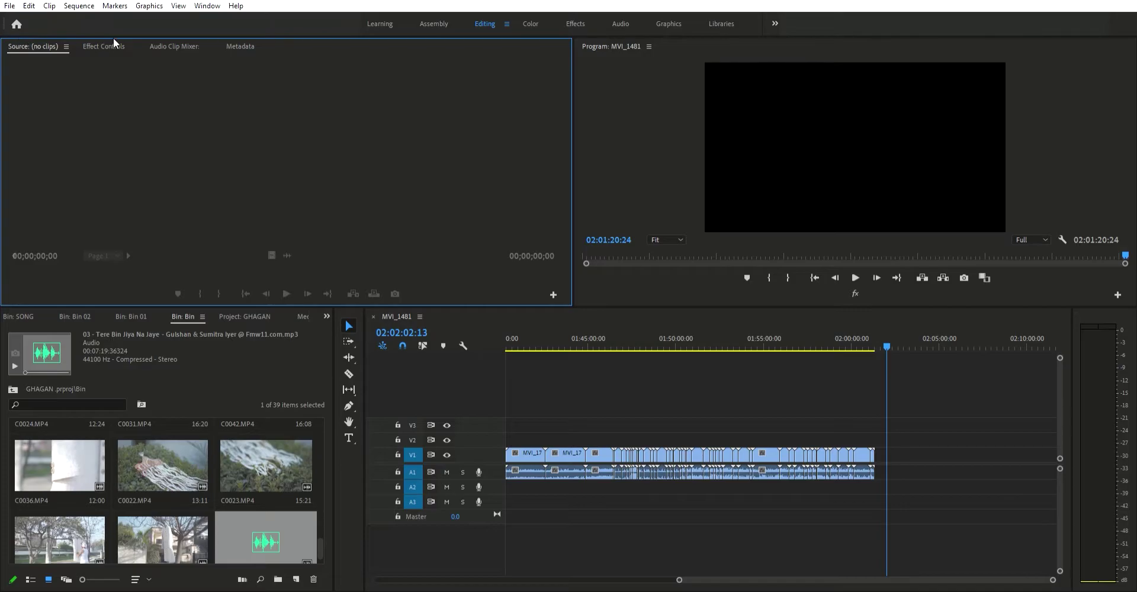
# Step: View the Audio Clip Mixer, Metadata and Effect Controls panels one after another
pyautogui.click(166, 41)
pyautogui.click(243, 41)
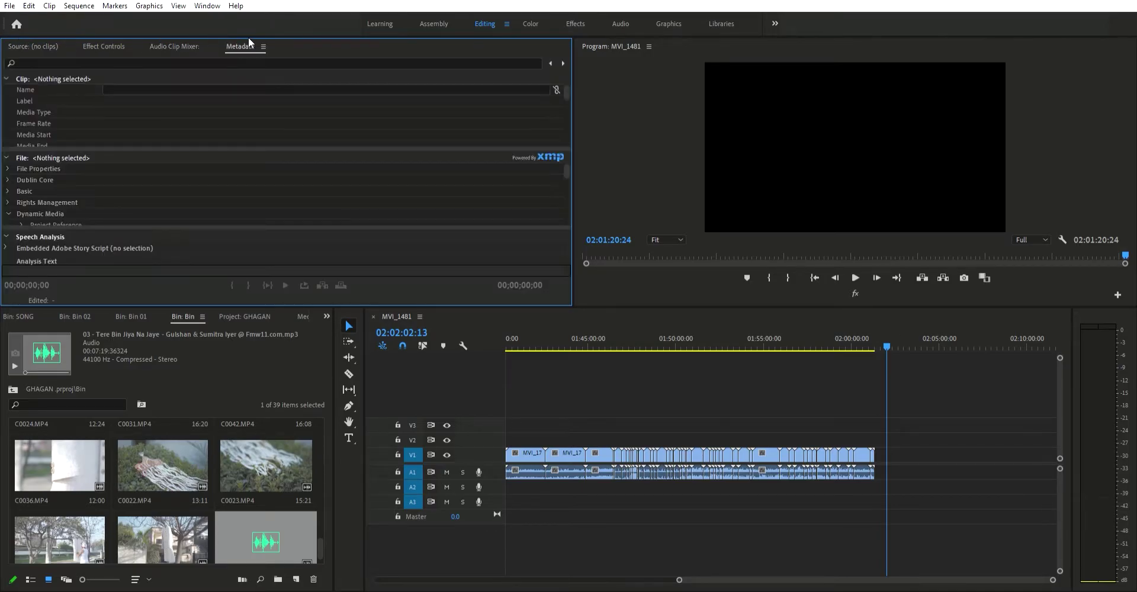
pyautogui.click(105, 45)
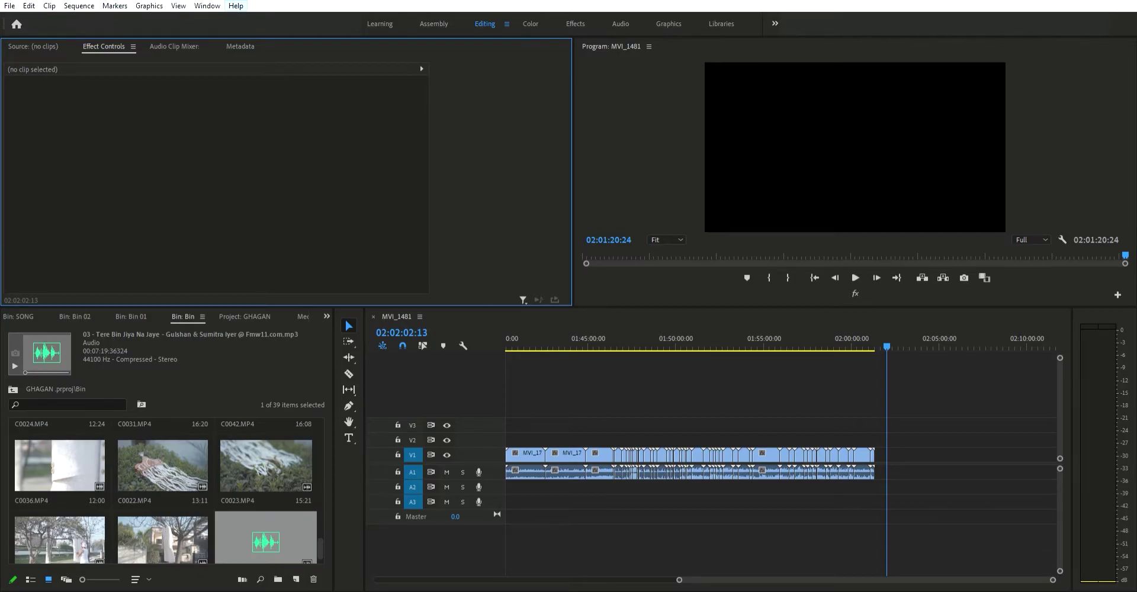
# Step: Look through the Learning, Assembly, Color, Effects, Audio and Graphics workspaces and return to the Editing workspace
pyautogui.click(399, 19)
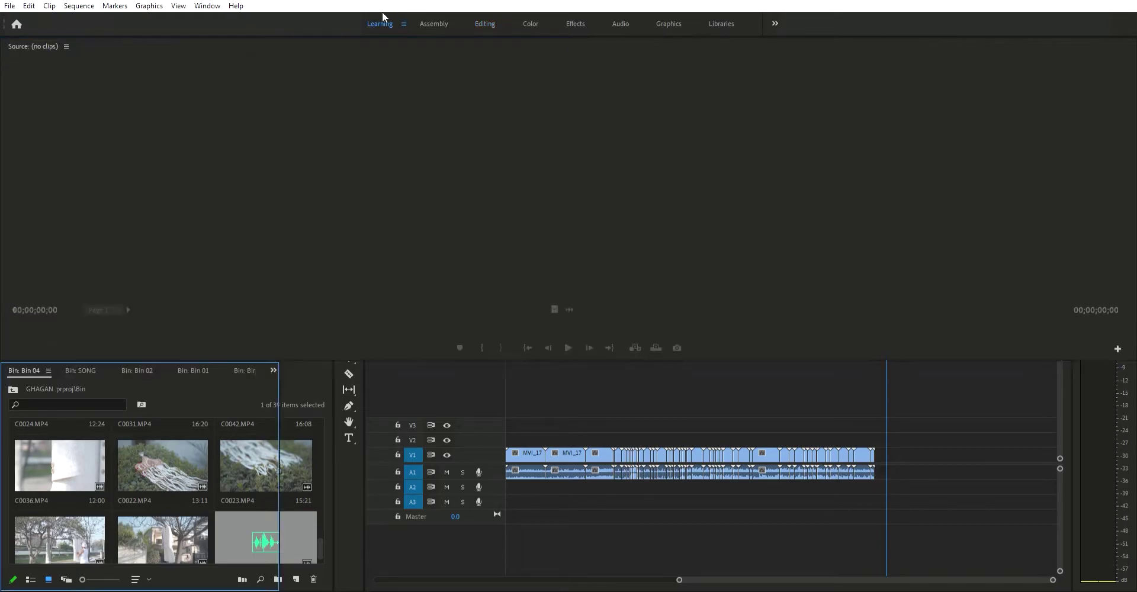
pyautogui.click(434, 17)
pyautogui.click(483, 21)
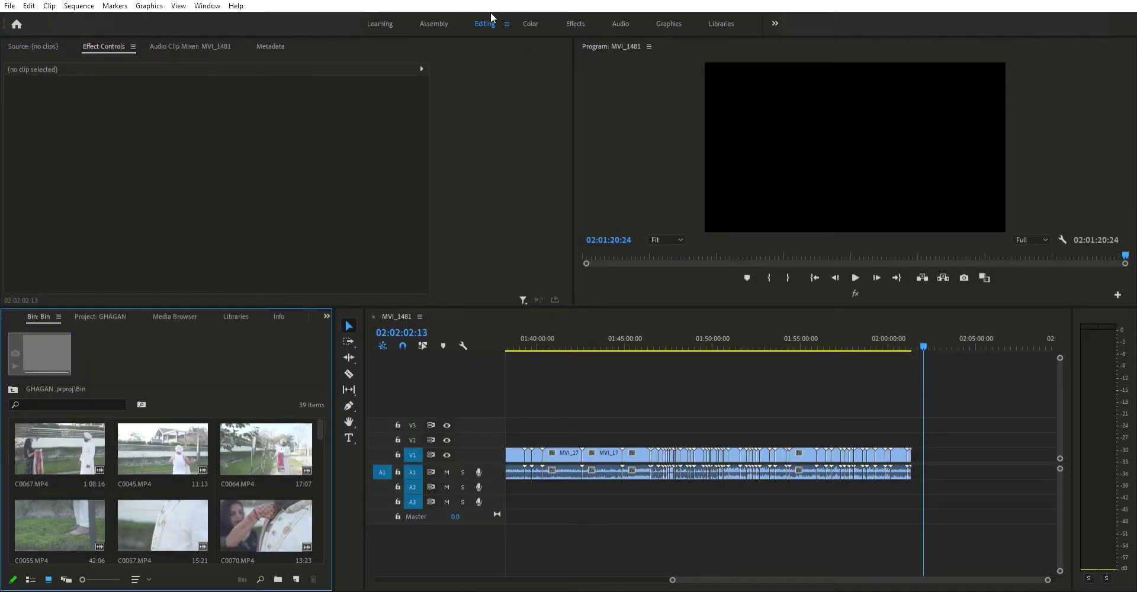
pyautogui.click(530, 22)
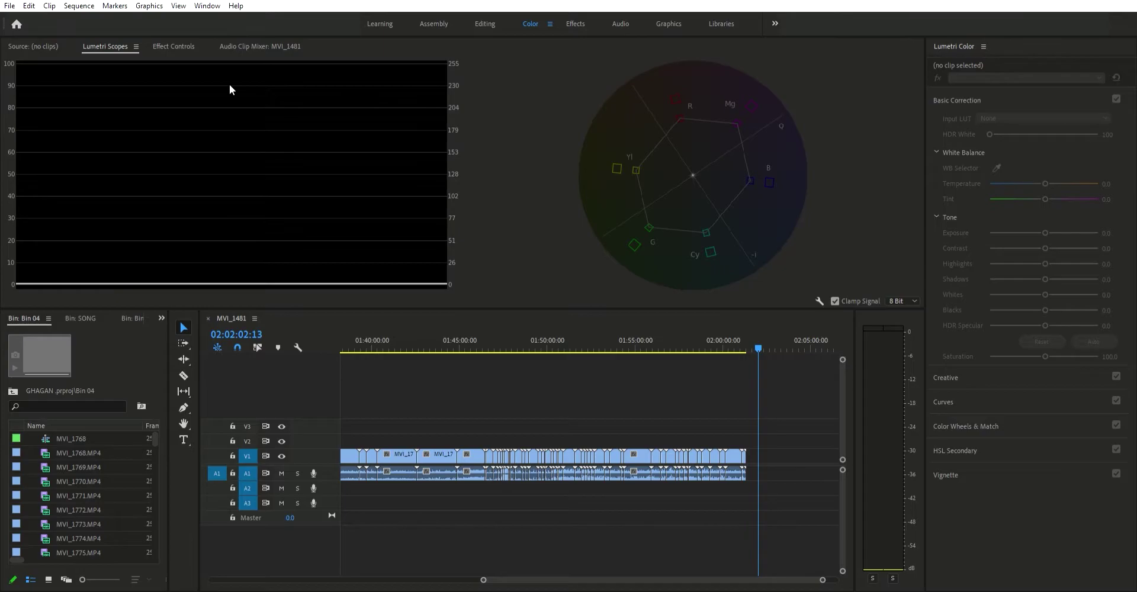
pyautogui.click(575, 23)
pyautogui.click(628, 23)
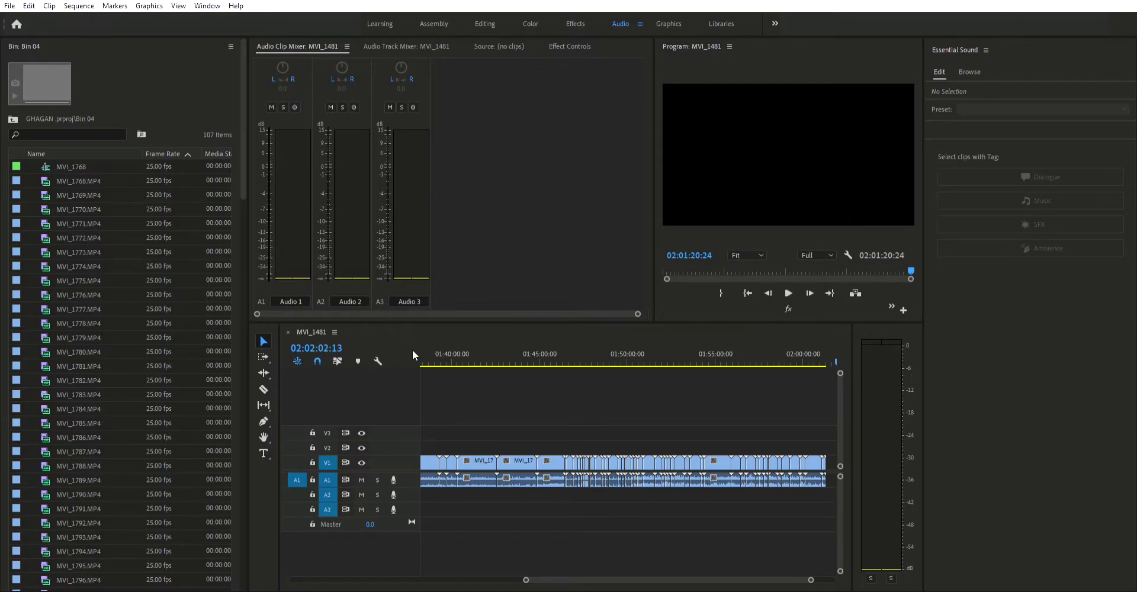
pyautogui.click(637, 395)
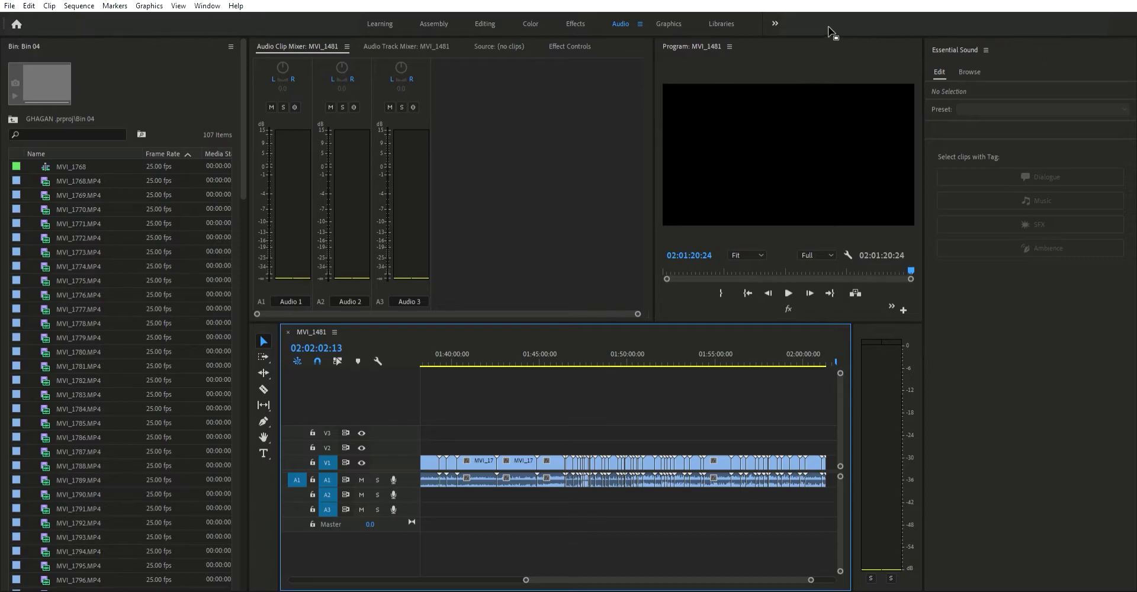
pyautogui.click(669, 23)
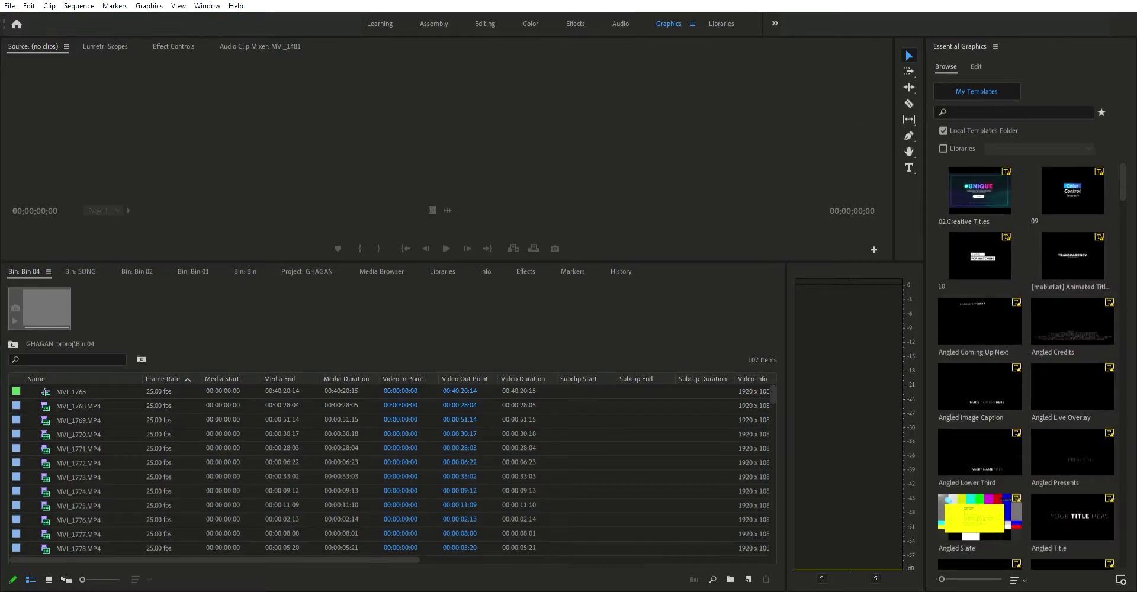
pyautogui.click(486, 24)
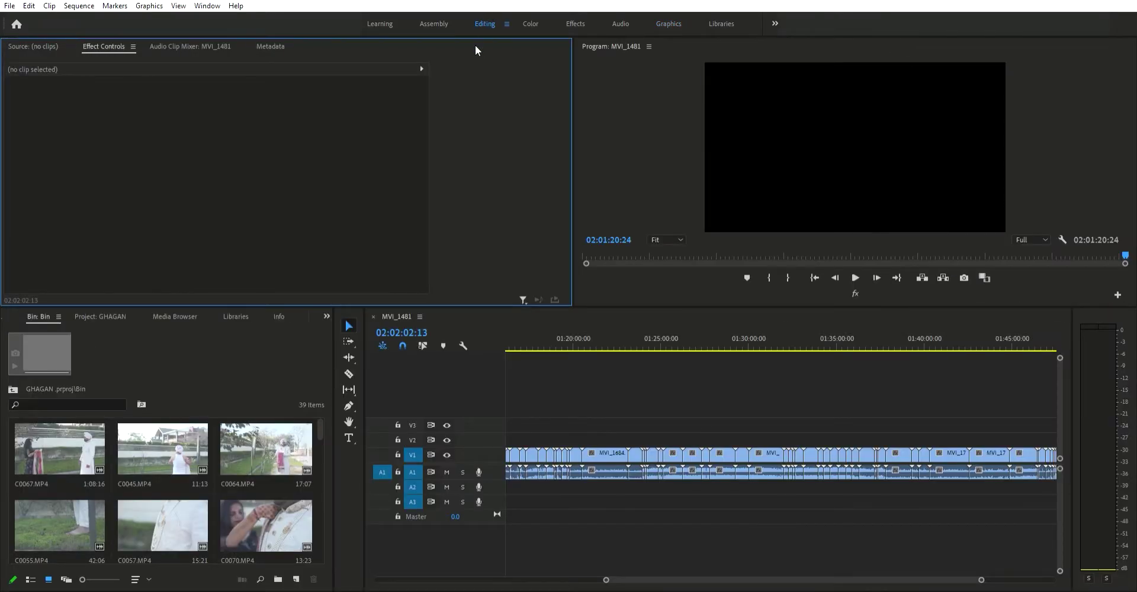
pyautogui.click(656, 385)
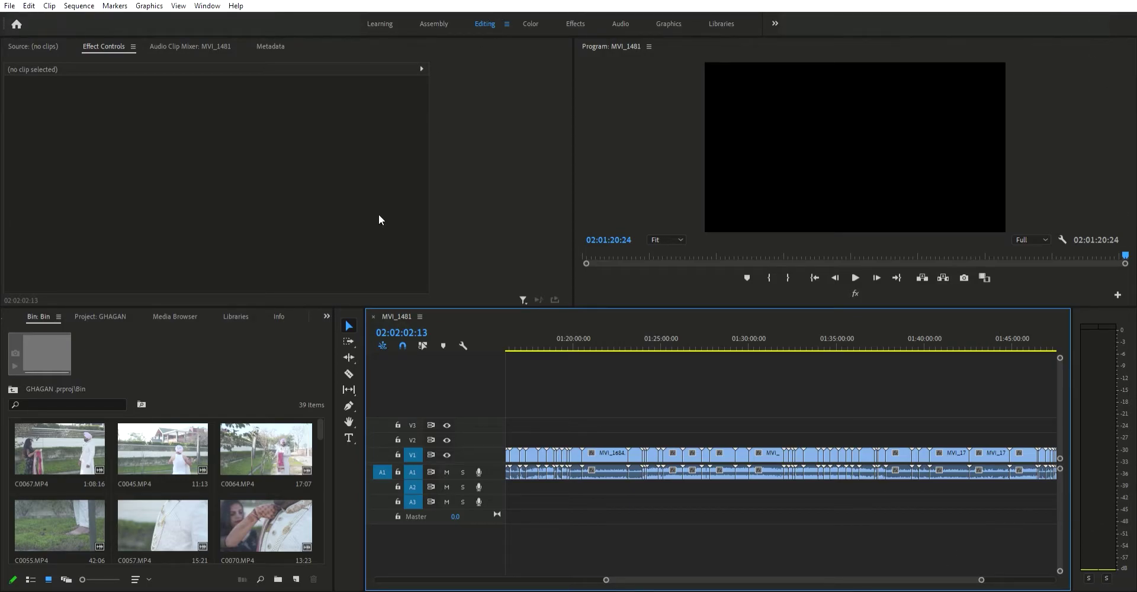
# Step: Preview several clips in the bin by their thumbnails, including C0045.MP4, C0070.MP4 and C0020.MP4
pyautogui.click(251, 452)
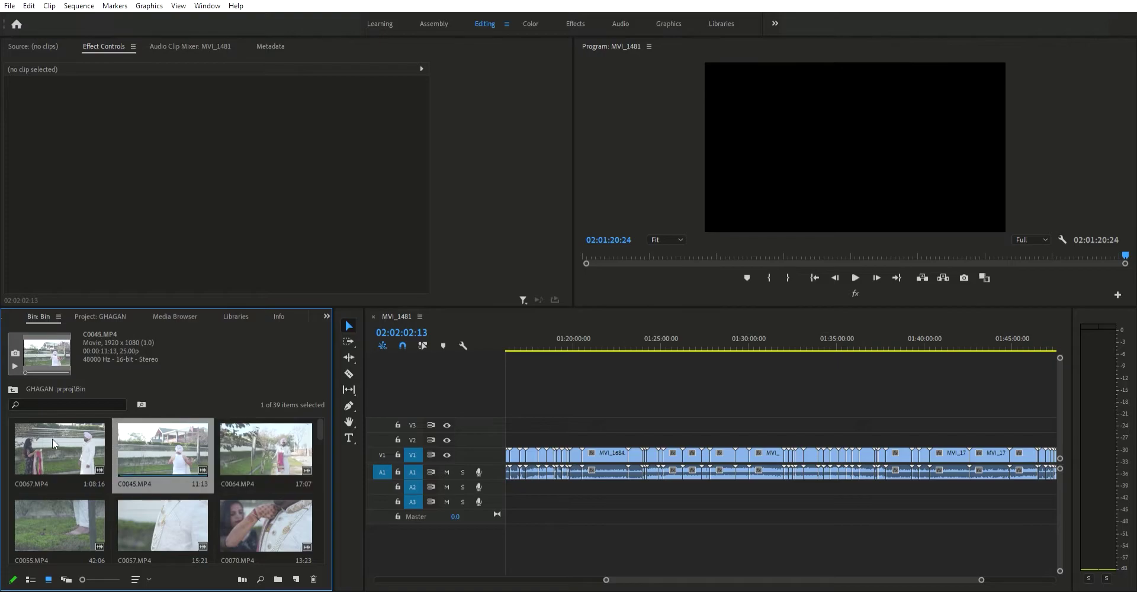
pyautogui.click(187, 502)
pyautogui.click(276, 510)
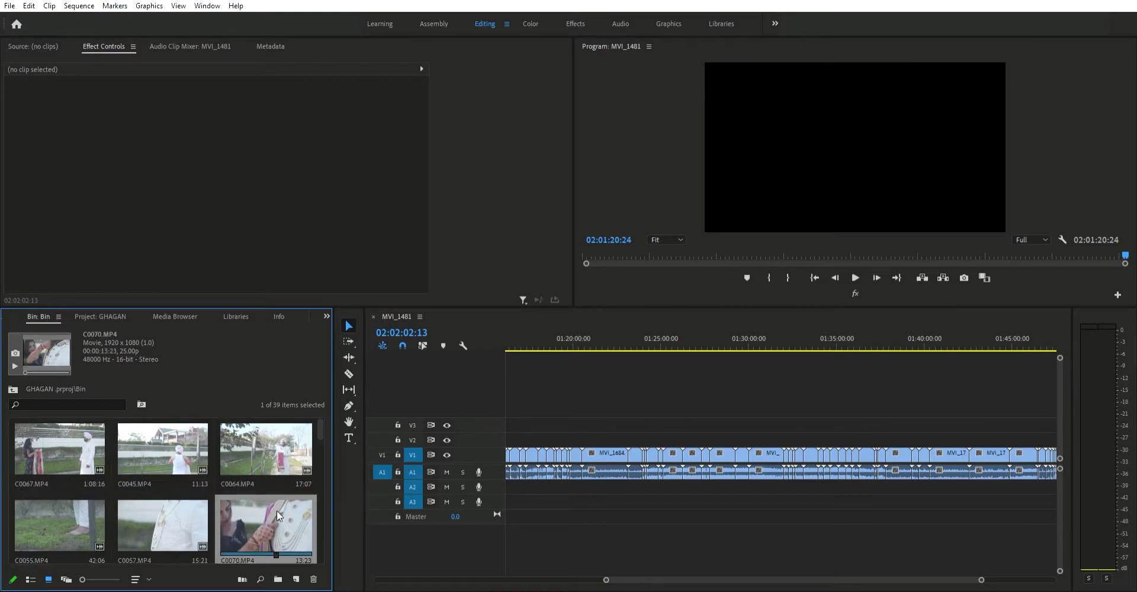
pyautogui.scroll(-5, 276, 511)
pyautogui.click(274, 445)
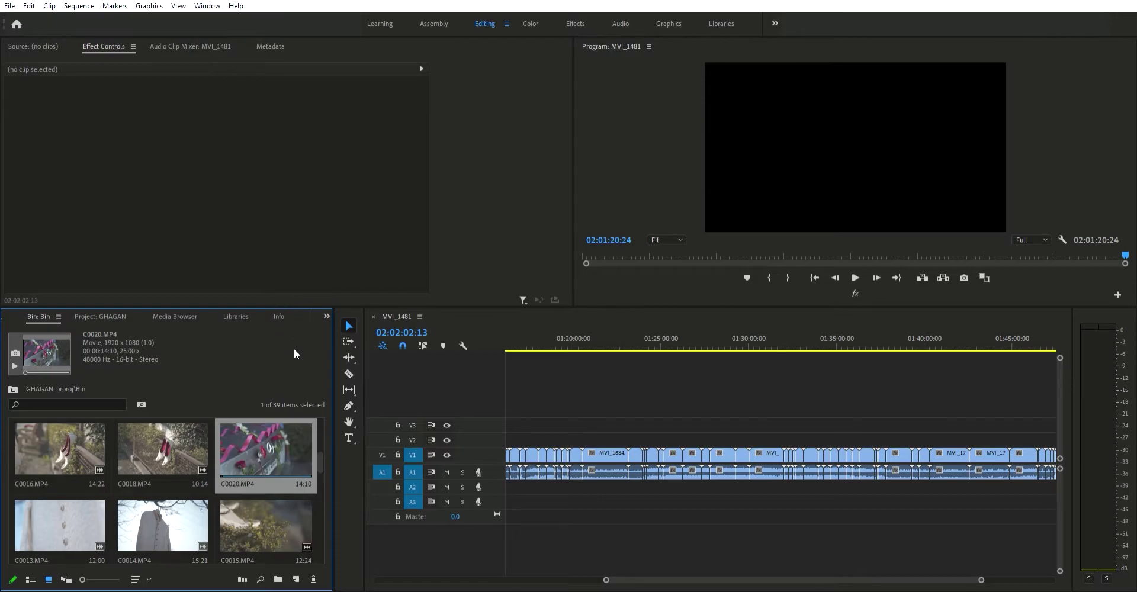
# Step: Enlarge the bin to fill the window and inspect clips such as C0064.MP4, C0016.MP4 and C0057.MP4
pyautogui.press('`')
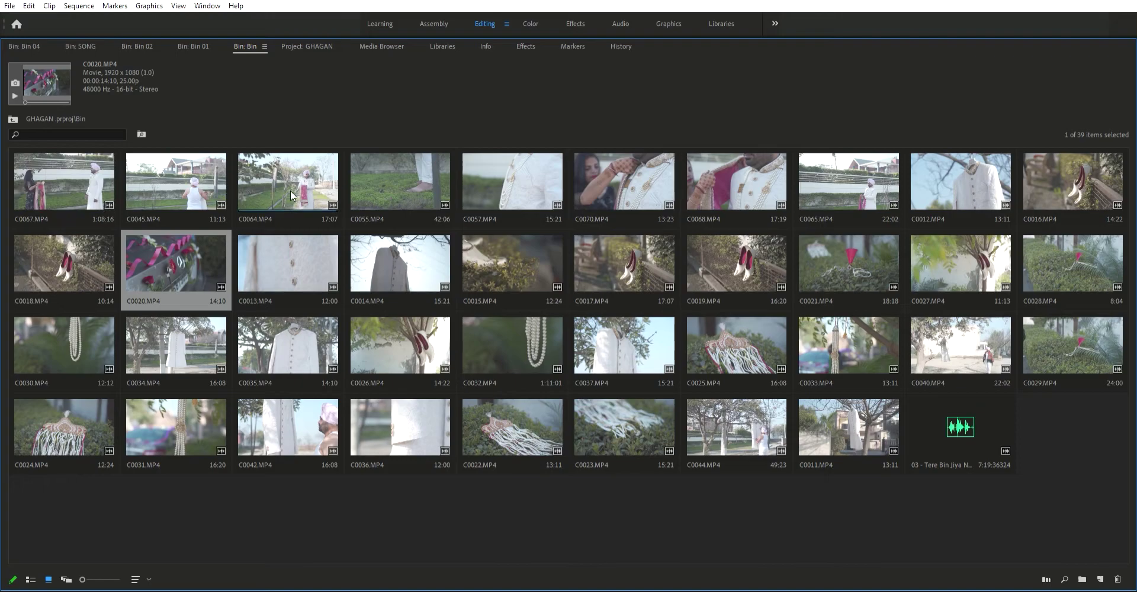
pyautogui.click(290, 191)
pyautogui.click(596, 190)
pyautogui.click(845, 185)
pyautogui.click(1098, 180)
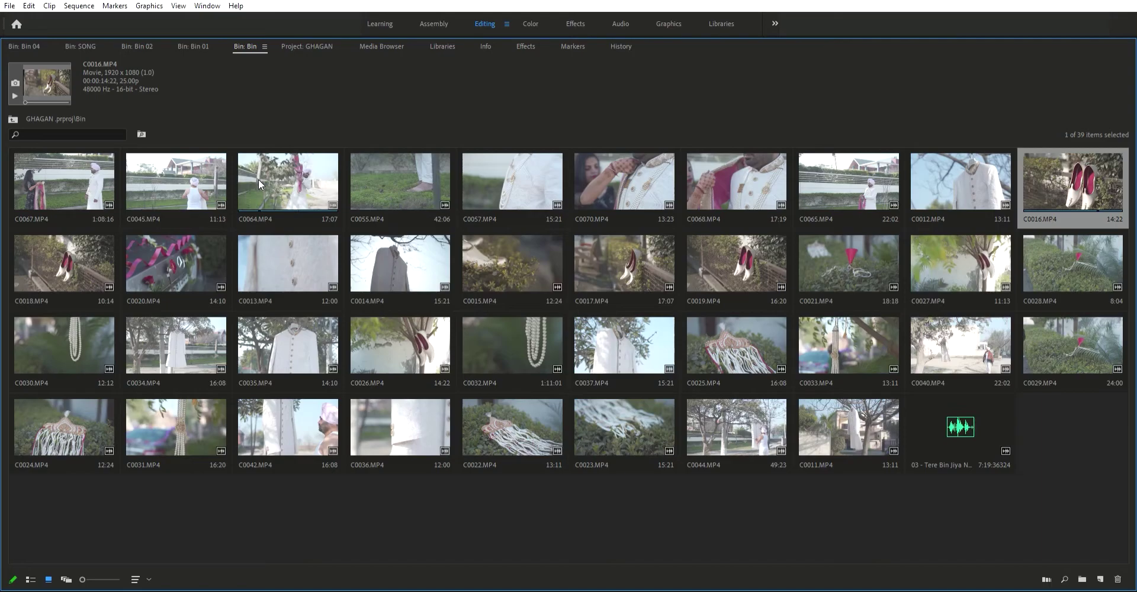
pyautogui.click(293, 165)
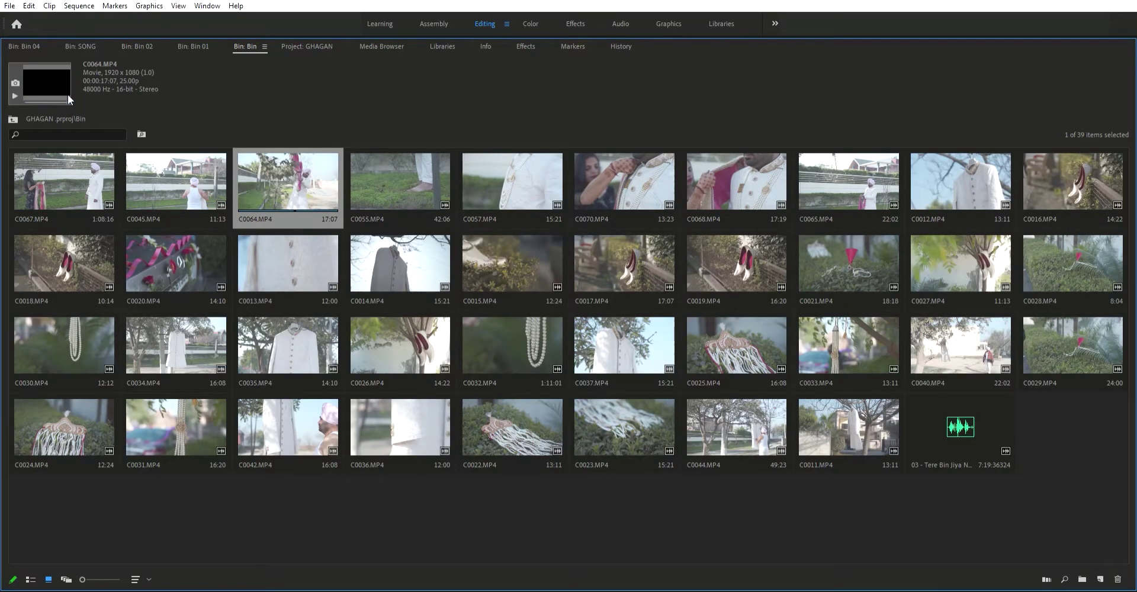
pyautogui.click(508, 173)
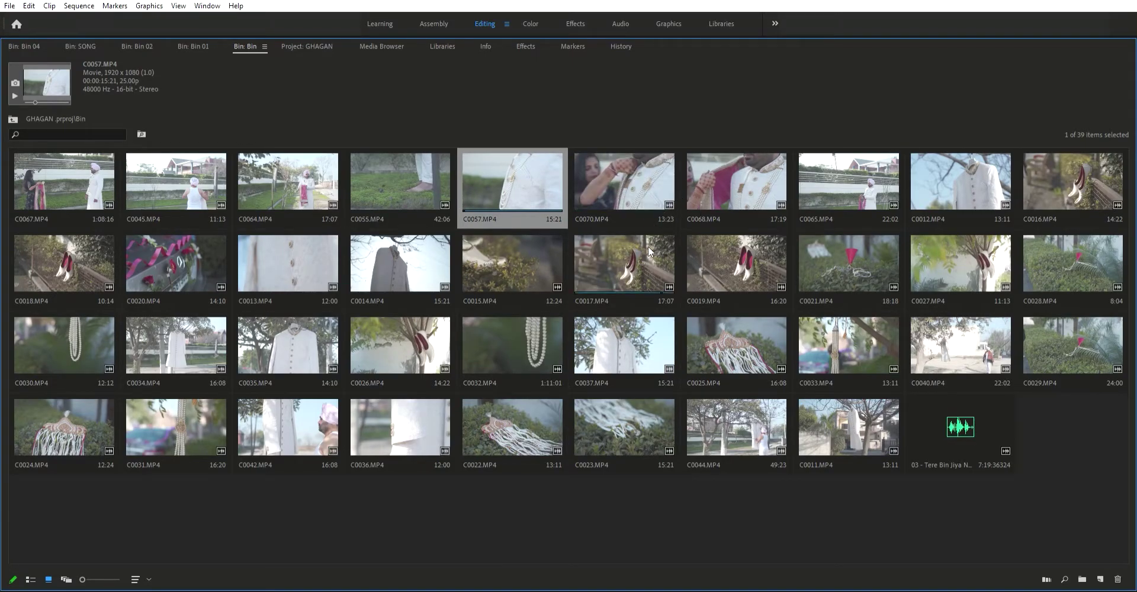
# Step: Check C0027.MP4, C0034.MP4 and the song audio file, and load C0033.MP4 into the Source monitor
pyautogui.click(954, 255)
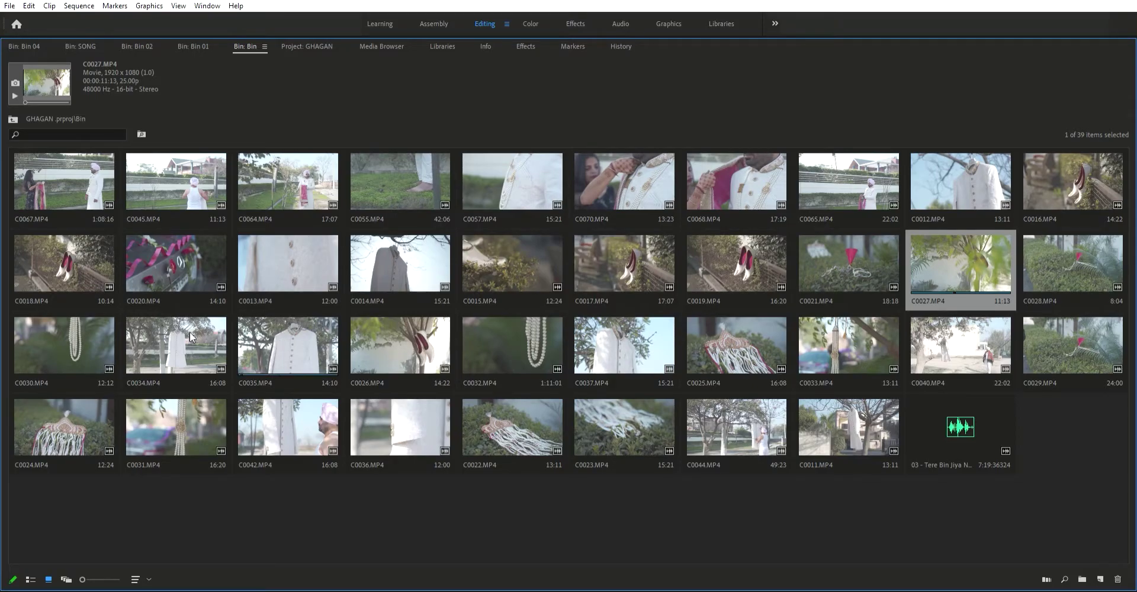
pyautogui.click(166, 331)
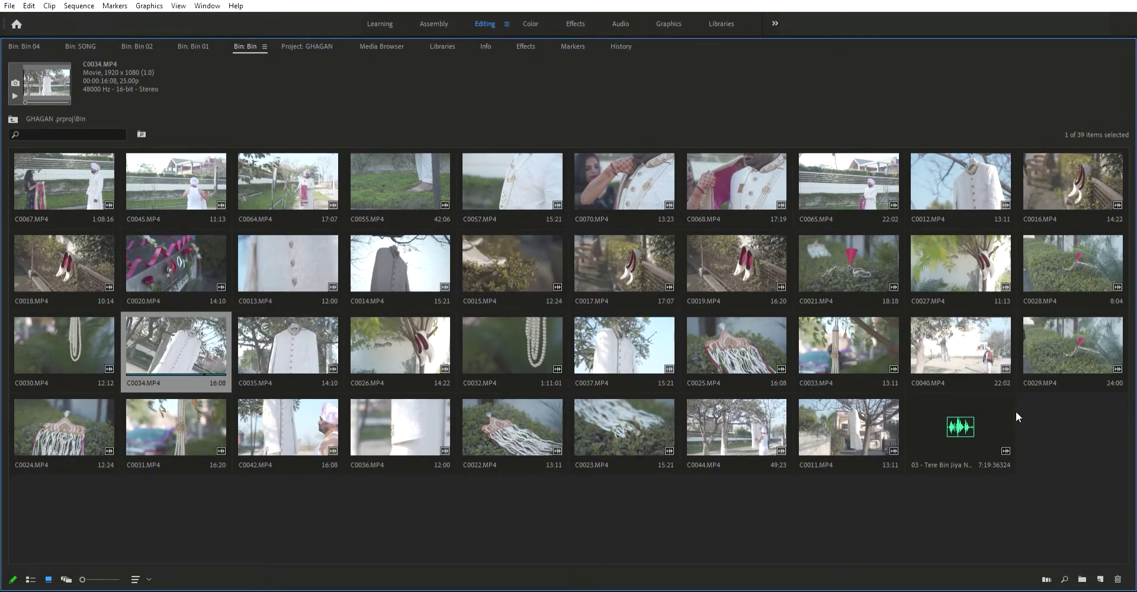
pyautogui.click(970, 424)
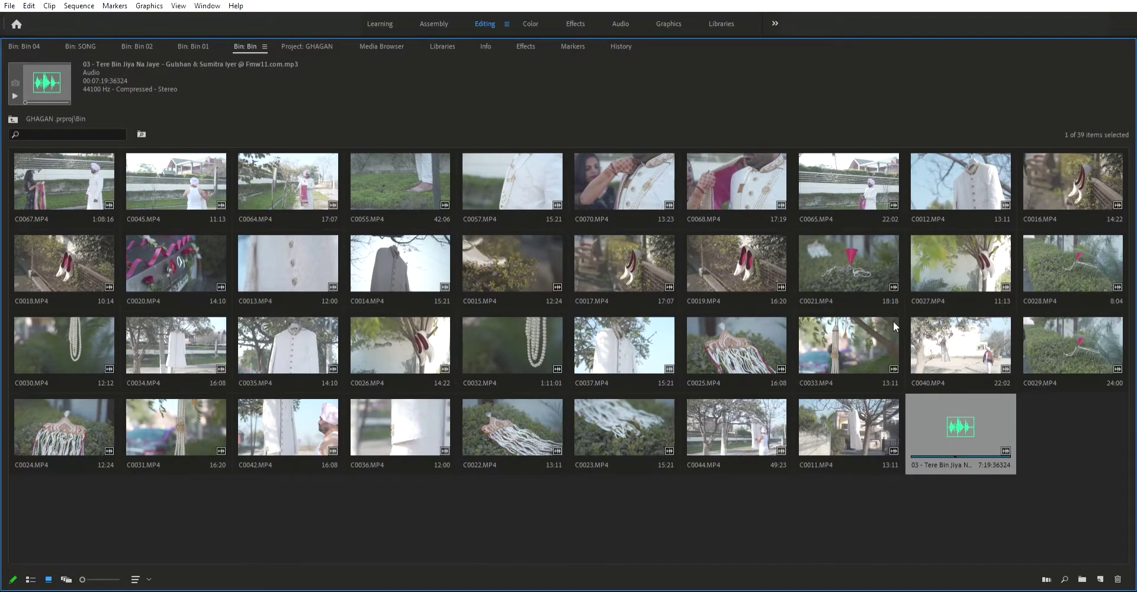
pyautogui.doubleClick(877, 328)
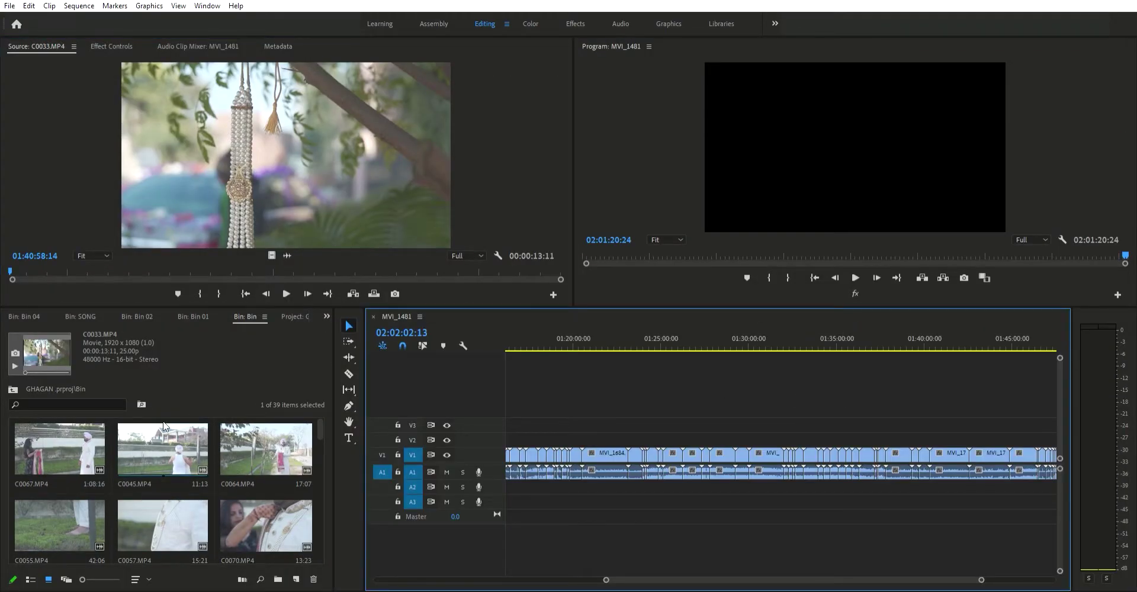
# Step: Alternate the bin between icon view and list view to compare them, leaving it in list view with C0014.MP4 selected
pyautogui.click(195, 422)
pyautogui.scroll(-4, 71, 558)
pyautogui.click(30, 579)
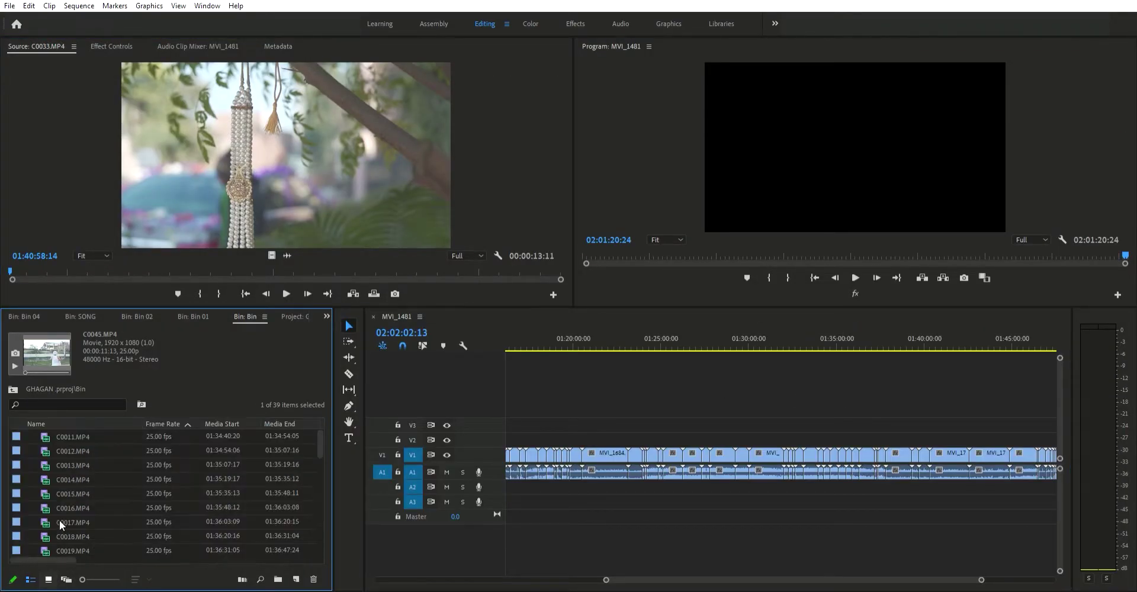
pyautogui.click(54, 576)
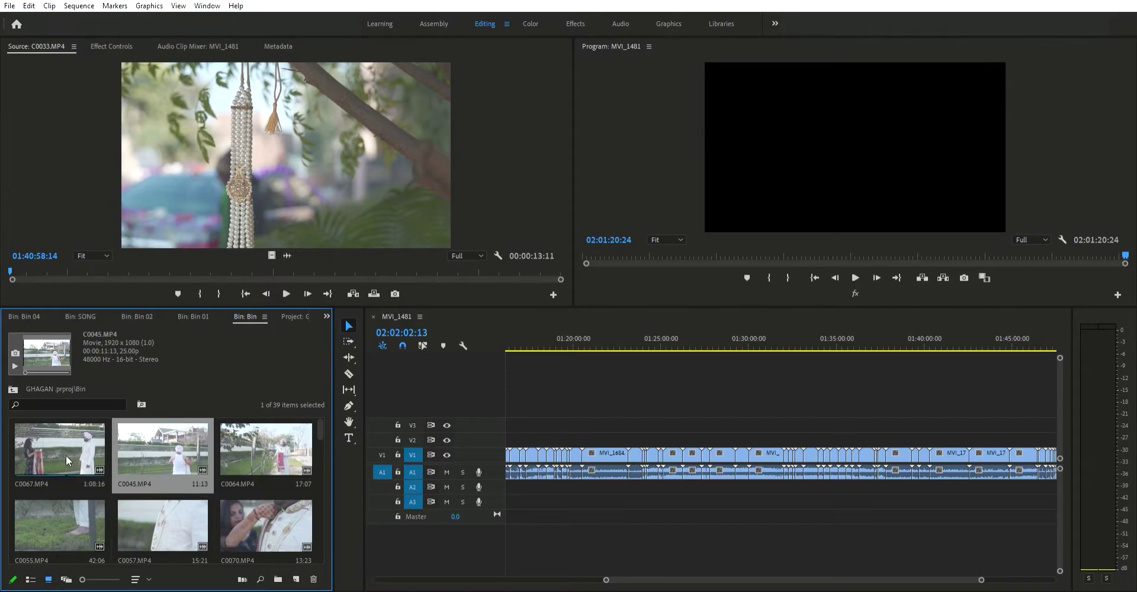
pyautogui.click(30, 578)
pyautogui.click(58, 455)
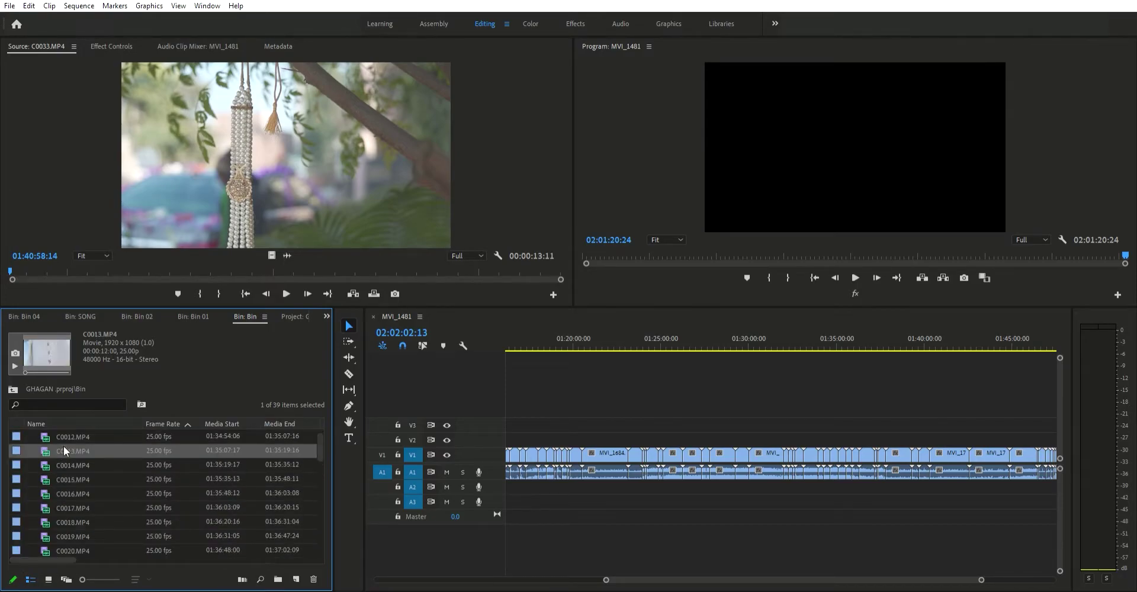
pyautogui.click(49, 579)
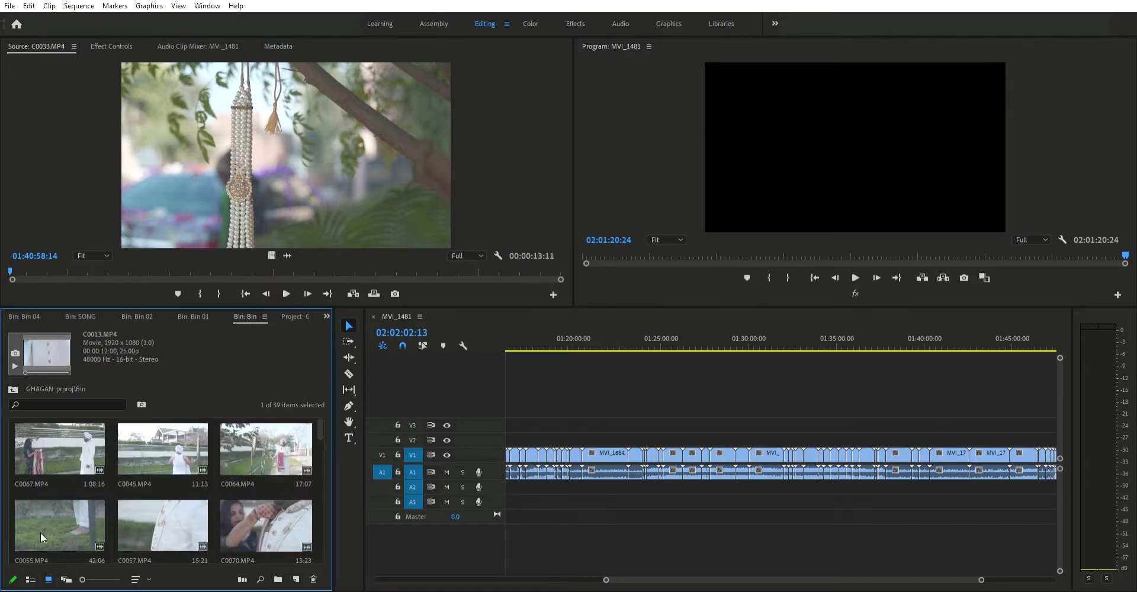
pyautogui.click(30, 579)
pyautogui.click(83, 451)
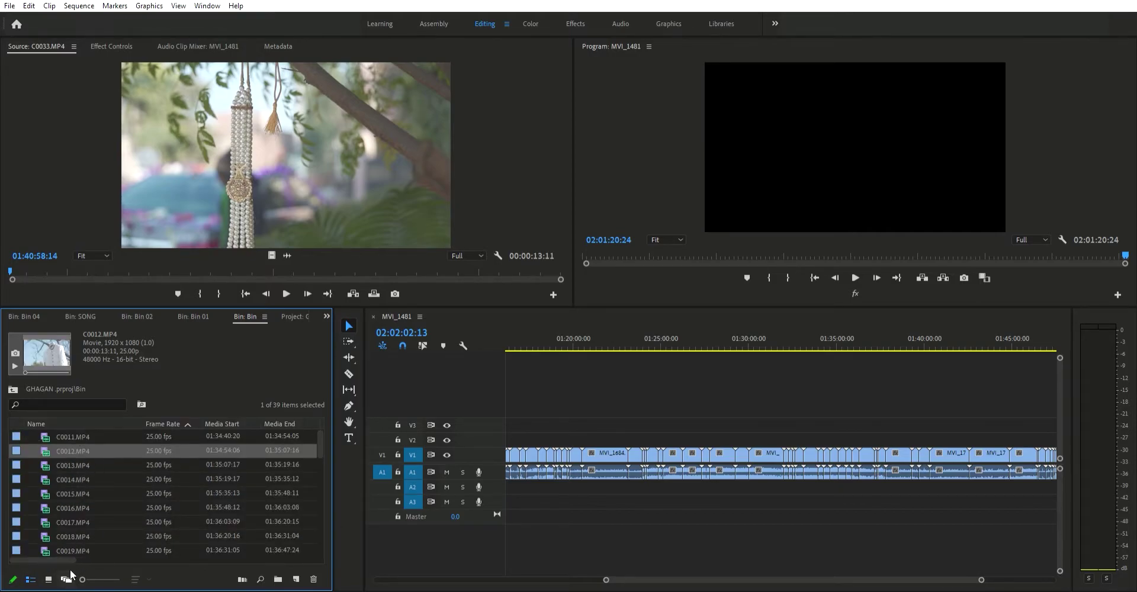
pyautogui.moveTo(84, 579); pyautogui.dragTo(61, 561)
pyautogui.click(176, 477)
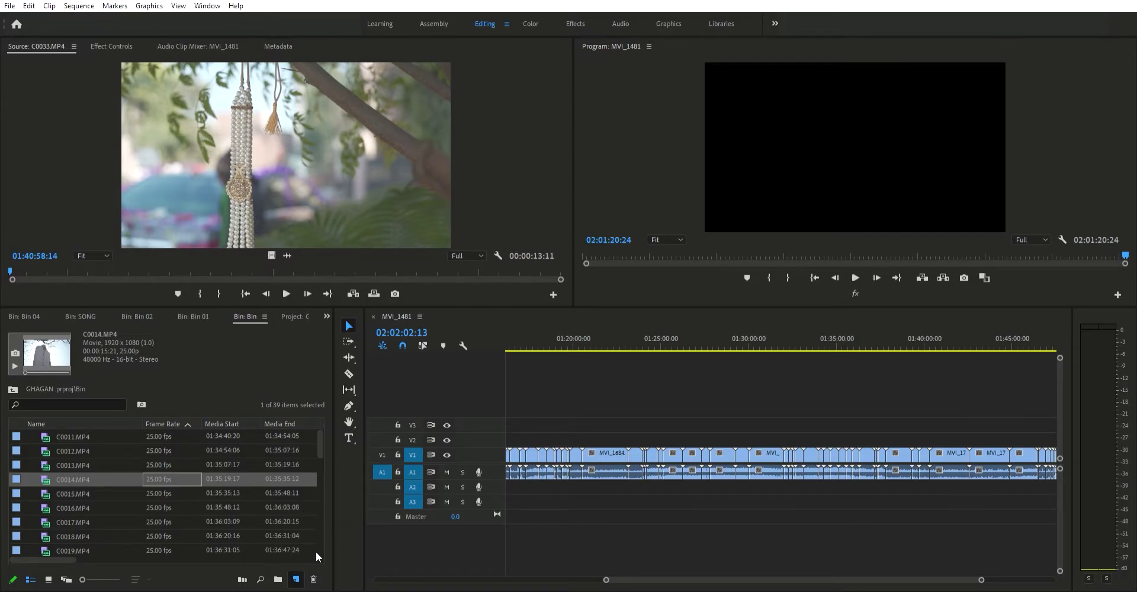
pyautogui.click(277, 573)
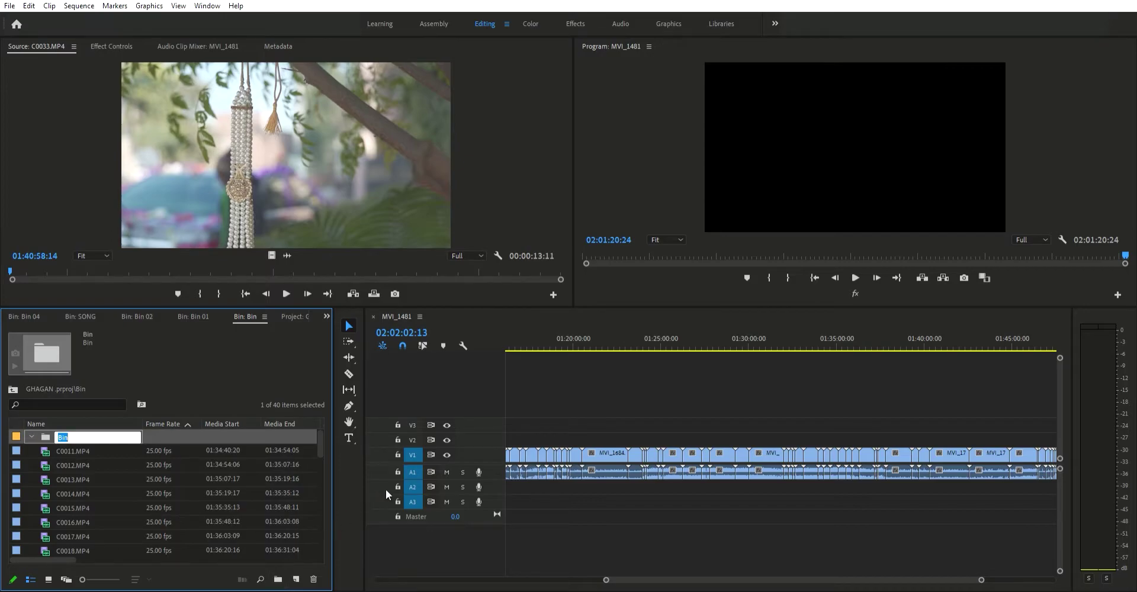
pyautogui.click(556, 414)
pyautogui.hotkey('ctrl', 'z')
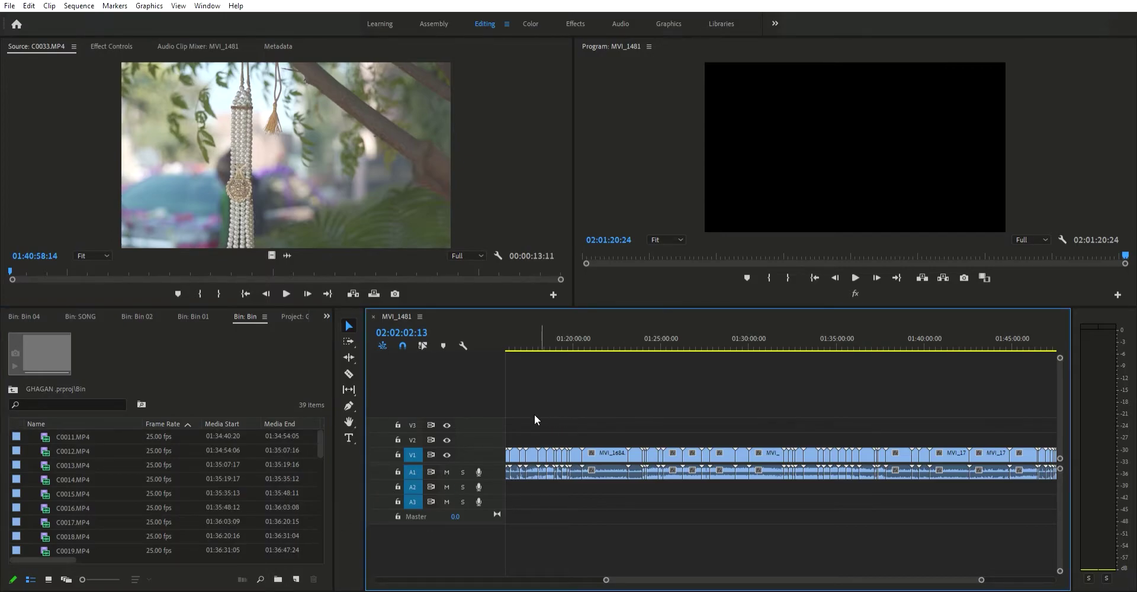
# Step: Create a bin named 00001 at the top level of the project
pyautogui.click(20, 309)
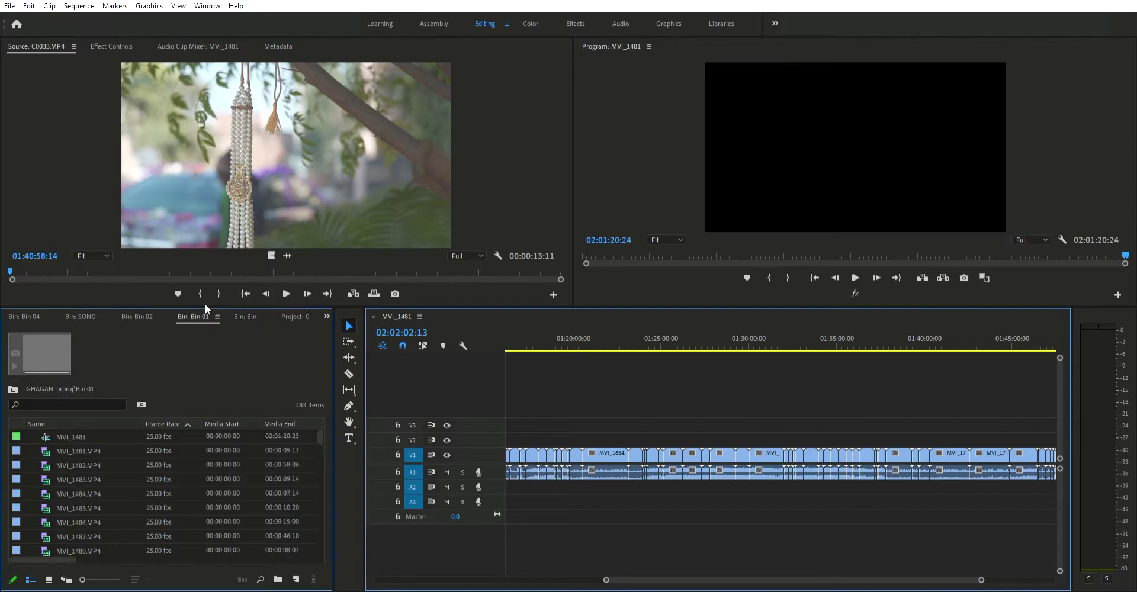
pyautogui.click(293, 315)
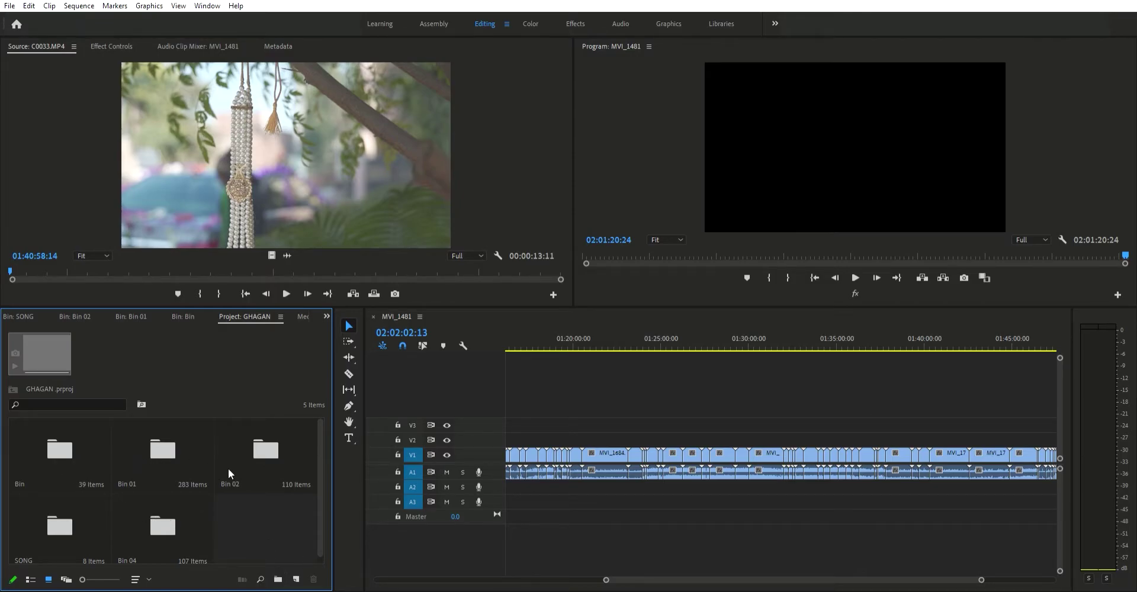
pyautogui.click(277, 579)
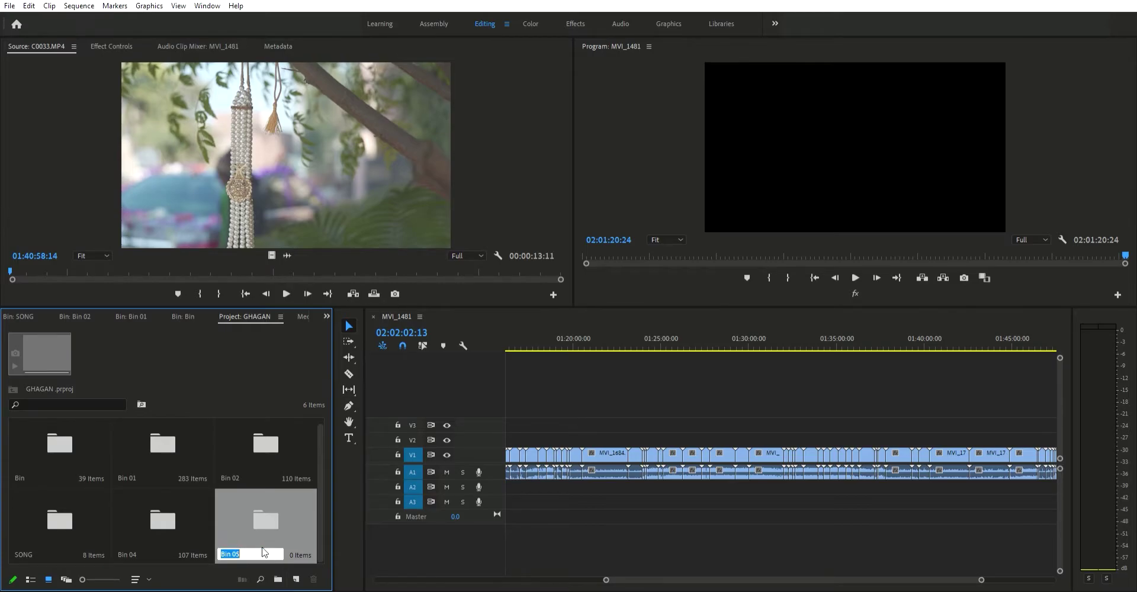
pyautogui.write('00001')
pyautogui.press('Return')
# Step: Add nested bins inside the 00001 bin and show the project in list view with the nested levels expanded
pyautogui.click(277, 579)
pyautogui.moveTo(323, 464); pyautogui.dragTo(321, 507)
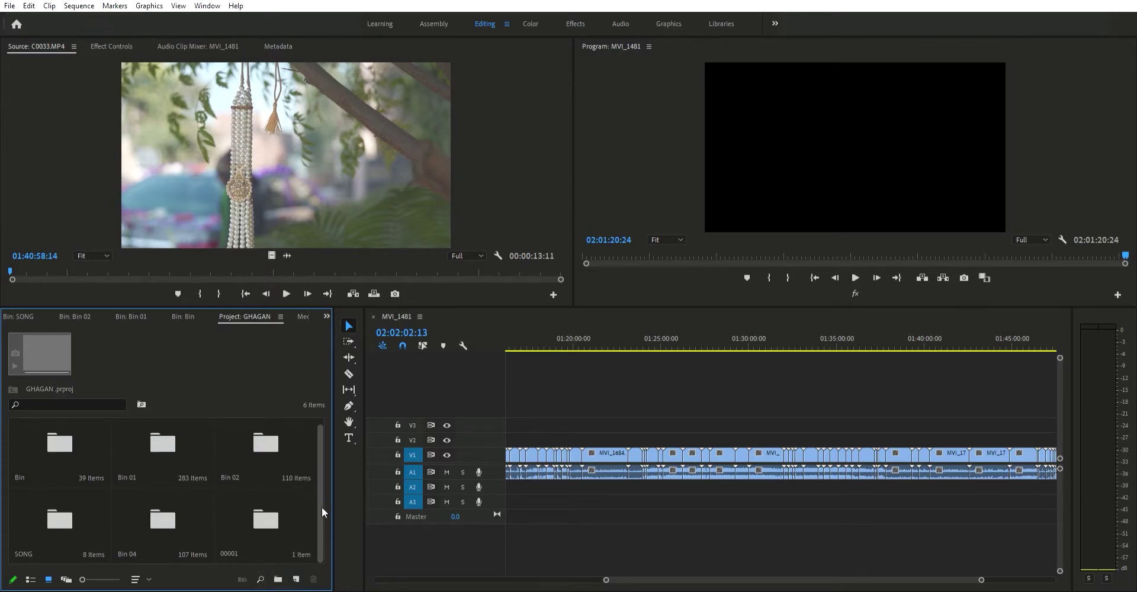
pyautogui.click(279, 557)
pyautogui.click(278, 578)
pyautogui.click(30, 579)
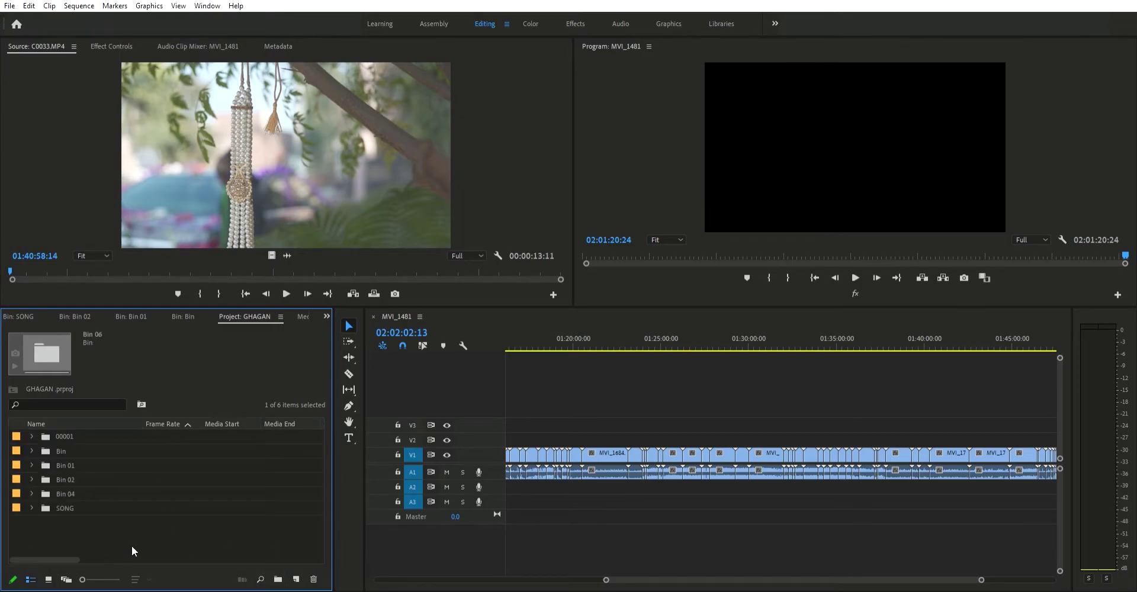
pyautogui.click(280, 572)
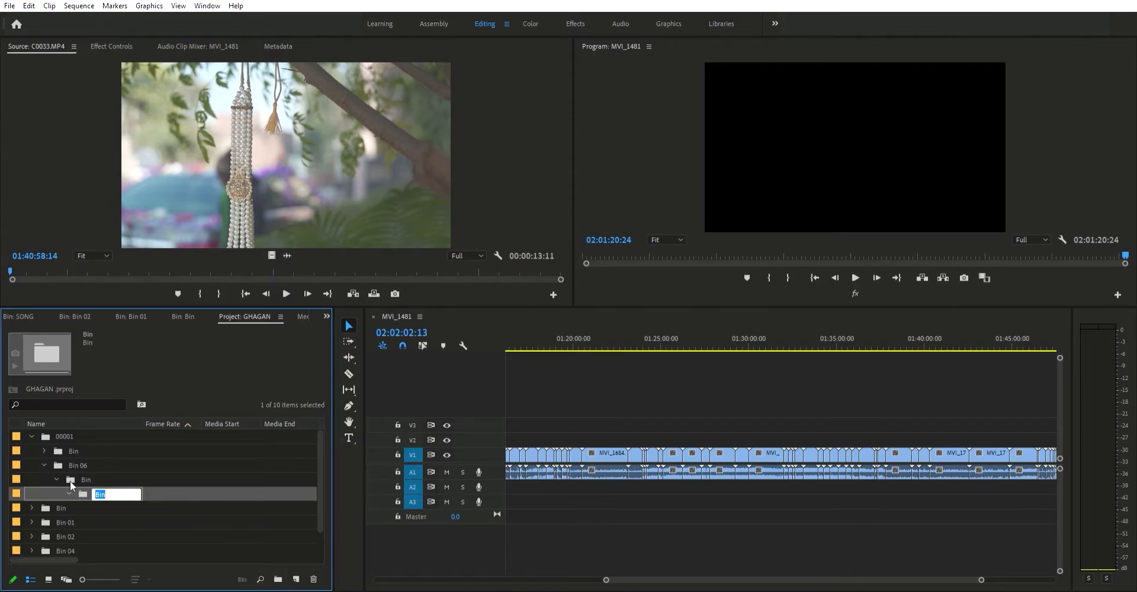
# Step: Name the innermost nested bin 0001 and undo both its naming and its creation
pyautogui.write('0001')
pyautogui.press('Return')
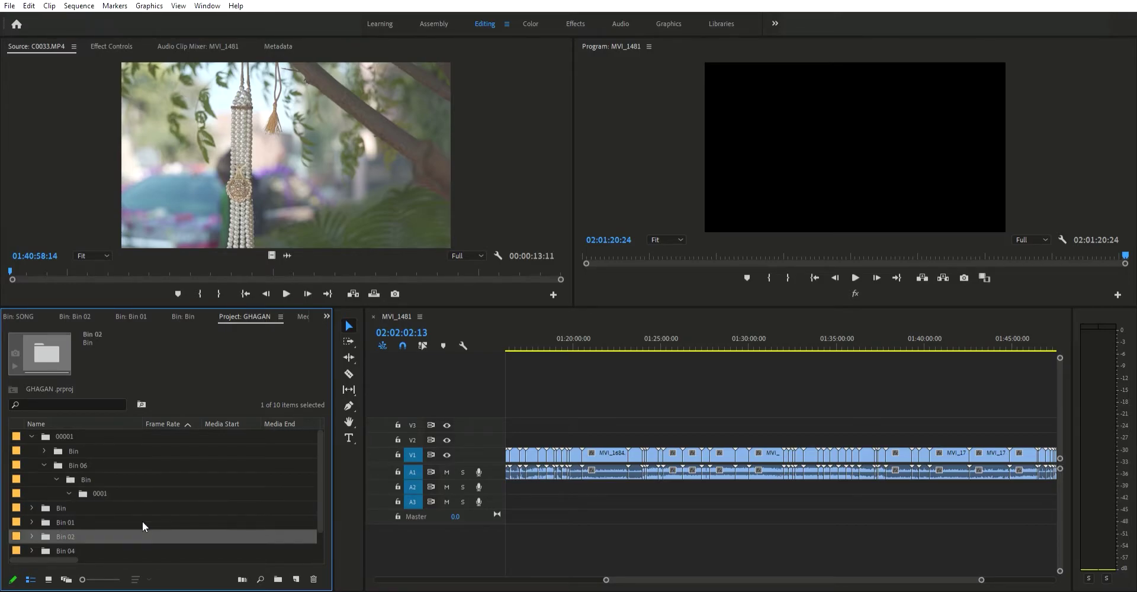
pyautogui.hotkey('ctrl', 'z')
pyautogui.hotkey('ctrl', 'z')
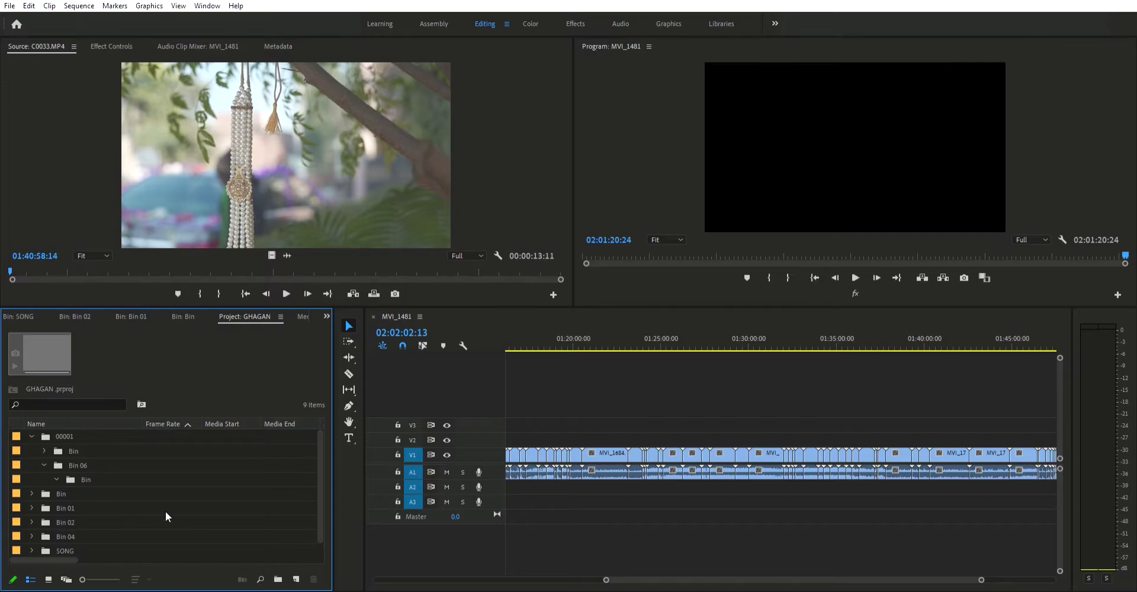
# Step: Collapse the 00001 bin and create another top-level bin, opening it briefly before returning to the project's bin list
pyautogui.click(33, 428)
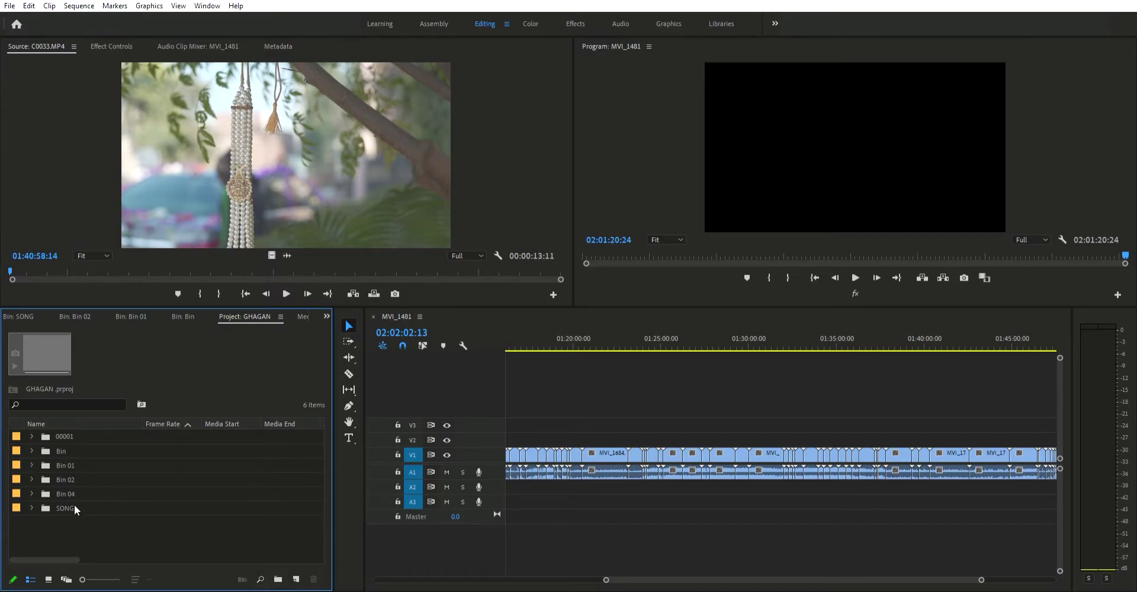
pyautogui.click(278, 578)
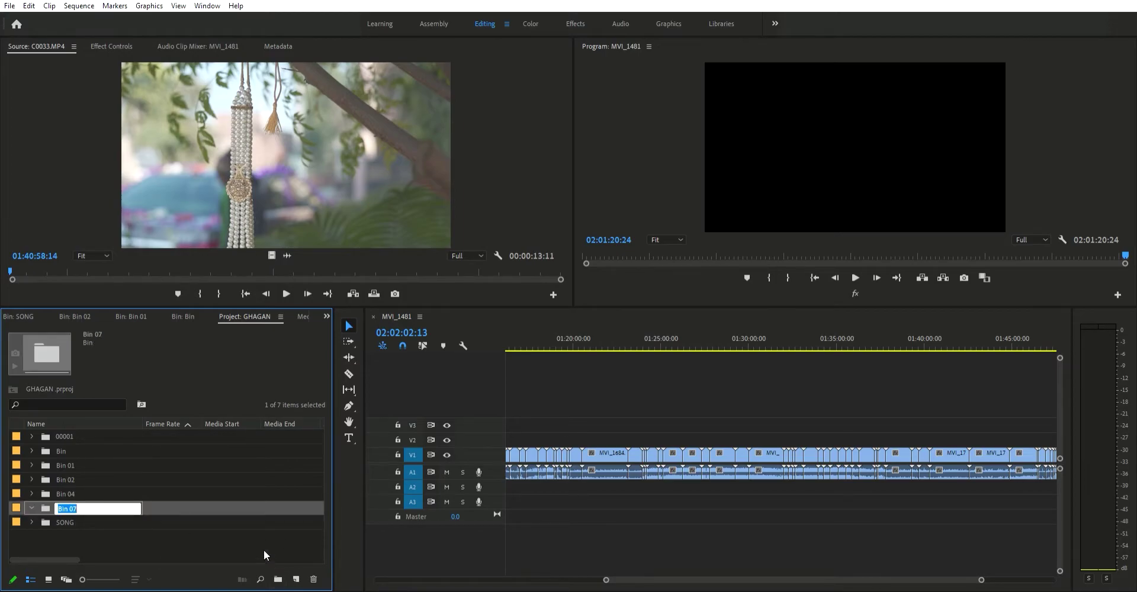
pyautogui.doubleClick(68, 500)
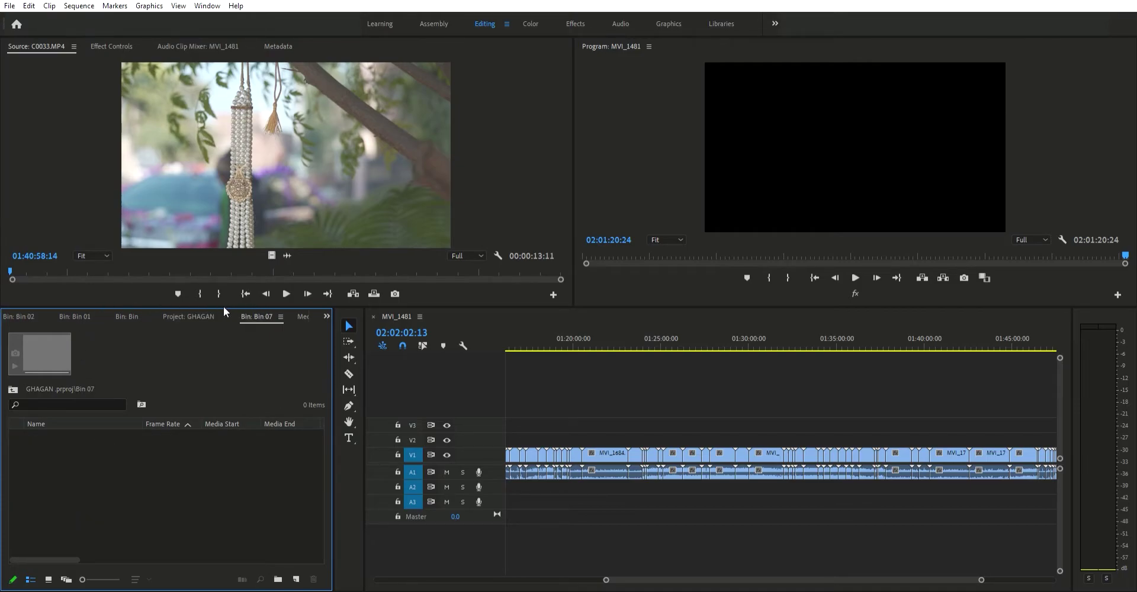
pyautogui.click(204, 308)
# Step: Open Bin 04 and Bin 01 in turn to view their clips, returning to the project's bin list
pyautogui.doubleClick(68, 492)
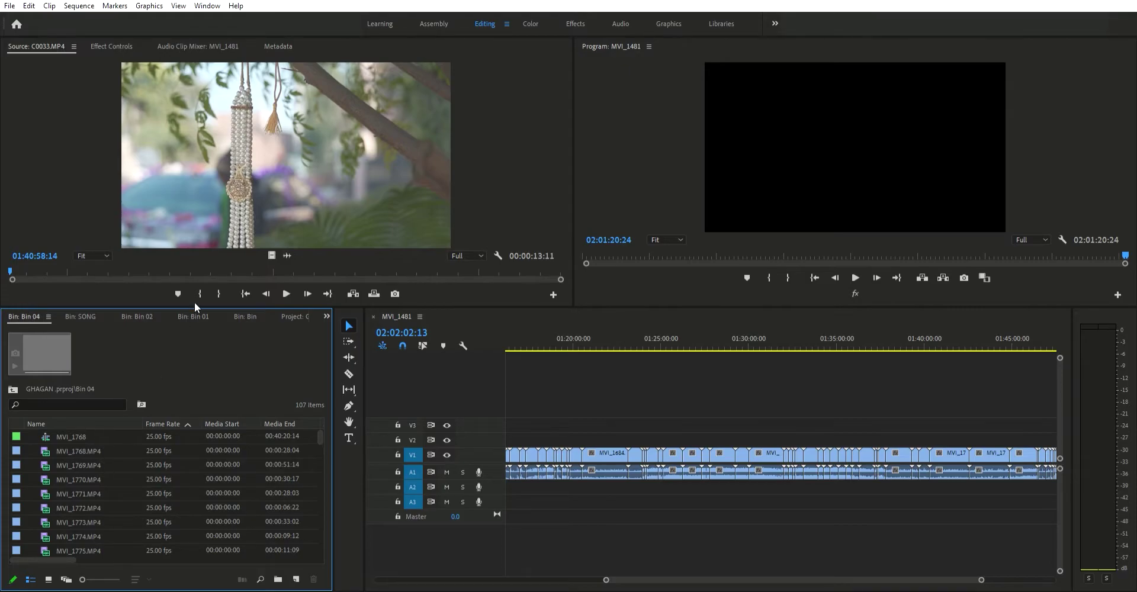
pyautogui.click(290, 315)
pyautogui.doubleClick(76, 466)
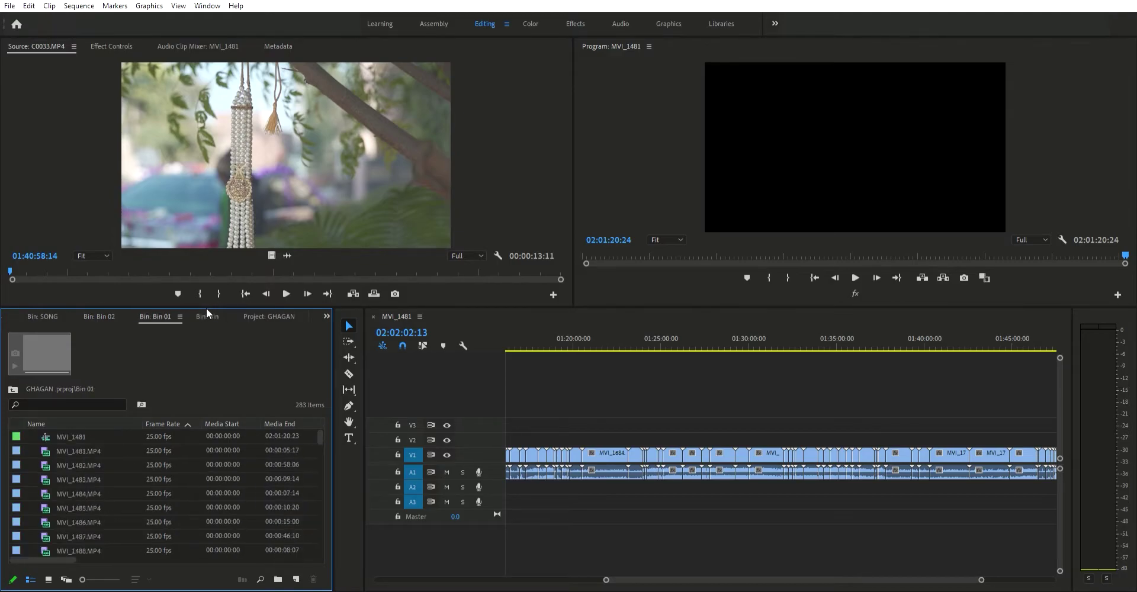
pyautogui.click(208, 313)
pyautogui.click(178, 493)
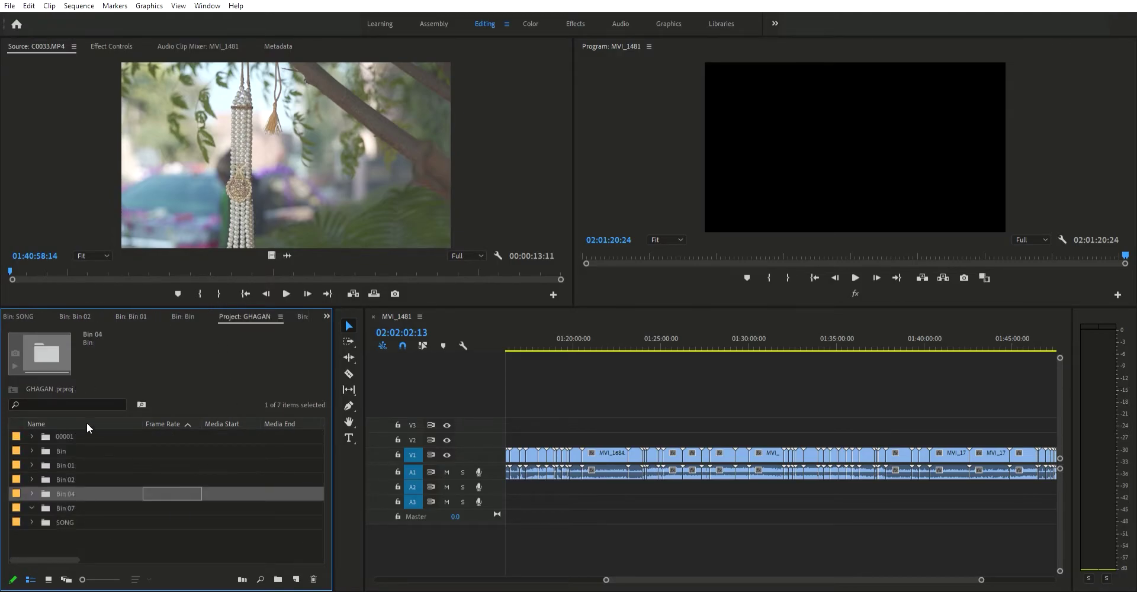
# Step: Sort the project's bins by name in descending order
pyautogui.press('Up')
pyautogui.press('Up')
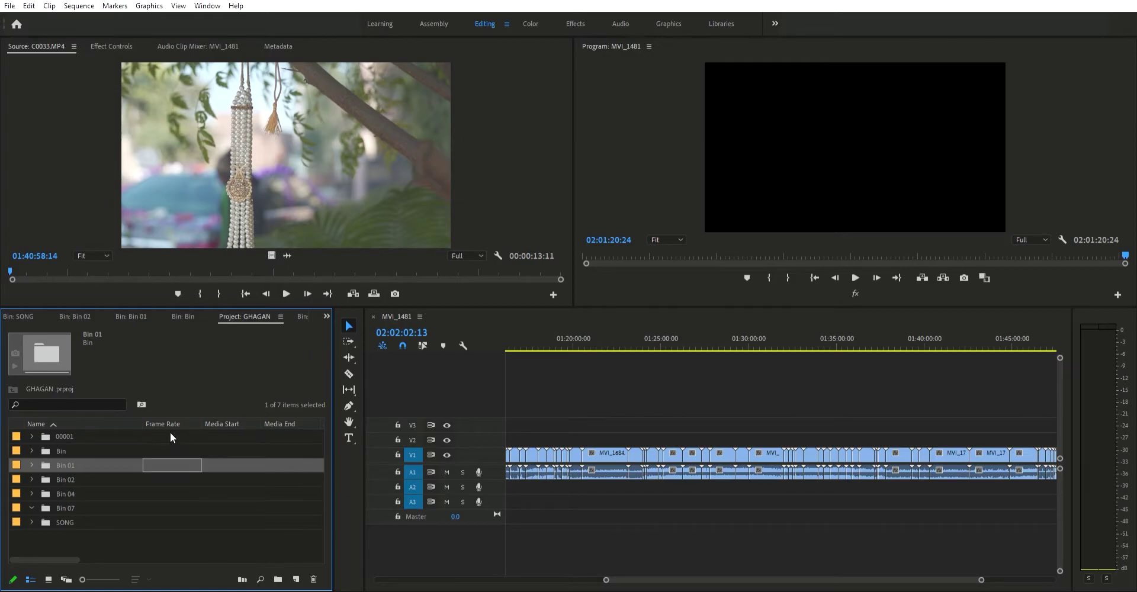
pyautogui.click(105, 423)
pyautogui.click(125, 463)
# Step: Expand the SONG bin to view its files, collapse it, and expand the bin named Bin
pyautogui.click(74, 437)
pyautogui.press('Right')
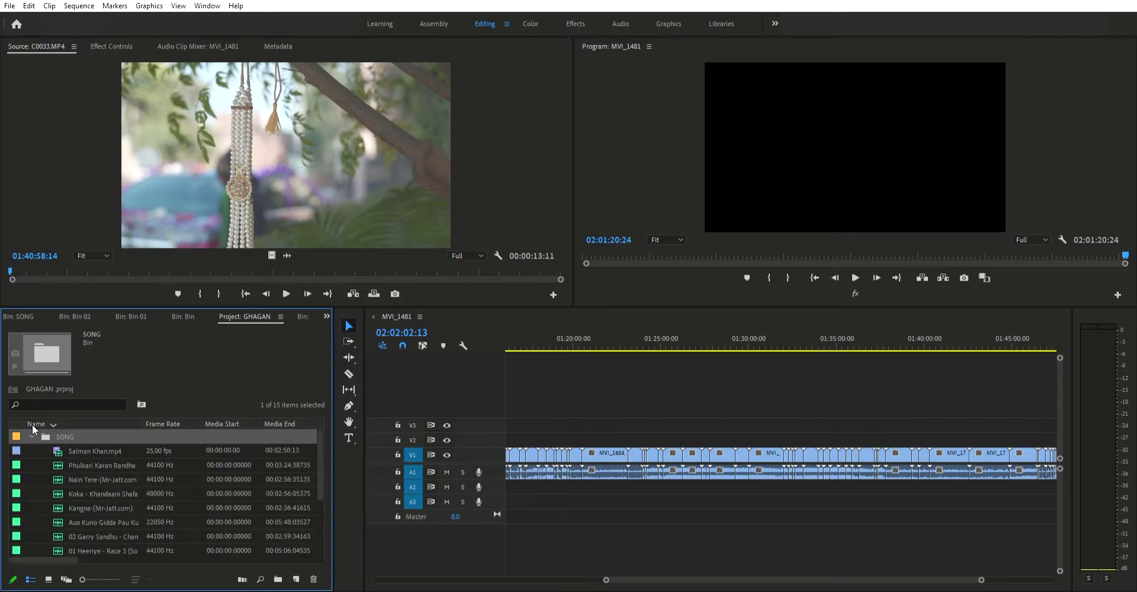
pyautogui.scroll(-1, 133, 467)
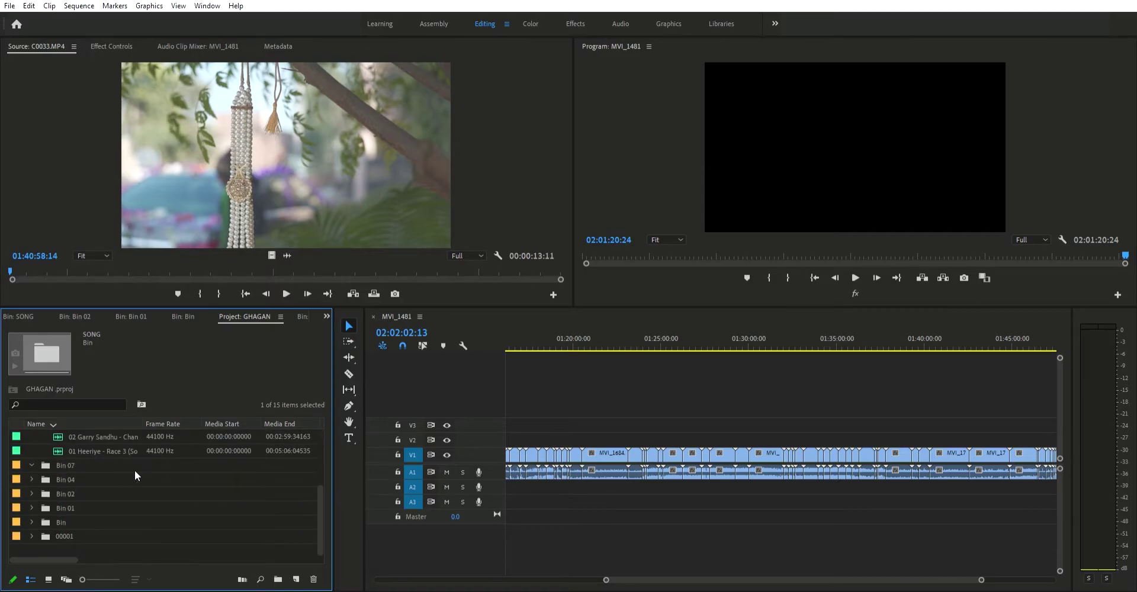
pyautogui.press('Left')
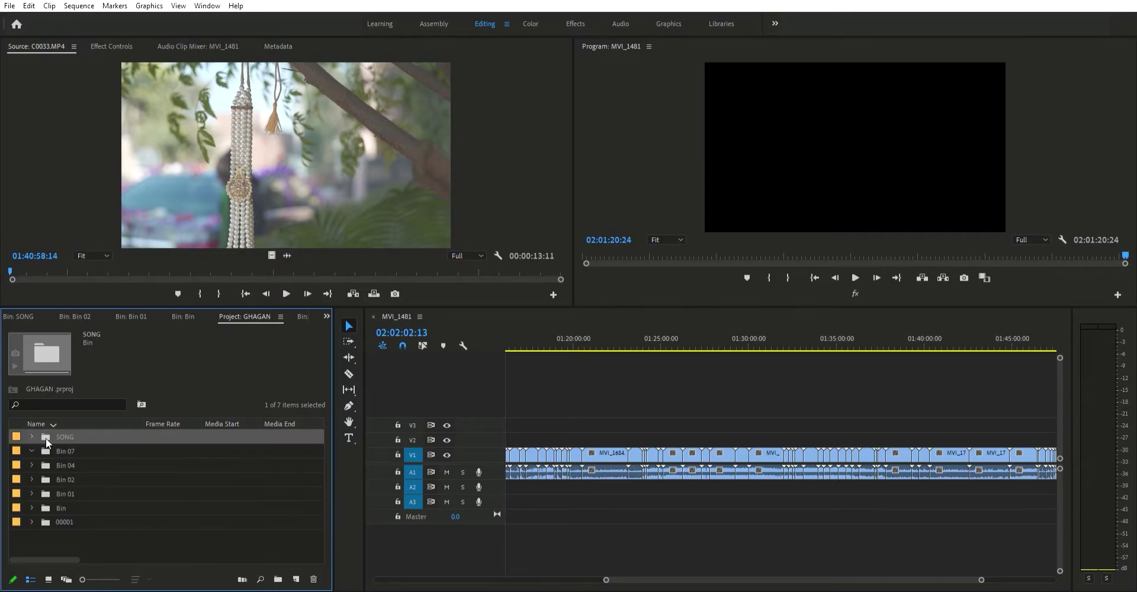
pyautogui.click(31, 506)
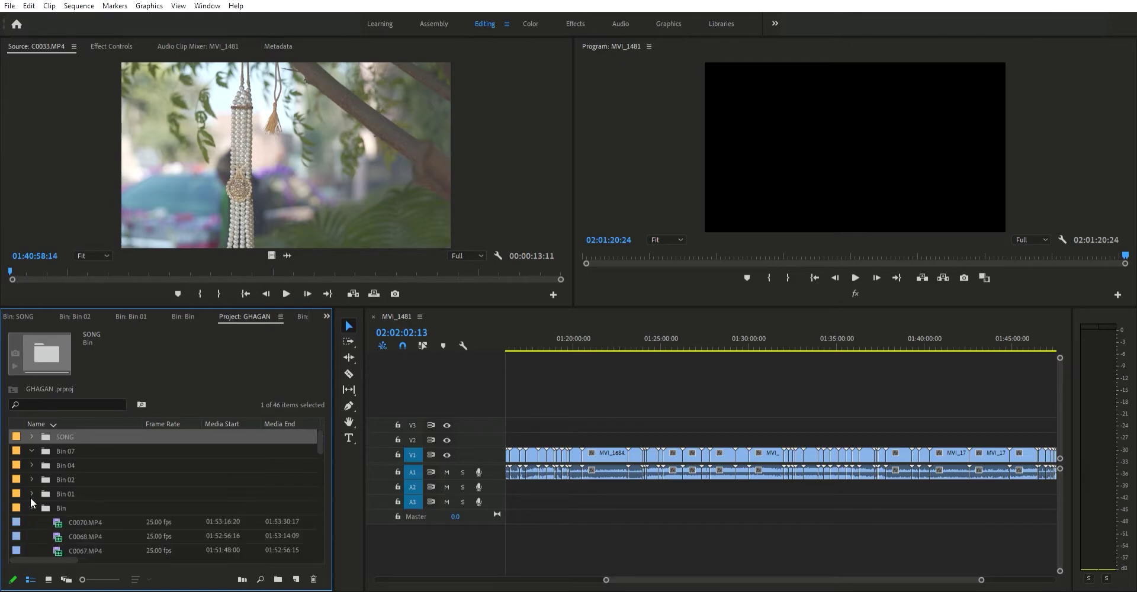
# Step: Show the project in icon view and look through the SONG, Bin 02, Bin 01 and Bin bins in turn
pyautogui.click(49, 579)
pyautogui.doubleClick(77, 520)
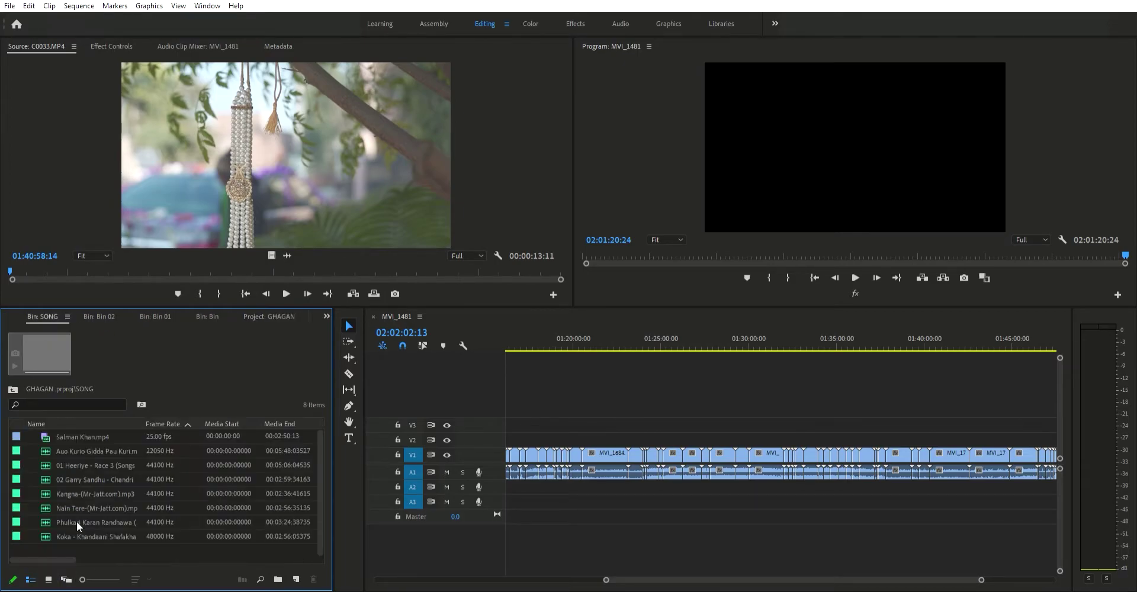
pyautogui.click(112, 306)
pyautogui.click(151, 307)
pyautogui.click(208, 306)
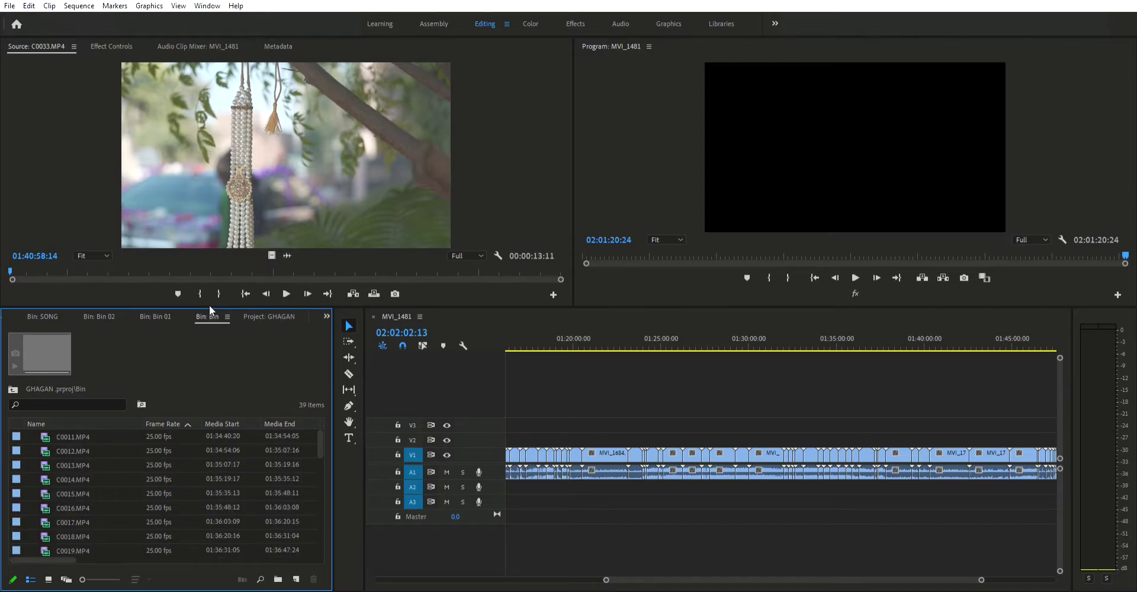
# Step: Browse the clips of Bin as icons, checking C0067.MP4 and C0011.MP4, and return the bin to list view
pyautogui.click(49, 578)
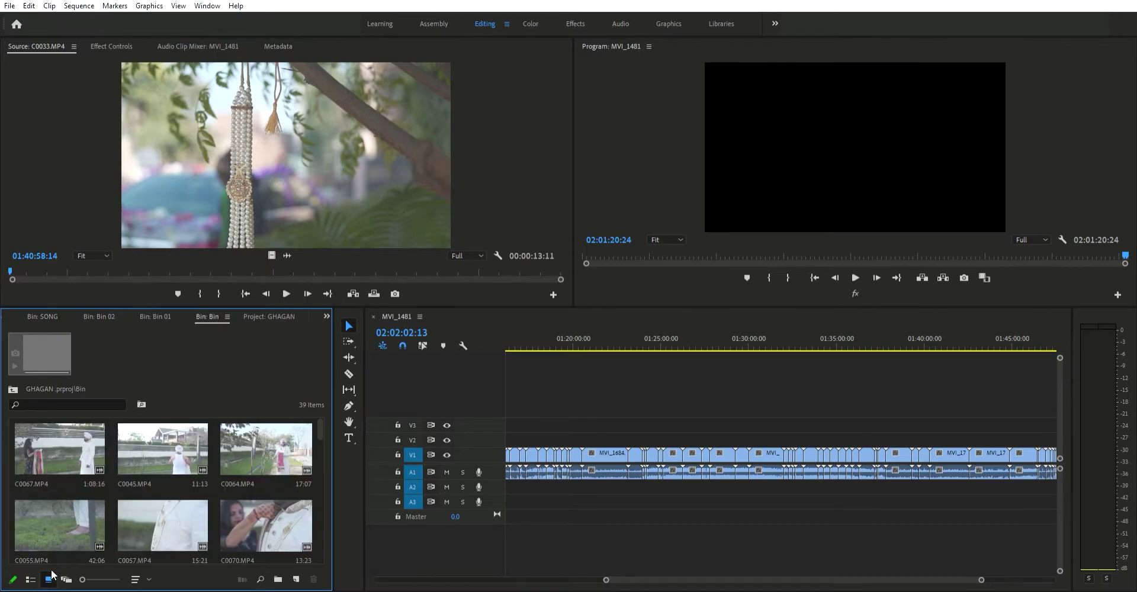
pyautogui.click(186, 444)
pyautogui.click(51, 444)
pyautogui.scroll(-3, 101, 473)
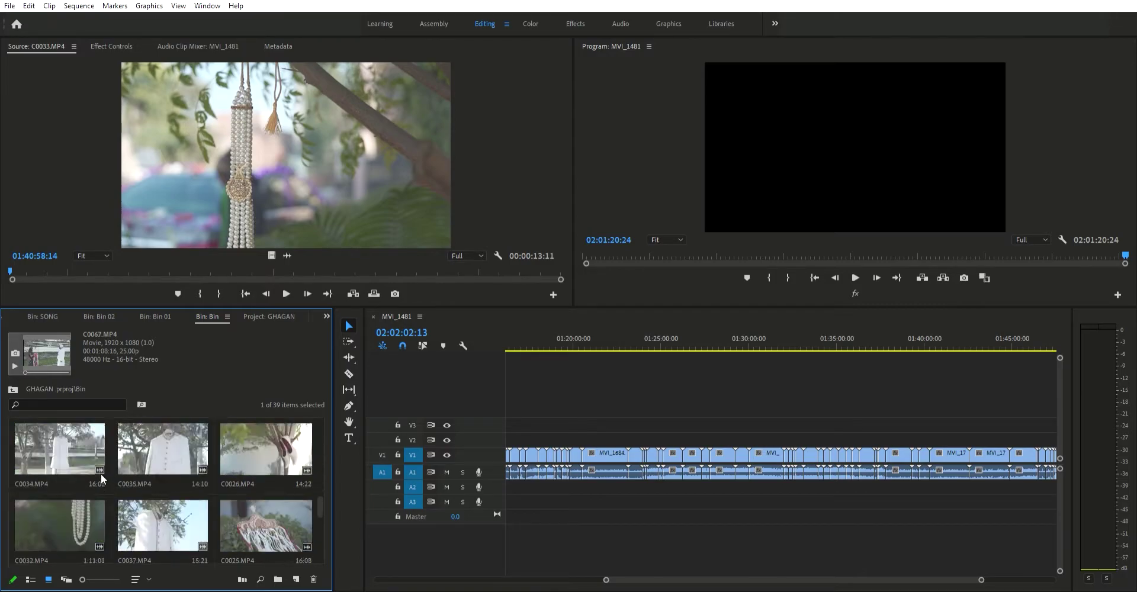
pyautogui.scroll(-2, 102, 475)
pyautogui.click(182, 510)
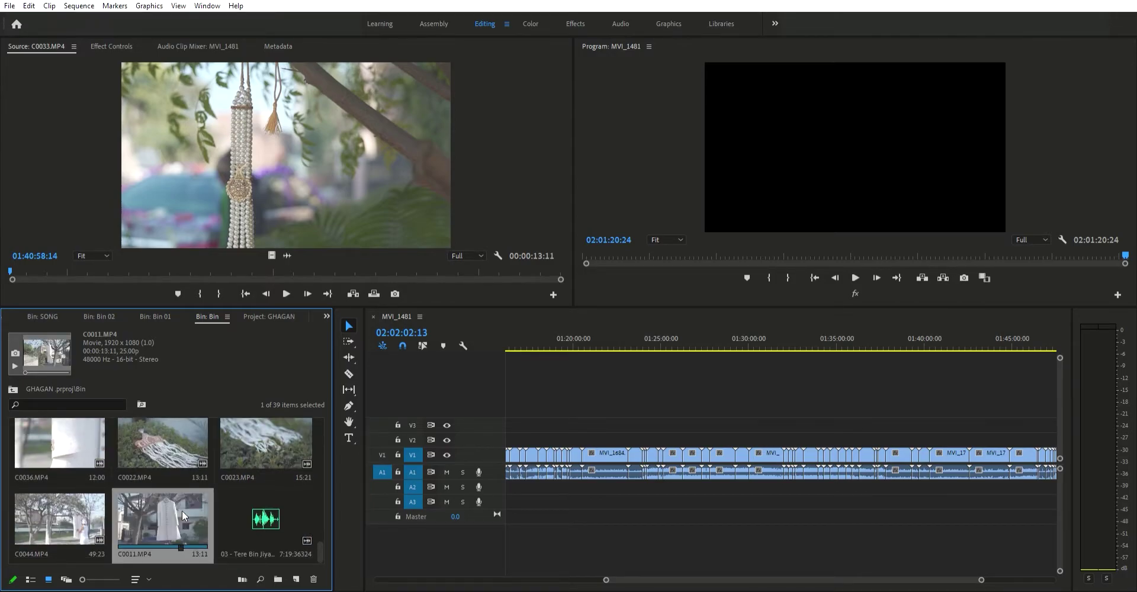
pyautogui.click(30, 579)
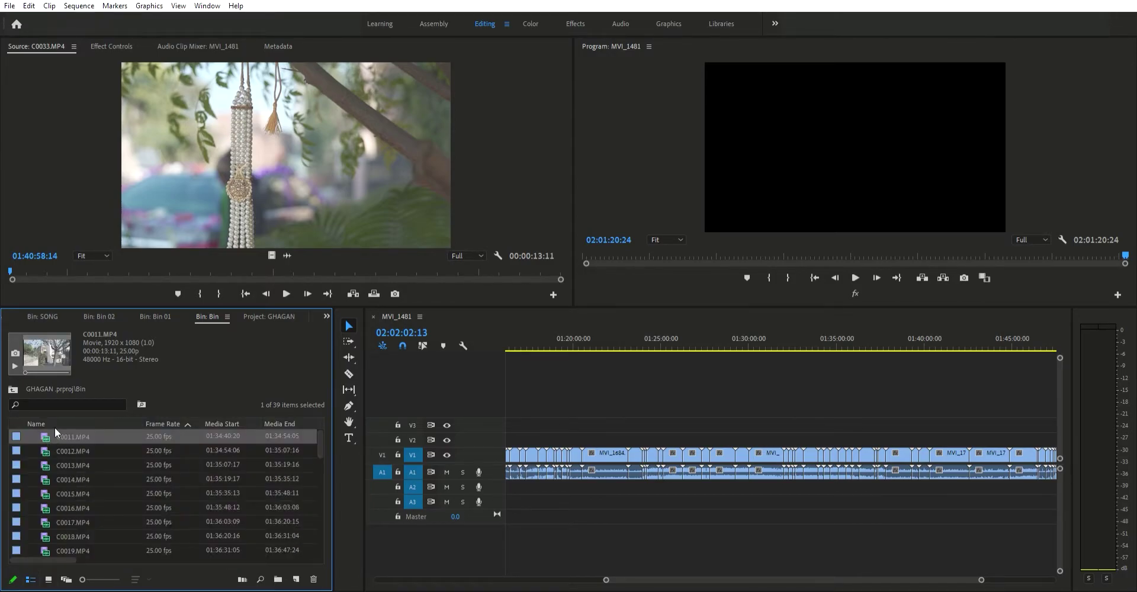
# Step: Select all the items in Bin and create a new sequence from them
pyautogui.hotkey('ctrl', 'a')
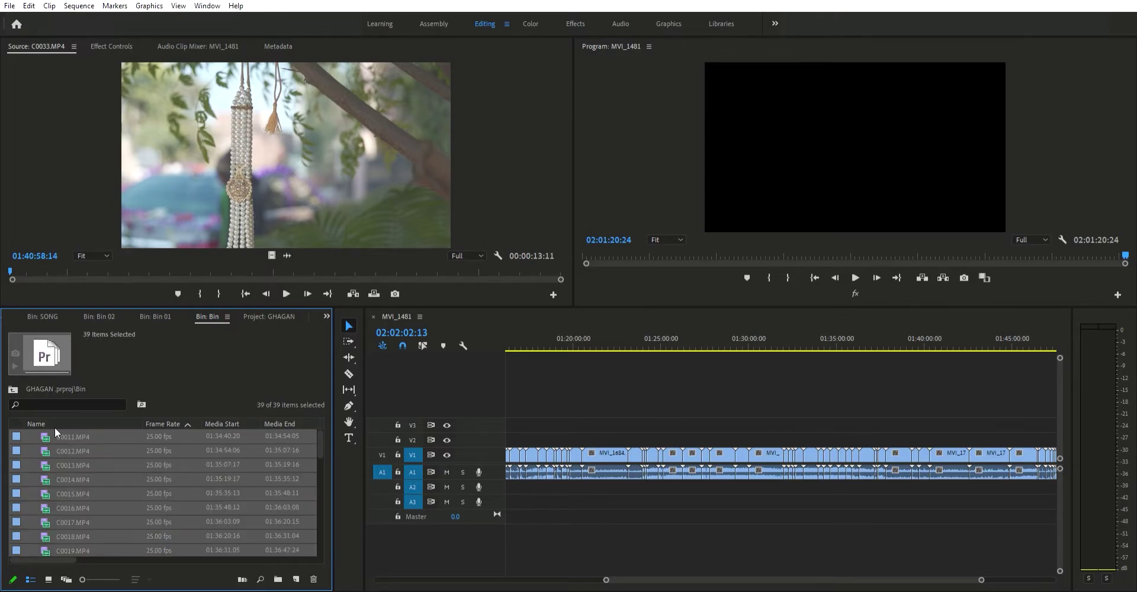
pyautogui.click(79, 464)
pyautogui.hotkey('ctrl', 'a')
pyautogui.click(453, 385)
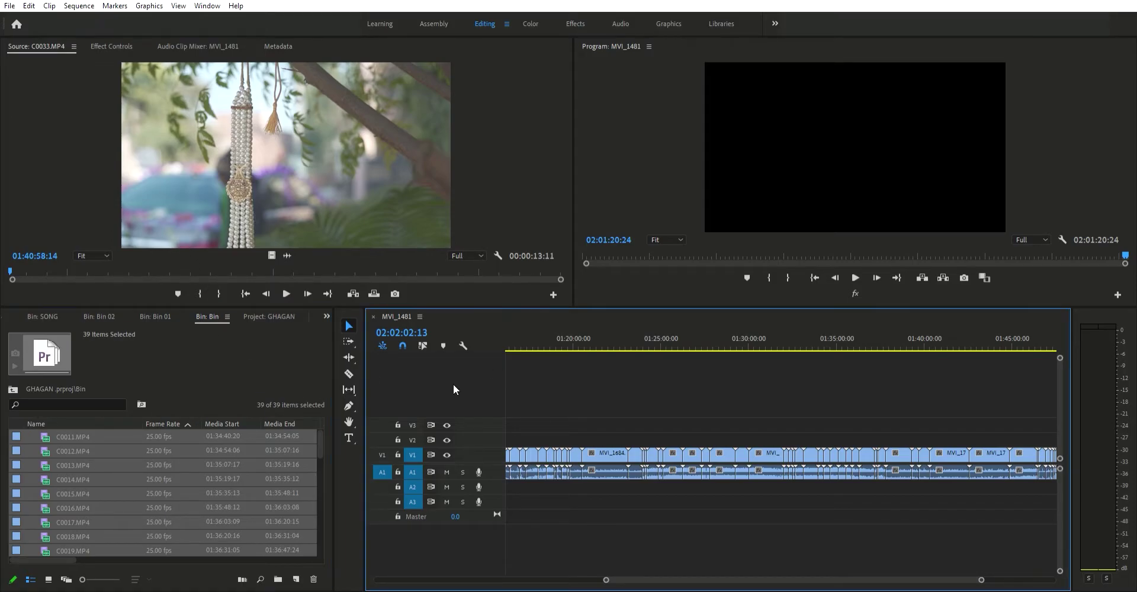
pyautogui.click(85, 422)
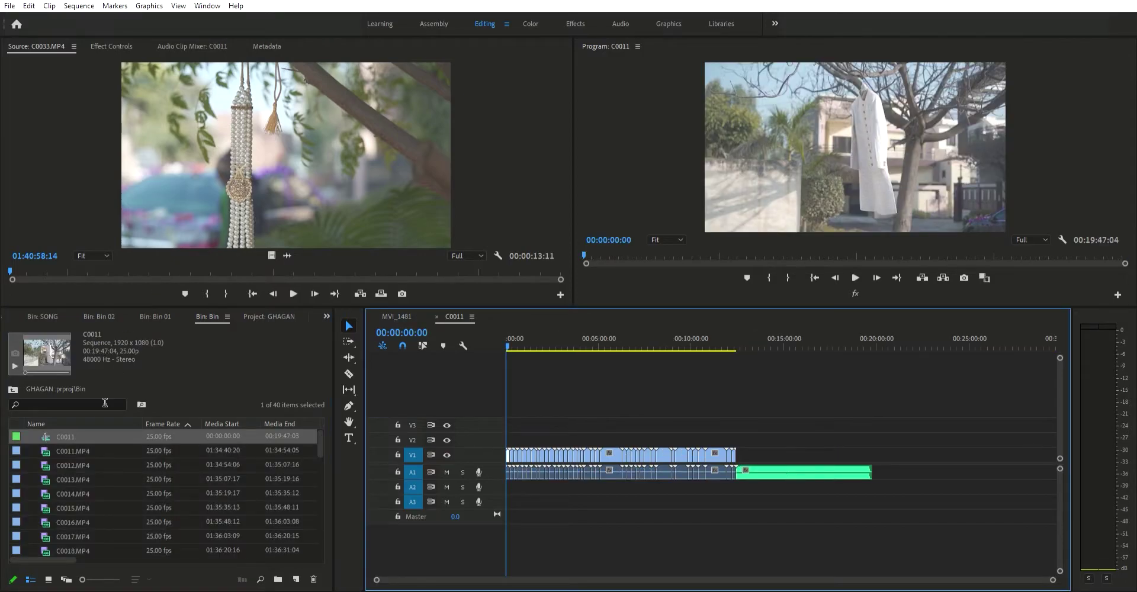
# Step: Compare the C0011 sequence item with the clips listed below it in Bin, and open the sequence
pyautogui.click(43, 431)
pyautogui.click(55, 465)
pyautogui.click(54, 441)
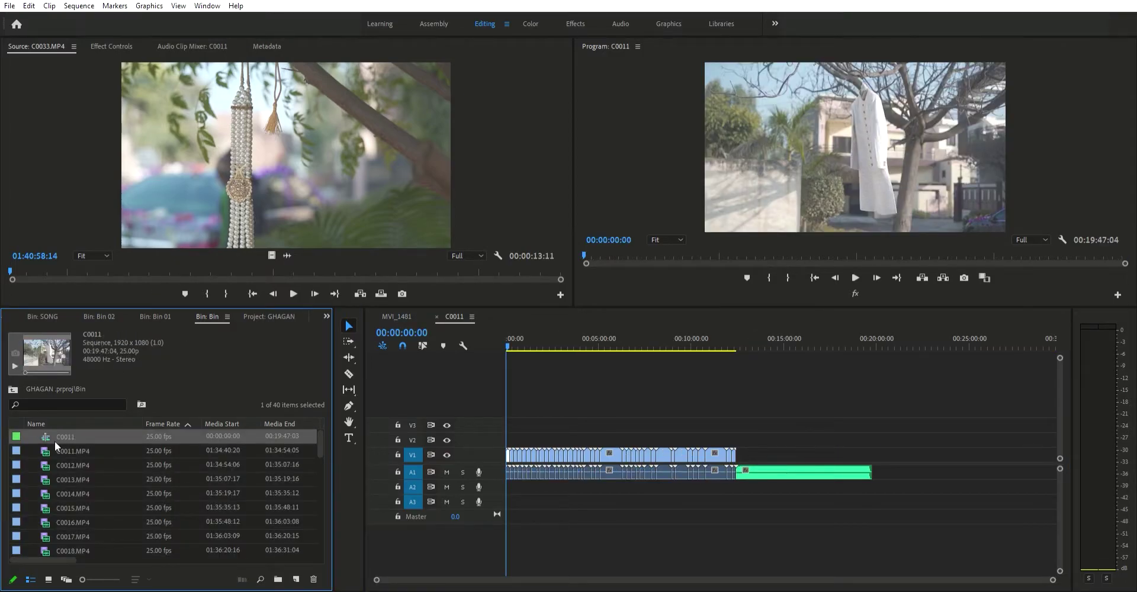
pyautogui.click(58, 464)
pyautogui.press('Down')
pyautogui.press('Down')
pyautogui.press('Down')
pyautogui.press('Down')
pyautogui.doubleClick(50, 433)
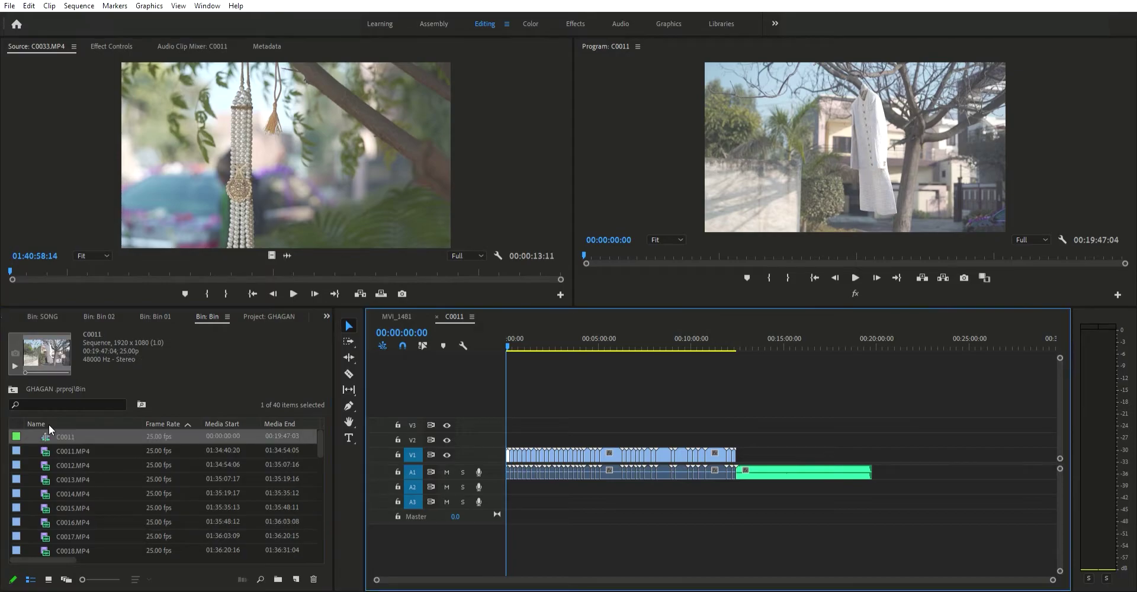
# Step: Close the C0011 sequence in the timeline and reopen it from Bin
pyautogui.click(437, 316)
pyautogui.hotkey('shift', '1')
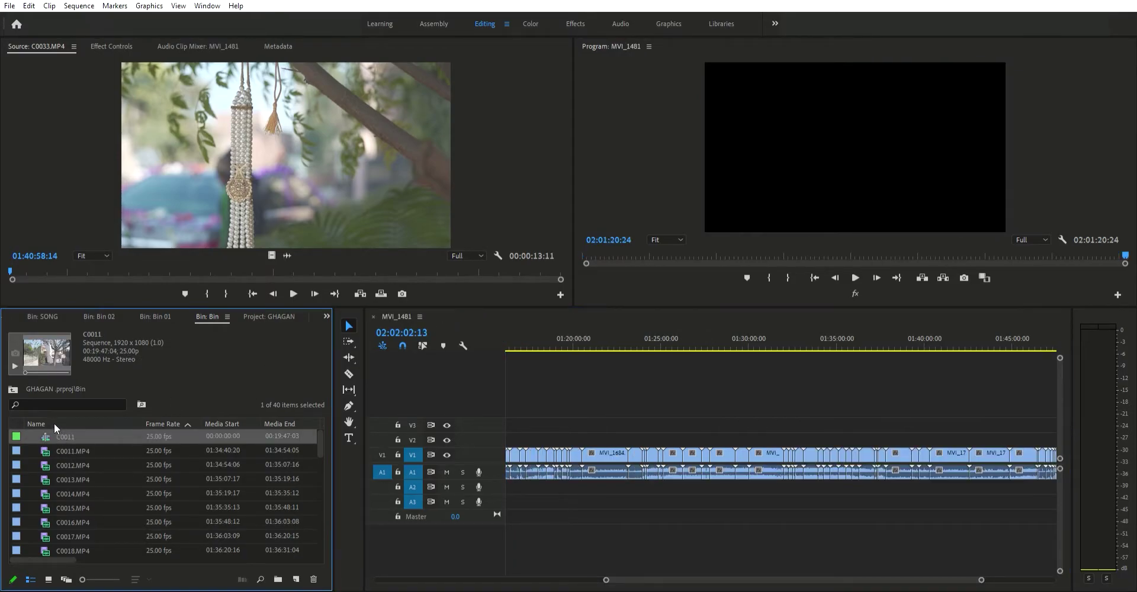
pyautogui.press('Return')
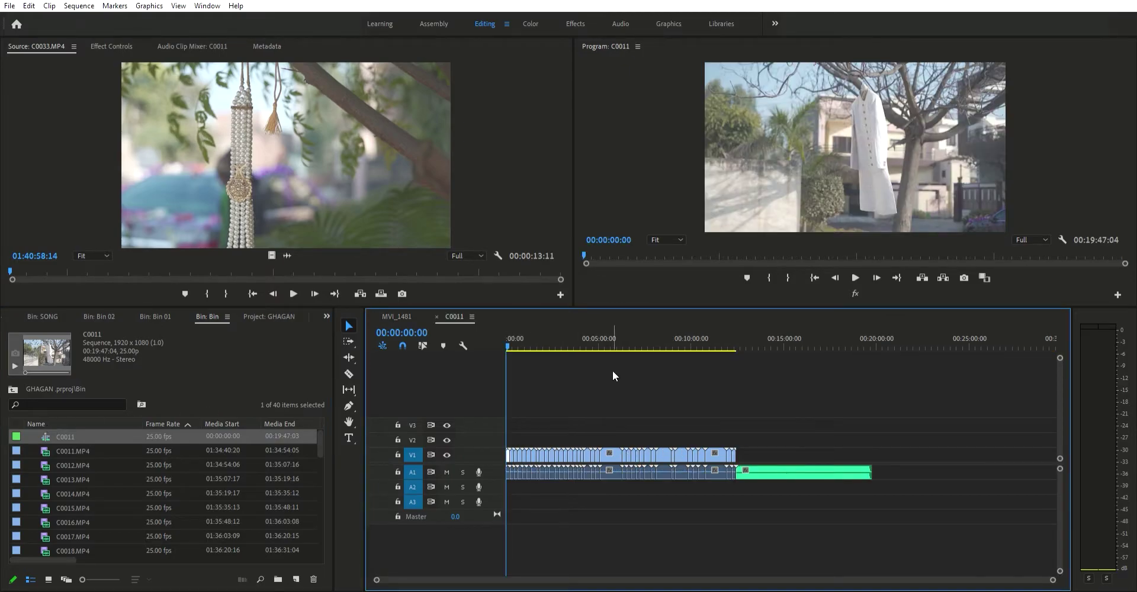
# Step: Scrub and play the C0011 sequence around 00:06:19 and 00:01:27, leaving the playhead at 00:10:29:20
pyautogui.moveTo(542, 347); pyautogui.dragTo(624, 347)
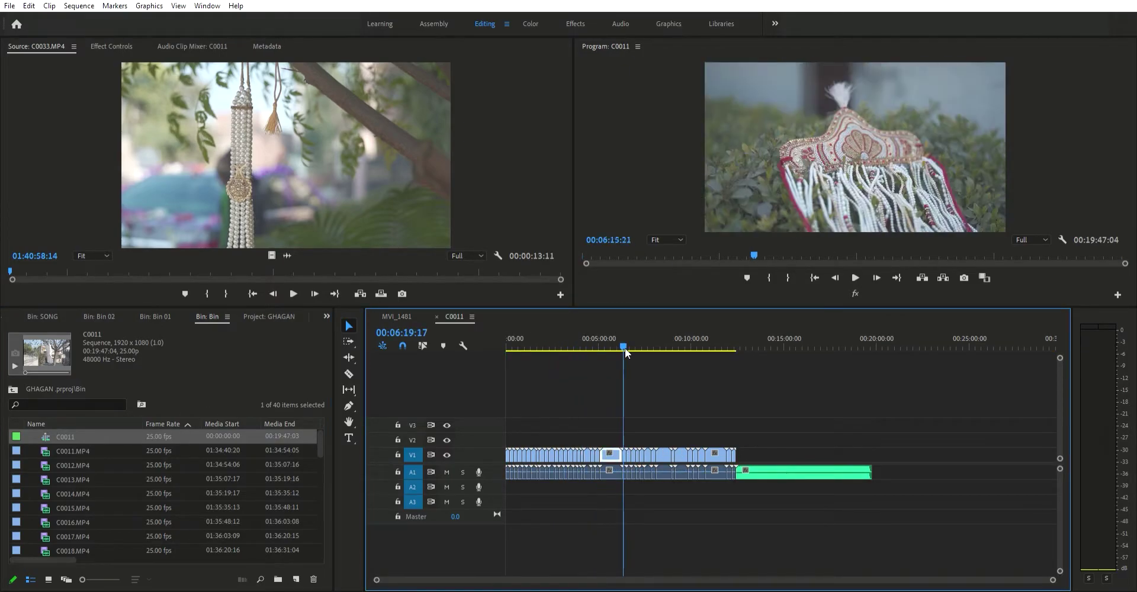
pyautogui.scroll(2, 640, 373)
pyautogui.press('space')
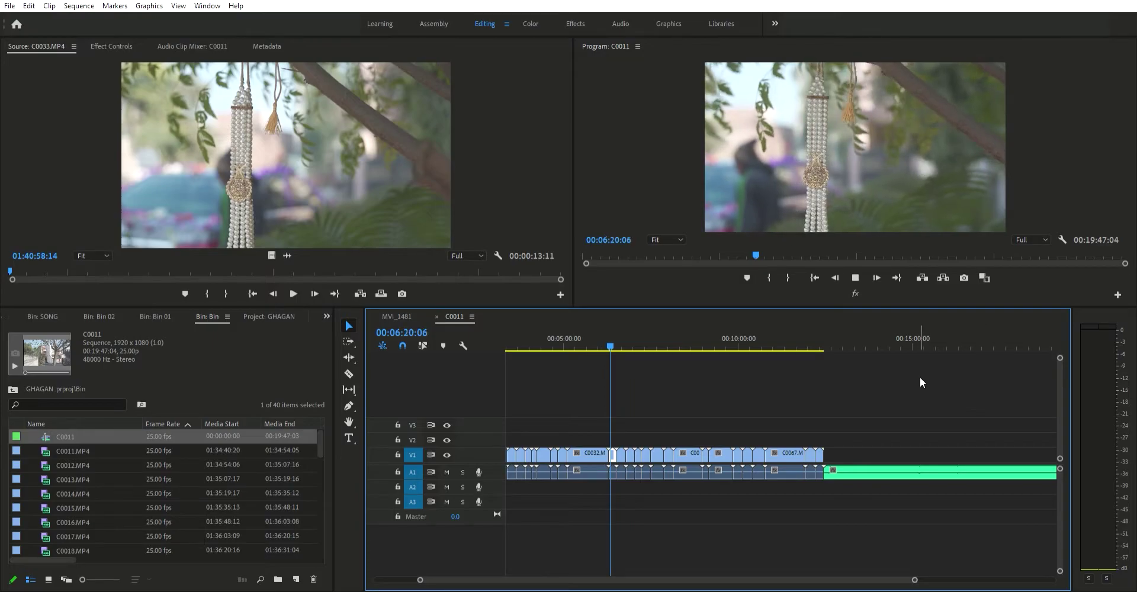
pyautogui.moveTo(535, 340); pyautogui.dragTo(556, 360)
pyautogui.press('space')
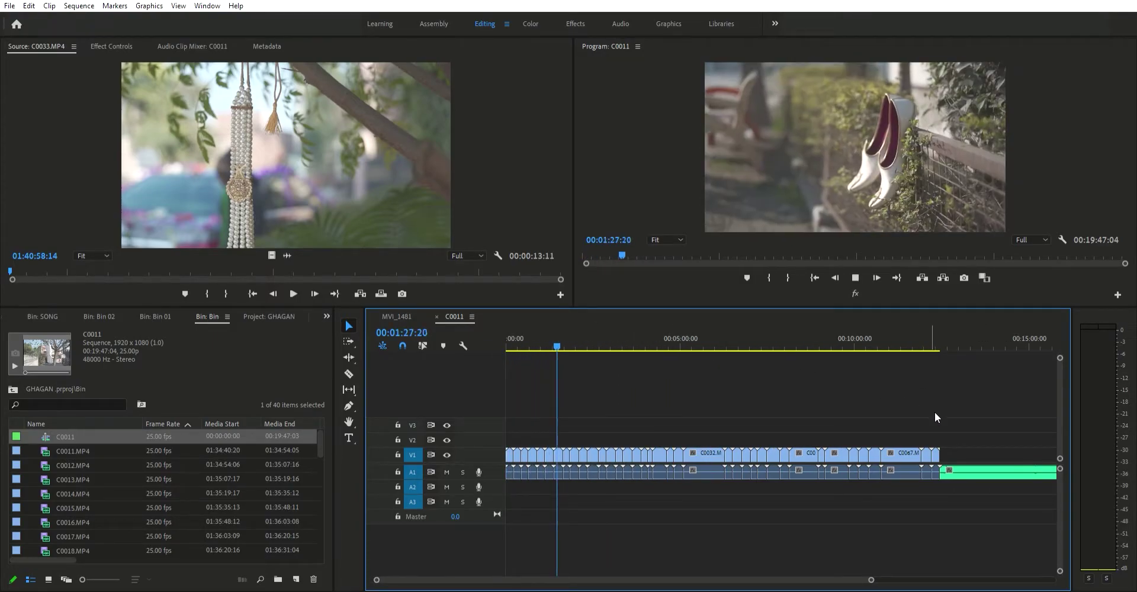
pyautogui.press('space')
pyautogui.moveTo(737, 339); pyautogui.dragTo(872, 366)
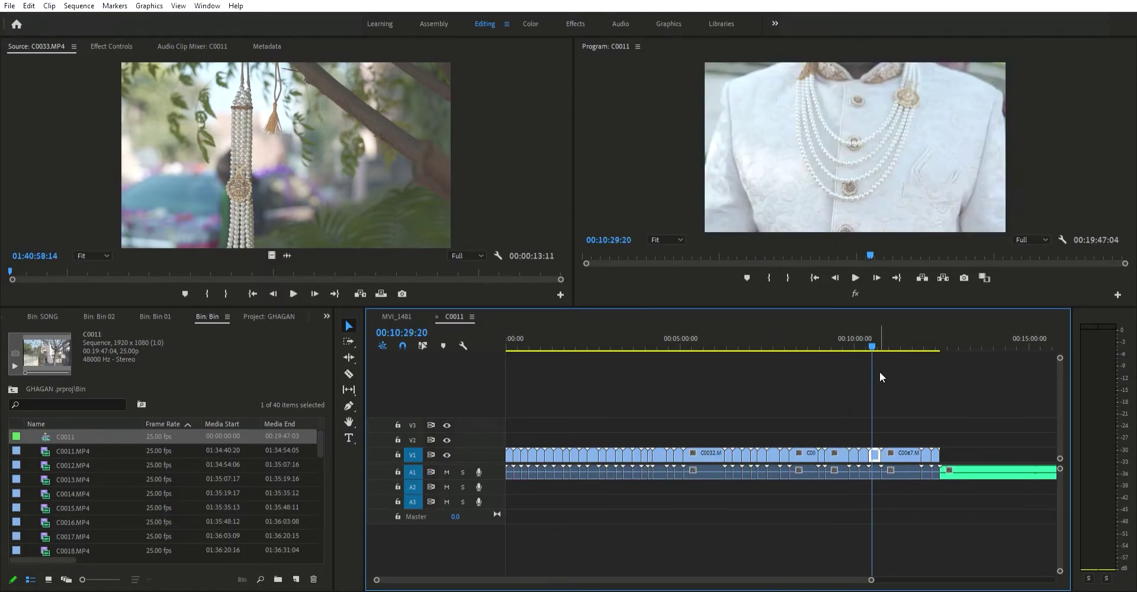
# Step: Move the song audio clip from track A1 to track A3 and place it at the start of the sequence
pyautogui.click(988, 438)
pyautogui.moveTo(969, 472)
pyautogui.mouseDown()
pyautogui.moveTo(1010, 472)
pyautogui.moveTo(786, 460)
pyautogui.moveTo(897, 467)
pyautogui.moveTo(826, 465)
pyautogui.moveTo(711, 495)
pyautogui.mouseUp()
pyautogui.scroll(-3, 995, 472)
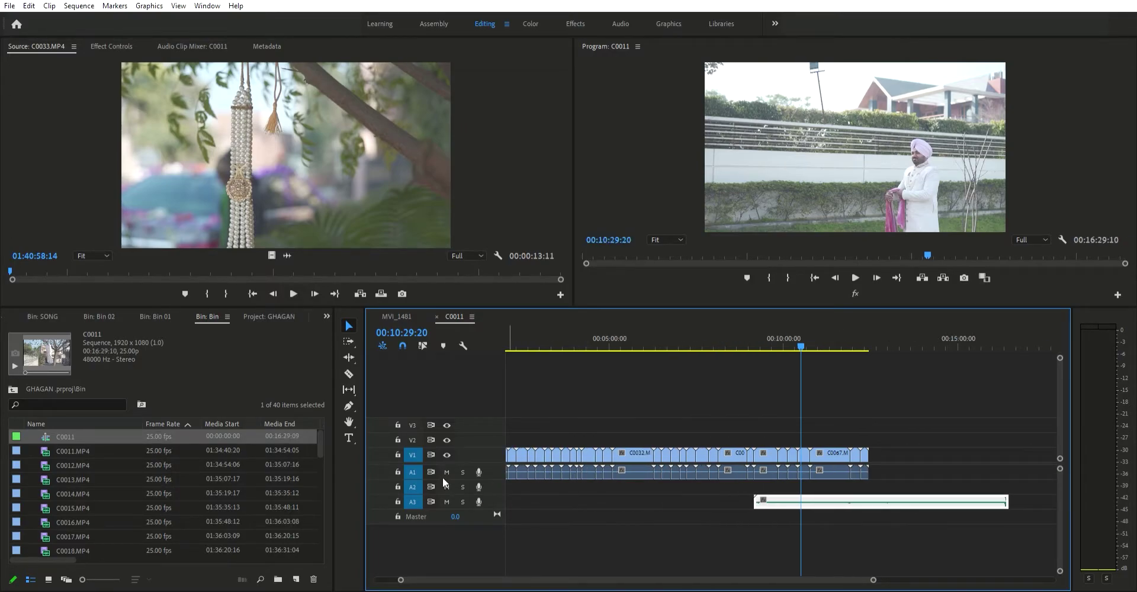
pyautogui.moveTo(823, 500); pyautogui.dragTo(534, 498)
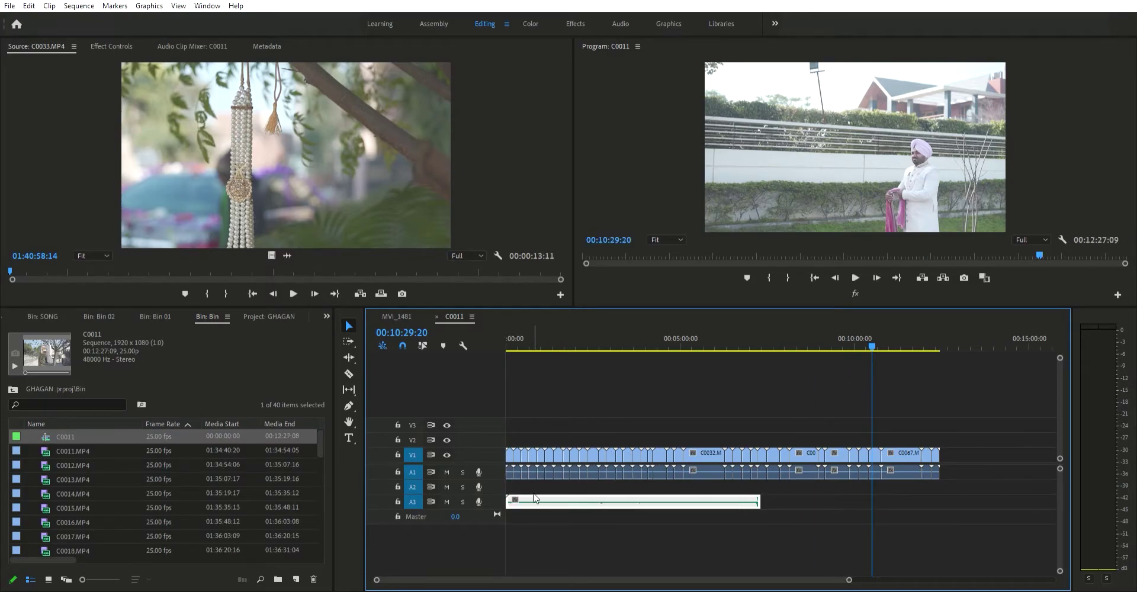
# Step: Play the opening second of the C0011 sequence from its start, with the song beneath the clips
pyautogui.press('Home')
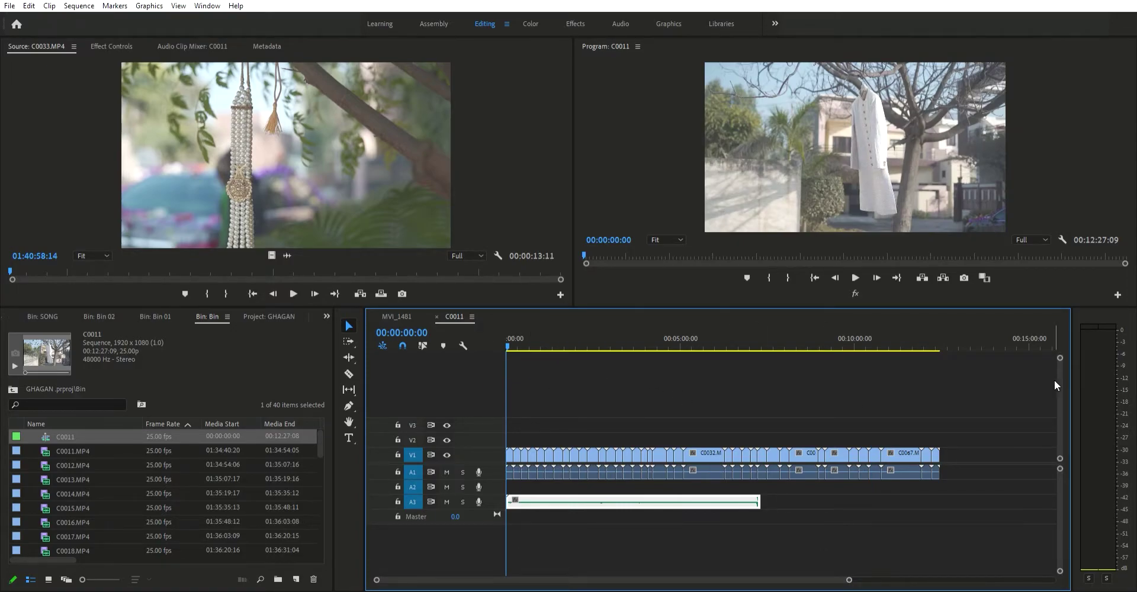
pyautogui.moveTo(853, 572); pyautogui.dragTo(820, 573)
pyautogui.click(587, 373)
pyautogui.press('space')
pyautogui.press('space')
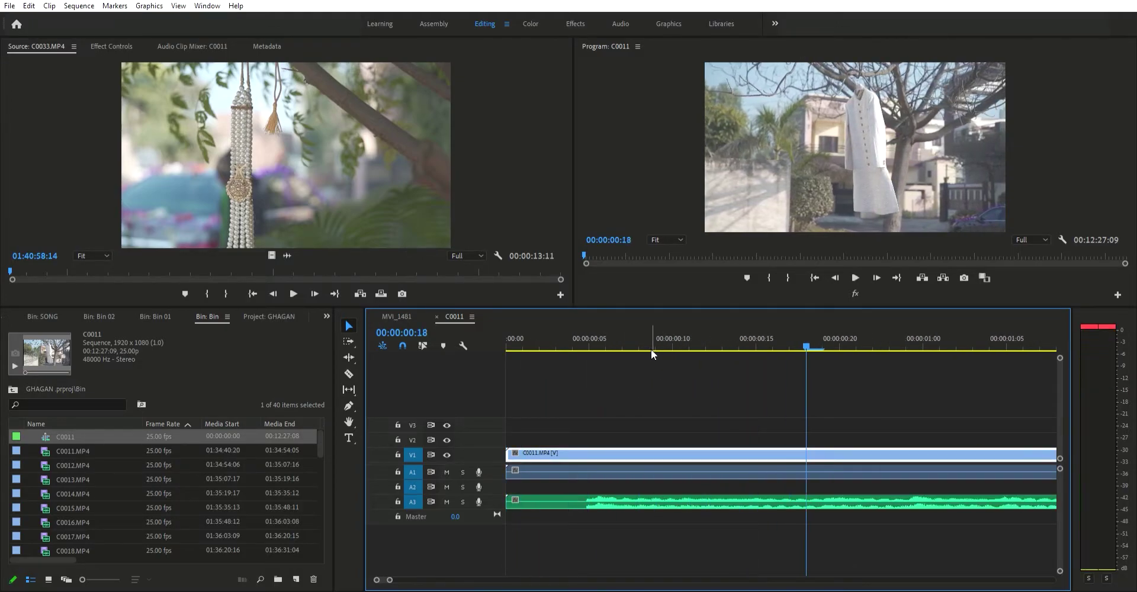
pyautogui.moveTo(389, 580); pyautogui.dragTo(429, 579)
pyautogui.press('Home')
pyautogui.press('space')
pyautogui.press('space')
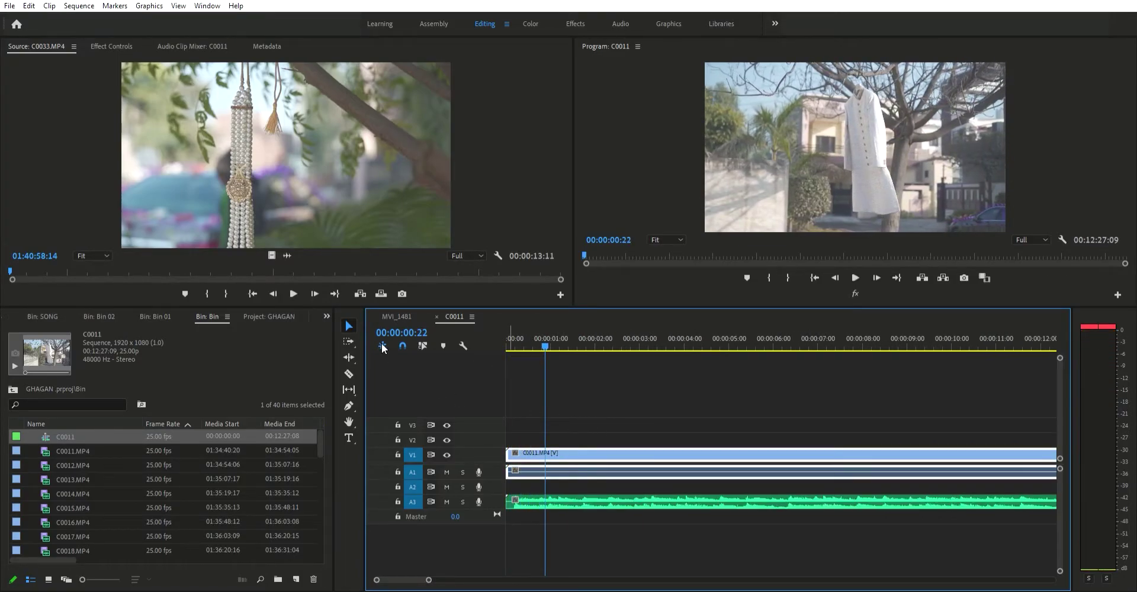
pyautogui.click(691, 396)
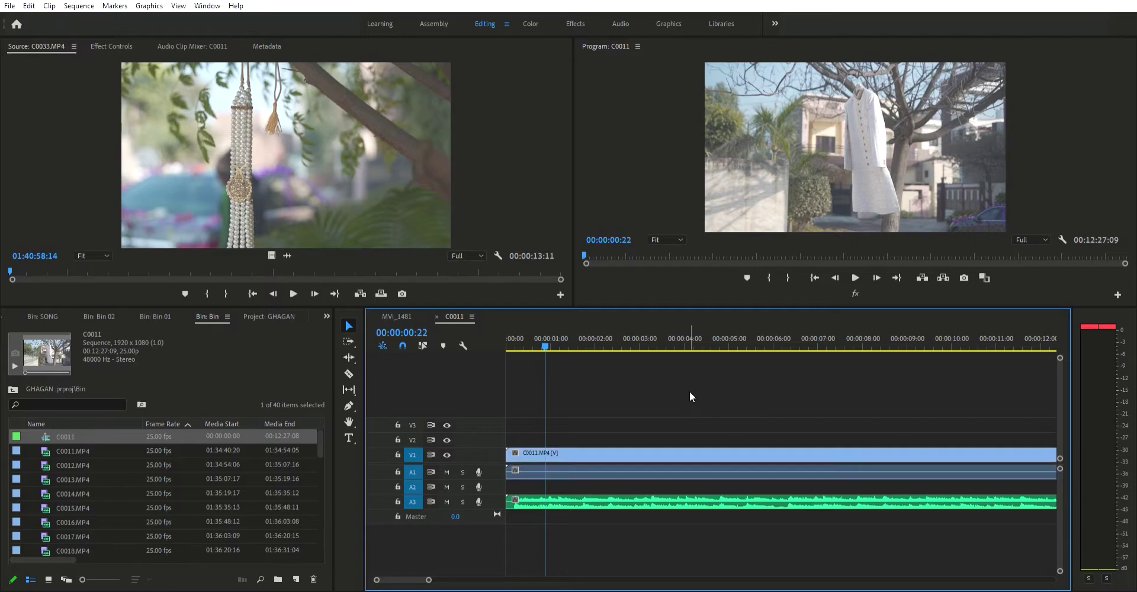
# Step: Try shifting the clips after C0011.MP4 with Track Select Forward, and lock the song's track A3
pyautogui.click(349, 334)
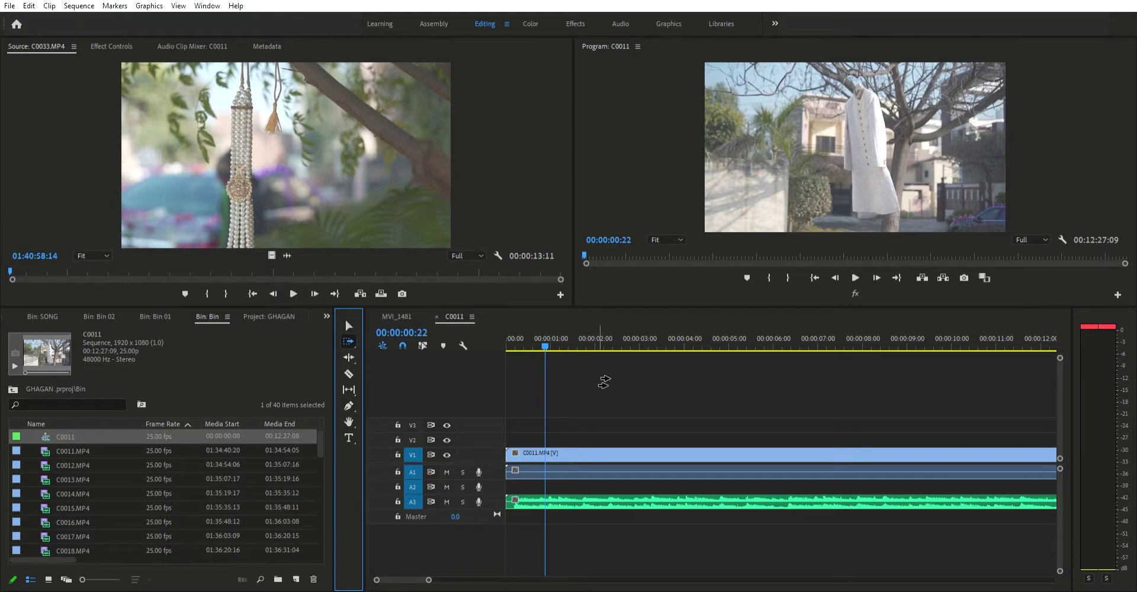
pyautogui.moveTo(428, 578); pyautogui.dragTo(532, 571)
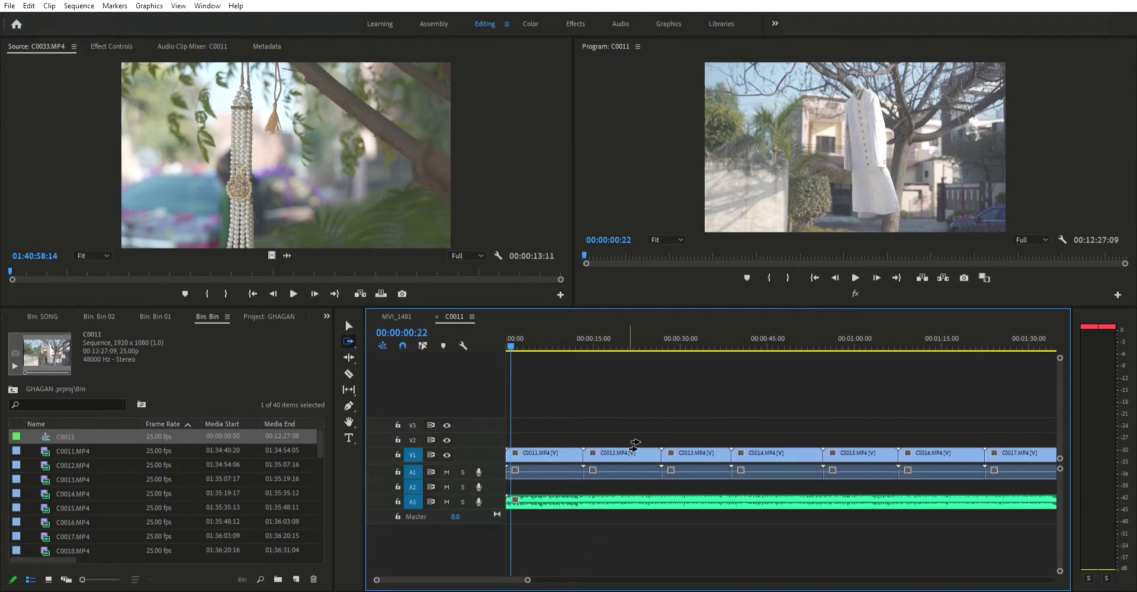
pyautogui.moveTo(619, 439)
pyautogui.mouseDown()
pyautogui.moveTo(754, 452)
pyautogui.moveTo(624, 453)
pyautogui.moveTo(879, 455)
pyautogui.mouseUp()
pyautogui.click(397, 501)
pyautogui.hotkey('ctrl', 'z')
pyautogui.click(399, 501)
pyautogui.moveTo(621, 453)
pyautogui.mouseDown()
pyautogui.moveTo(832, 453)
pyautogui.moveTo(819, 465)
pyautogui.moveTo(633, 474)
pyautogui.moveTo(716, 451)
pyautogui.mouseUp()
pyautogui.click(399, 502)
# Step: Shift groups of clips with Track Select Forward, leaving small gaps before C0012.MP4 and C0014.MP4
pyautogui.moveTo(879, 423); pyautogui.dragTo(982, 444)
pyautogui.moveTo(697, 440); pyautogui.dragTo(610, 444)
pyautogui.moveTo(907, 444); pyautogui.dragTo(803, 447)
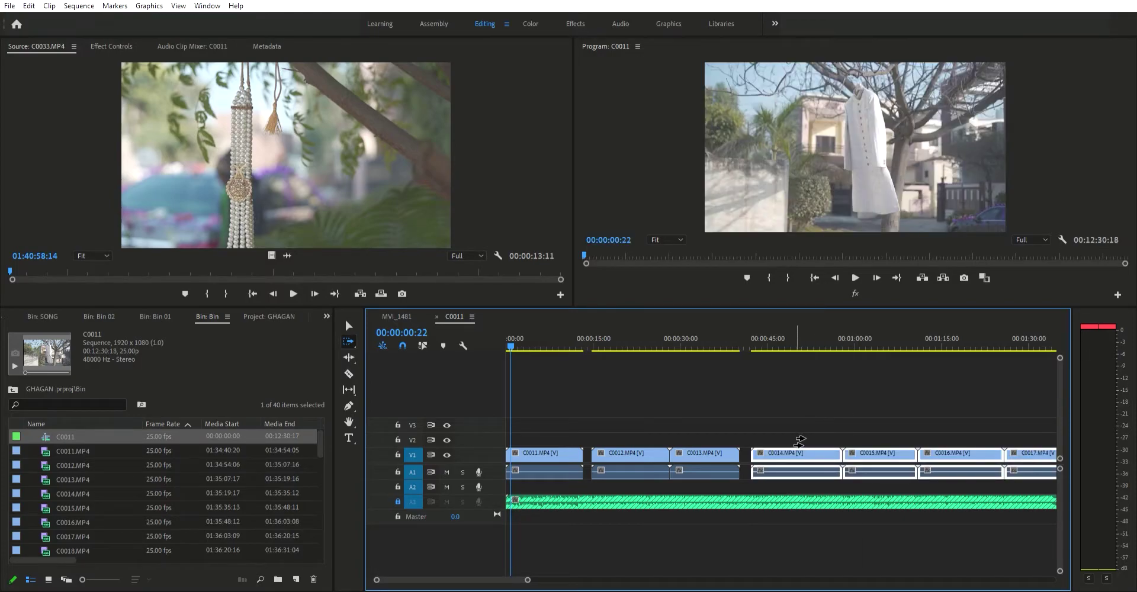
pyautogui.click(749, 444)
pyautogui.press('Delete')
pyautogui.hotkey('ctrl', 'z')
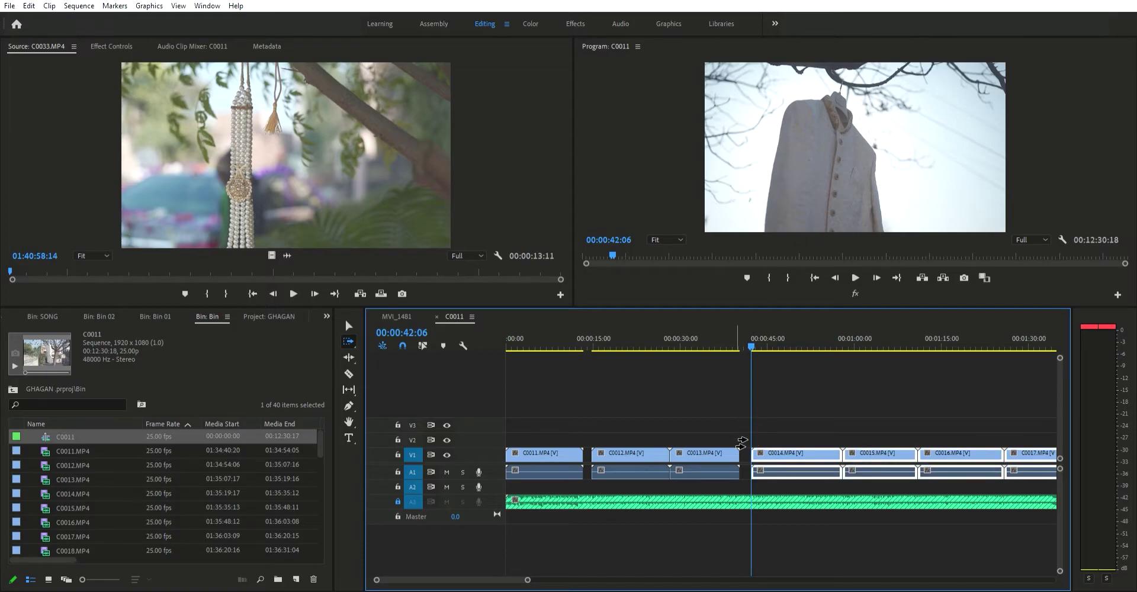
# Step: Close the gaps before C0014.MP4 and C0012.MP4 using the Selection tool
pyautogui.click(348, 326)
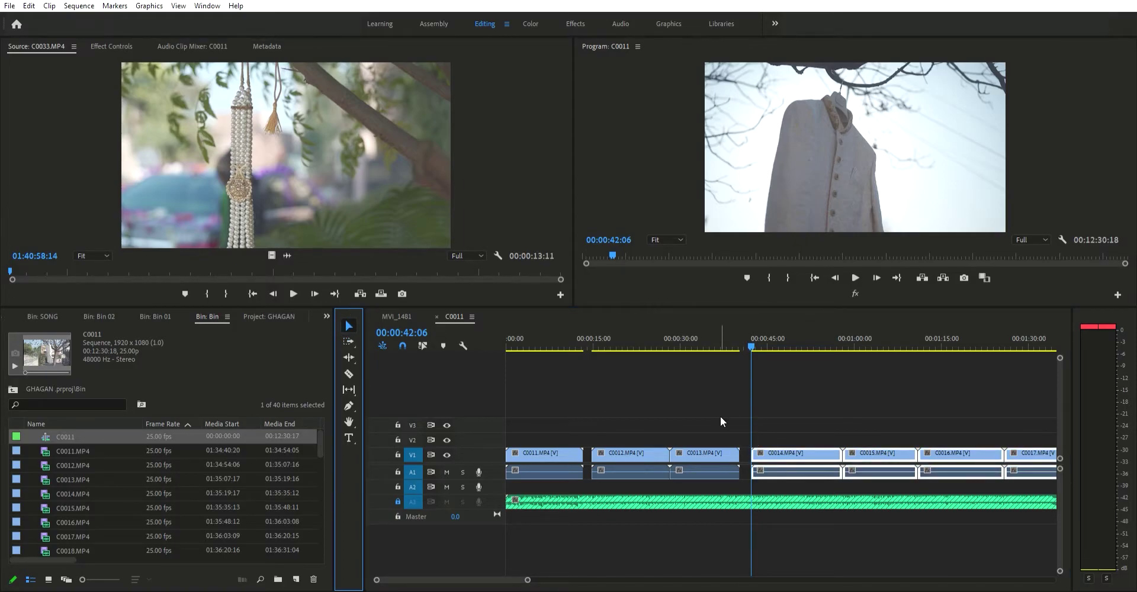
pyautogui.click(745, 449)
pyautogui.press('Delete')
pyautogui.click(587, 453)
pyautogui.press('Delete')
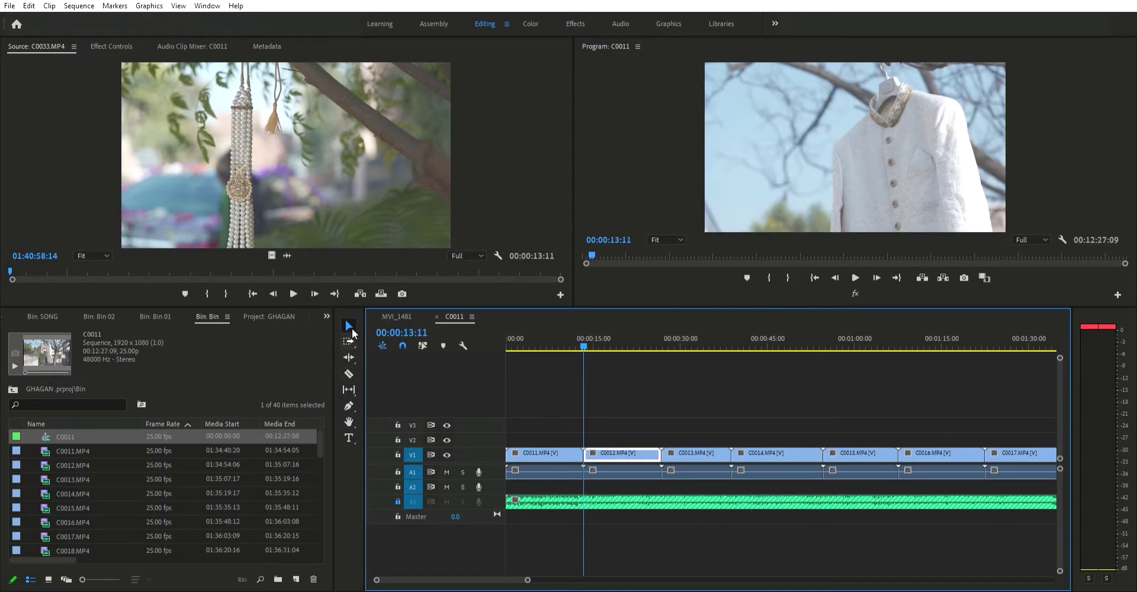
# Step: Split C0012.MP4 at 00:00:23:09 and C0013.MP4 at 00:00:29:06
pyautogui.click(351, 355)
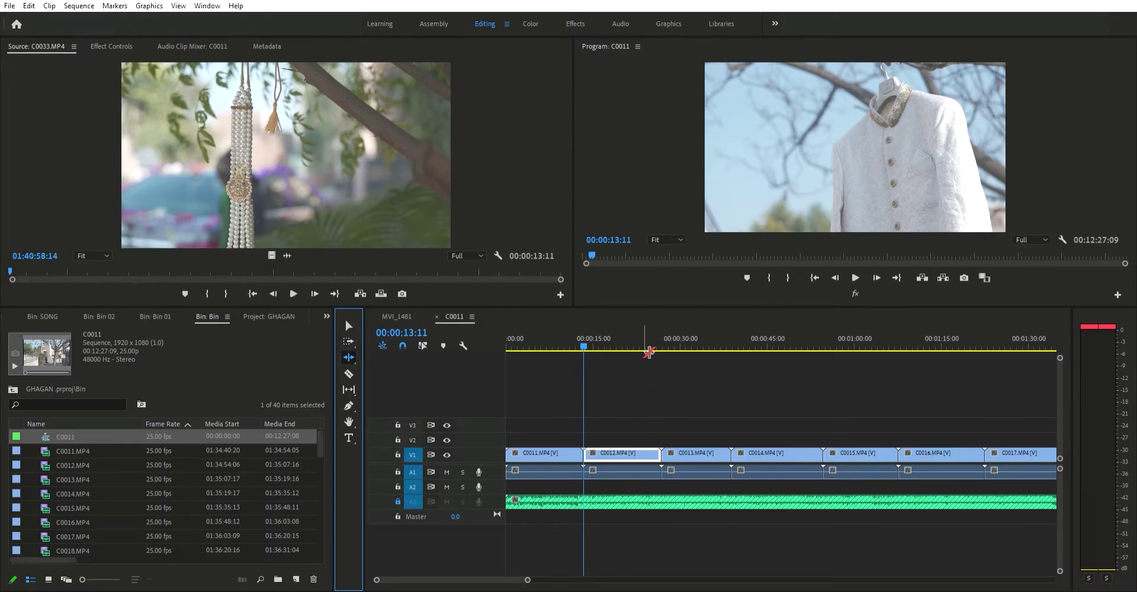
pyautogui.click(644, 343)
pyautogui.hotkey('ctrl', 'k')
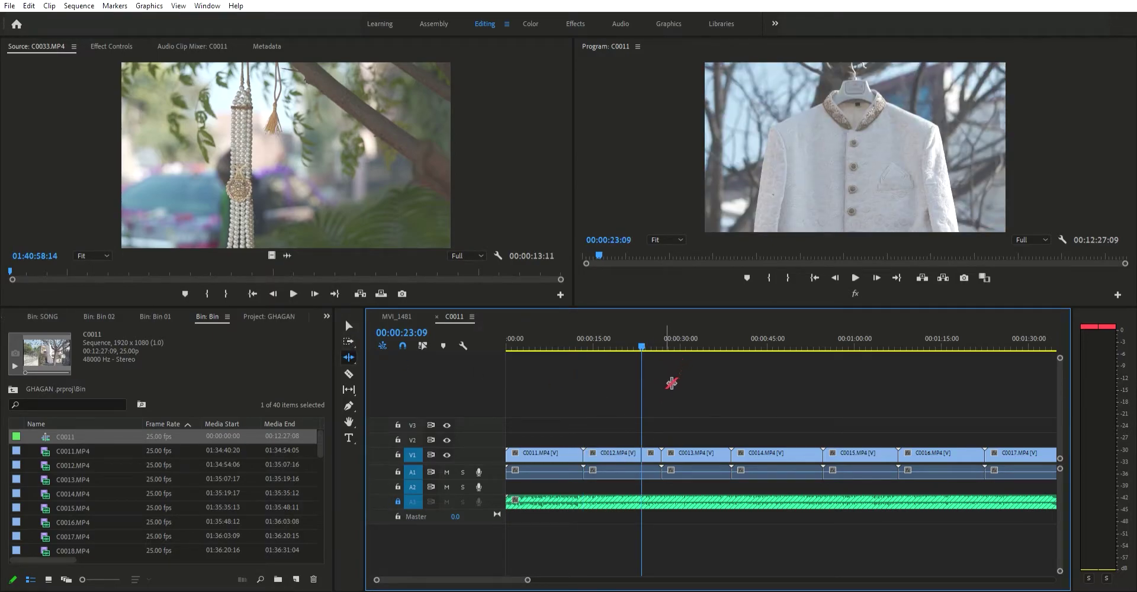
pyautogui.click(675, 342)
pyautogui.hotkey('ctrl', 'k')
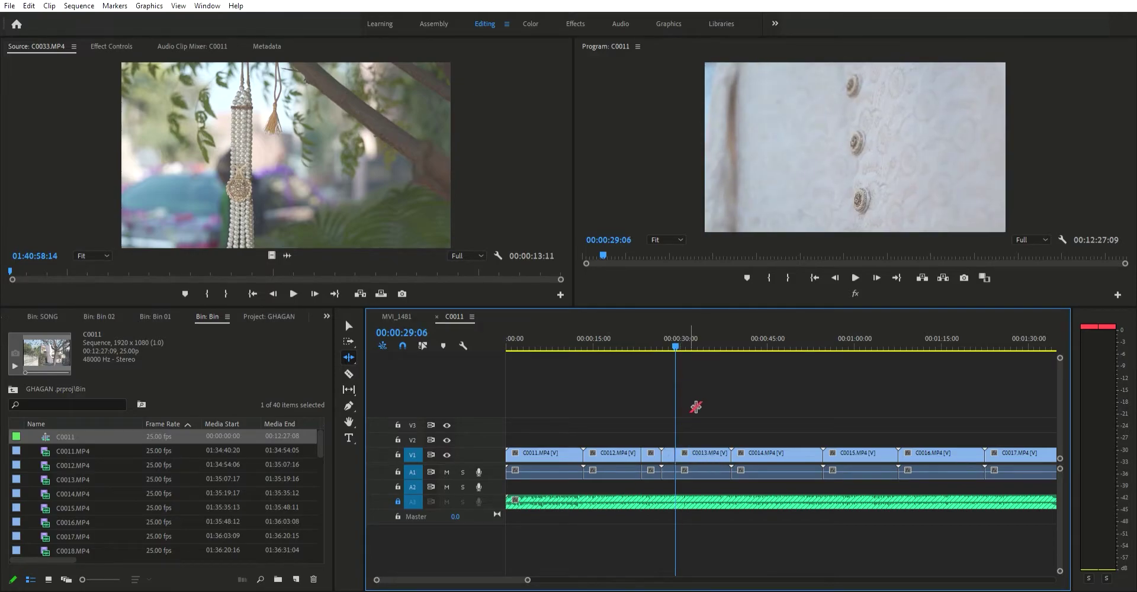
# Step: Delete the two short pieces between 00:00:23:09 and 00:00:29:06 and close the gap they leave
pyautogui.press('Up')
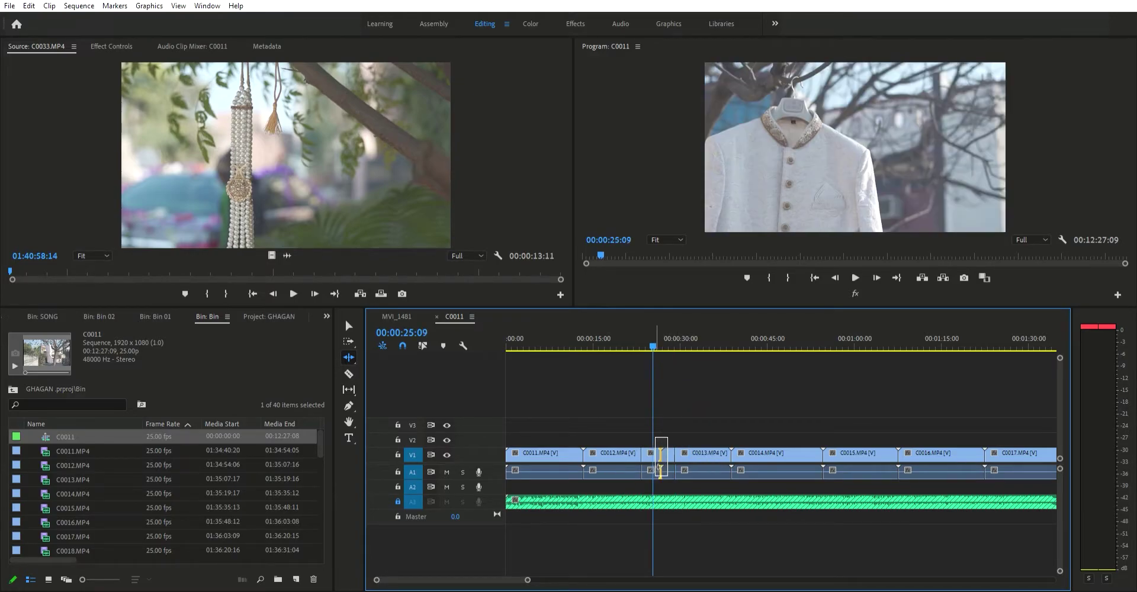
pyautogui.moveTo(669, 466)
pyautogui.mouseDown()
pyautogui.moveTo(658, 449)
pyautogui.moveTo(676, 474)
pyautogui.mouseUp()
pyautogui.click(677, 461)
pyautogui.click(677, 472)
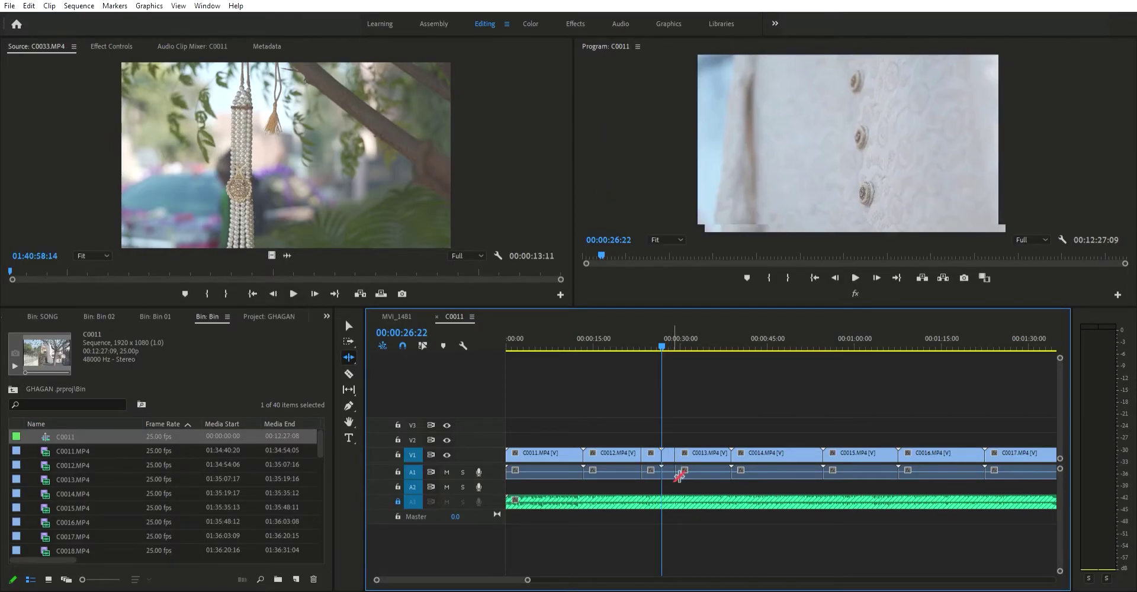
pyautogui.press('v')
pyautogui.press('Delete')
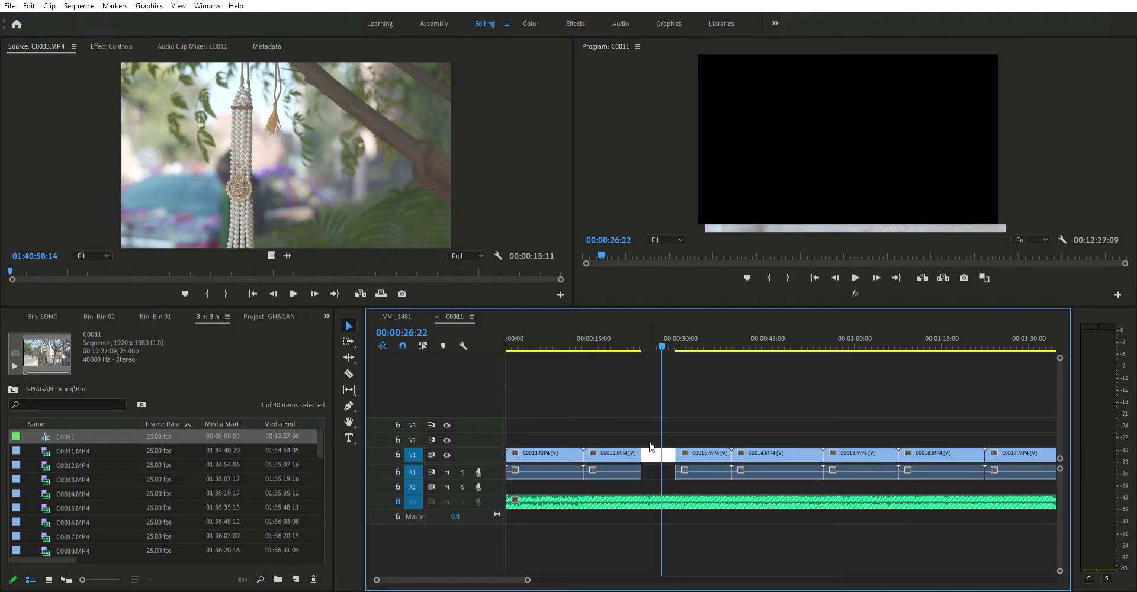
pyautogui.press('Delete')
# Step: Try to trim the start of C0013.MP4 earlier on V1 with the Ripple Edit tool
pyautogui.click(349, 357)
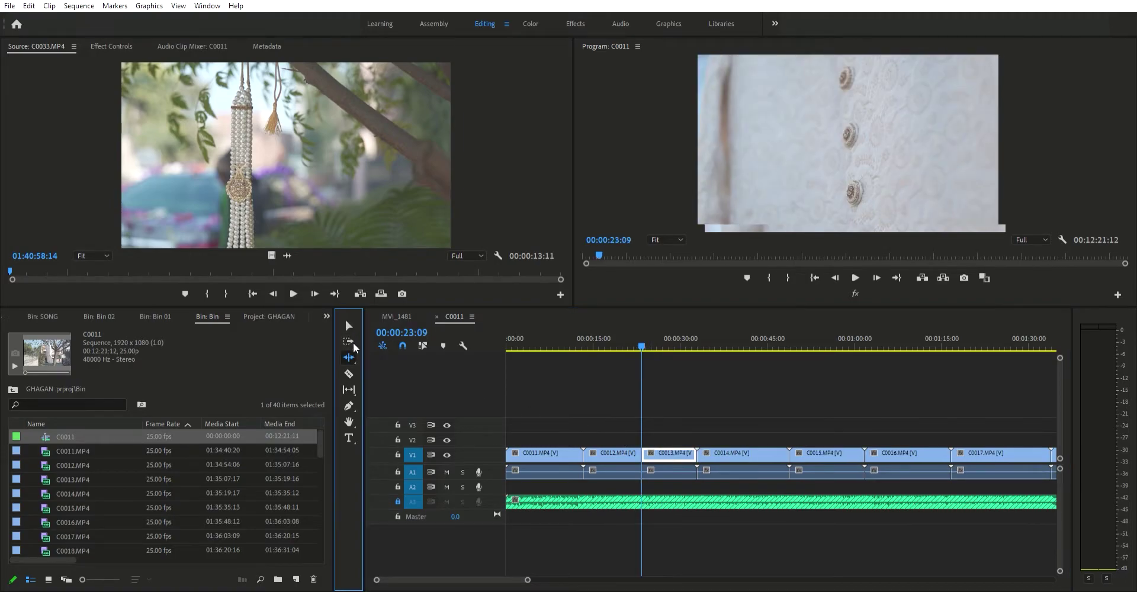
pyautogui.press('=')
pyautogui.press('=')
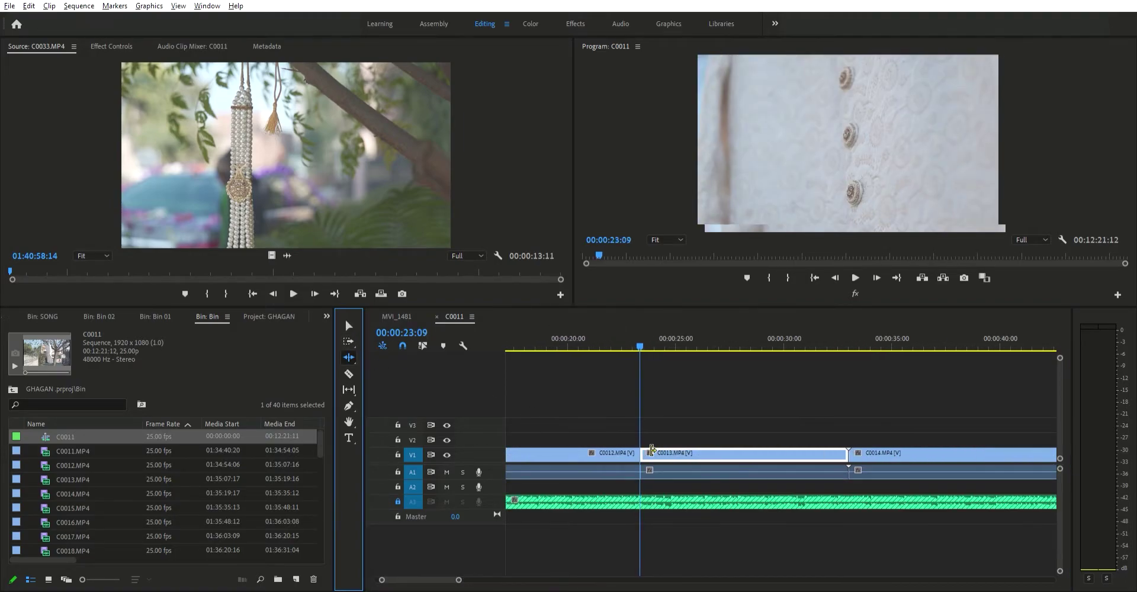
pyautogui.moveTo(647, 451); pyautogui.dragTo(585, 452)
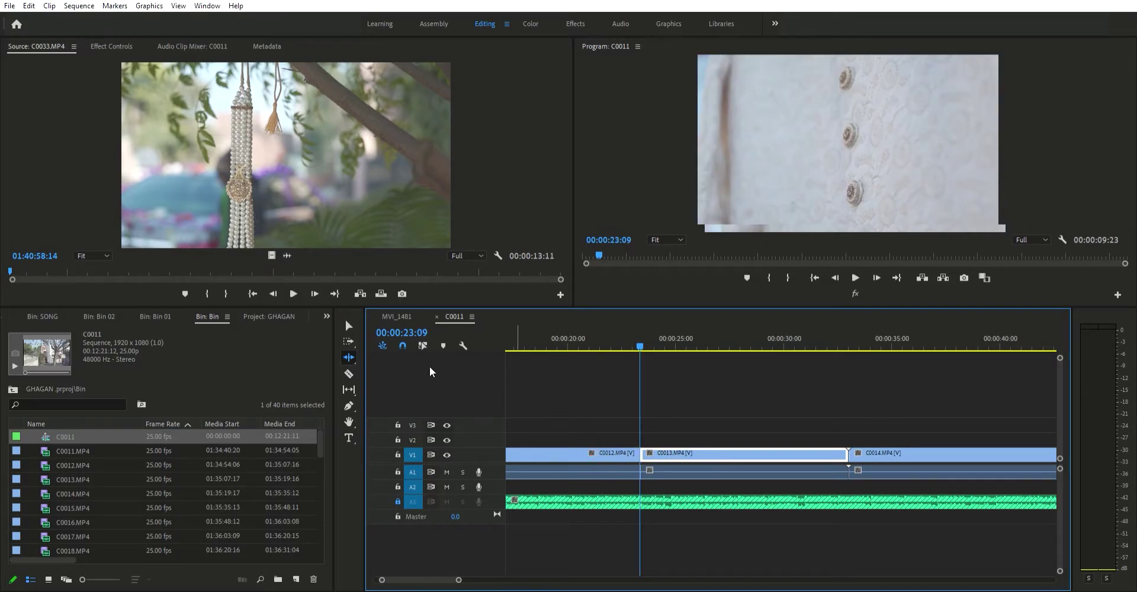
# Step: Switch to the Razor tool and briefly play C0013.MP4 from 00:00:23:09
pyautogui.press('c')
pyautogui.scroll(-3, 761, 391)
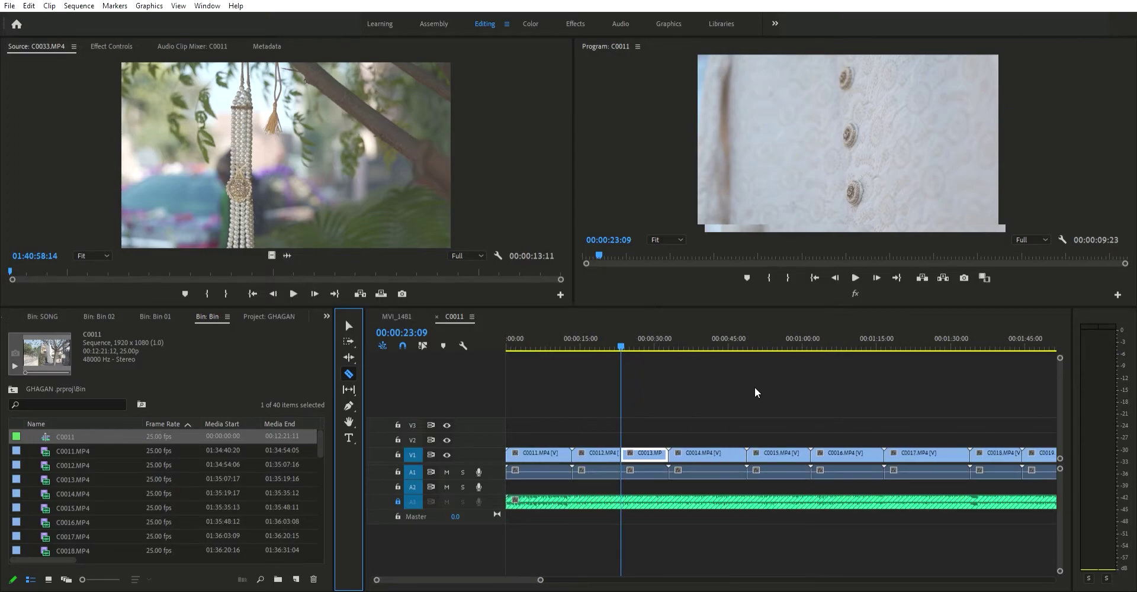
pyautogui.press('space')
pyautogui.press('space')
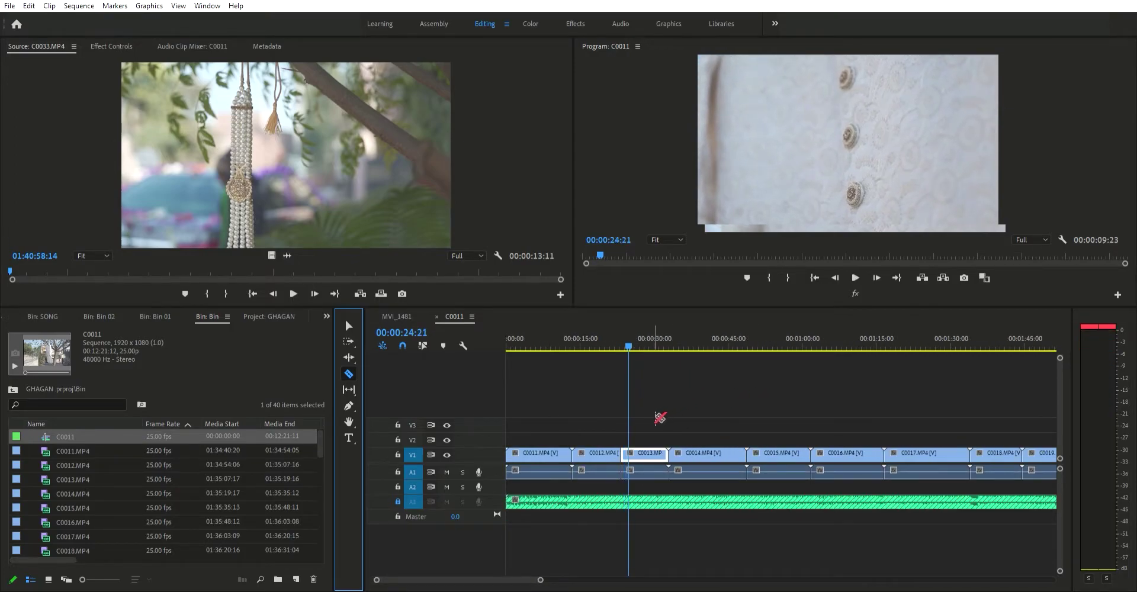
# Step: Cut C0013.MP4 with the Razor tool at about 26, 27 and 28.5 seconds, and undo all three cuts
pyautogui.scroll(3, 654, 415)
pyautogui.scroll(1, 654, 414)
pyautogui.click(350, 357)
pyautogui.click(348, 373)
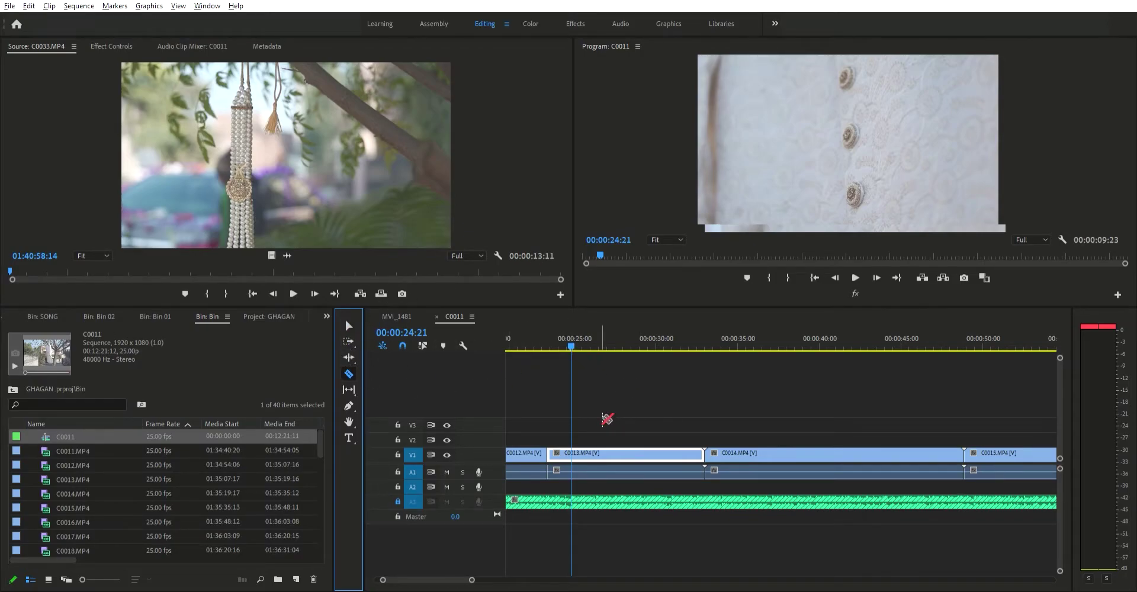
pyautogui.scroll(1, 604, 428)
pyautogui.click(588, 451)
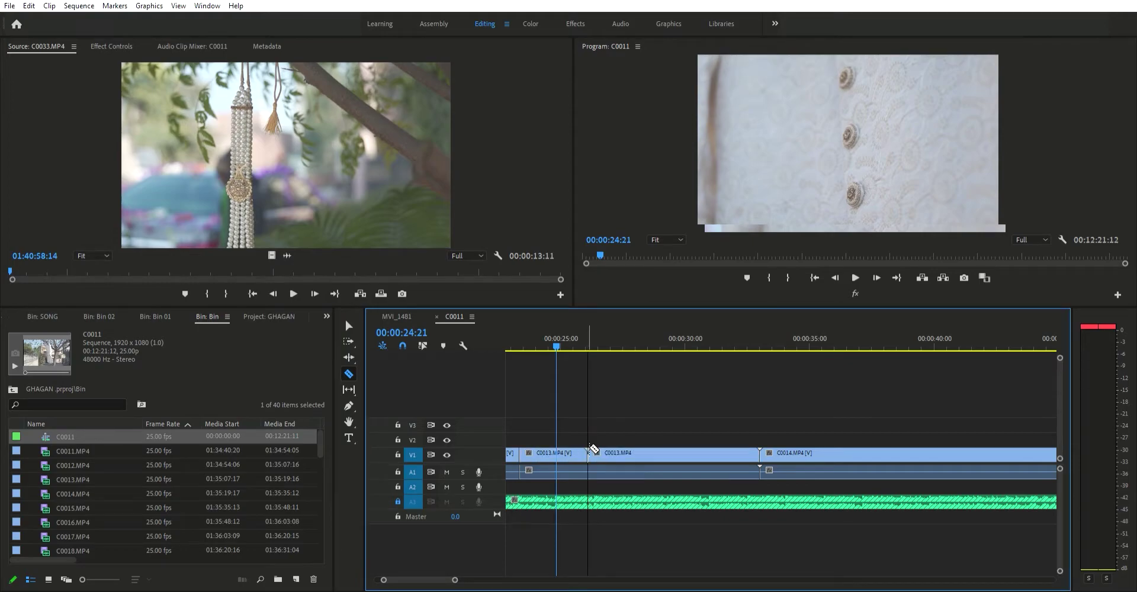
pyautogui.click(615, 451)
pyautogui.click(648, 448)
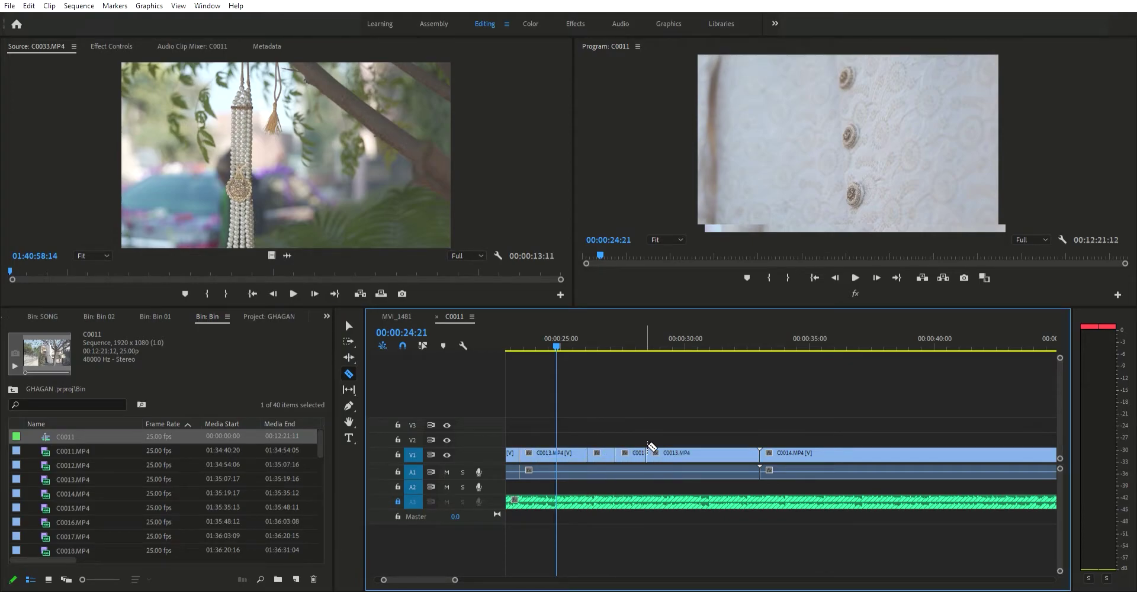
pyautogui.hotkey('ctrl', 'z')
pyautogui.hotkey('ctrl', 'z')
pyautogui.hotkey('ctrl', 'z')
# Step: Razor C0013.MP4 near its end at 00:00:32:00 and C0014.MP4 near its start at about 00:00:34
pyautogui.click(619, 337)
pyautogui.moveTo(620, 337); pyautogui.dragTo(735, 364)
pyautogui.click(760, 396)
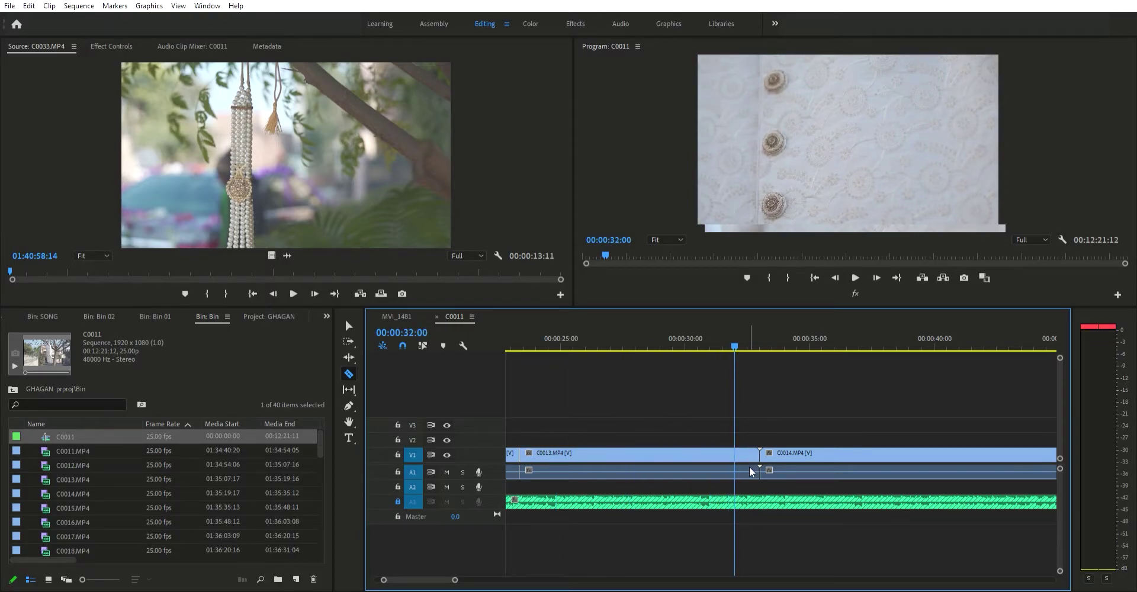
pyautogui.click(737, 453)
pyautogui.click(792, 456)
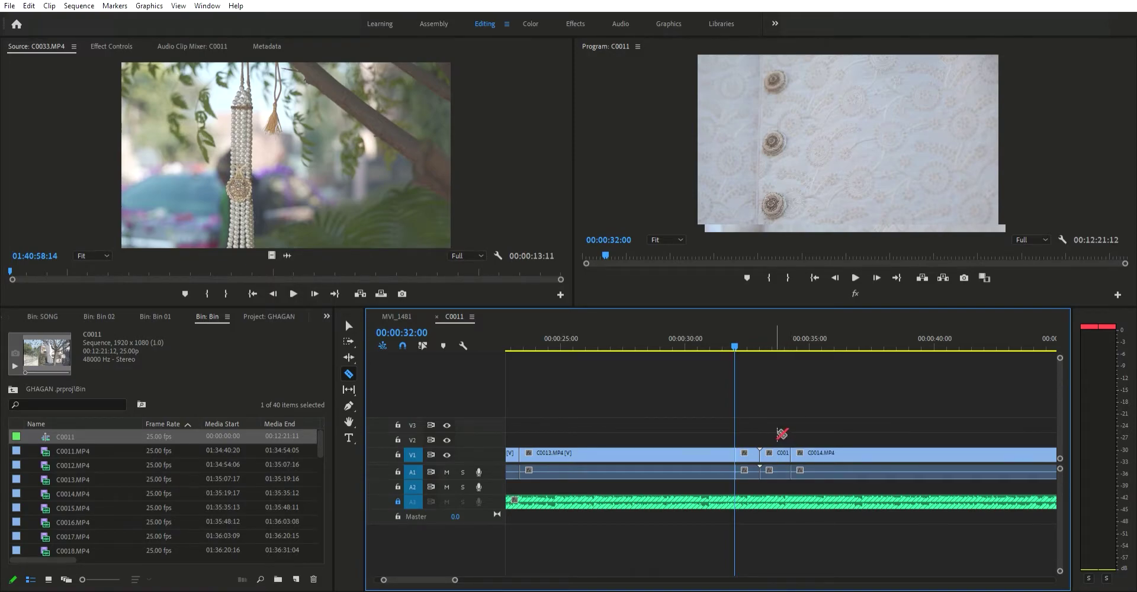
# Step: Delete both short pieces at the C0013–C0014 junction, close the gap, and undo these changes
pyautogui.press('v')
pyautogui.moveTo(778, 419); pyautogui.dragTo(751, 455)
pyautogui.press('Delete')
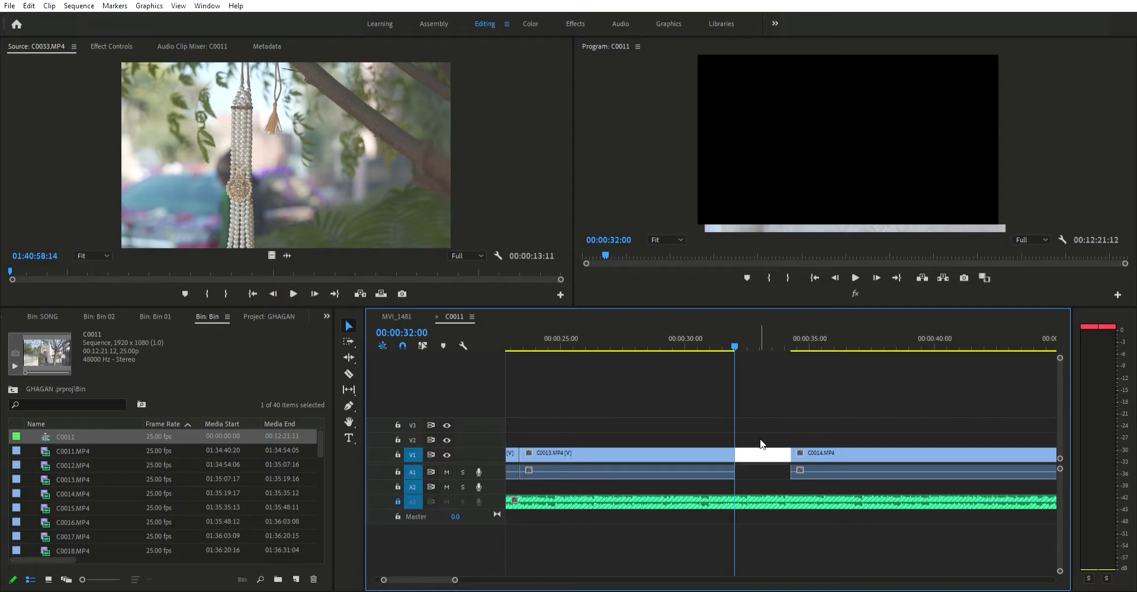
pyautogui.press('Delete')
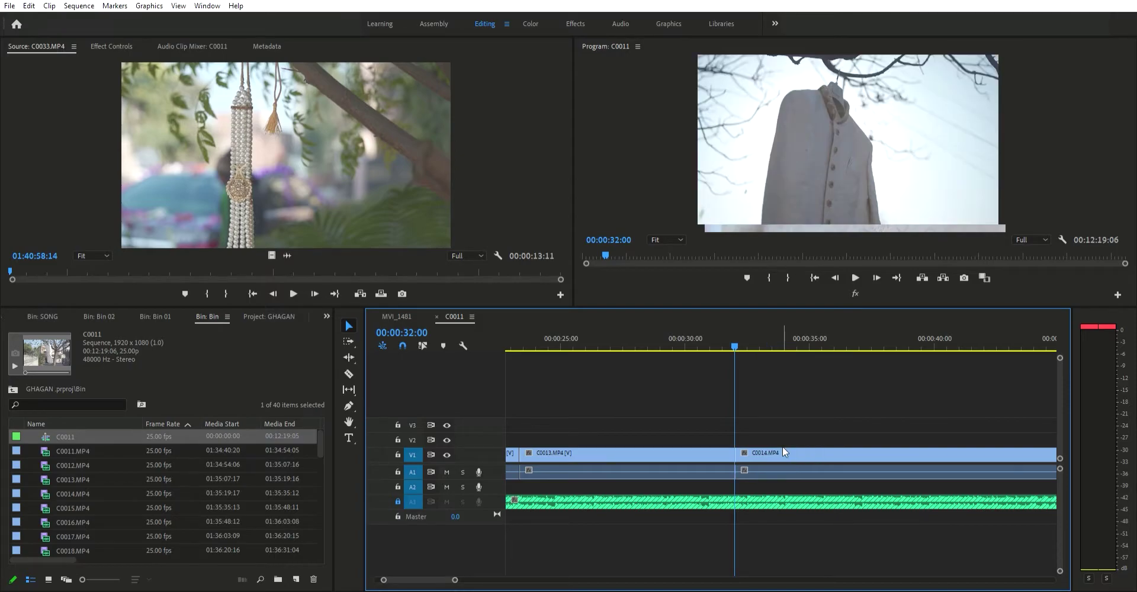
pyautogui.hotkey('ctrl', 'z')
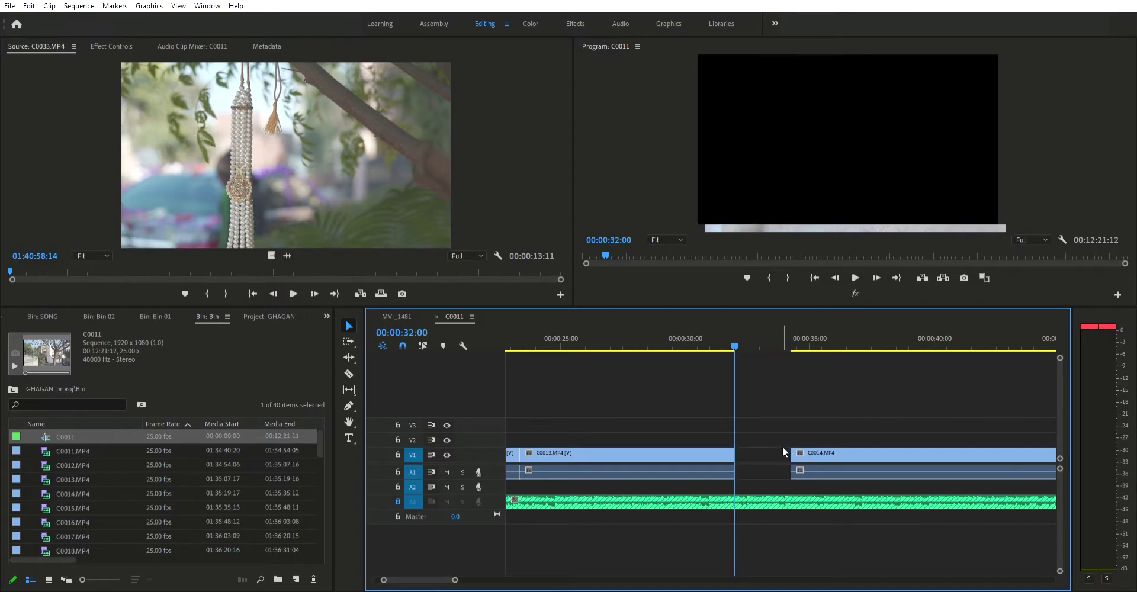
pyautogui.hotkey('ctrl', 'z')
# Step: Try deleting only the short end piece of C0013.MP4, and undo the deletion
pyautogui.click(749, 454)
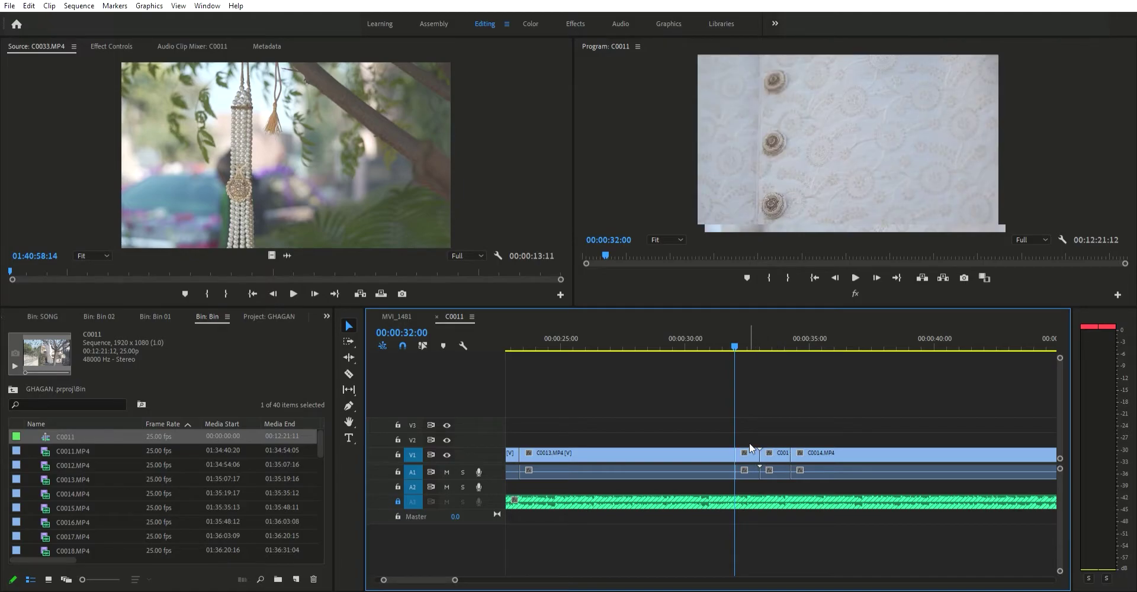
pyautogui.press('Delete')
pyautogui.click(753, 467)
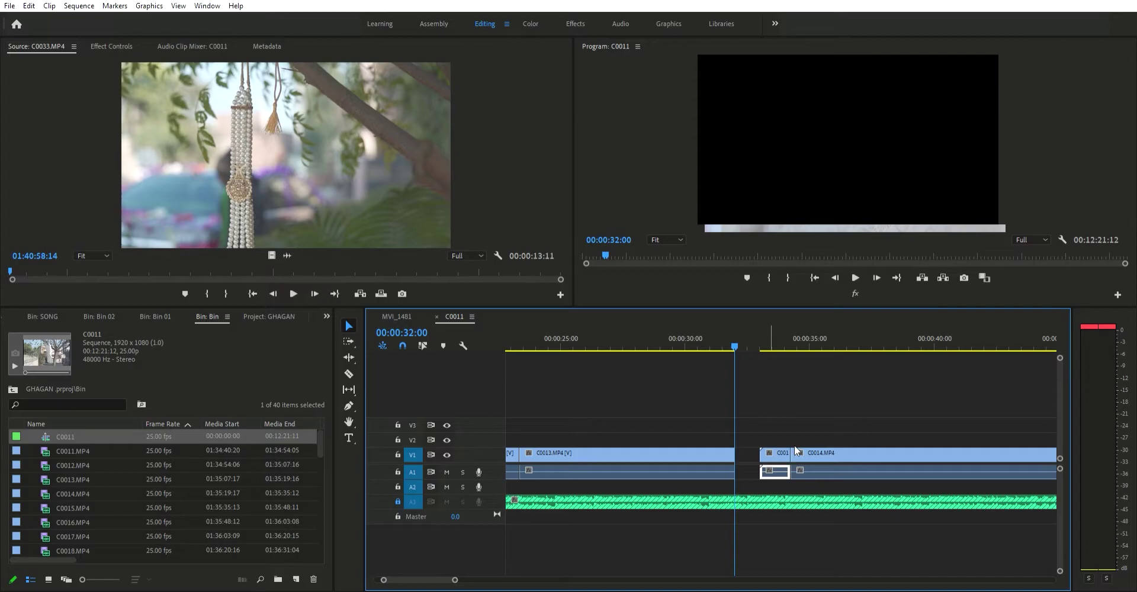
pyautogui.click(759, 407)
pyautogui.hotkey('ctrl', 'z')
pyautogui.hotkey('ctrl', 'z')
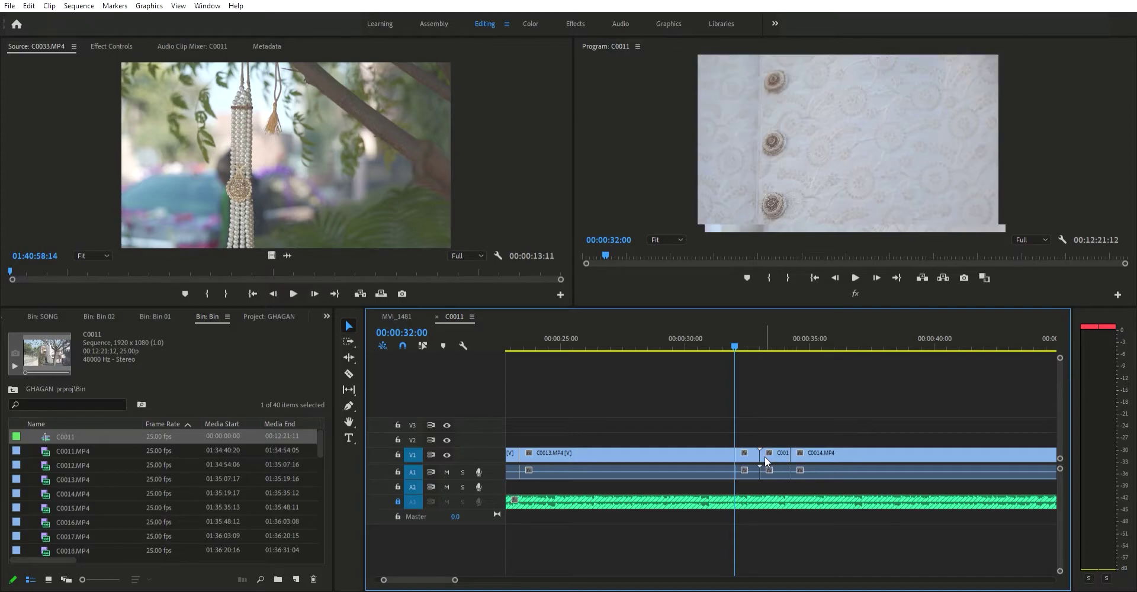
# Step: Delete the video and audio of C0013.MP4's short end piece after 00:00:32:00, and close the gap
pyautogui.click(743, 441)
pyautogui.press('Delete')
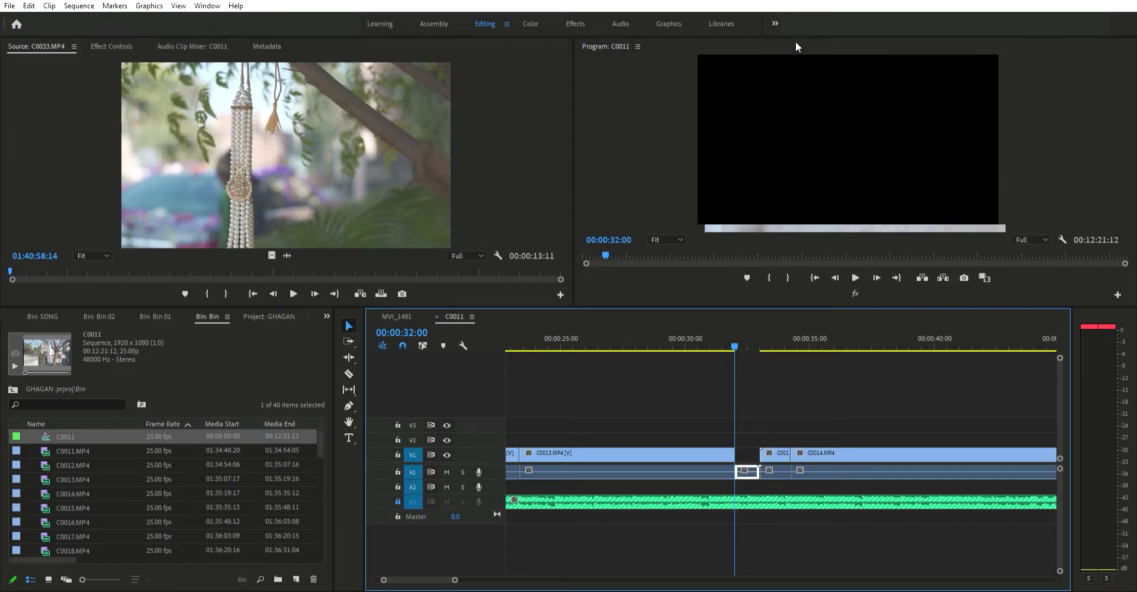
pyautogui.press('Delete')
pyautogui.press('Delete')
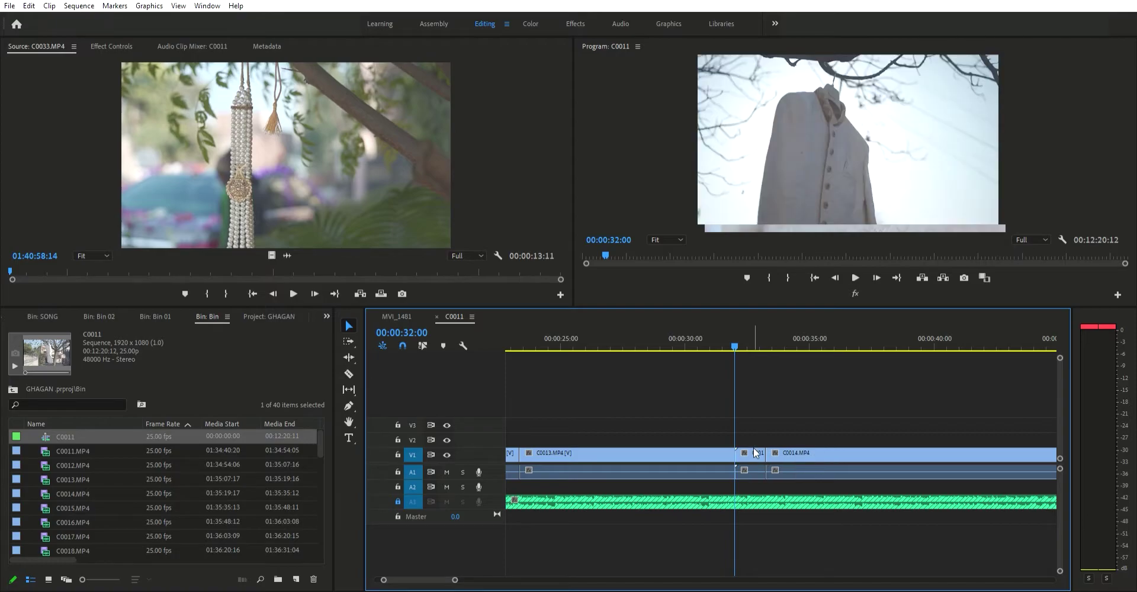
# Step: Delete the video and audio of C0014.MP4's short opening piece after 00:00:32:00, and close the gap
pyautogui.click(753, 452)
pyautogui.press('Delete')
pyautogui.click(751, 464)
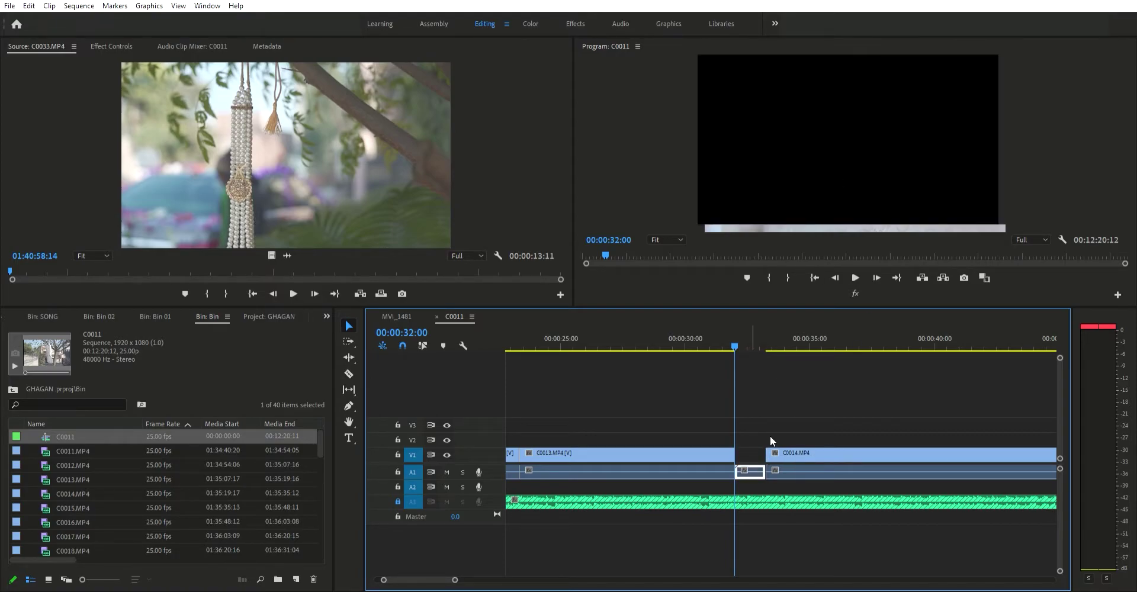
pyautogui.press('Delete')
pyautogui.press('Delete')
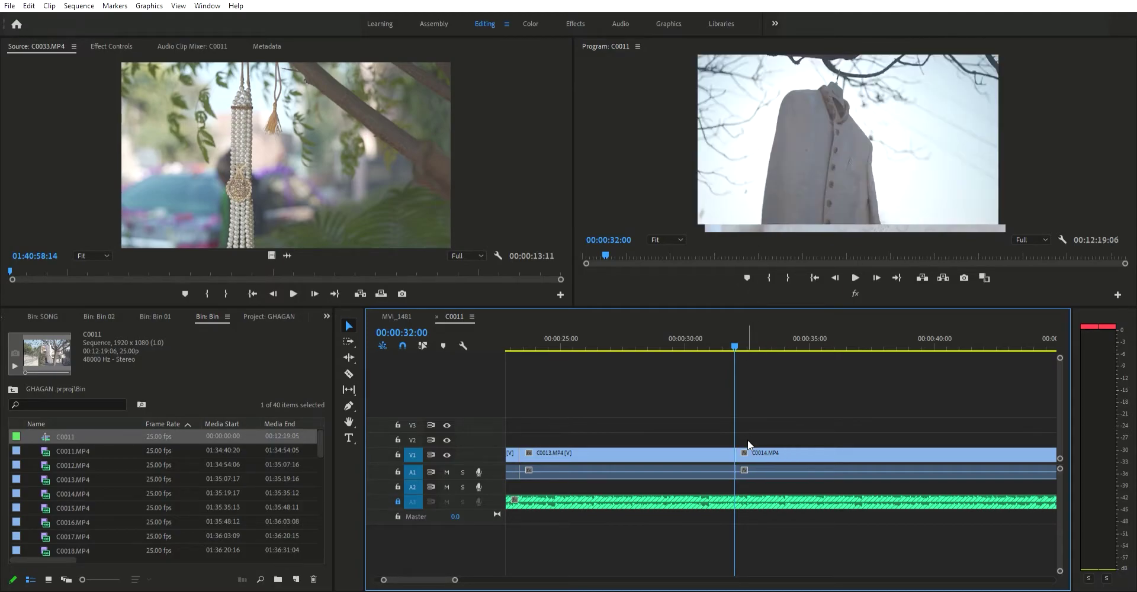
# Step: Play the sequence from the C0013–C0014 junction at 00:00:32:00 through C0014.MP4
pyautogui.press('space')
pyautogui.press('-')
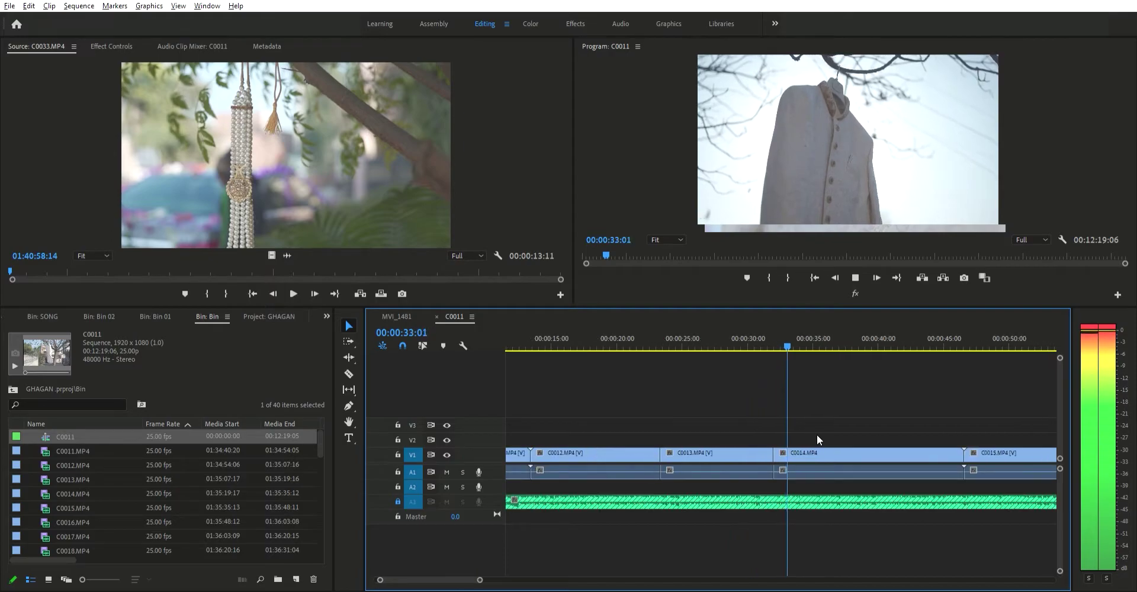
pyautogui.press('=')
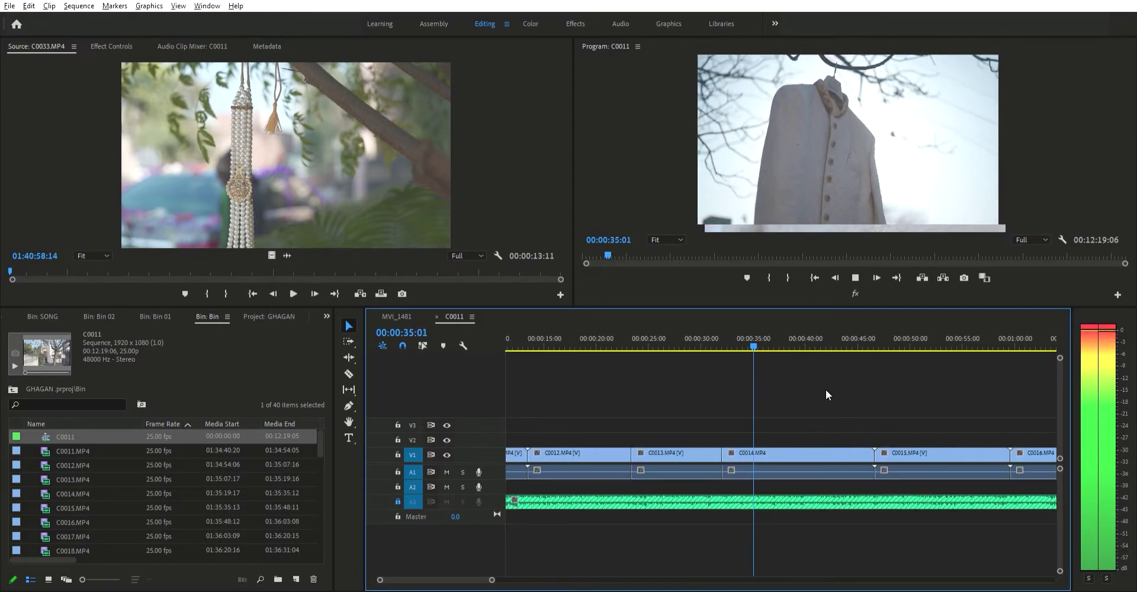
pyautogui.scroll(-1, 826, 390)
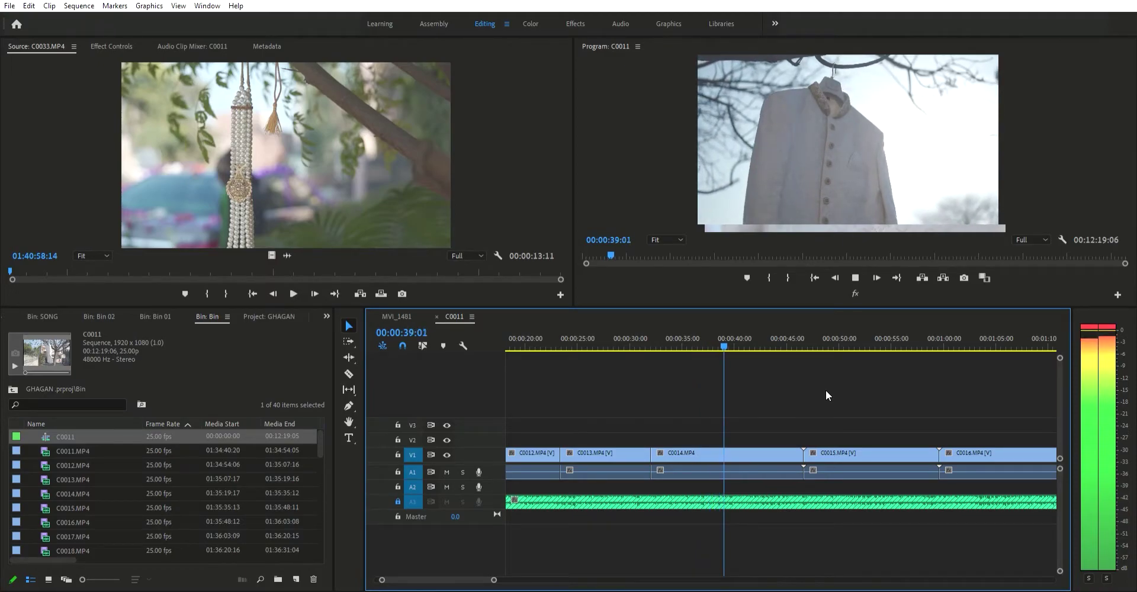
pyautogui.scroll(1, 783, 410)
pyautogui.scroll(-2, 783, 409)
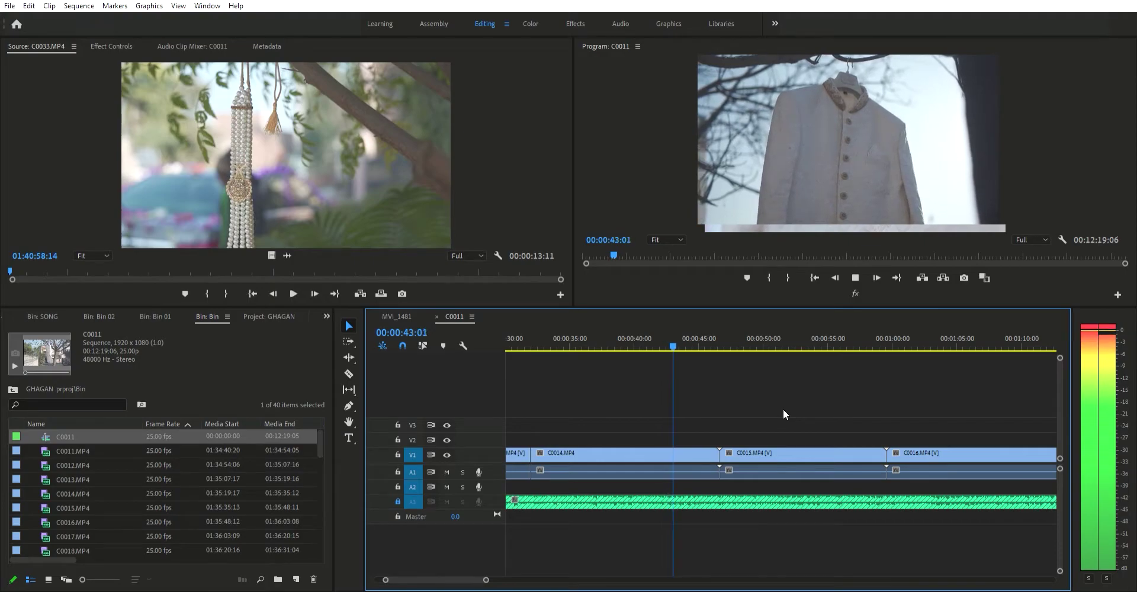
pyautogui.press('-')
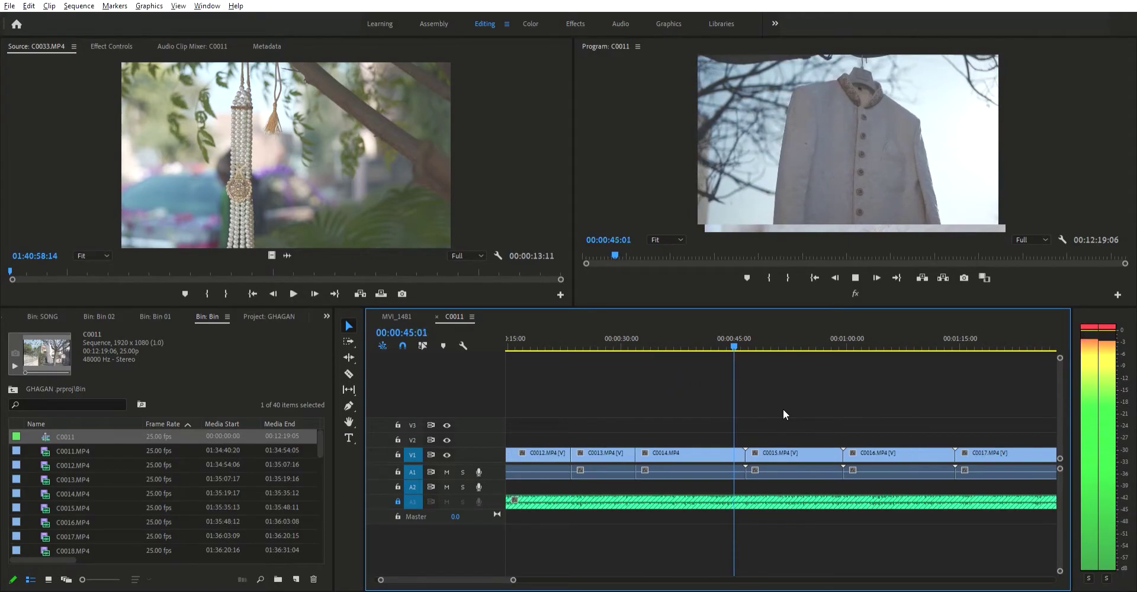
pyautogui.scroll(1, 784, 409)
pyautogui.press('space')
# Step: Skip ahead to C0015.MP4 and to the clip at 00:02:13:17, playing briefly from there
pyautogui.click(791, 329)
pyautogui.scroll(-5, 795, 367)
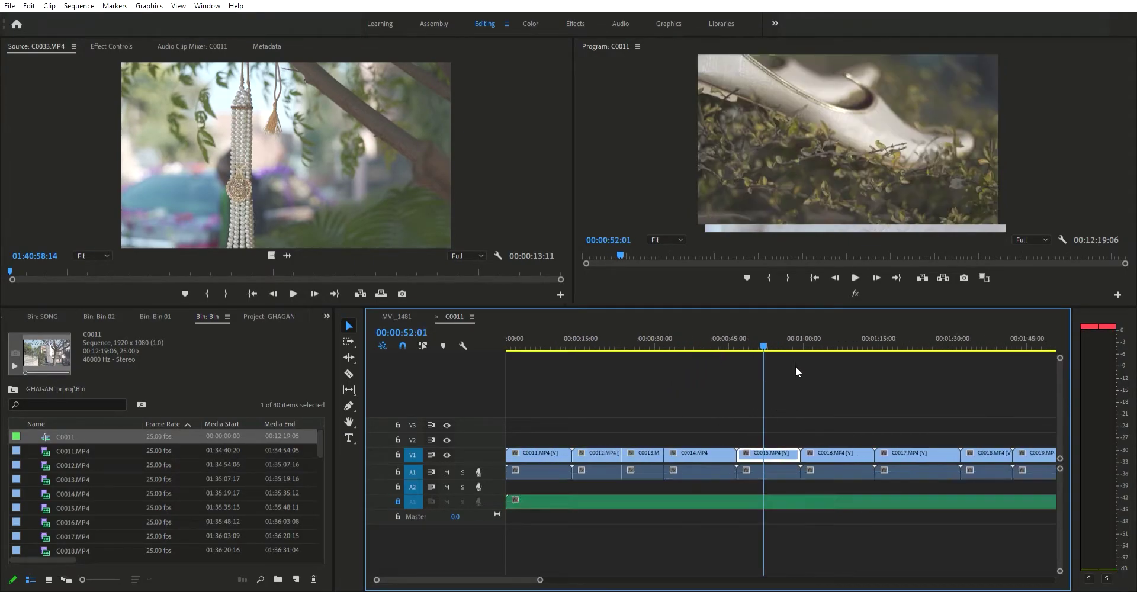
pyautogui.press('space')
pyautogui.scroll(-3, 795, 367)
pyautogui.click(702, 328)
pyautogui.scroll(-2, 739, 369)
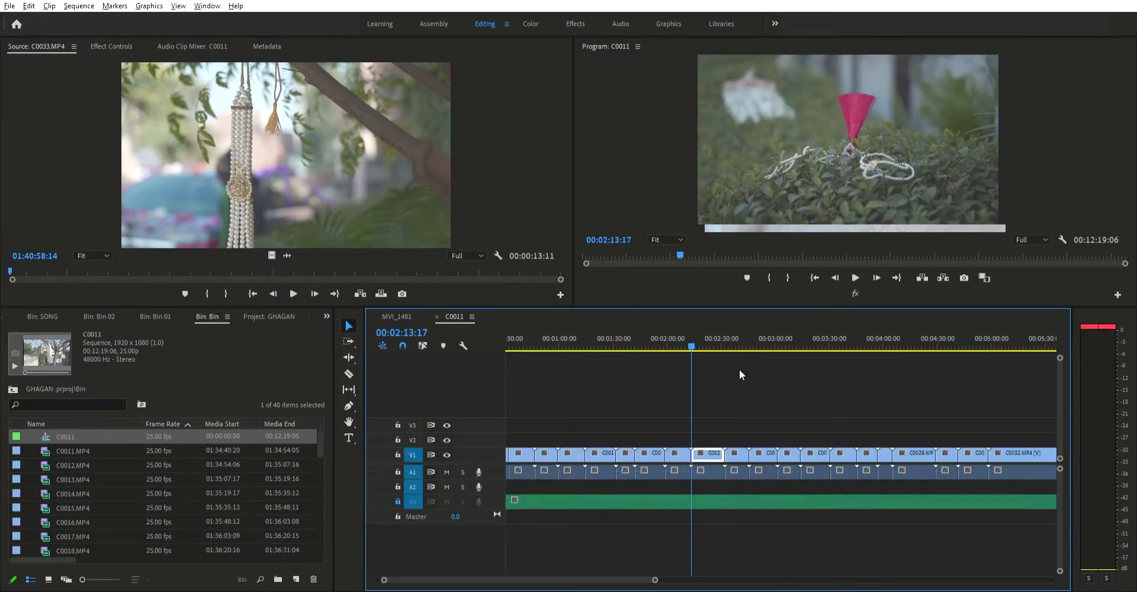
pyautogui.press('-')
pyautogui.press('space')
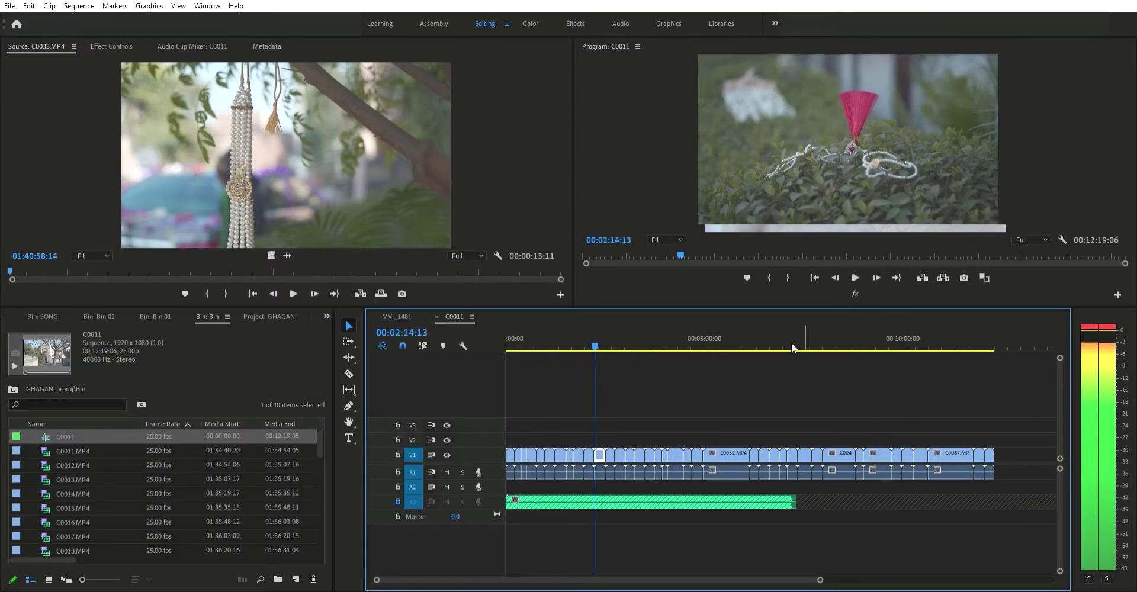
# Step: Scrub through the second half of the sequence, and preview the C0032.MP4 clip at about 00:05:35
pyautogui.click(795, 335)
pyautogui.moveTo(795, 336); pyautogui.dragTo(816, 342)
pyautogui.press('space')
pyautogui.scroll(2, 889, 385)
pyautogui.press('space')
pyautogui.press('-')
pyautogui.click(681, 338)
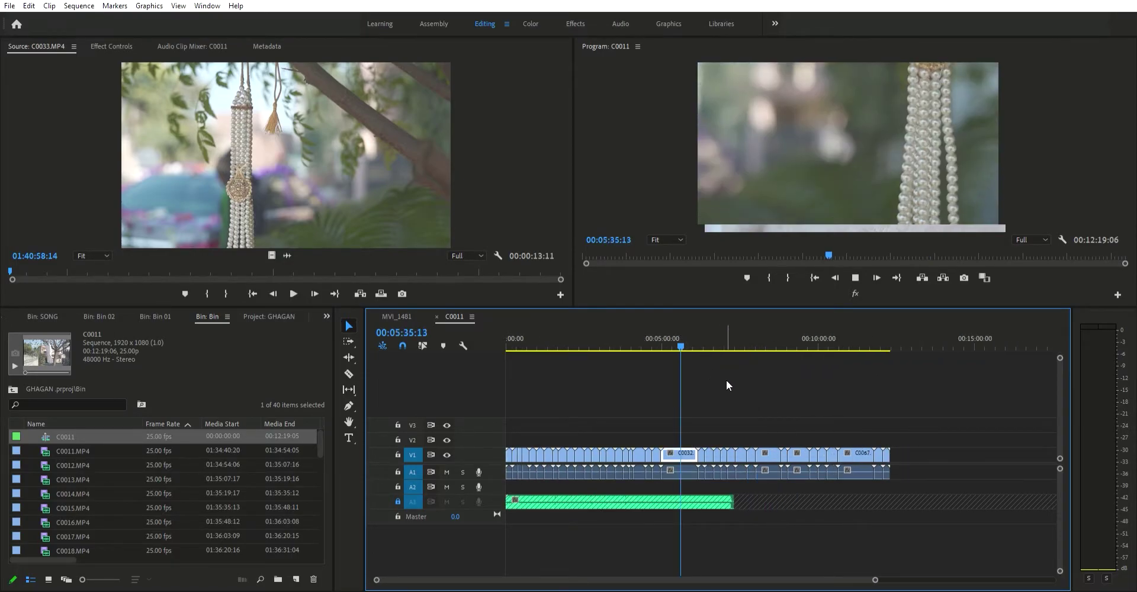
pyautogui.press('space')
pyautogui.press('space')
# Step: Delete the audio of all camera clips on track A1, keeping their video and the song
pyautogui.moveTo(944, 471); pyautogui.dragTo(397, 464)
pyautogui.click(936, 455)
pyautogui.moveTo(931, 447); pyautogui.dragTo(507, 418)
pyautogui.moveTo(940, 465); pyautogui.dragTo(459, 484)
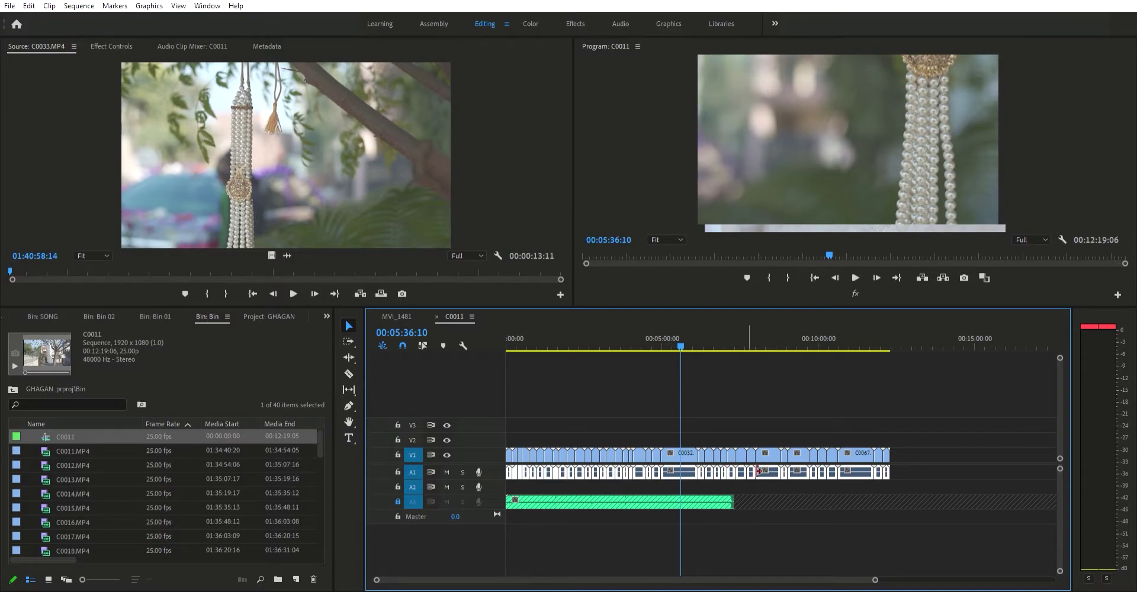
pyautogui.press('Delete')
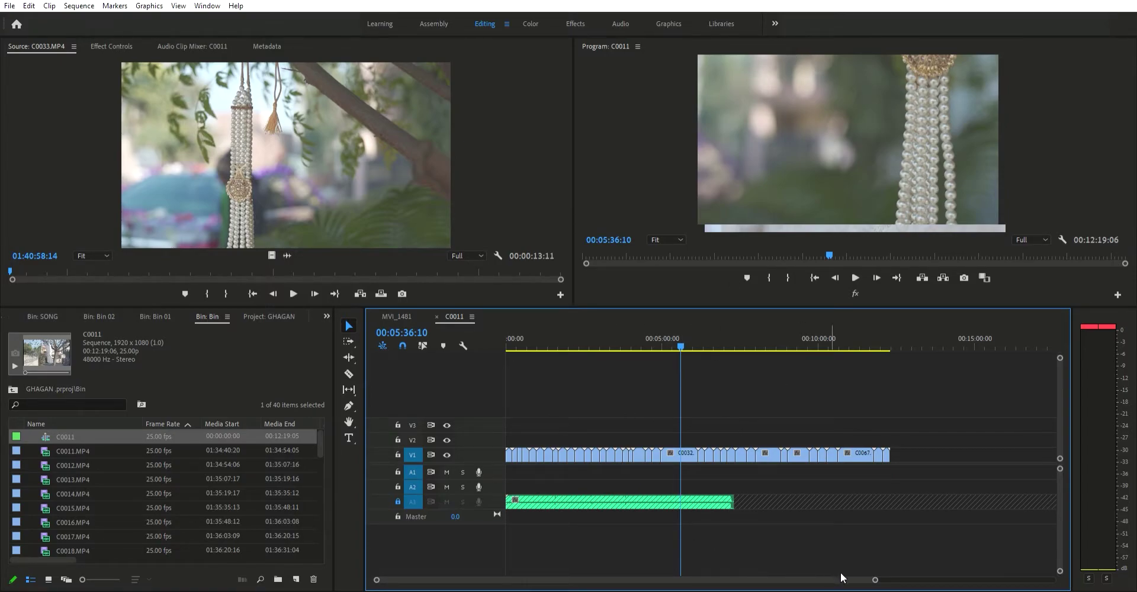
# Step: Return the playhead to the sequence start at 00:00:00:00, and unlock and relock the song track
pyautogui.moveTo(876, 579); pyautogui.dragTo(696, 578)
pyautogui.click(678, 344)
pyautogui.moveTo(656, 360); pyautogui.dragTo(414, 426)
pyautogui.moveTo(517, 578); pyautogui.dragTo(406, 579)
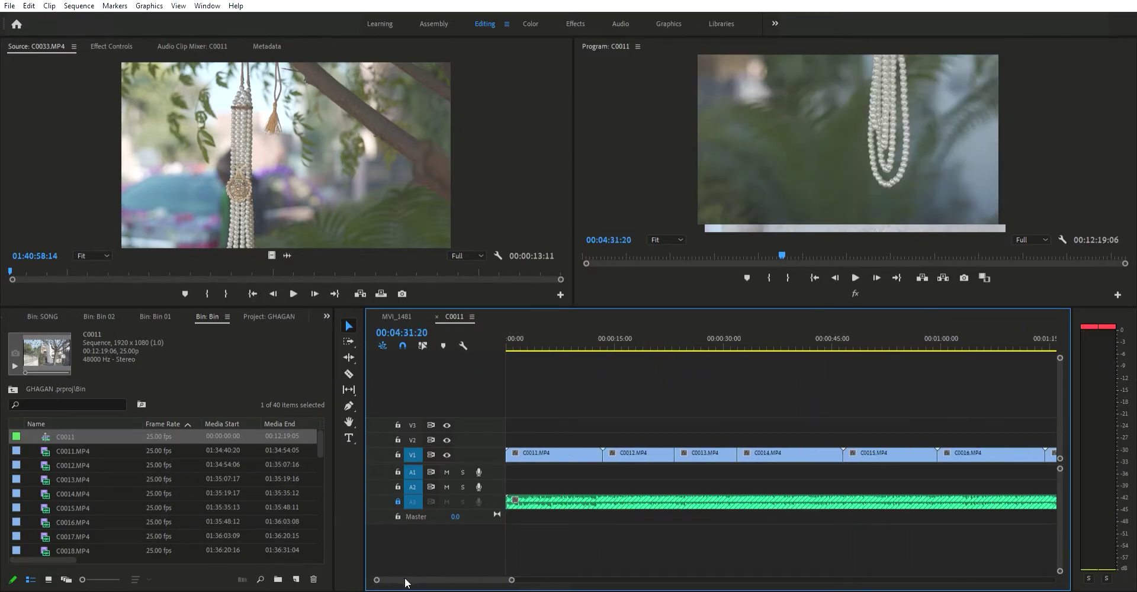
pyautogui.press('Home')
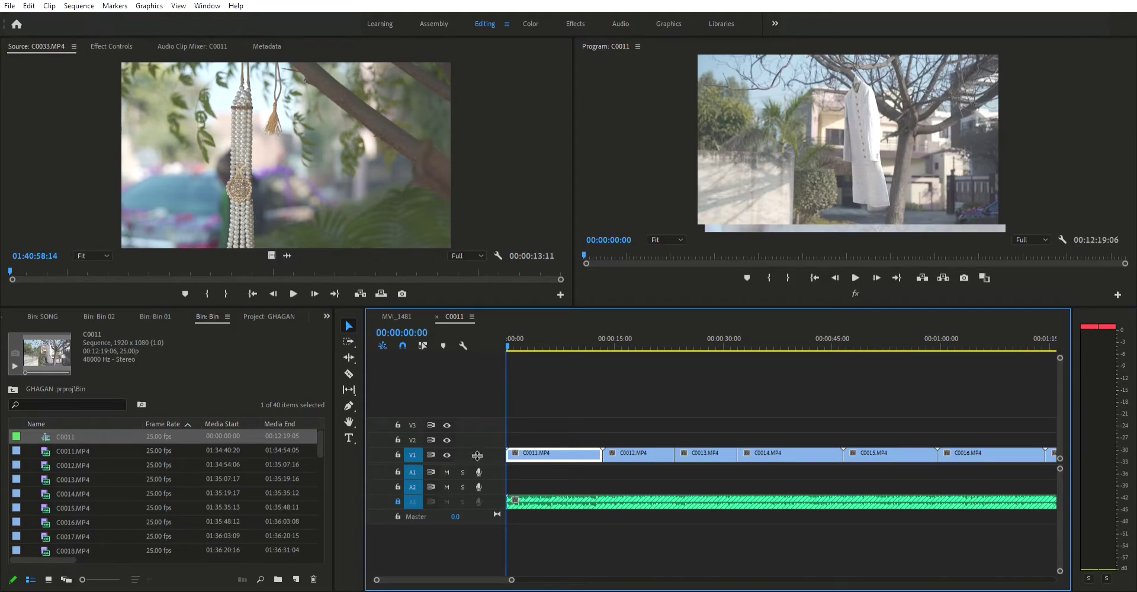
pyautogui.click(398, 501)
pyautogui.click(397, 500)
# Step: Razor C0011.MP4 at 00:00:02:12, delete its opening piece, and close the gap, undoing only the gap closure
pyautogui.press('space')
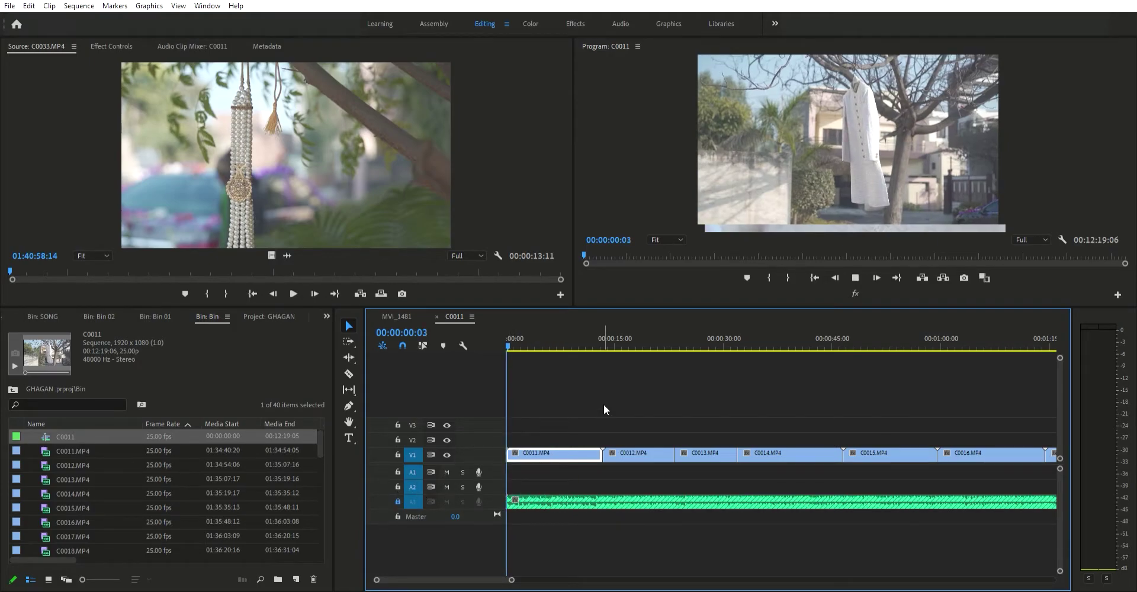
pyautogui.press('=')
pyautogui.moveTo(548, 338); pyautogui.dragTo(536, 375)
pyautogui.click(535, 375)
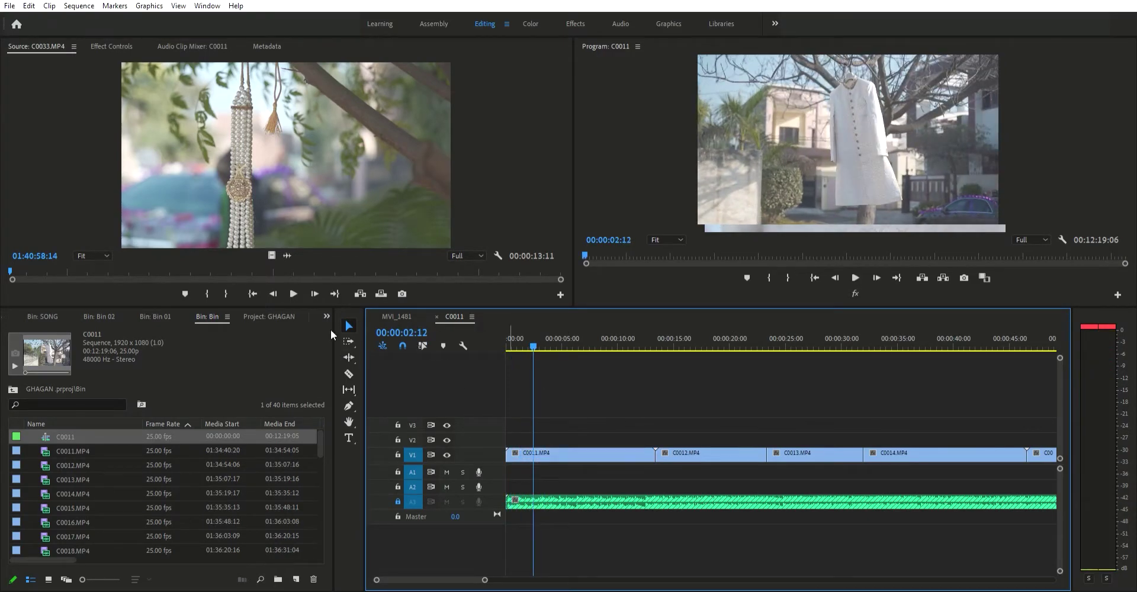
pyautogui.click(348, 374)
pyautogui.click(534, 455)
pyautogui.press('v')
pyautogui.press('Delete')
pyautogui.press('Delete')
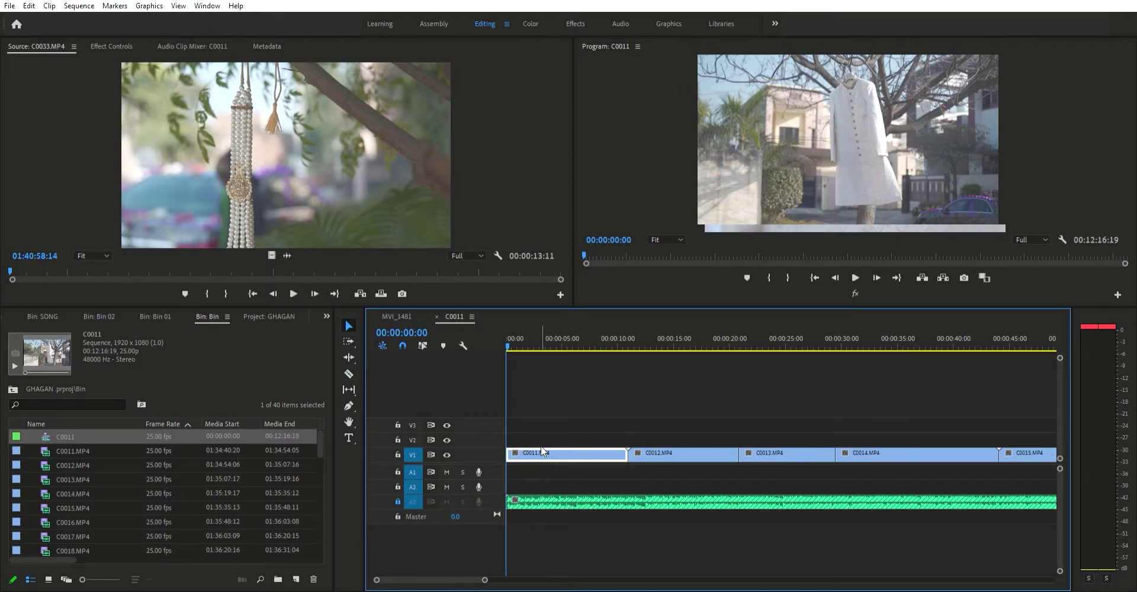
pyautogui.hotkey('ctrl', 'z')
pyautogui.click(538, 439)
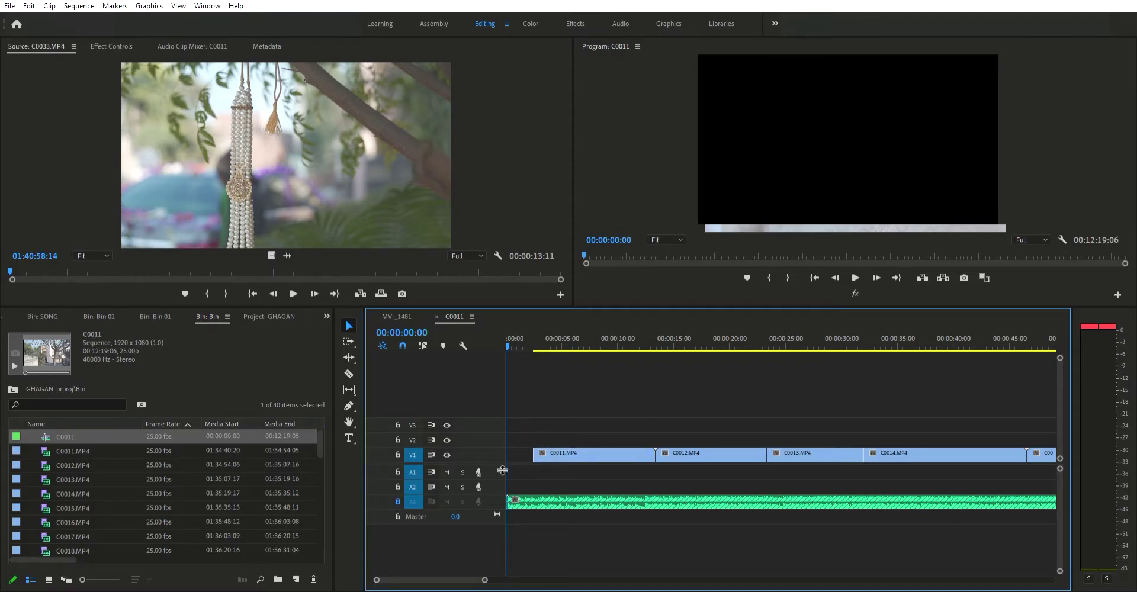
# Step: Glance through the Libraries, Media Browser and Info panels, and bring up the Effects panel
pyautogui.click(325, 300)
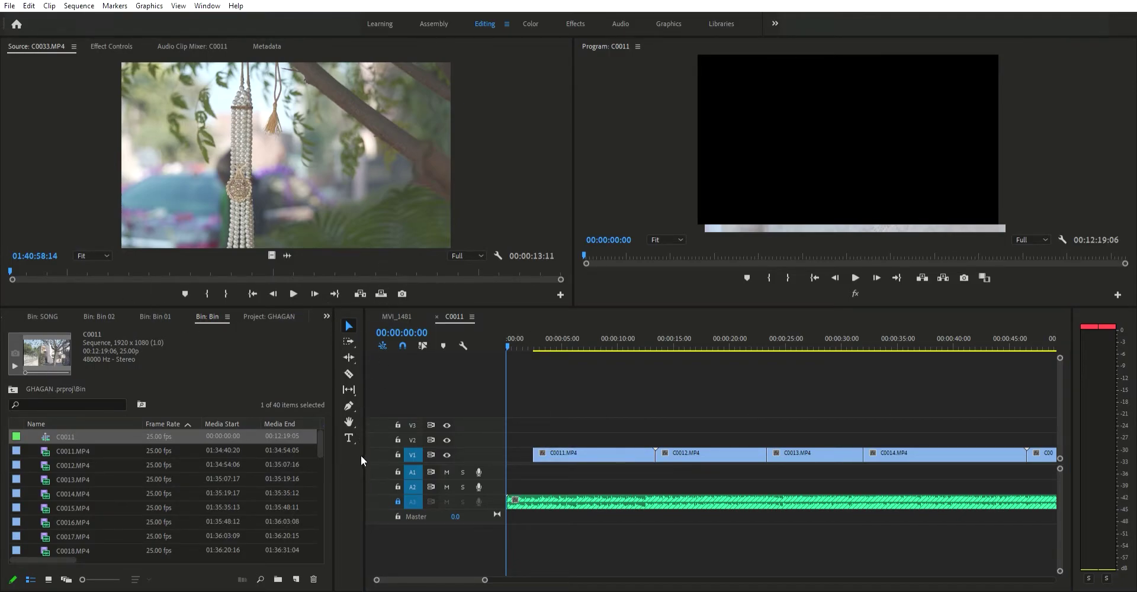
pyautogui.hotkey('shift', '7')
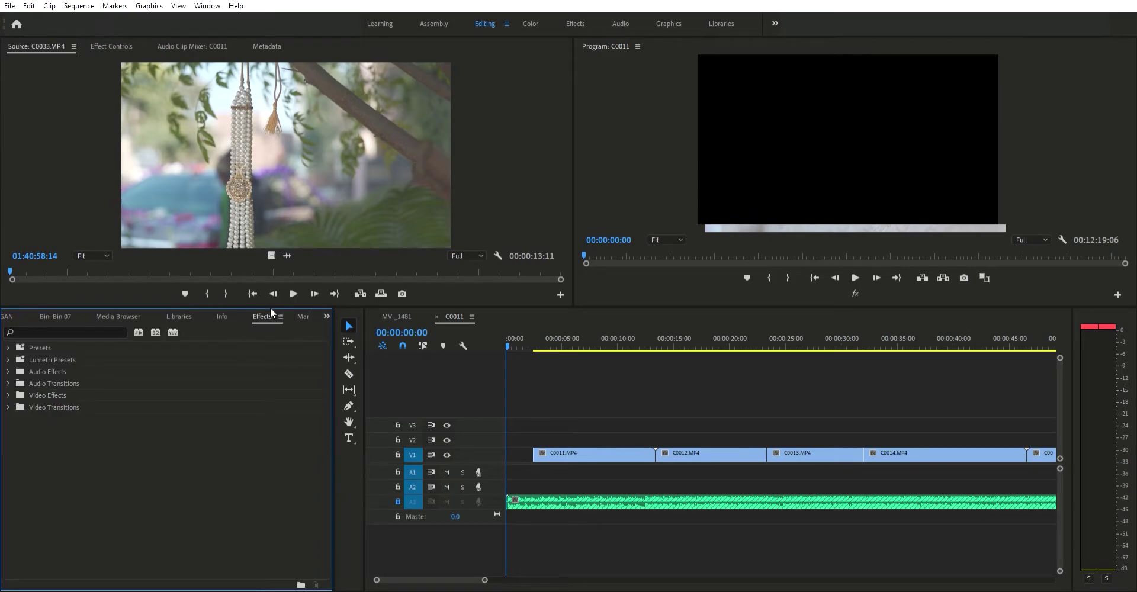
pyautogui.click(329, 302)
pyautogui.click(178, 315)
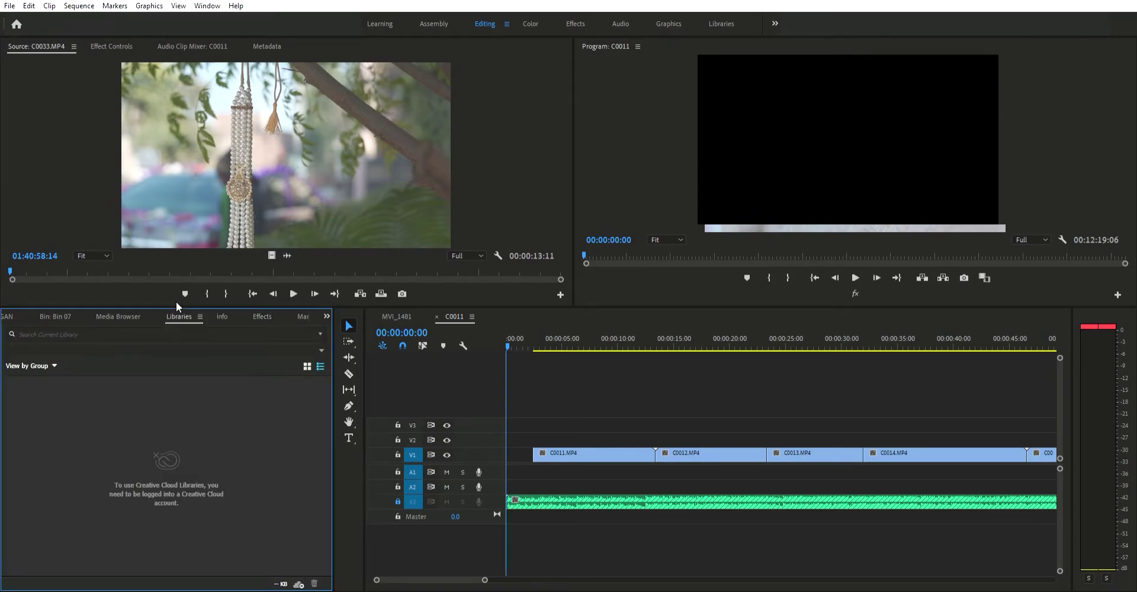
pyautogui.click(119, 315)
pyautogui.click(222, 315)
pyautogui.click(257, 315)
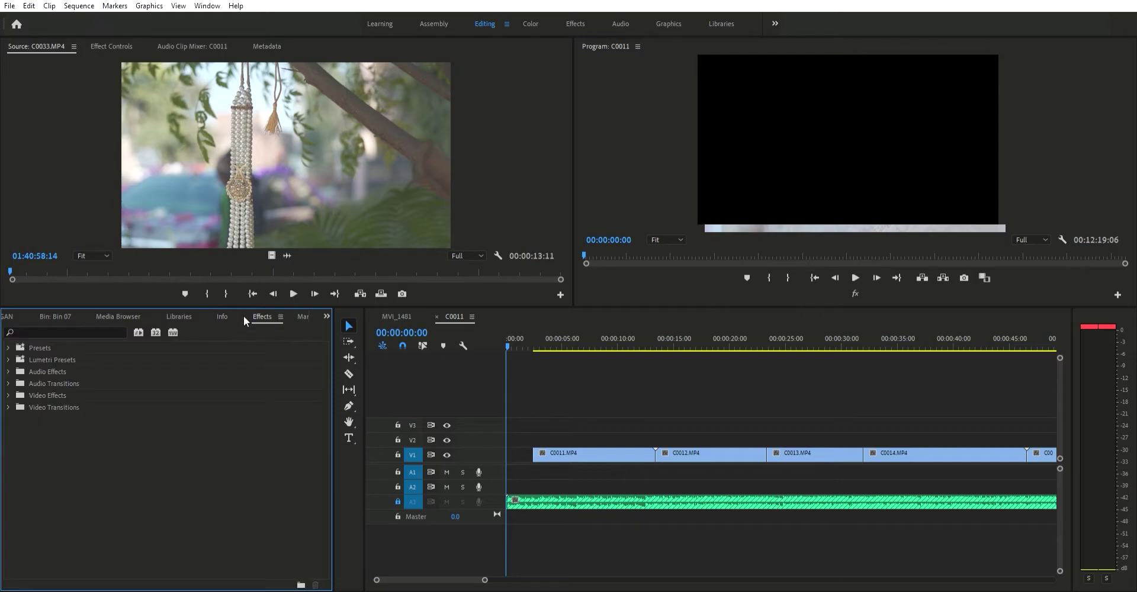
# Step: Examine the Video Transitions categories and the transitions in the Dissolve folder, including Cross Dissolve
pyautogui.click(8, 407)
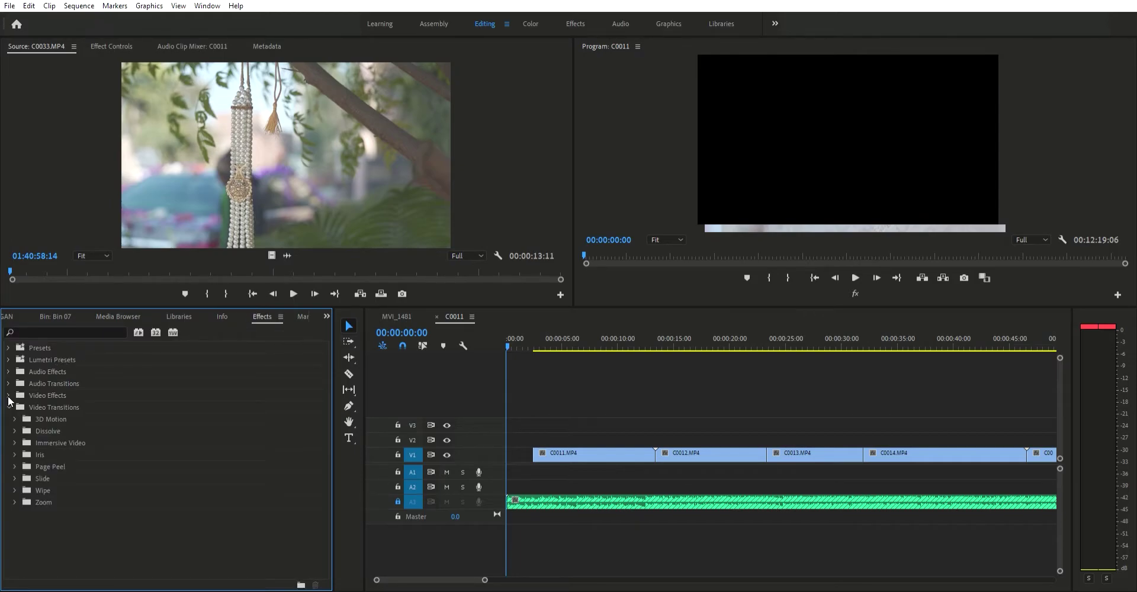
pyautogui.click(9, 406)
pyautogui.click(9, 406)
pyautogui.click(9, 406)
pyautogui.click(8, 406)
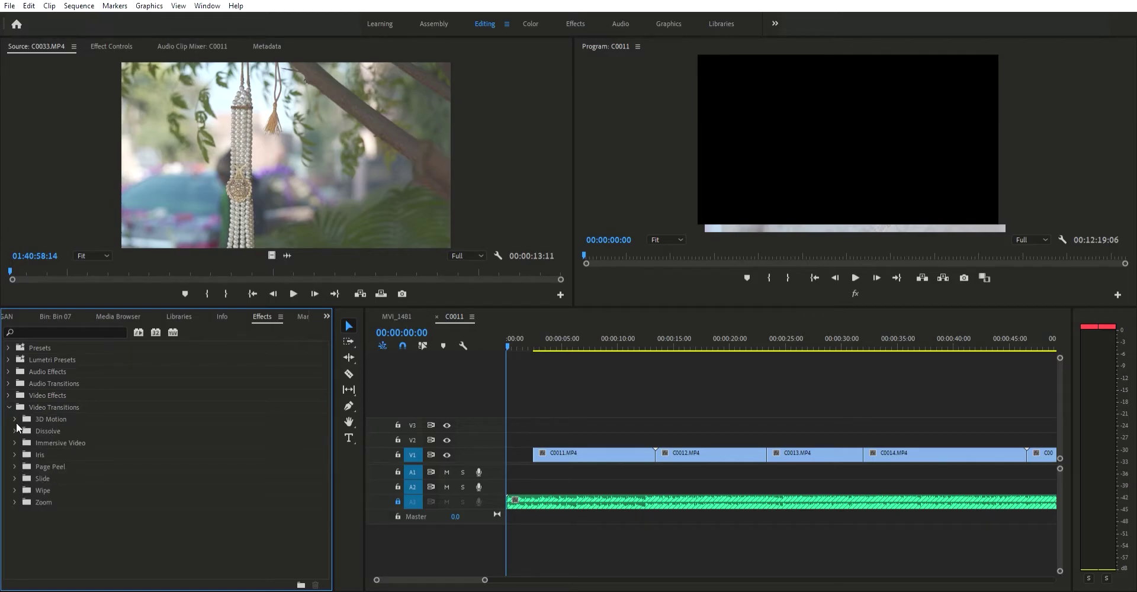
pyautogui.click(16, 430)
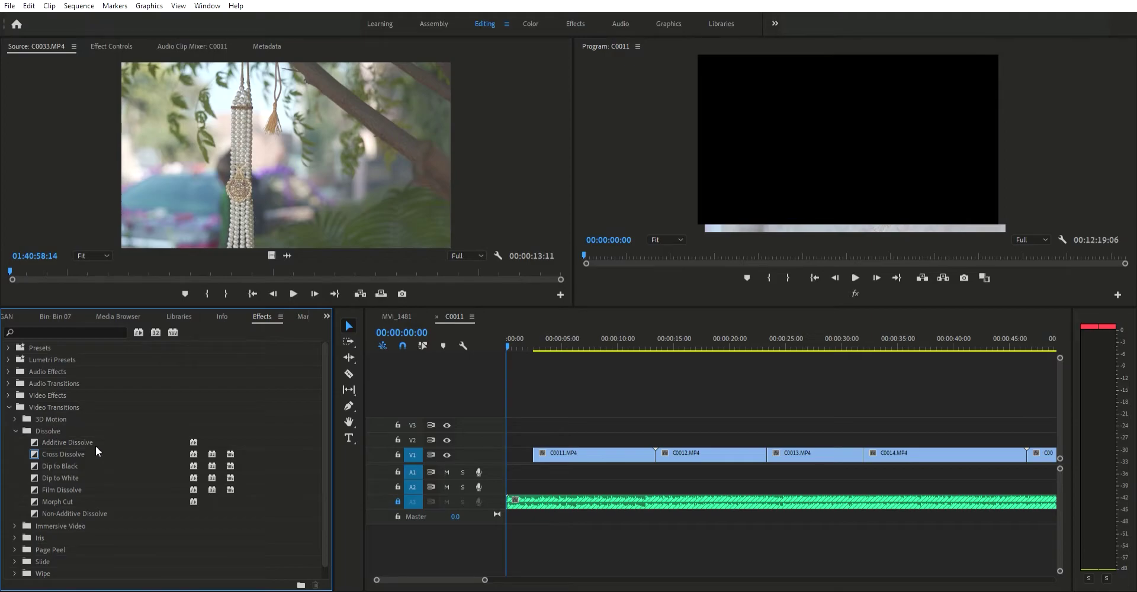
pyautogui.click(51, 453)
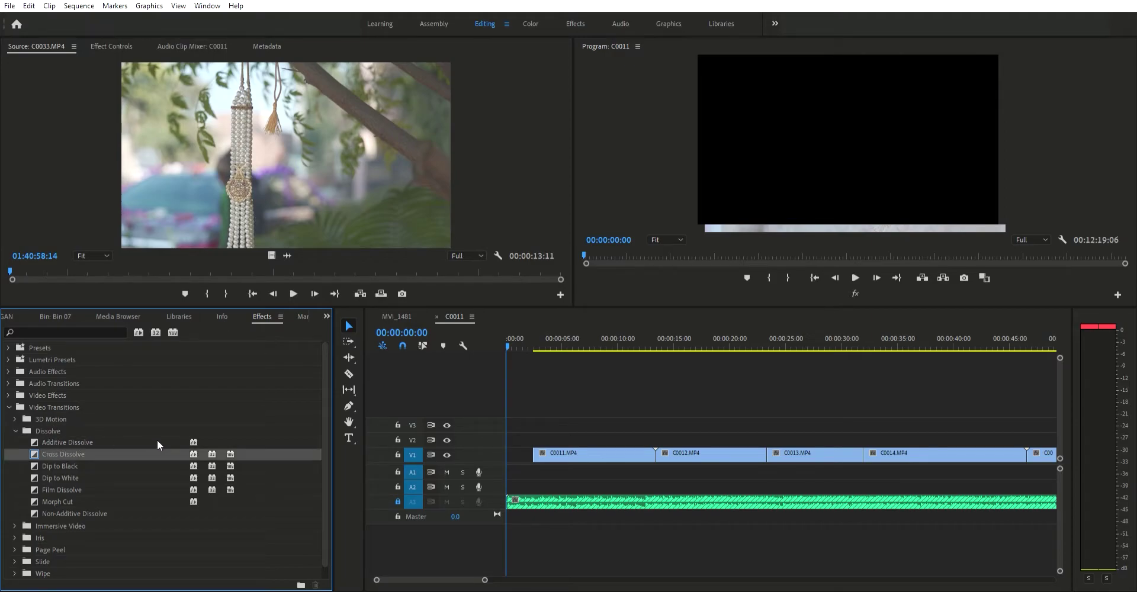
pyautogui.click(15, 430)
pyautogui.click(16, 430)
pyautogui.click(15, 430)
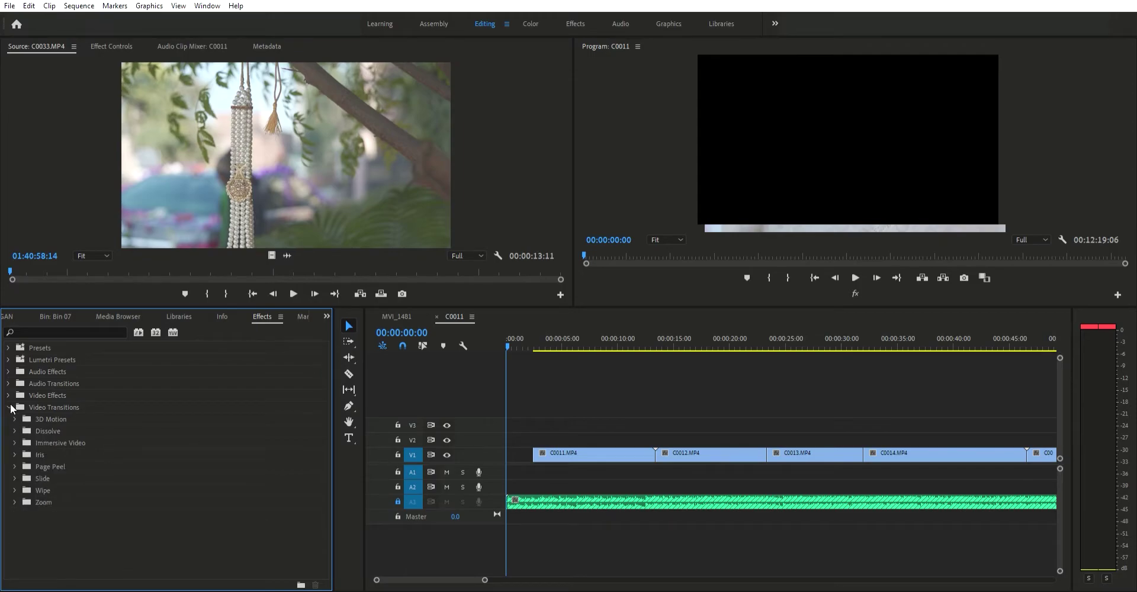
pyautogui.click(11, 406)
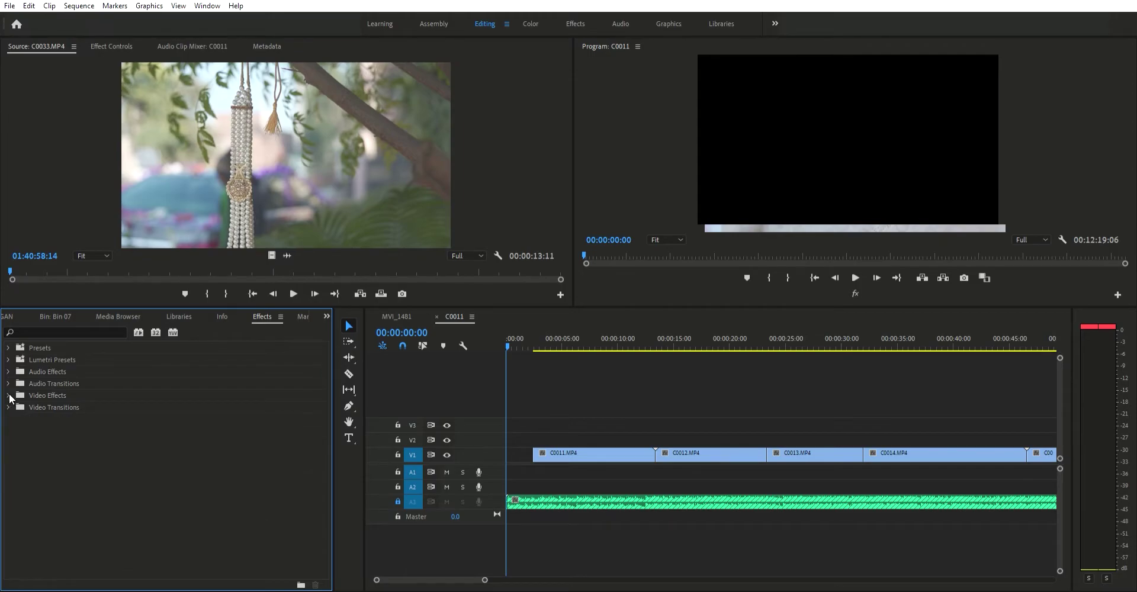
# Step: Apply the Cross Dissolve transition from the Dissolve folder to the start of C0011.MP4
pyautogui.click(9, 407)
pyautogui.click(15, 430)
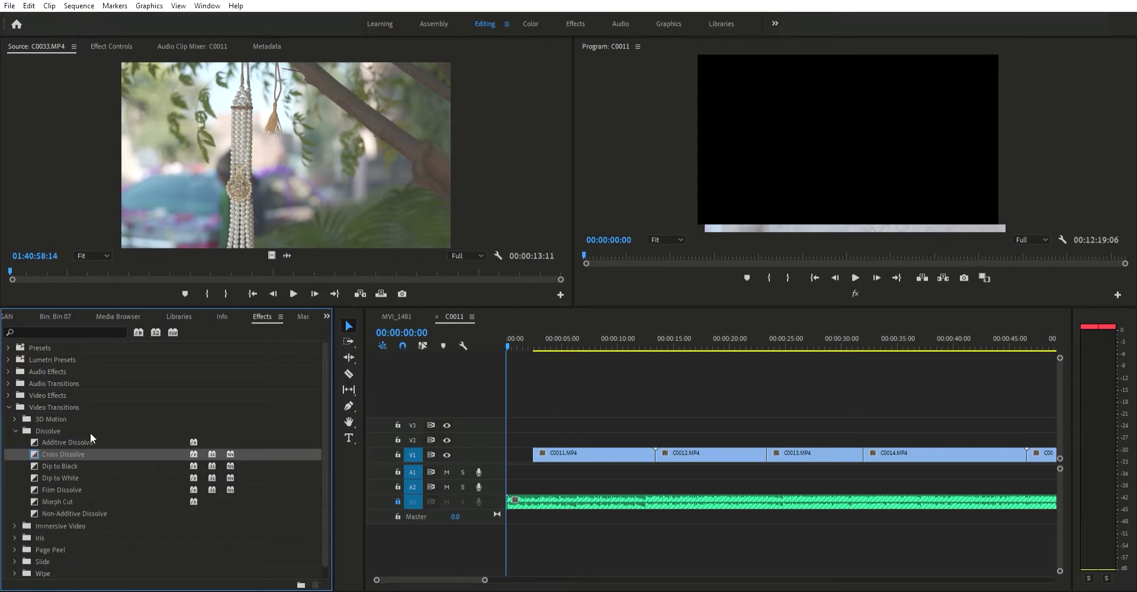
pyautogui.moveTo(51, 445); pyautogui.dragTo(578, 452)
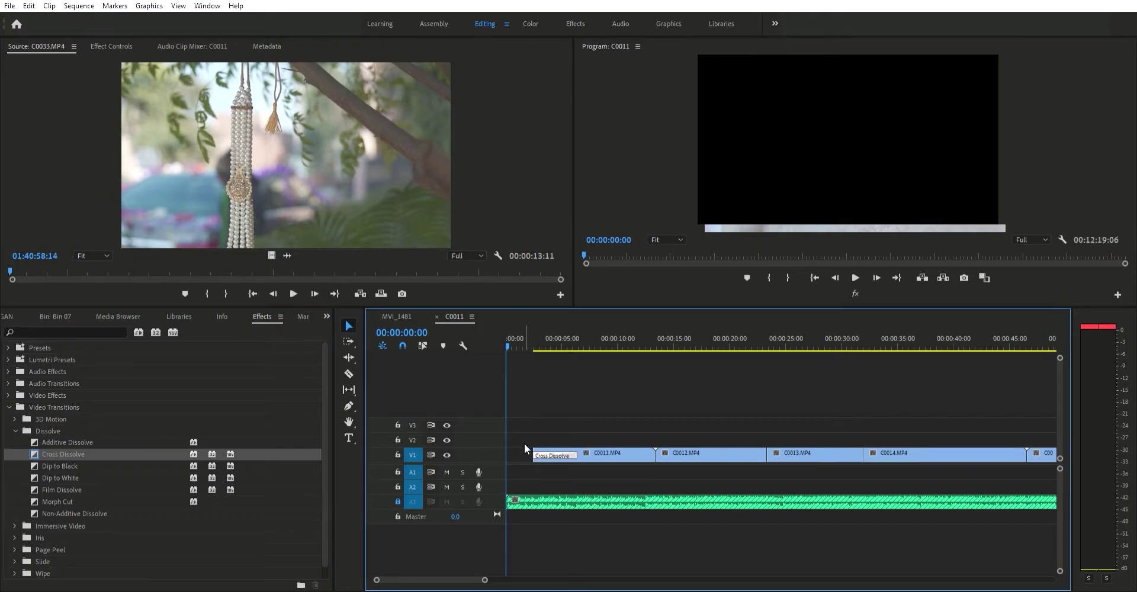
# Step: Close the empty gap before C0011.MP4, and play the sequence to preview the opening dissolve
pyautogui.click(523, 450)
pyautogui.press('Delete')
pyautogui.press('space')
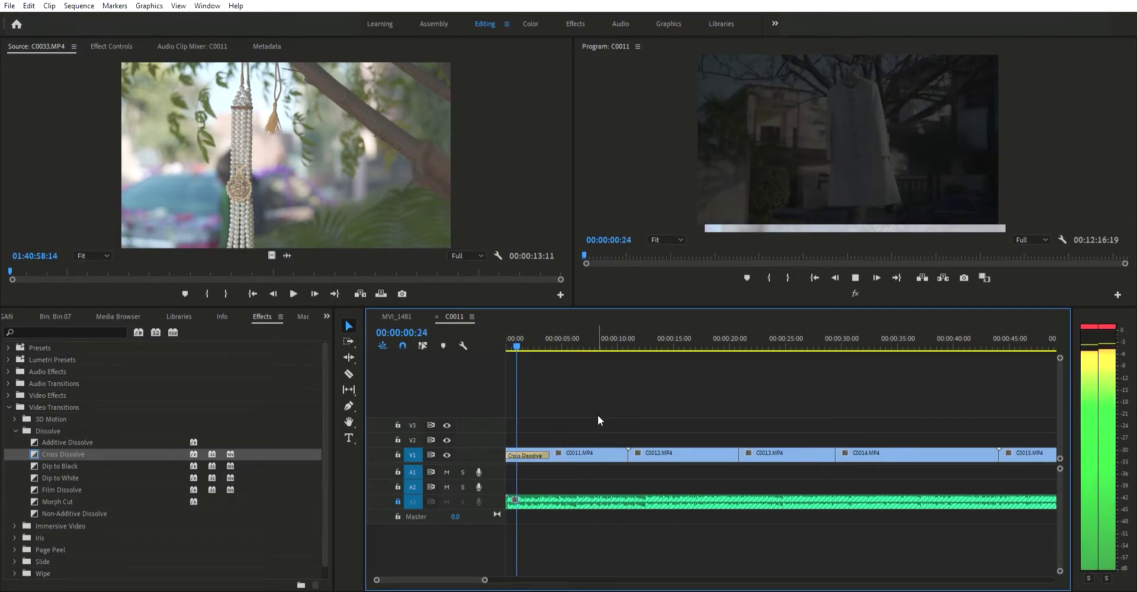
pyautogui.press('=')
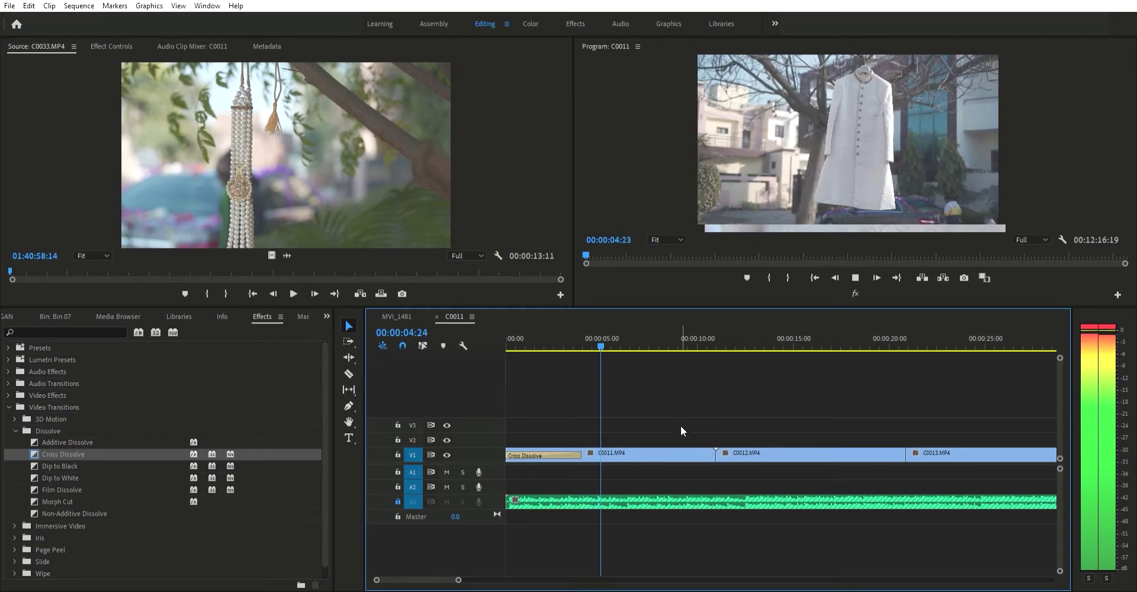
# Step: Razor C0011.MP4 near its end at about 00:00:09
pyautogui.click(348, 374)
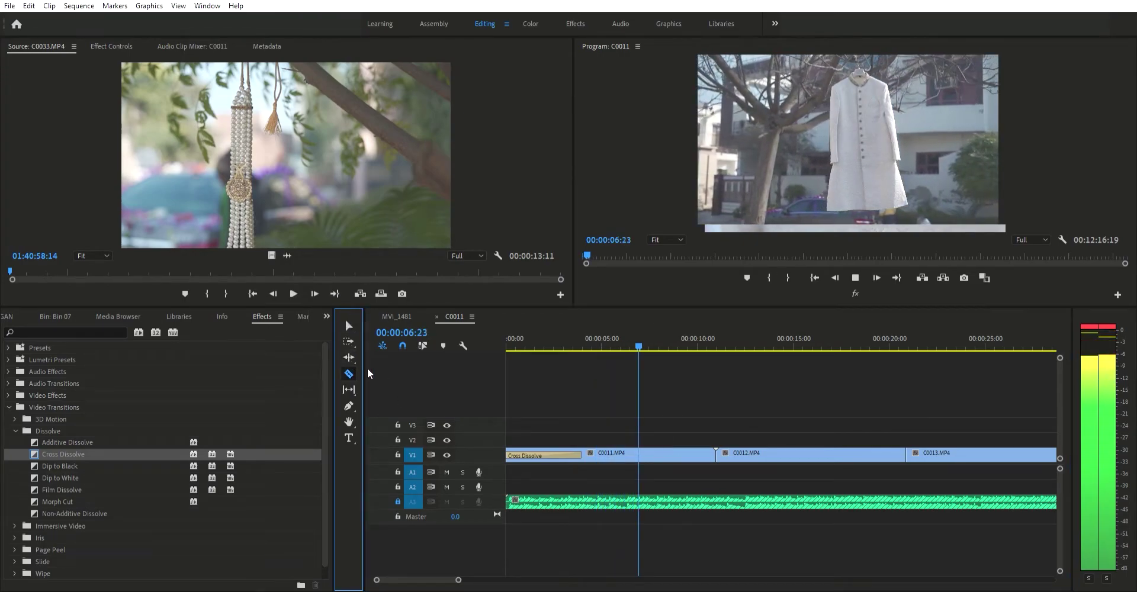
pyautogui.click(685, 446)
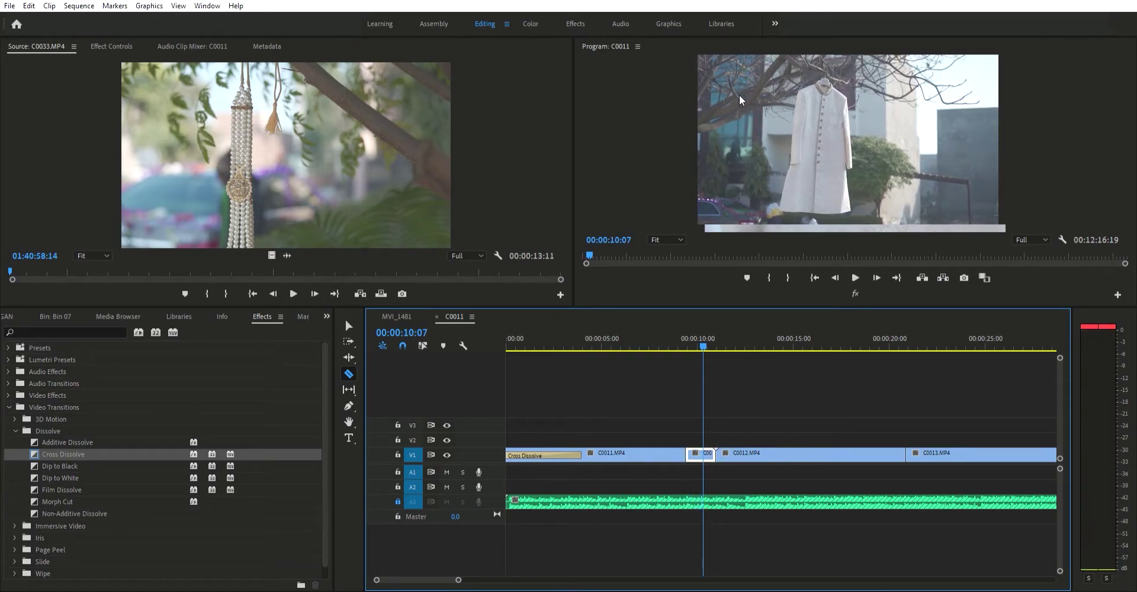
# Step: Remove the short piece of C0011.MP4 after the cut and close the gap so C0012.MP4 follows directly
pyautogui.press('Delete')
pyautogui.click(699, 451)
pyautogui.press('Delete')
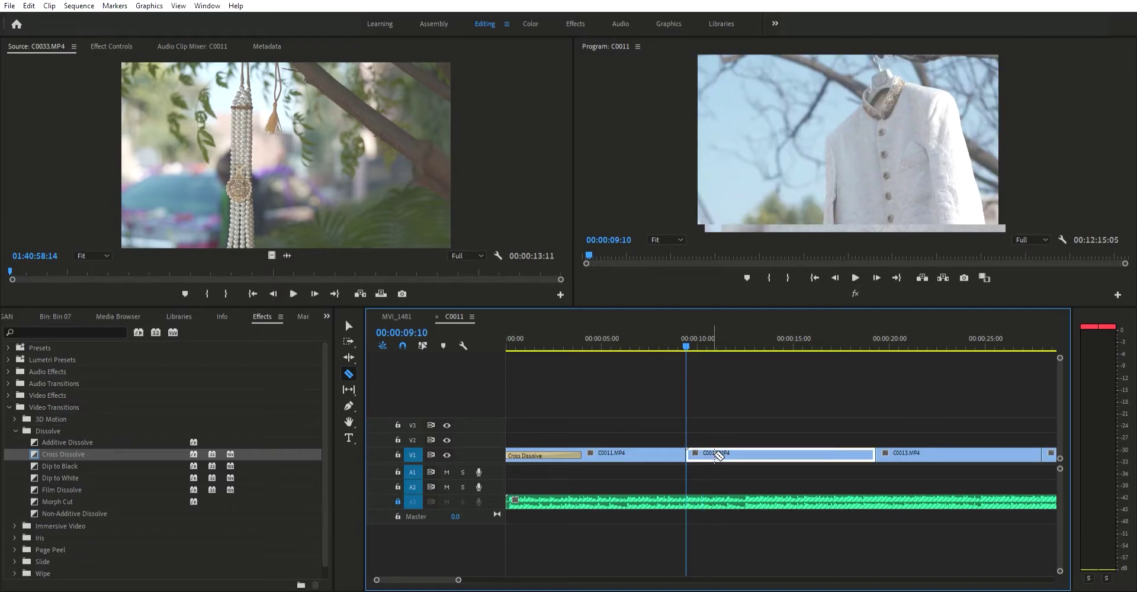
# Step: Play on, razor C0012.MP4 at about 00:00:11, and ripple delete the short piece before the cut
pyautogui.press('space')
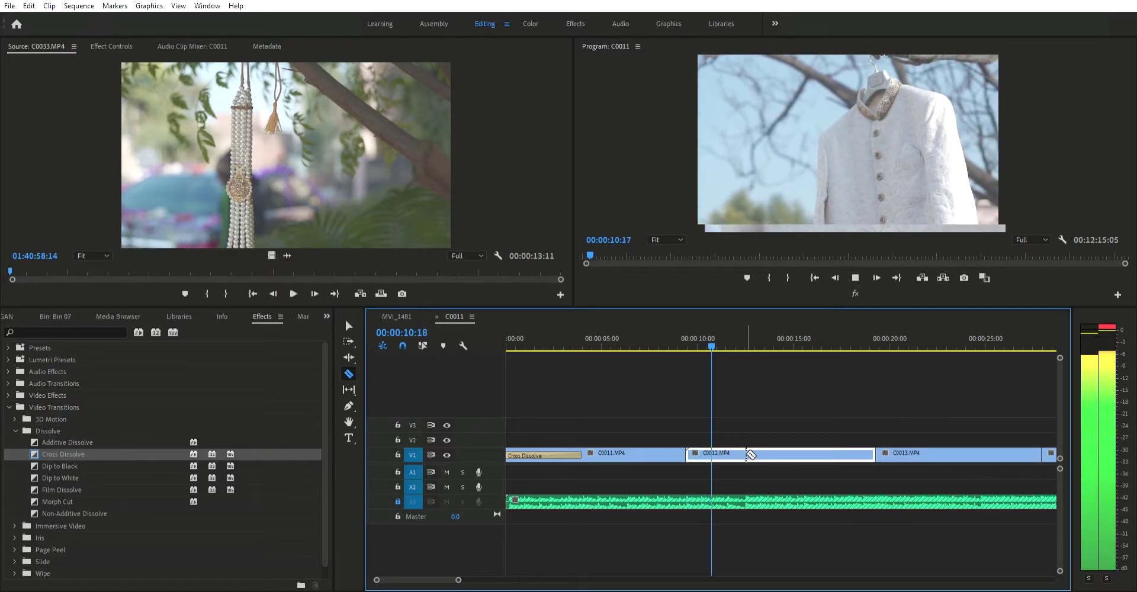
pyautogui.press('space')
pyautogui.click(725, 455)
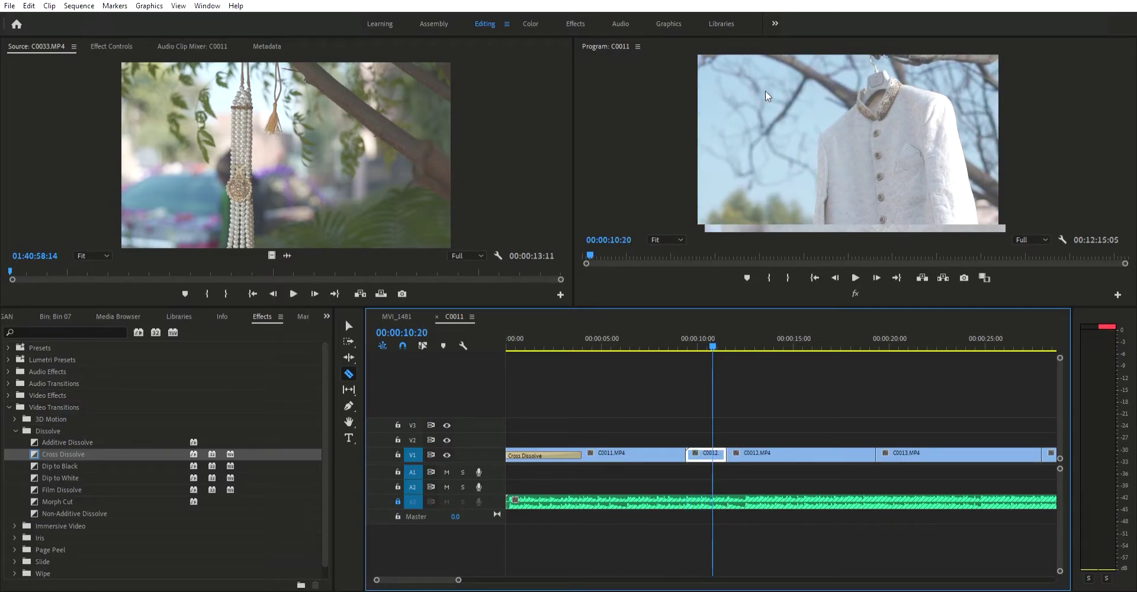
pyautogui.hotkey('shift', 'Delete')
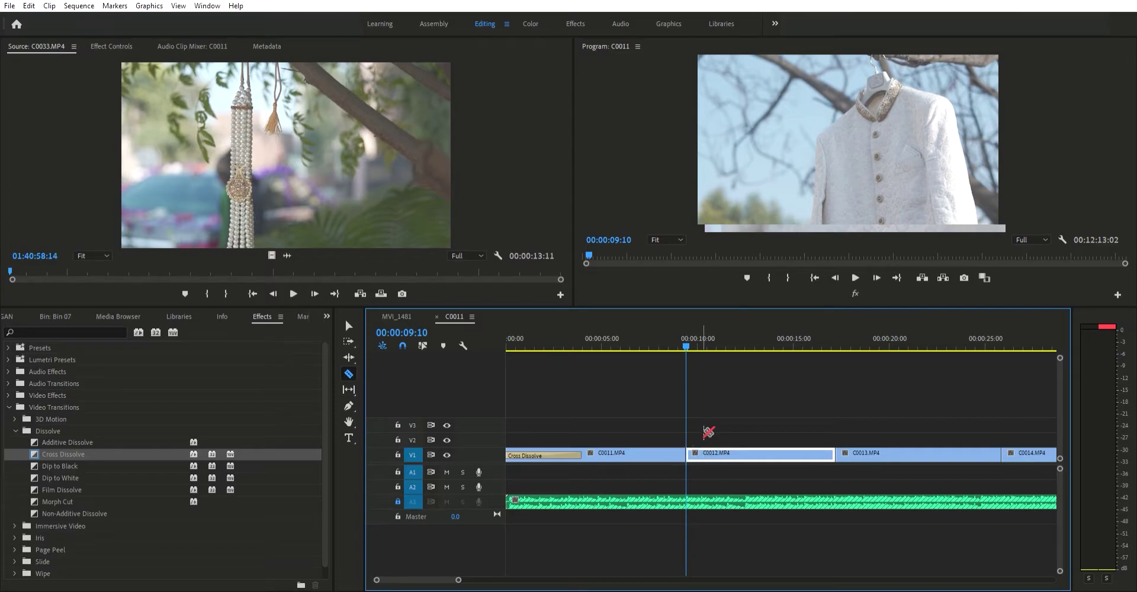
# Step: Undo the ripple deletion, and delete the short first piece of C0012.MP4 while leaving its space empty
pyautogui.hotkey('ctrl', 'z')
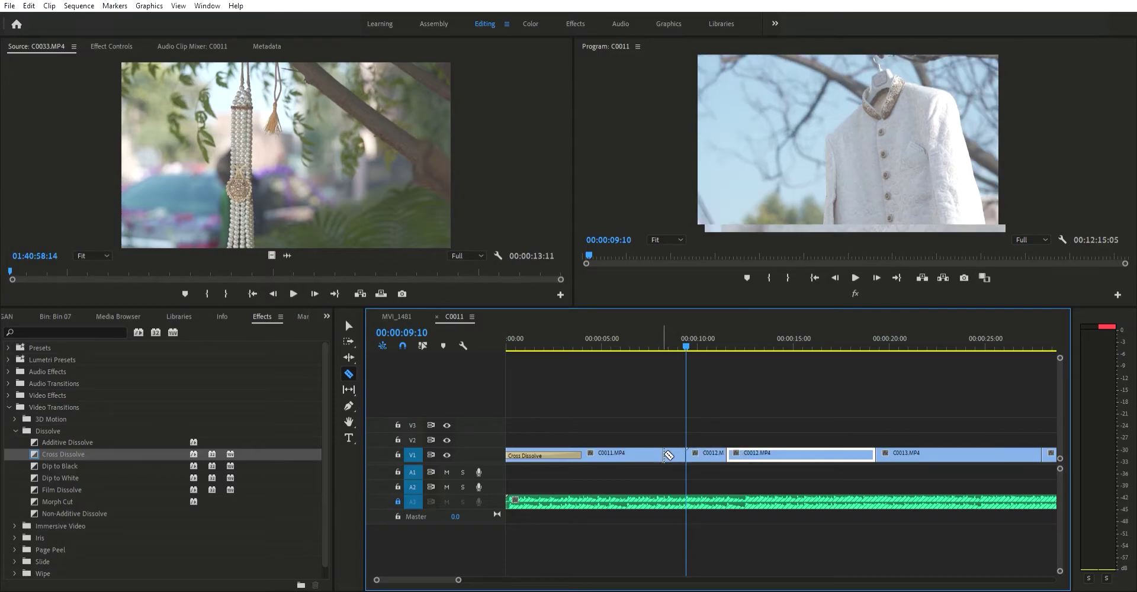
pyautogui.press('v')
pyautogui.click(710, 453)
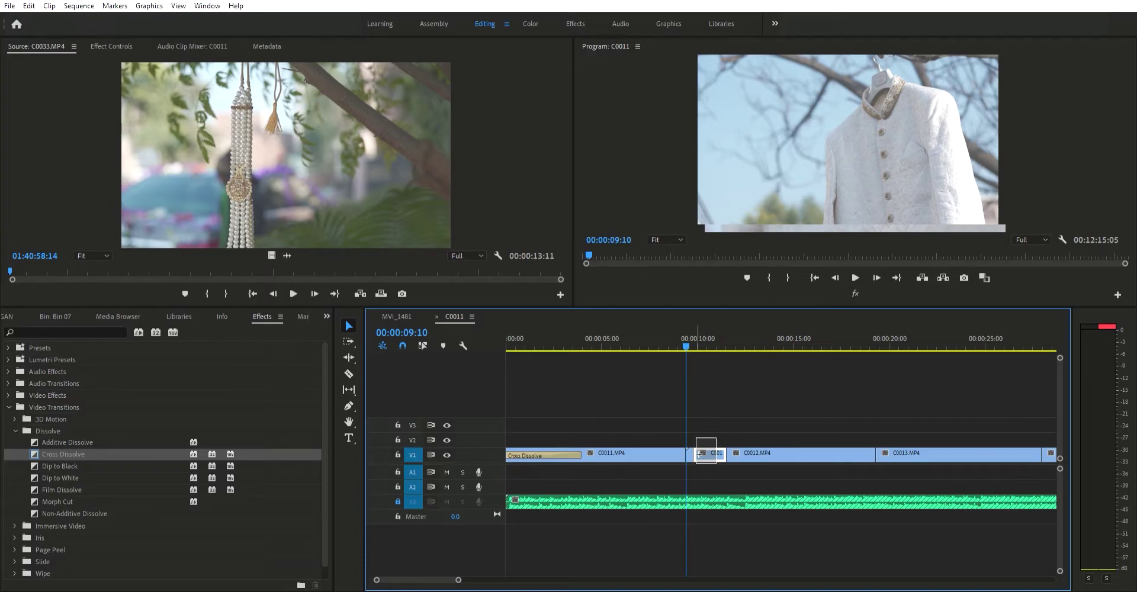
pyautogui.click(678, 451)
pyautogui.click(670, 436)
pyautogui.click(679, 450)
pyautogui.click(654, 418)
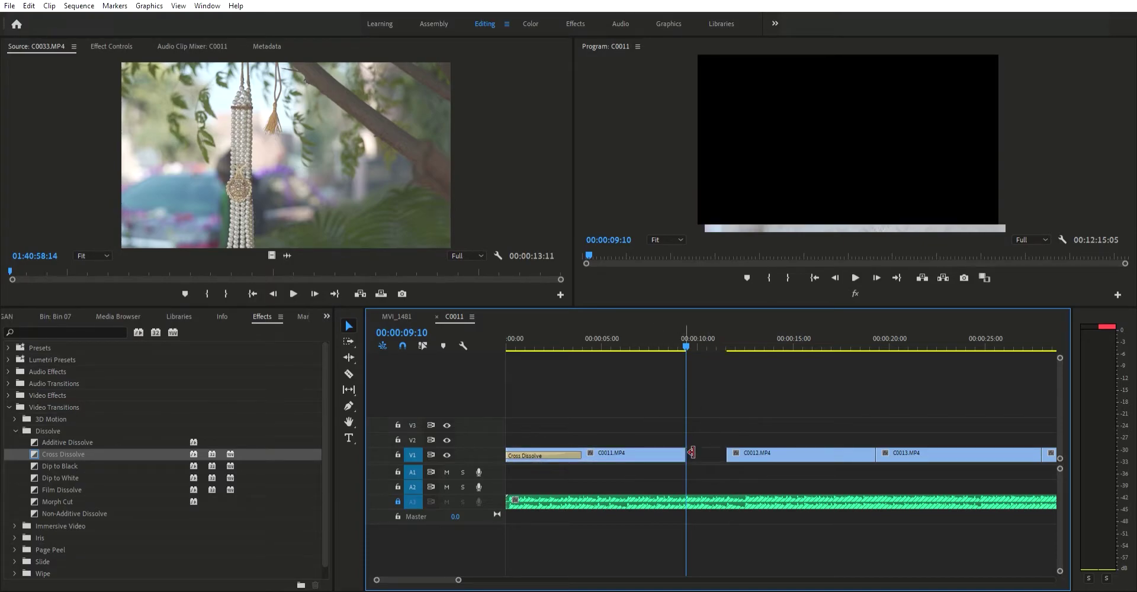
# Step: Apply Cross Dissolve to the end of C0011.MP4 and the start of C0012.MP4, and play across the gap
pyautogui.hotkey('ctrl', 'd')
pyautogui.click(728, 453)
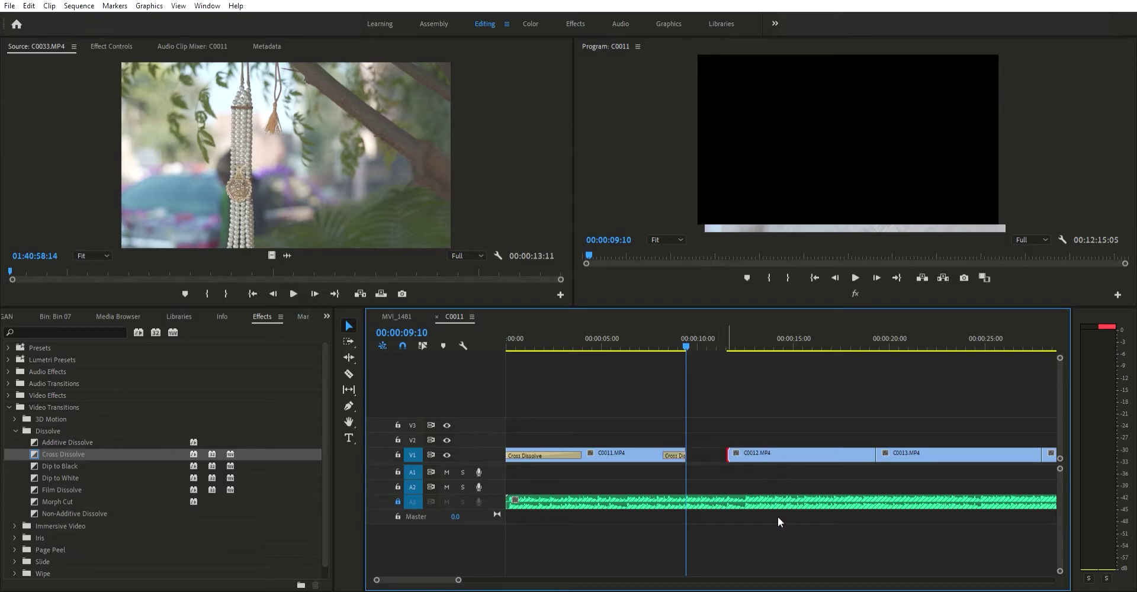
pyautogui.hotkey('ctrl', 'd')
pyautogui.press('space')
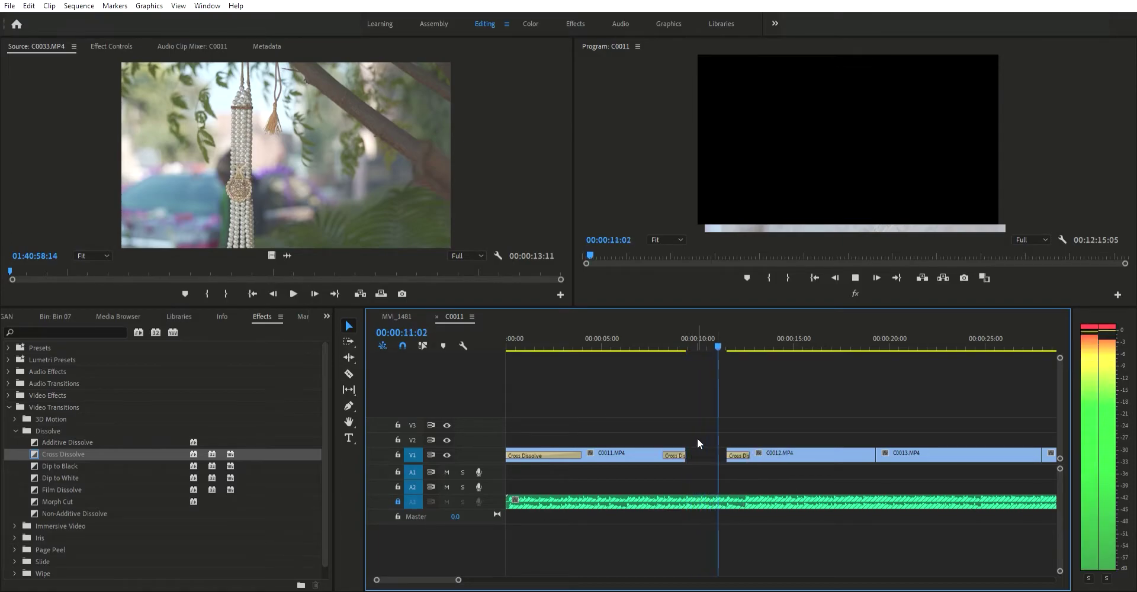
# Step: Close the gap between C0011.MP4 and C0012.MP4, and ripple trim the end of C0012.MP4 to about 00:00:15
pyautogui.press('Delete')
pyautogui.keyDown('alt'); pyautogui.scroll(6, 763, 424); pyautogui.keyUp('alt')
pyautogui.scroll(-2, 751, 423)
pyautogui.keyDown('alt'); pyautogui.scroll(1, 745, 423); pyautogui.keyUp('alt')
pyautogui.scroll(-2, 743, 426)
pyautogui.click(671, 446)
pyautogui.press('w')
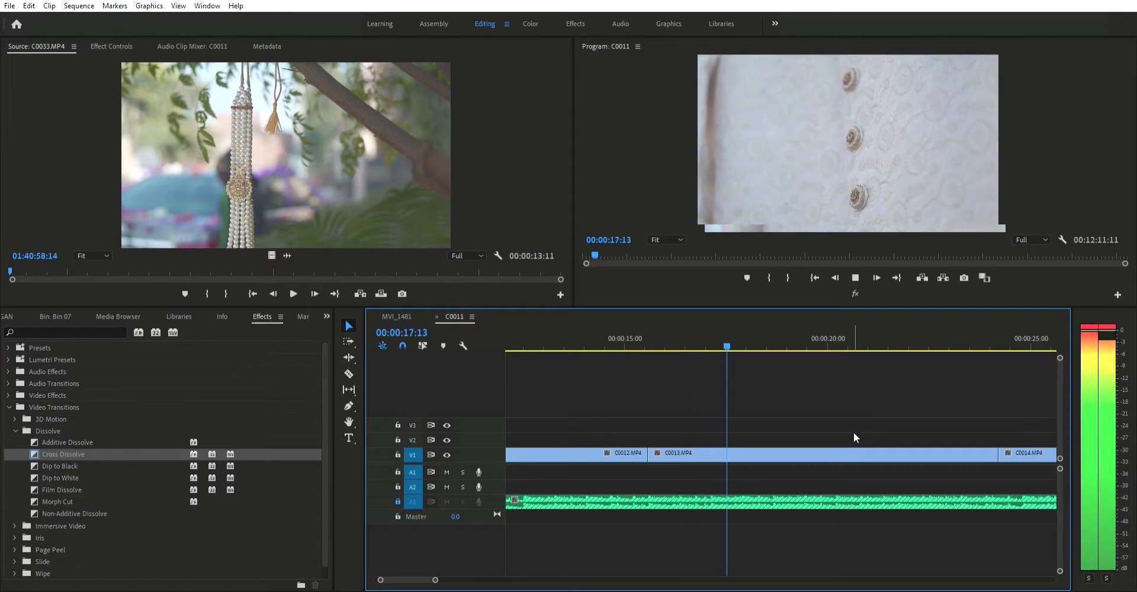
# Step: Razor C0013.MP4 at about 00:00:18, and clear the in and out points marked around its second piece
pyautogui.press('d')
pyautogui.hotkey('ctrl', 'k')
pyautogui.press('x')
pyautogui.press('space')
pyautogui.press('Delete')
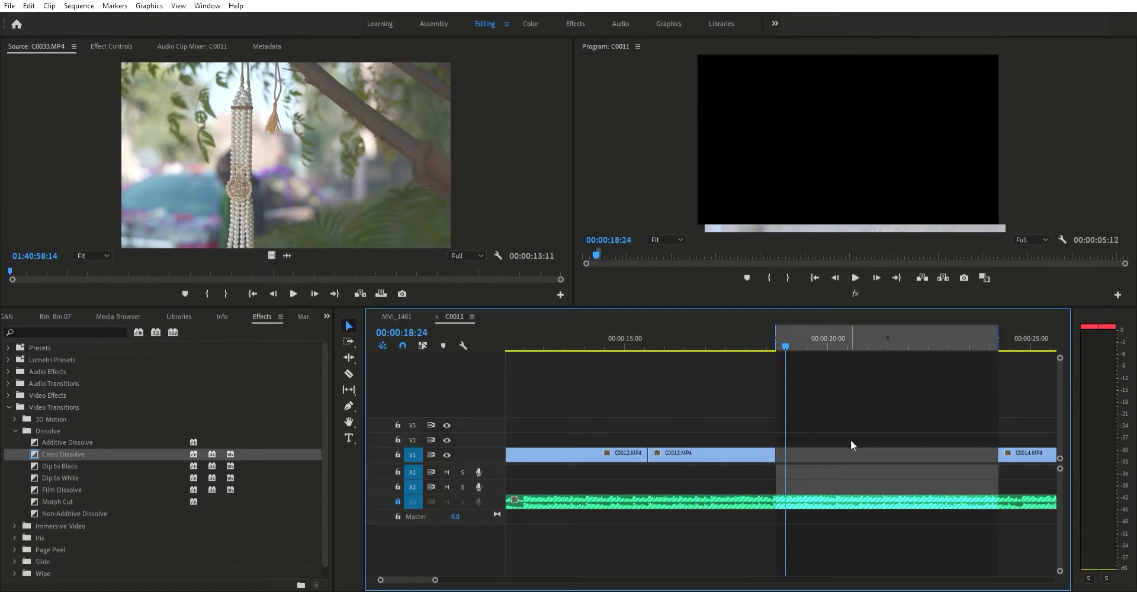
pyautogui.hotkey('ctrl', 'z')
pyautogui.hotkey('ctrl', 'shift', 'x')
# Step: Delete the second piece of C0013.MP4 and apply Cross Dissolve to the end of the remaining piece
pyautogui.click(833, 449)
pyautogui.press('Delete')
pyautogui.click(766, 449)
pyautogui.hotkey('ctrl', 'd')
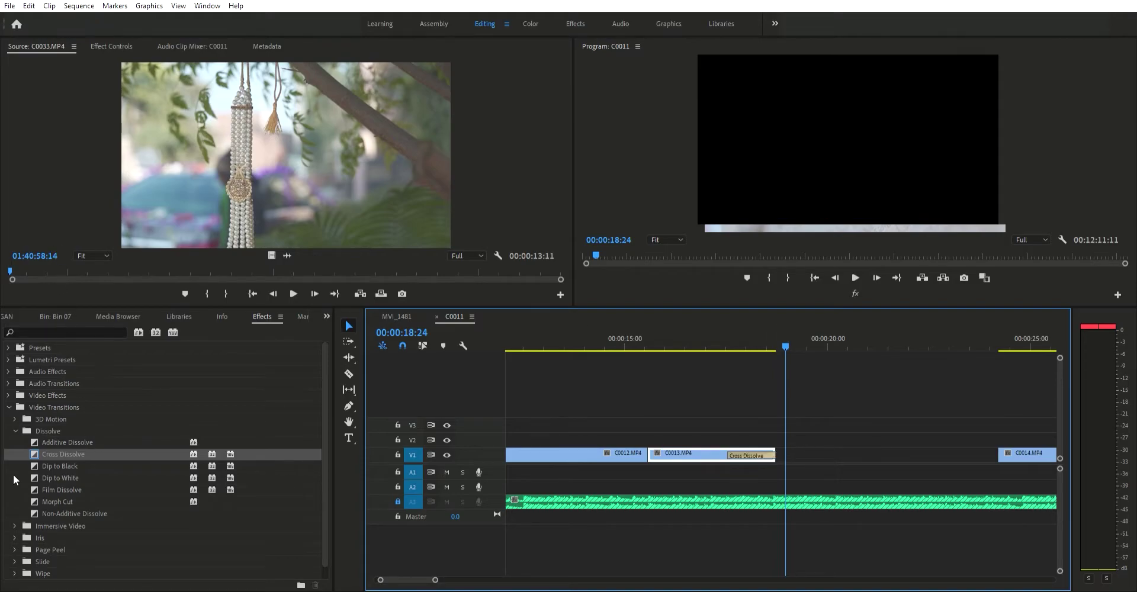
# Step: Apply Cross Zoom from the Zoom transitions to the cut between C0012.MP4 and C0013.MP4, and play it
pyautogui.scroll(-1, 31, 553)
pyautogui.click(16, 569)
pyautogui.scroll(-1, 37, 569)
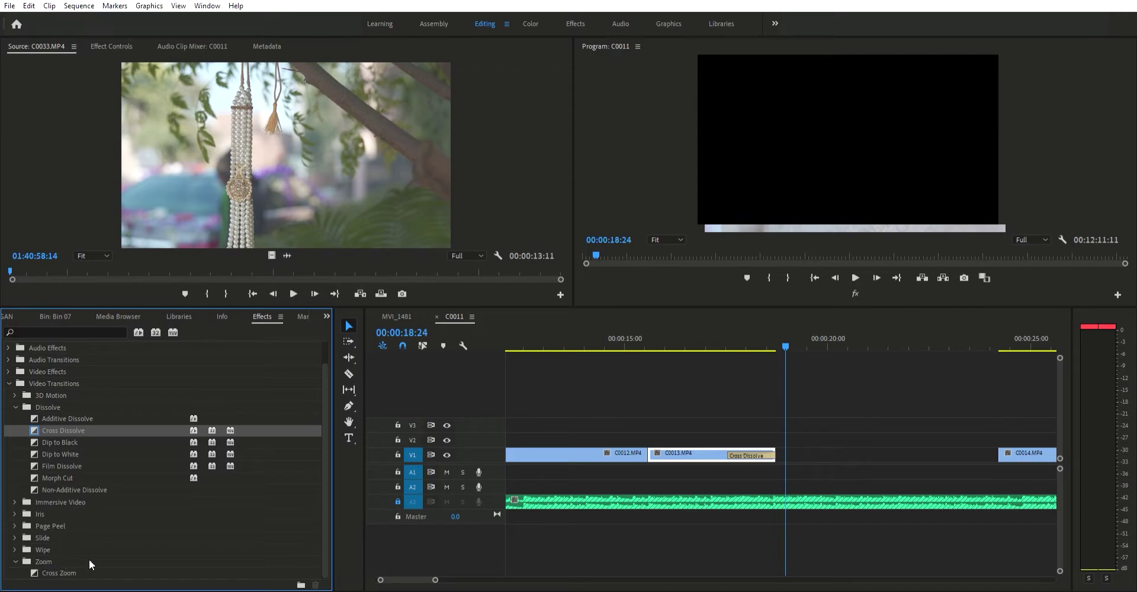
pyautogui.click(648, 400)
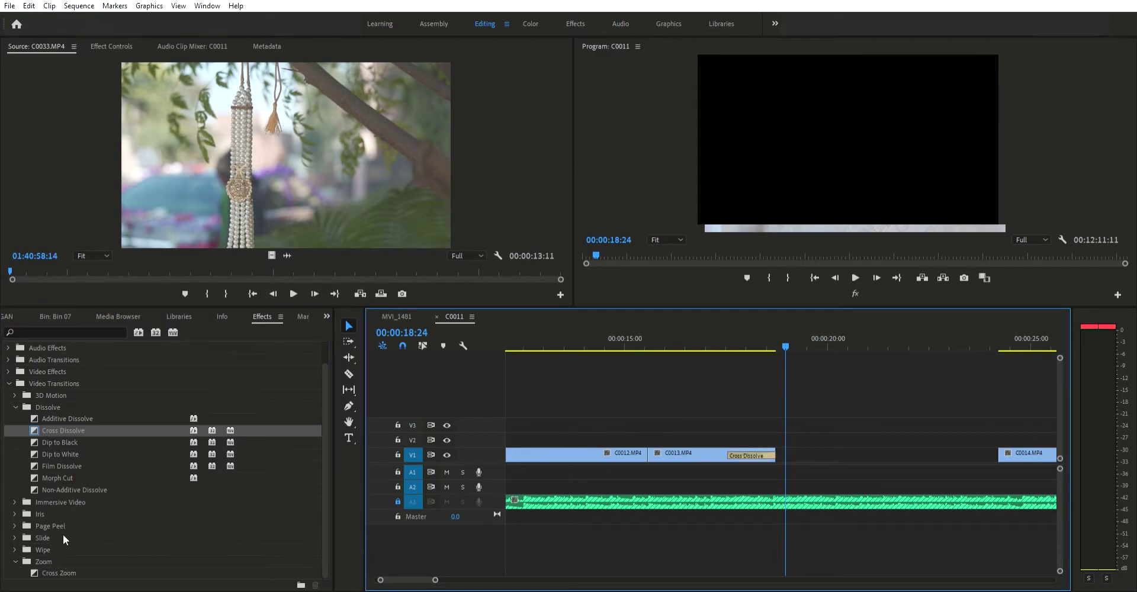
pyautogui.moveTo(59, 572); pyautogui.dragTo(659, 452)
pyautogui.click(648, 334)
pyautogui.press('space')
# Step: Close the empty gap between C0013.MP4 and C0014.MP4, and continue playing into C0014.MP4
pyautogui.scroll(-3, 685, 369)
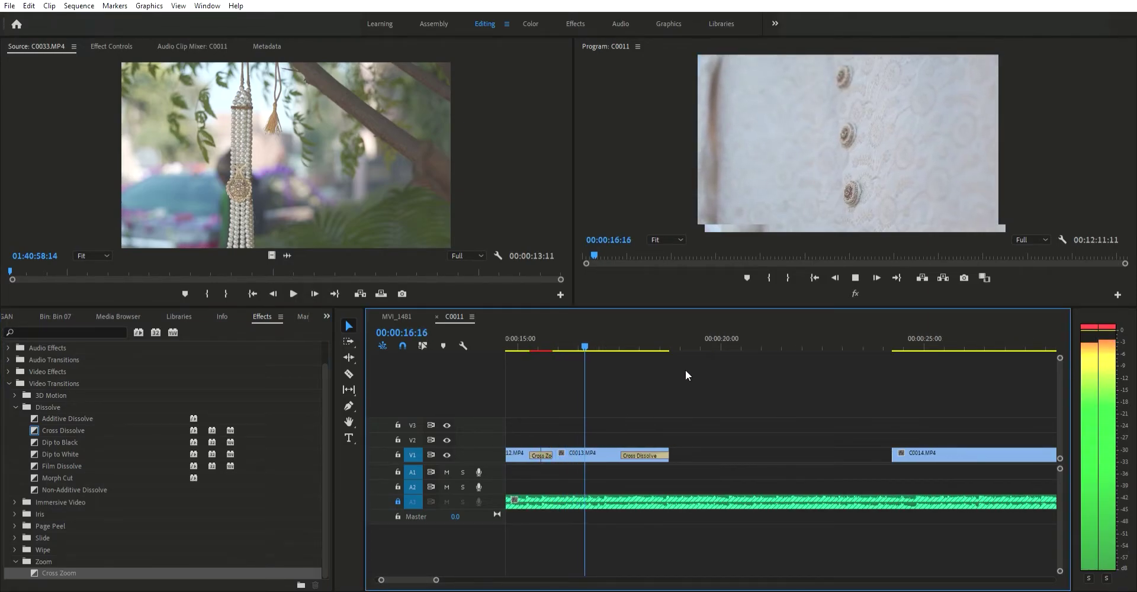
pyautogui.click(703, 455)
pyautogui.press('Delete')
pyautogui.press('space')
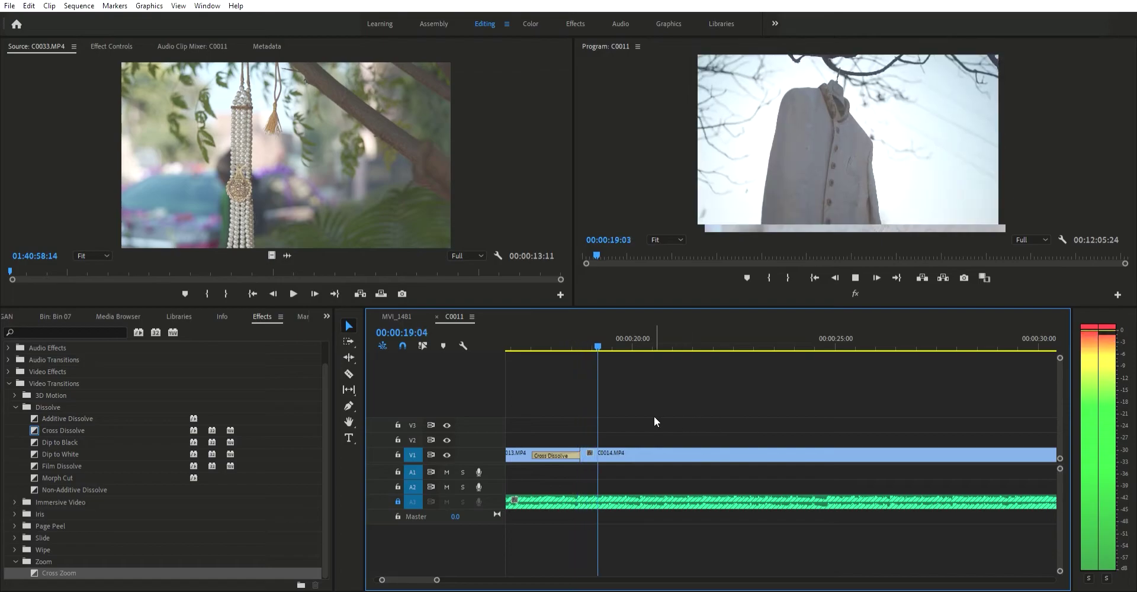
pyautogui.click(697, 425)
pyautogui.press('space')
pyautogui.scroll(8, 697, 425)
pyautogui.scroll(-5, 930, 430)
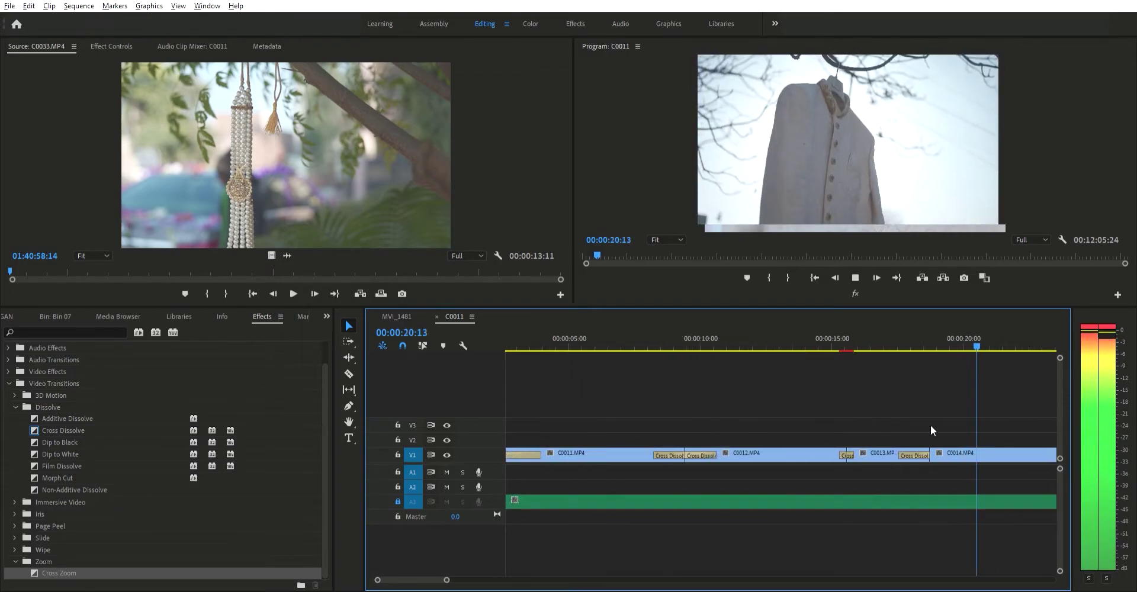
# Step: Razor C0014.MP4 at 00:00:22:17 and delete the part before the cut, leaving its space empty
pyautogui.scroll(-2, 926, 428)
pyautogui.click(801, 450)
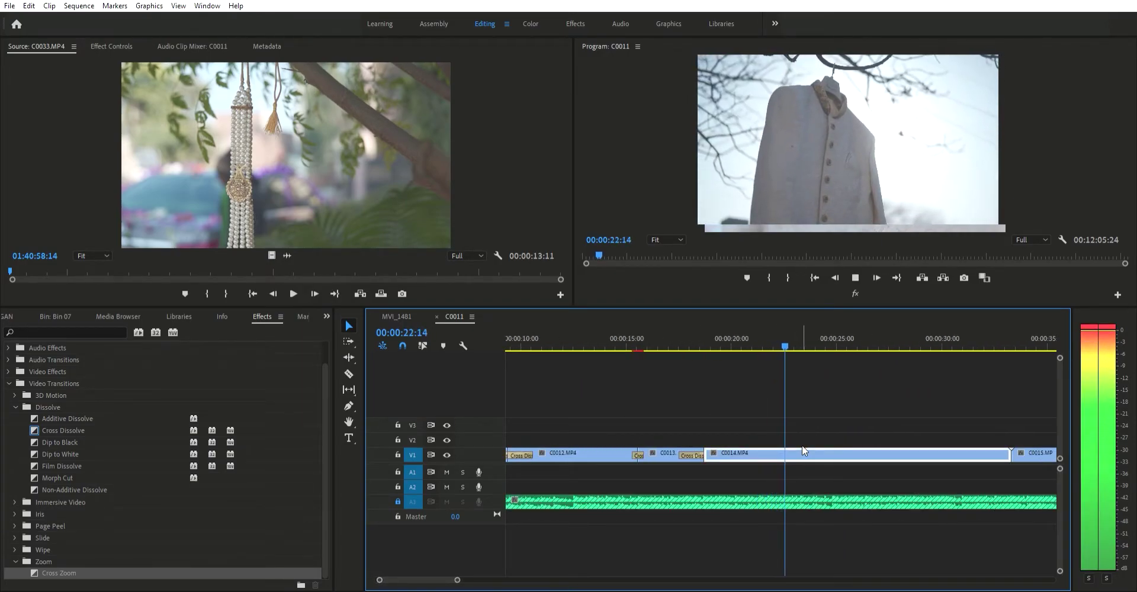
pyautogui.press('space')
pyautogui.hotkey('ctrl', 'k')
pyautogui.press('Delete')
# Step: Apply Cross Dissolve to the start of the remaining C0014.MP4 and close the gap before it
pyautogui.click(826, 448)
pyautogui.hotkey('ctrl', 'd')
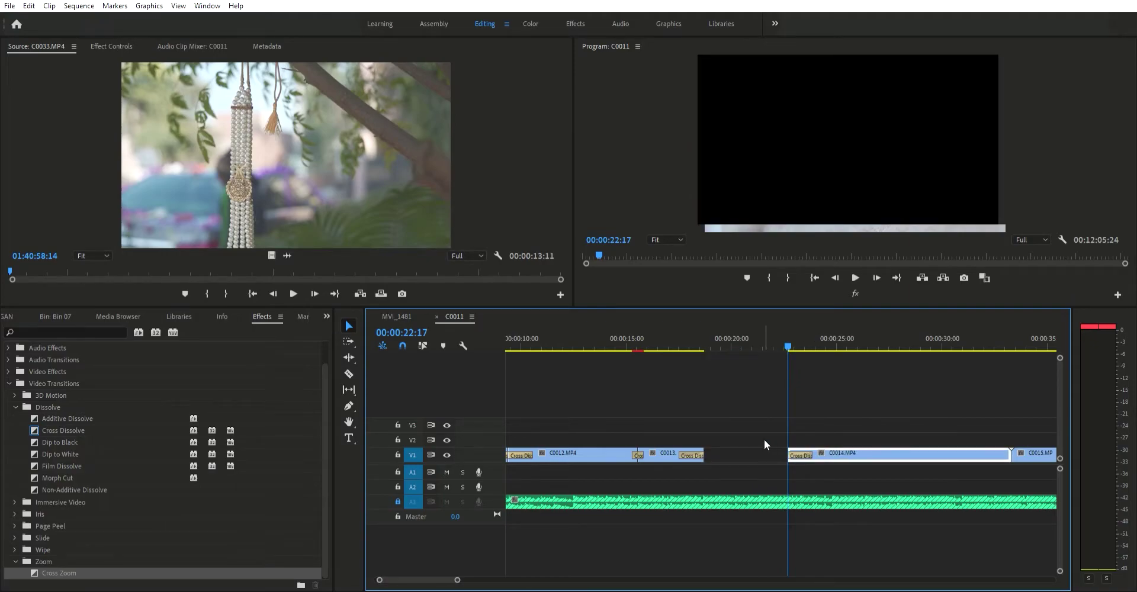
pyautogui.click(758, 450)
pyautogui.press('Delete')
# Step: Play the sequence across the dissolves between C0013.MP4 and C0014.MP4 to preview them
pyautogui.click(692, 334)
pyautogui.press('space')
pyautogui.press('=')
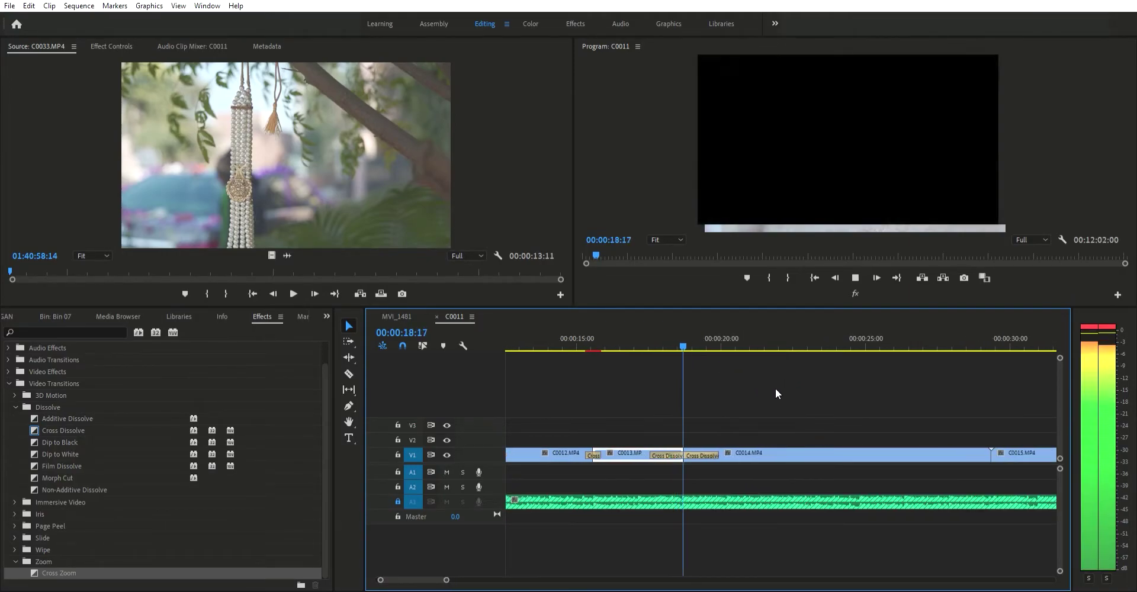
pyautogui.press('-')
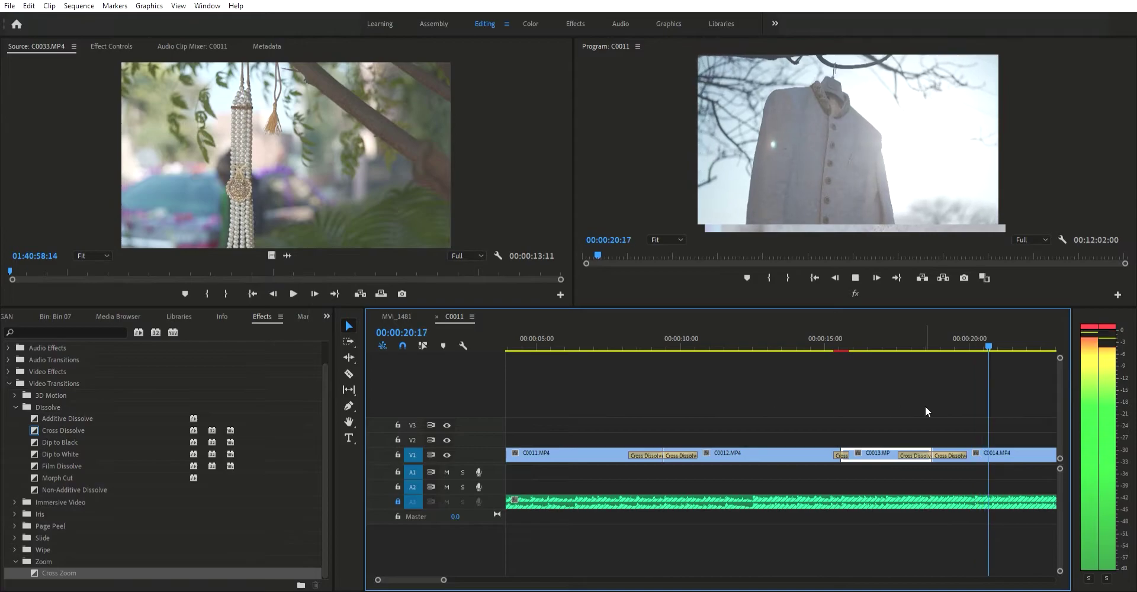
pyautogui.scroll(-3, 929, 406)
pyautogui.scroll(2, 805, 405)
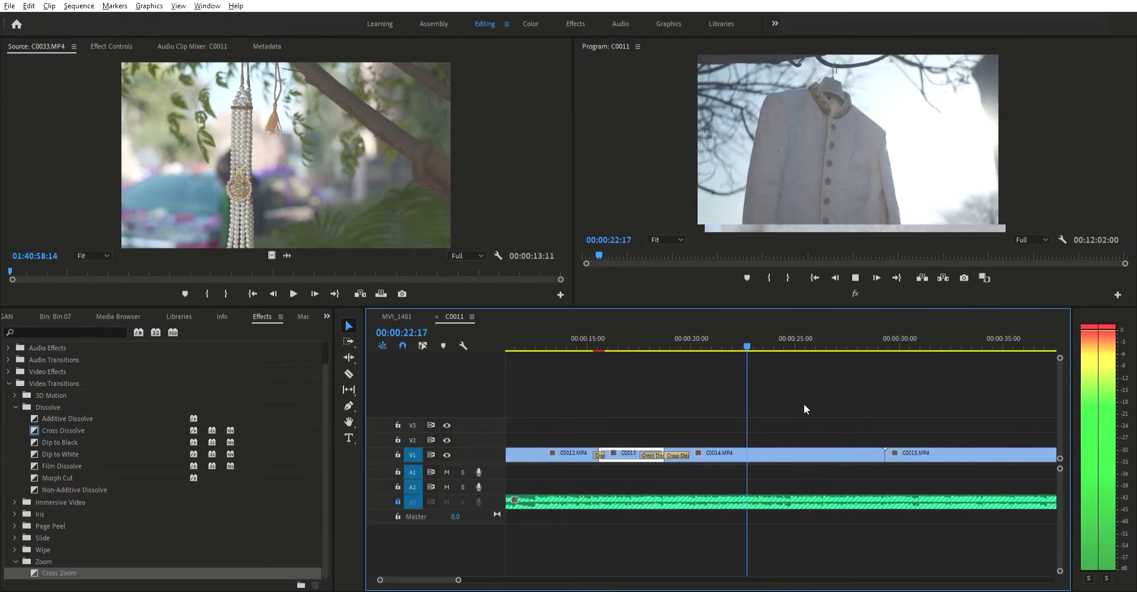
# Step: Cut off C0014.MP4 after about 00:00:25 without a gap, and remove the opening of C0015.MP4 before 00:00:26:09
pyautogui.click(799, 450)
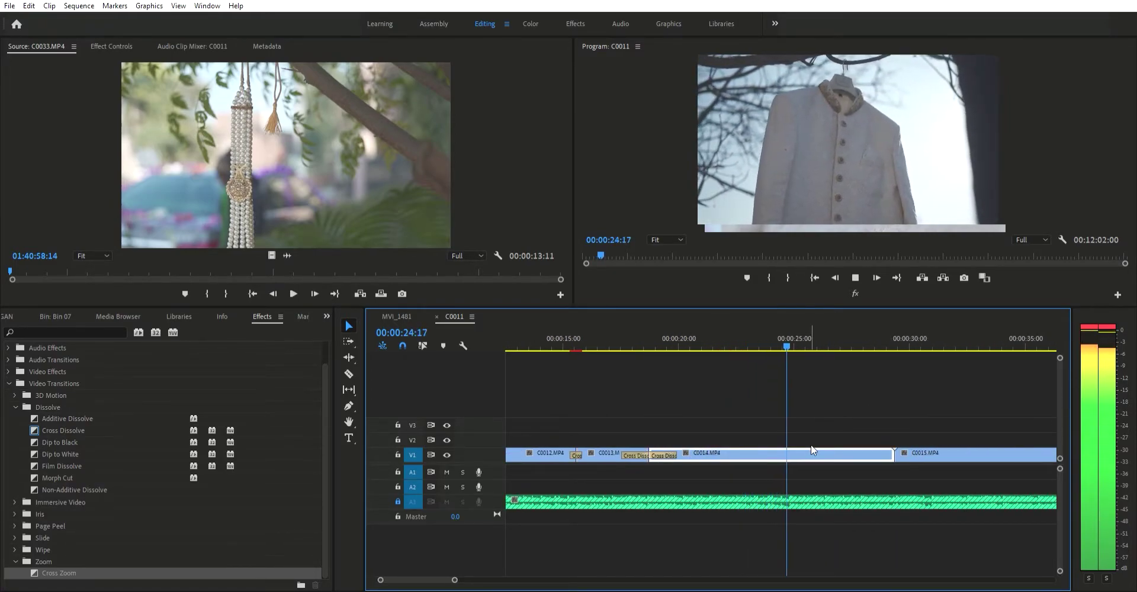
pyautogui.hotkey('ctrl', 'k')
pyautogui.press('space')
pyautogui.hotkey('shift', 'Delete')
pyautogui.scroll(-3, 861, 410)
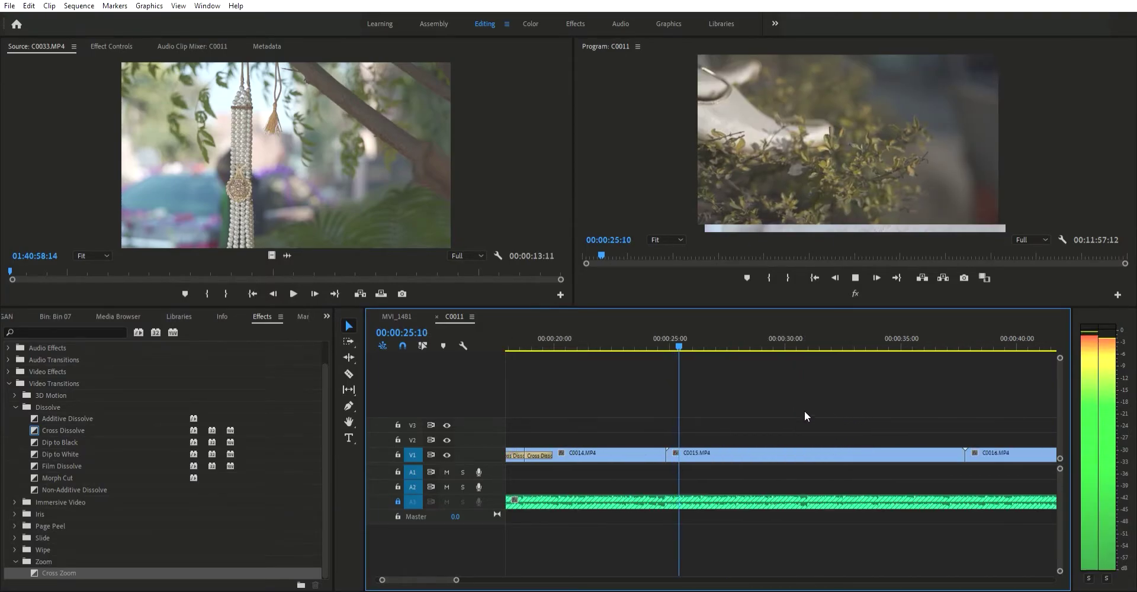
pyautogui.moveTo(699, 451); pyautogui.dragTo(734, 442)
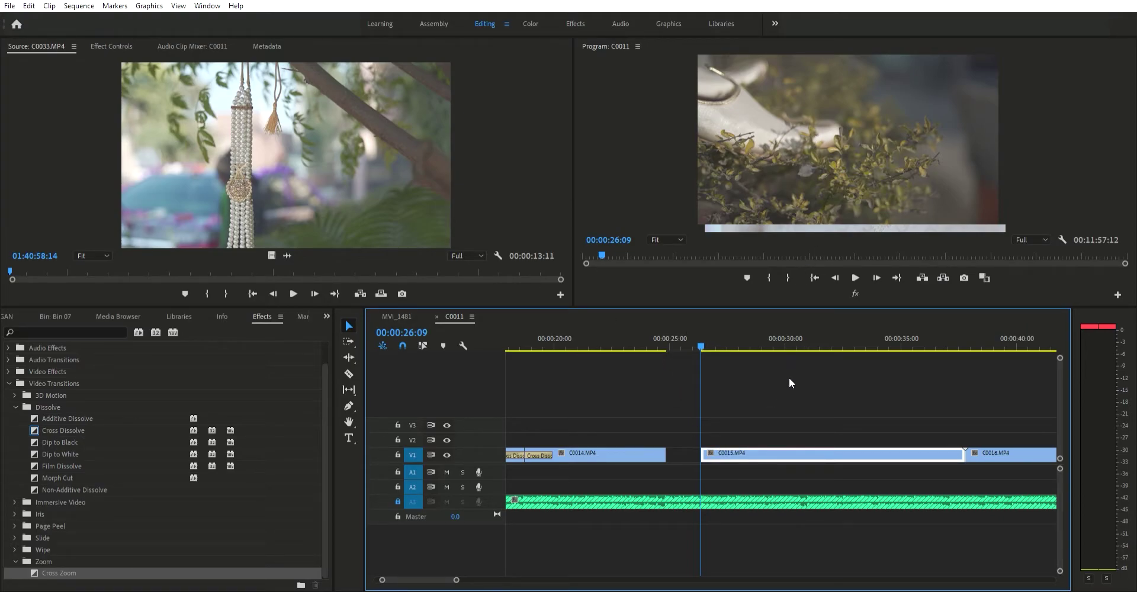
# Step: Set the speed of C0015.MP4 to 200% with the trailing clips shifting to follow it
pyautogui.hotkey('ctrl', 'r')
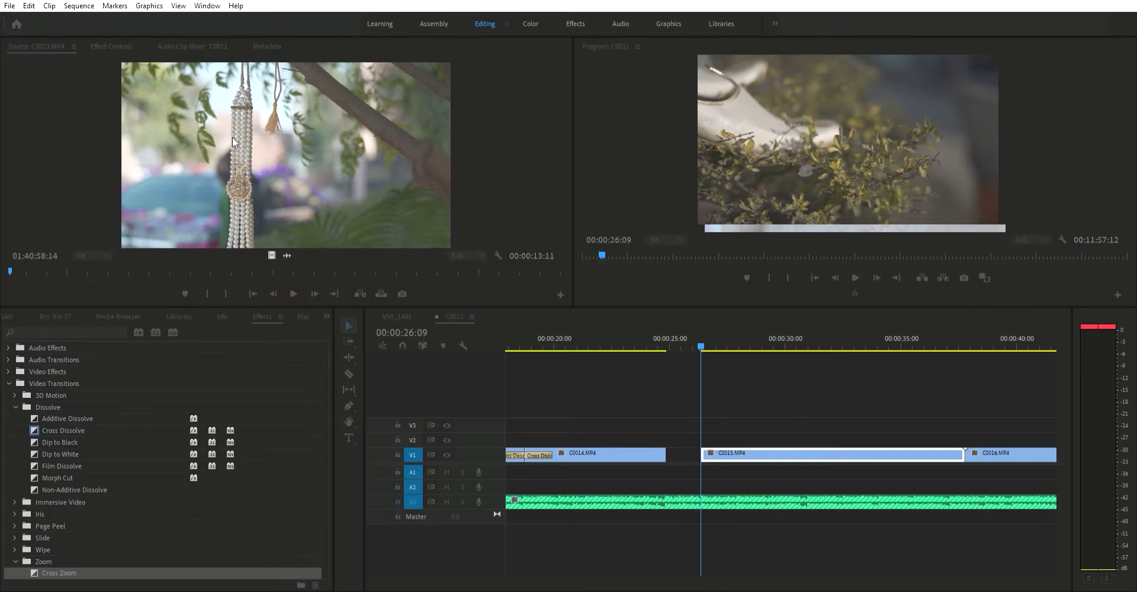
pyautogui.click(656, 328)
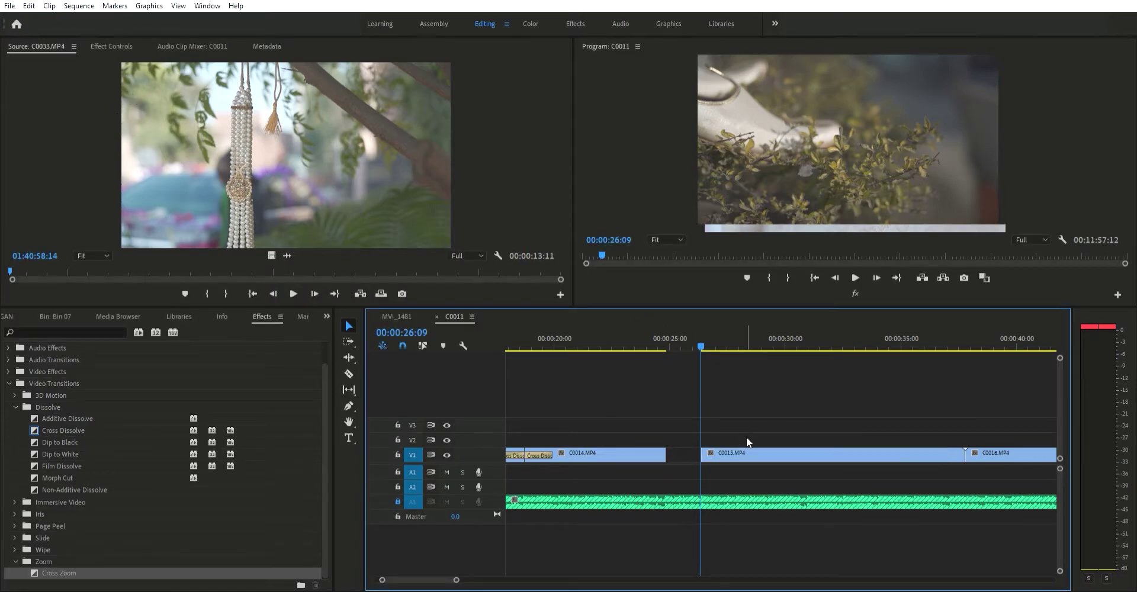
pyautogui.click(720, 398)
pyautogui.click(742, 451)
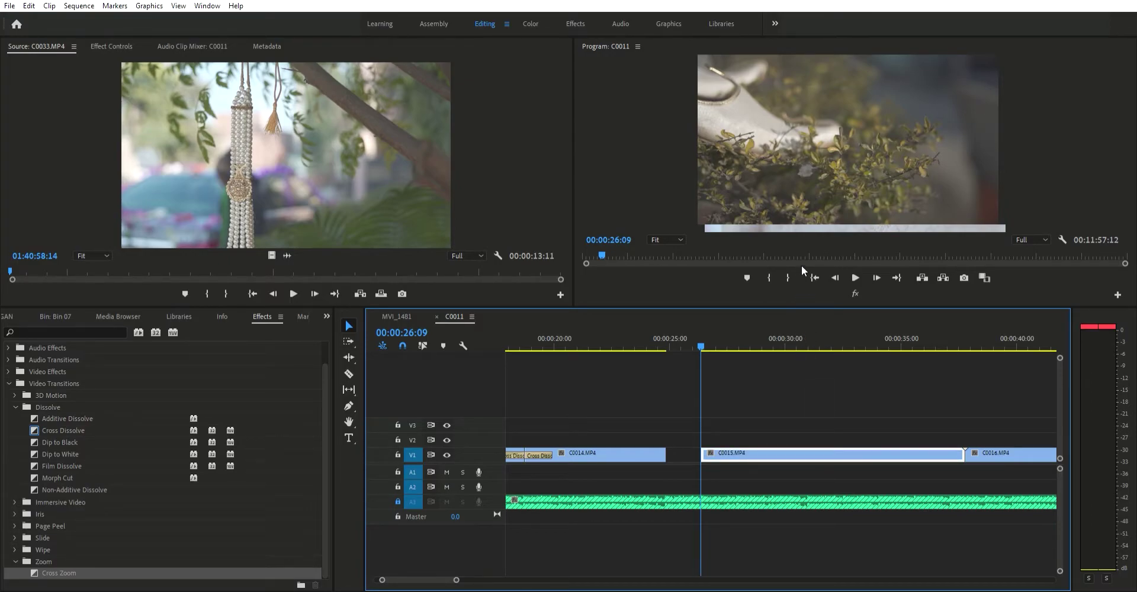
pyautogui.click(718, 375)
pyautogui.press('d')
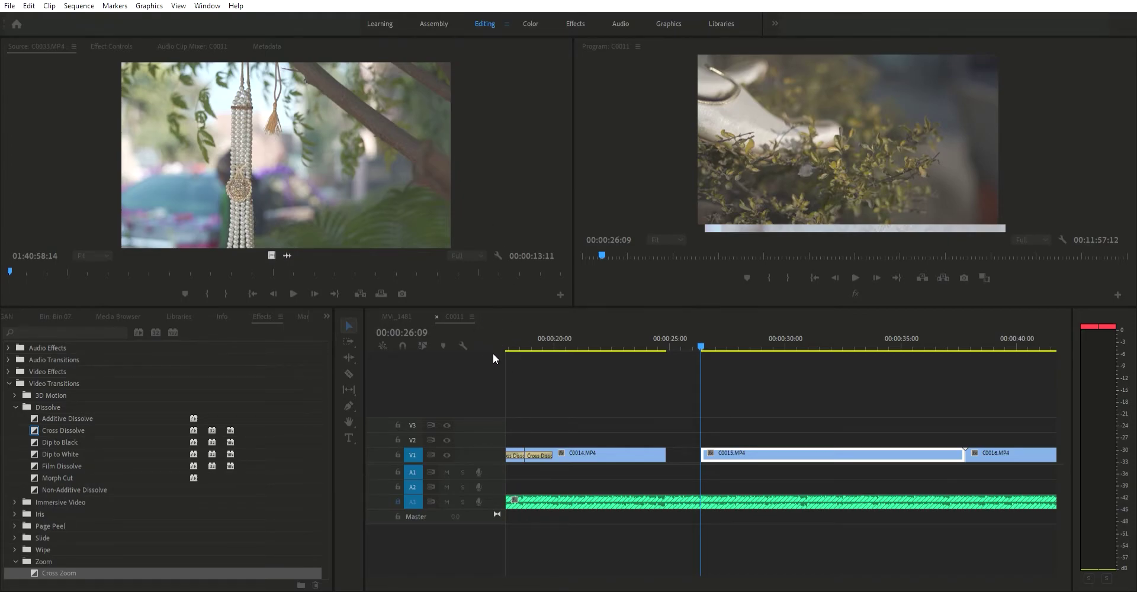
pyautogui.press('Return')
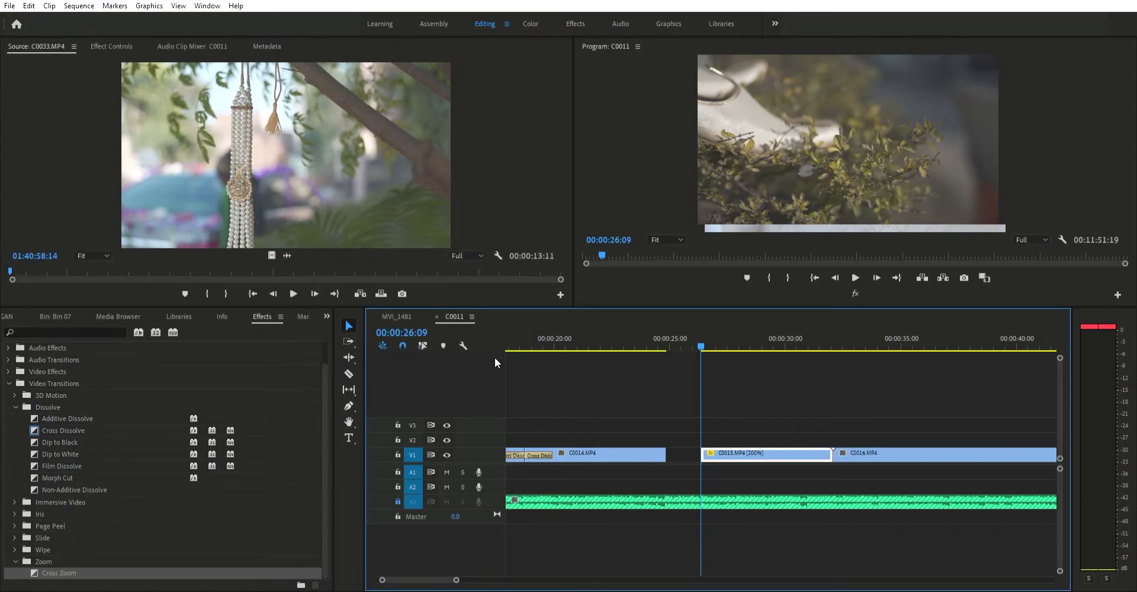
# Step: Close the gap between C0014.MP4 and C0015.MP4, and play from about 00:00:24 to preview the sped-up clip
pyautogui.click(680, 453)
pyautogui.press('Delete')
pyautogui.click(662, 337)
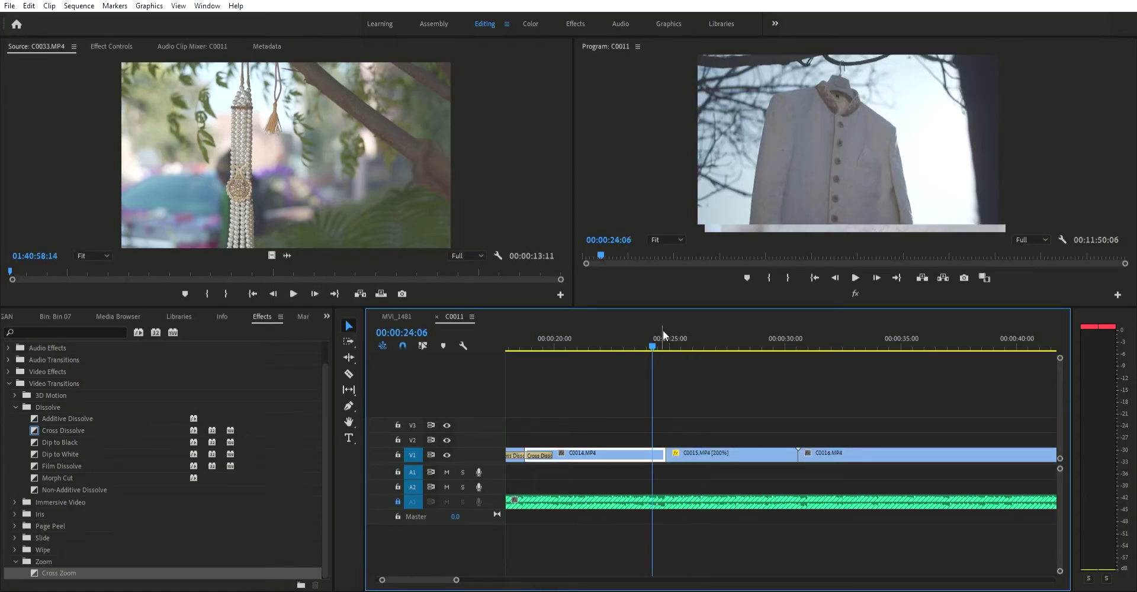
pyautogui.press('space')
# Step: Raise the speed of C0015.MP4 to 300% with the trailing clips shifting to follow it
pyautogui.click(717, 450)
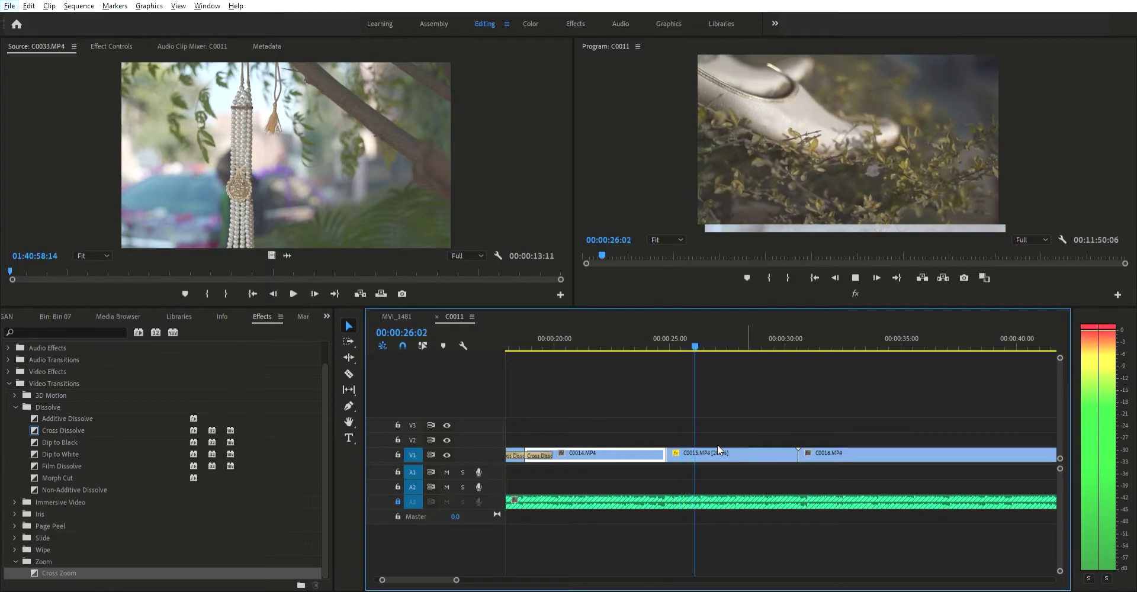
pyautogui.click(685, 325)
pyautogui.hotkey('ctrl', 'r')
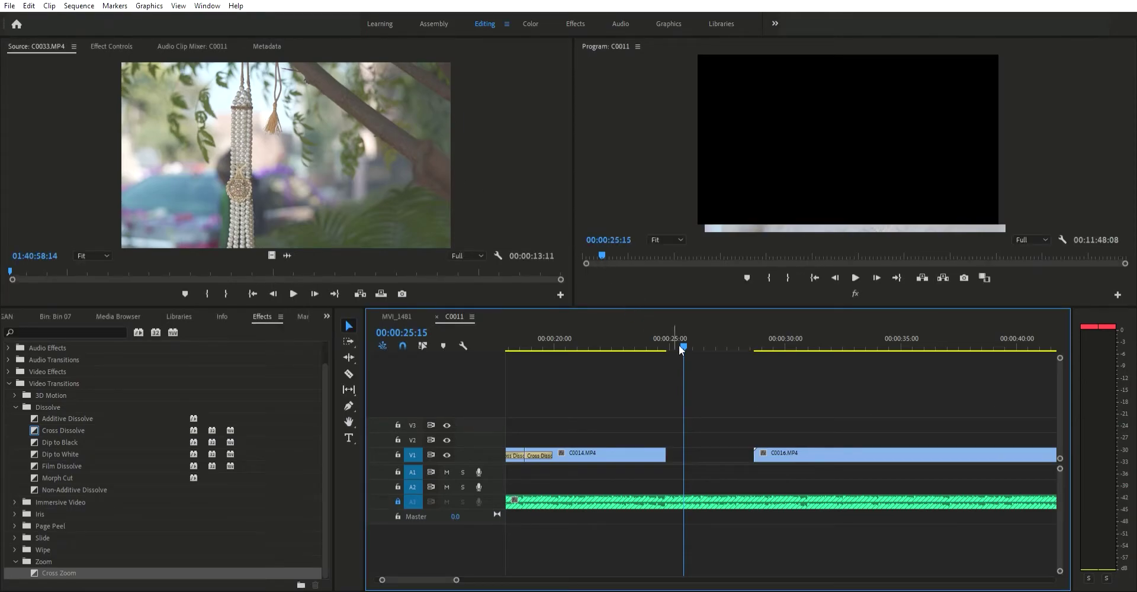
pyautogui.hotkey('ctrl', 'r')
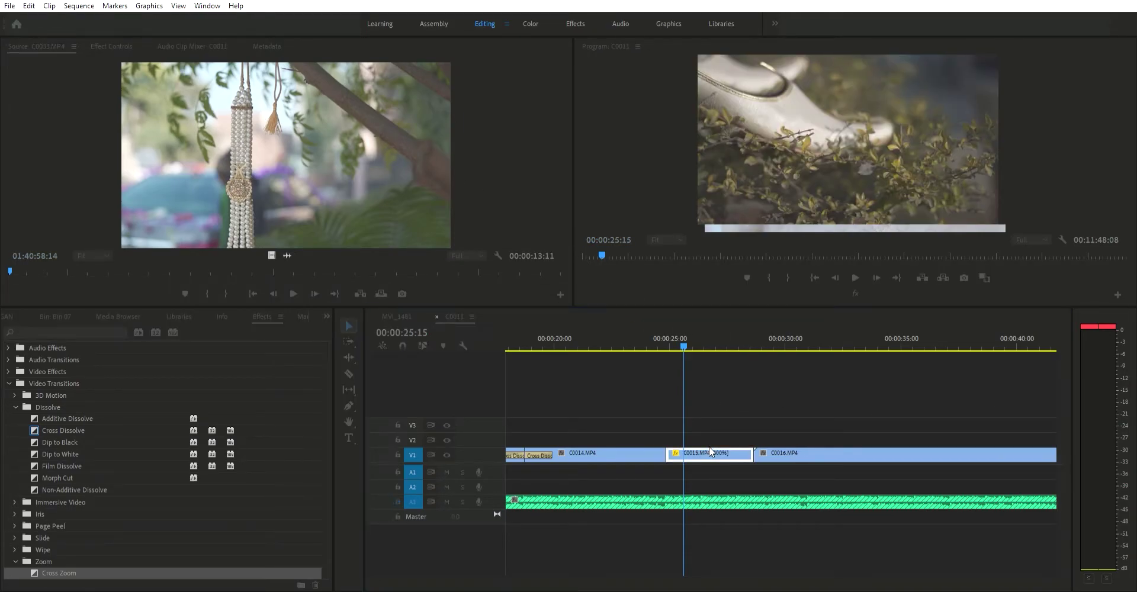
pyautogui.press('Escape')
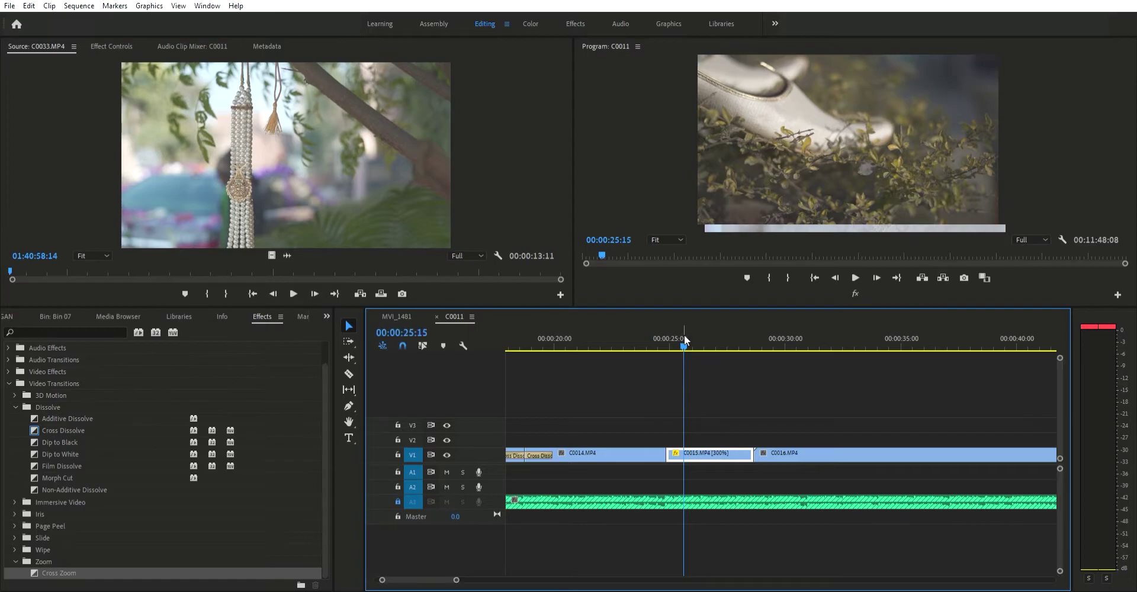
# Step: Split C0015.MP4 at 00:00:25:21, reset the second part to normal speed, and play from about 00:00:25 to preview the speed change
pyautogui.scroll(2, 709, 398)
pyautogui.moveTo(670, 331); pyautogui.dragTo(679, 337)
pyautogui.hotkey('ctrl', 'k')
pyautogui.click(713, 453)
pyautogui.hotkey('ctrl', 'r')
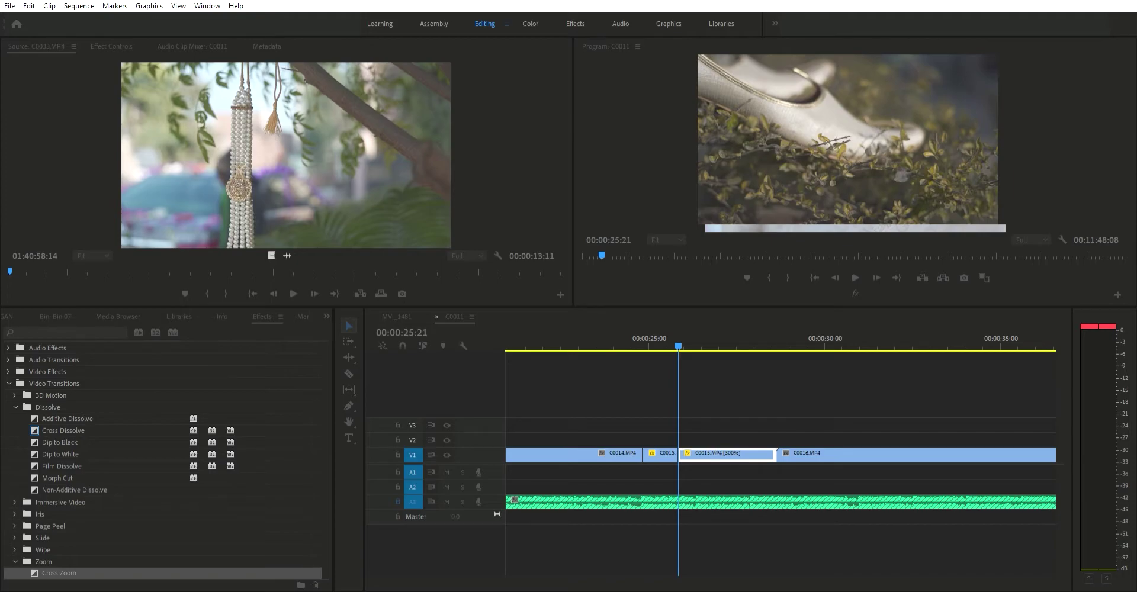
pyautogui.press('Return')
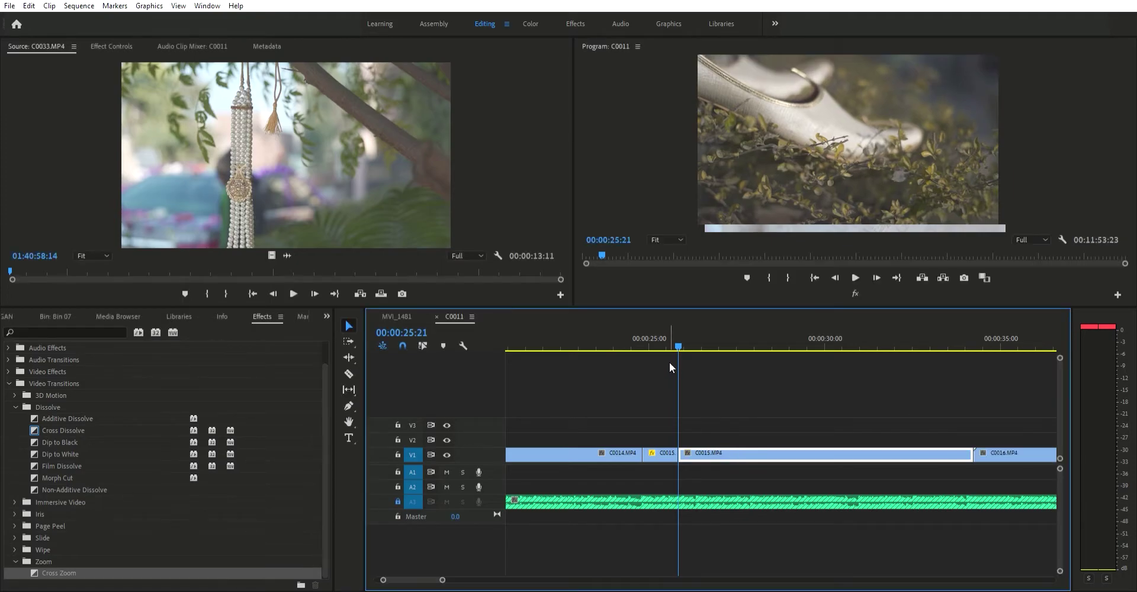
pyautogui.click(656, 335)
pyautogui.press('space')
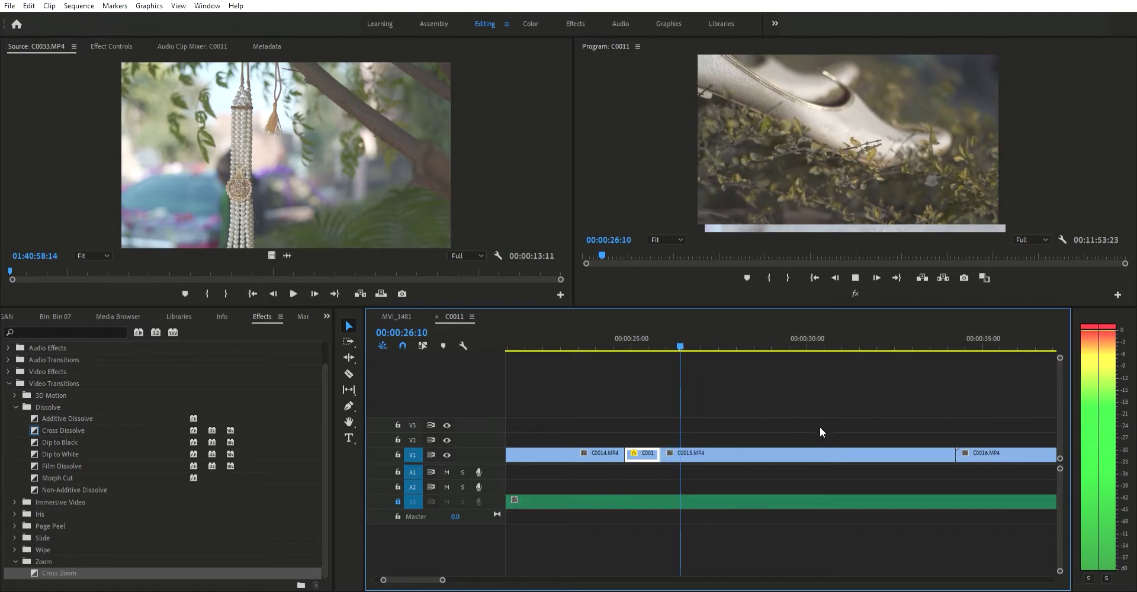
# Step: Cut off C0015.MP4 after about 00:00:28:16, add a Cross Dissolve to its end, and close the gap after it
pyautogui.click(768, 451)
pyautogui.hotkey('ctrl', 'k')
pyautogui.click(773, 451)
pyautogui.press('Delete')
pyautogui.click(715, 451)
pyautogui.click(741, 452)
pyautogui.hotkey('ctrl', 'd')
pyautogui.click(781, 451)
pyautogui.press('Delete')
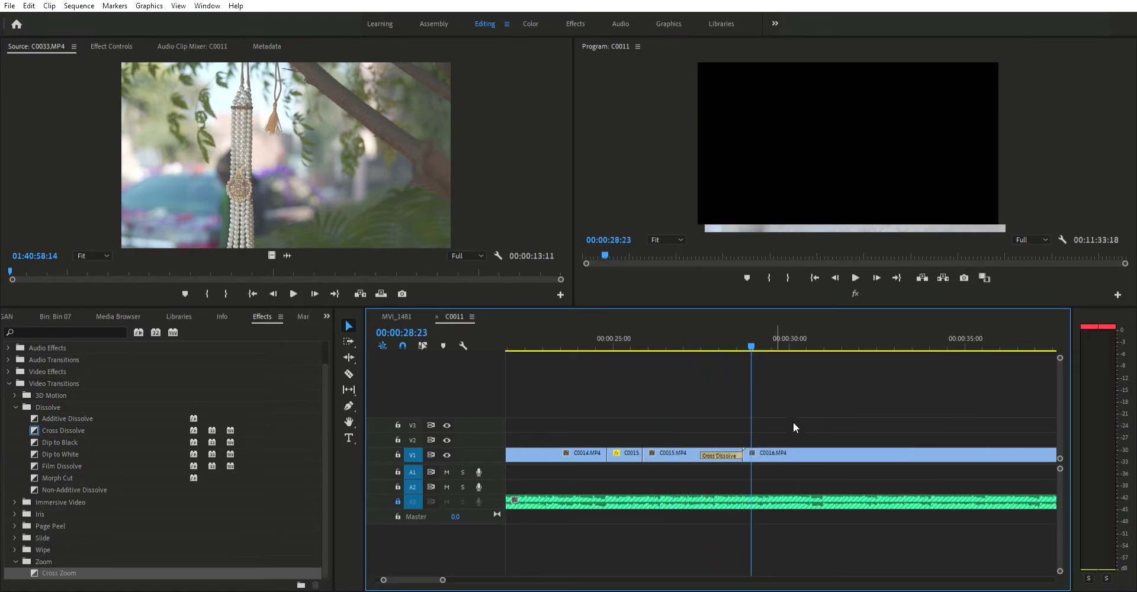
# Step: Remove C0016.MP4 and the part of C0017.MP4 before 00:00:34:10
pyautogui.press('w')
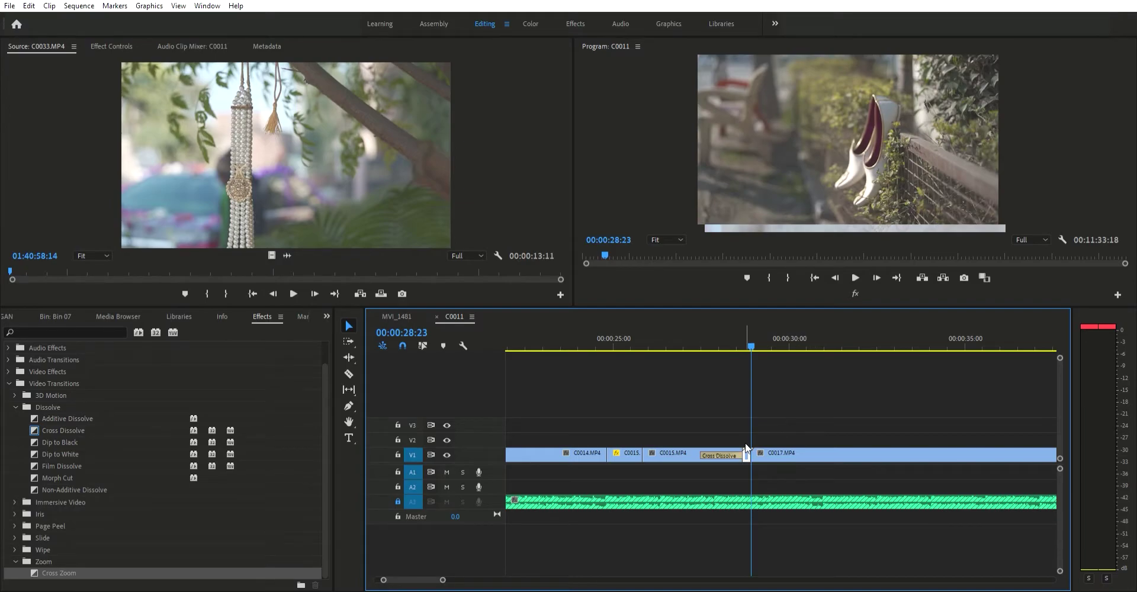
pyautogui.press('space')
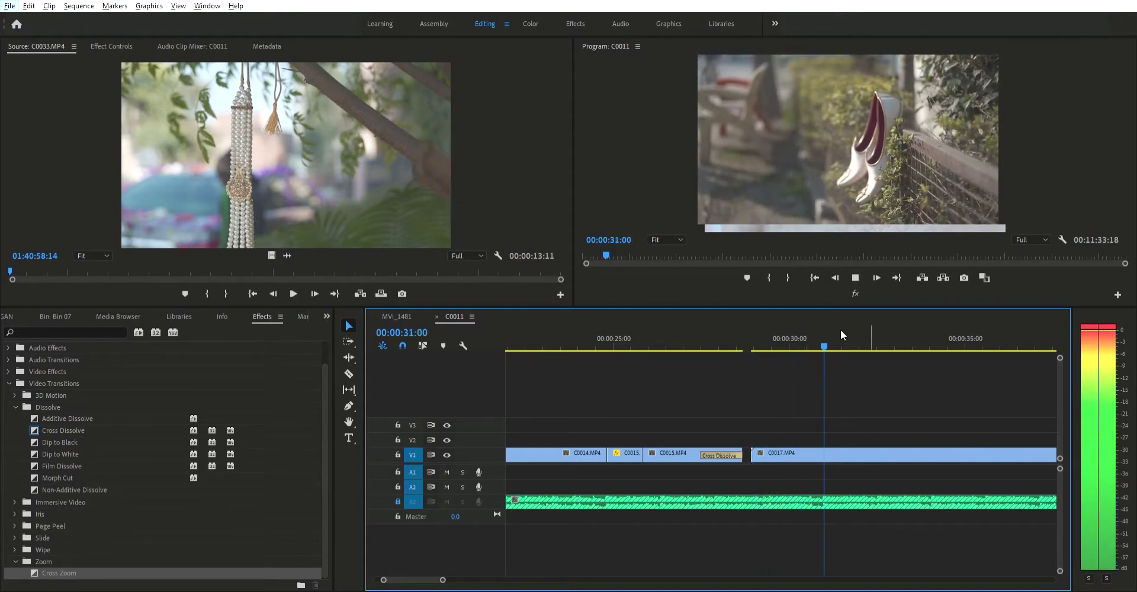
pyautogui.press('space')
pyautogui.hotkey('ctrl', 'k')
pyautogui.click(920, 452)
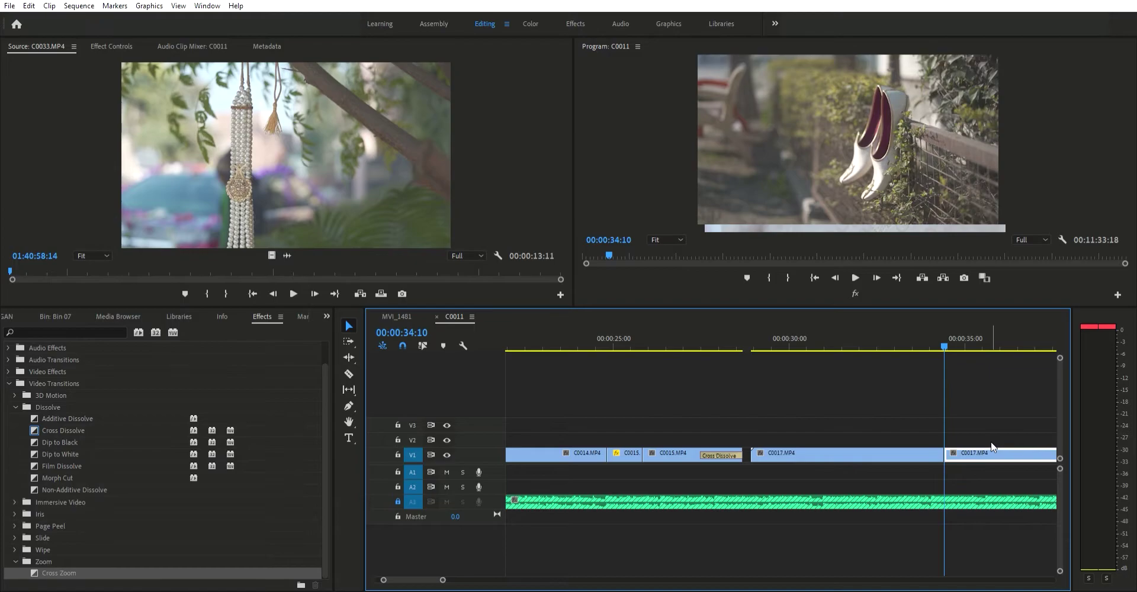
pyautogui.press('Delete')
# Step: Add a Cross Dissolve to the start of C0017.MP4, close the gap before it, and preview the transition
pyautogui.click(959, 453)
pyautogui.hotkey('ctrl', 'd')
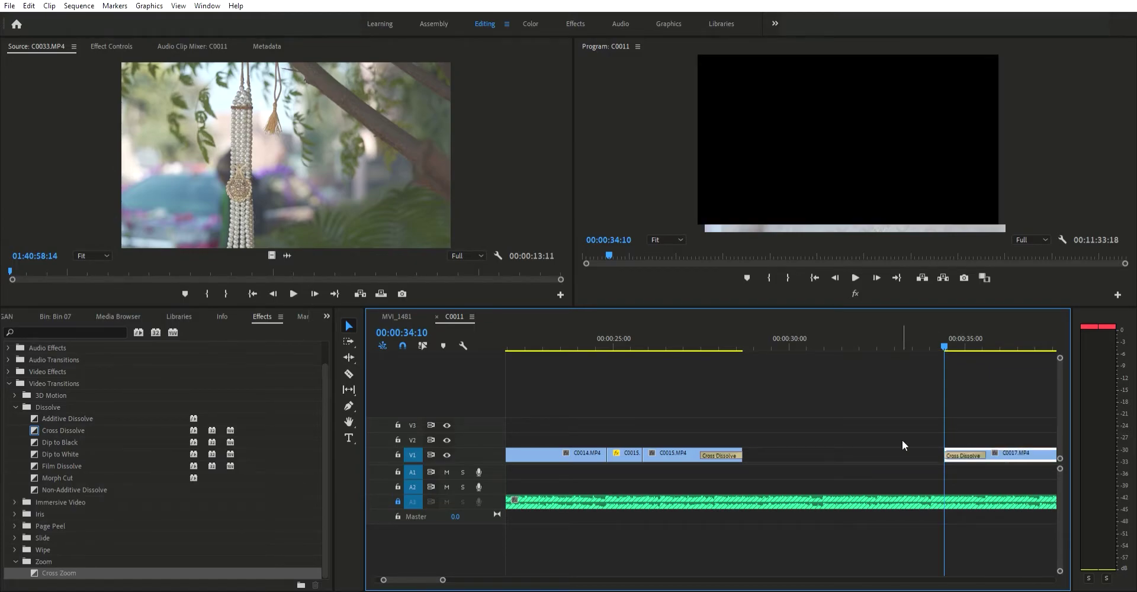
pyautogui.click(888, 452)
pyautogui.press('Delete')
pyautogui.click(739, 335)
pyautogui.press('space')
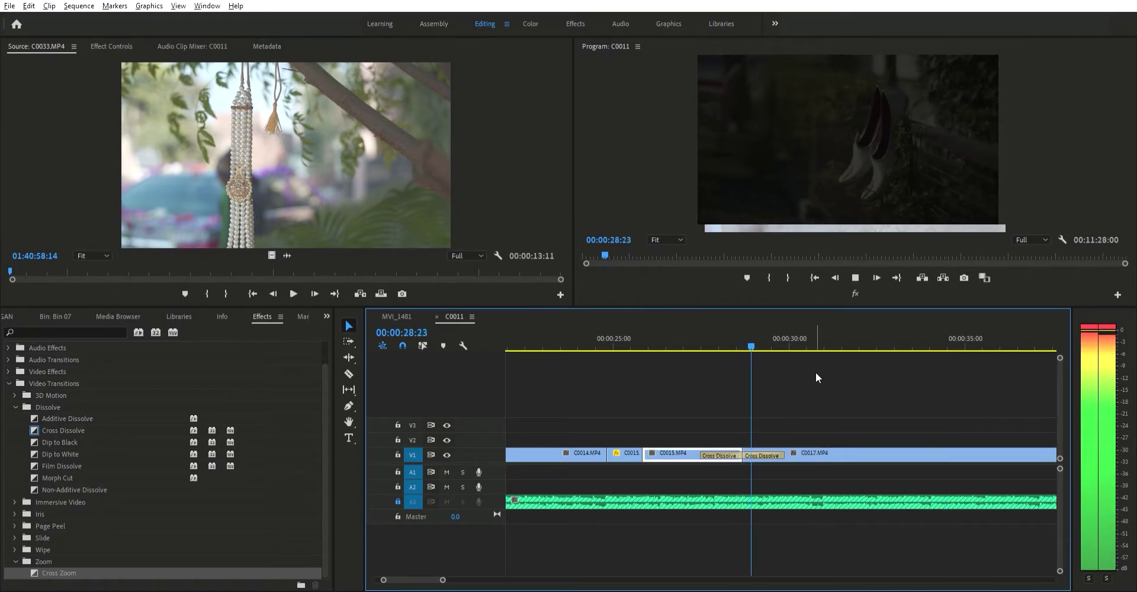
# Step: Cut off C0017.MP4 after about 00:00:34:14 and close the gap before C0018.MP4
pyautogui.press('-')
pyautogui.scroll(-4, 815, 372)
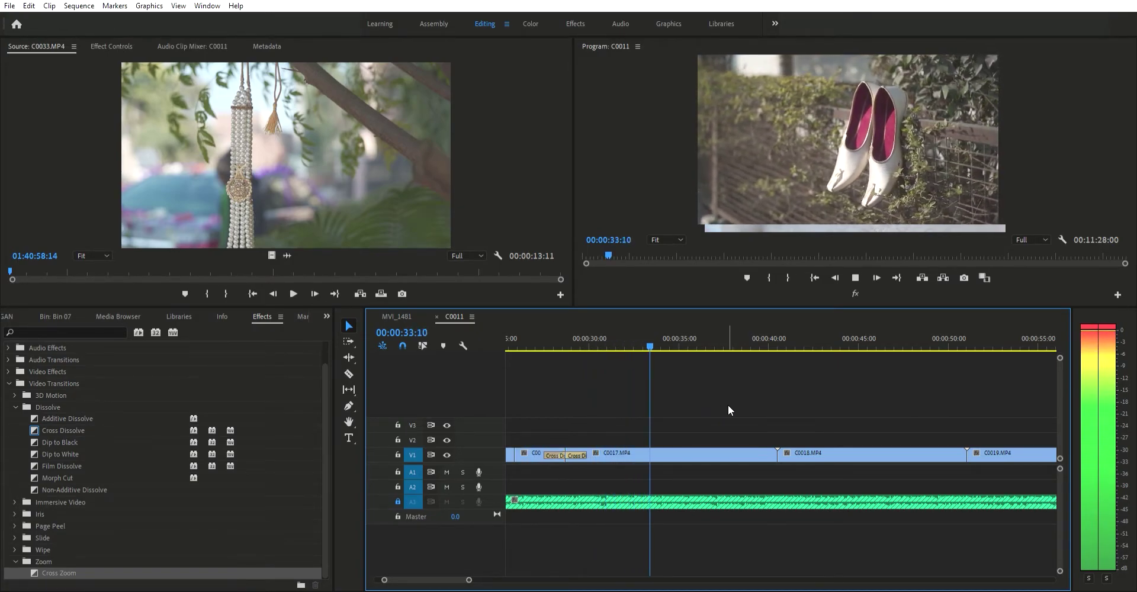
pyautogui.click(707, 450)
pyautogui.hotkey('ctrl', 'k')
pyautogui.press('space')
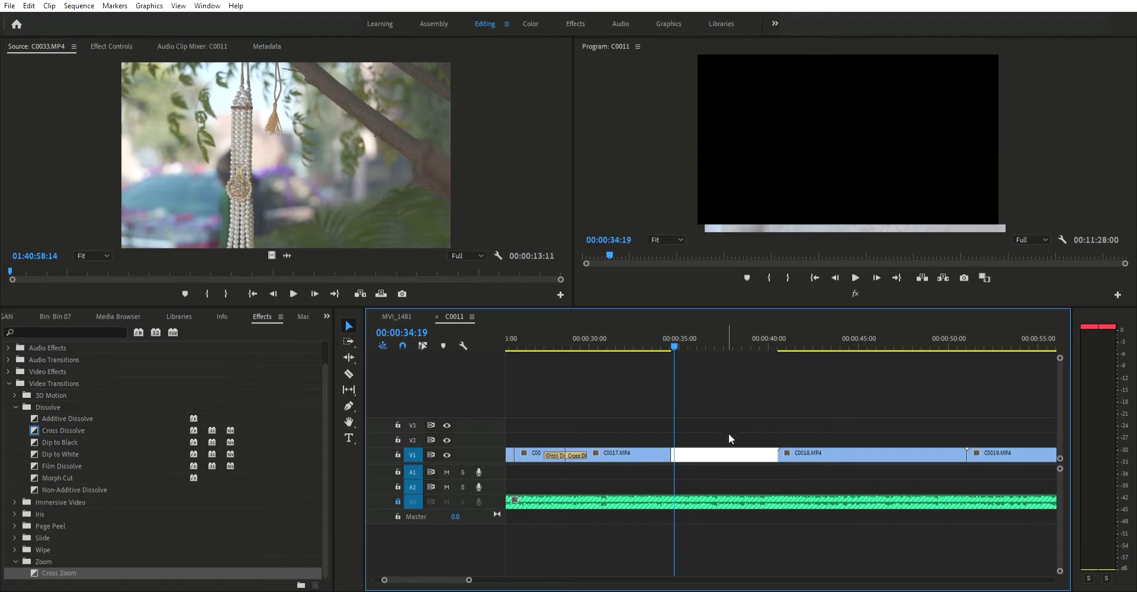
pyautogui.hotkey('shift', 'Delete')
pyautogui.press('space')
# Step: Remove the opening of C0018.MP4 before about 00:00:37
pyautogui.click(751, 452)
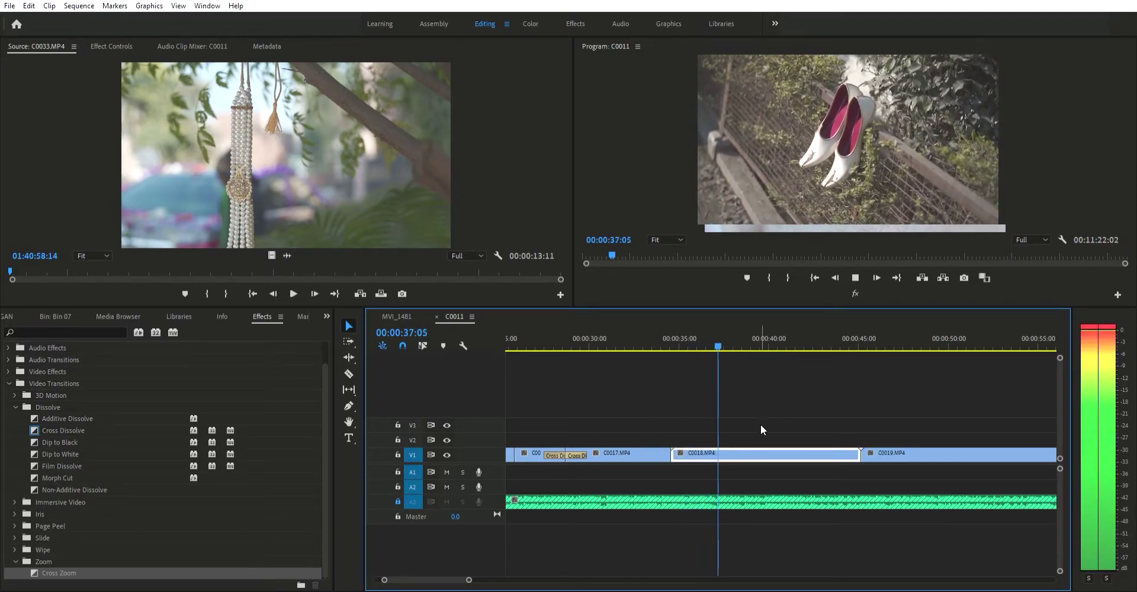
pyautogui.press('space')
pyautogui.hotkey('ctrl', 'k')
pyautogui.click(707, 450)
pyautogui.press('Delete')
# Step: Play part of C0019.MP4 and delete the remaining piece of C0018.MP4
pyautogui.click(936, 328)
pyautogui.scroll(-1, 906, 375)
pyautogui.press('space')
pyautogui.scroll(-2, 904, 379)
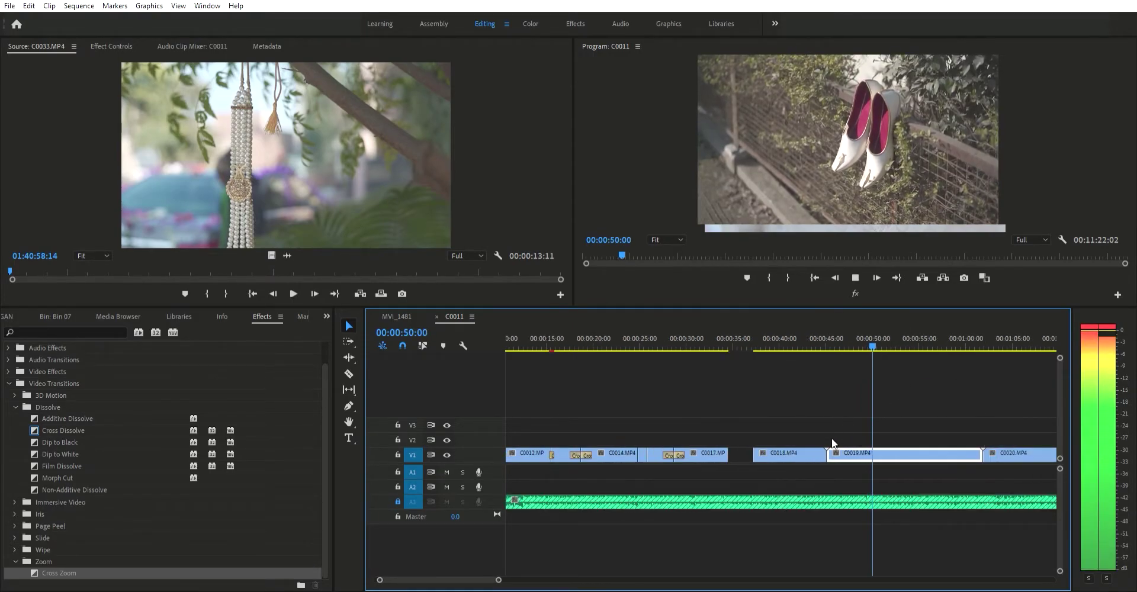
pyautogui.press('space')
pyautogui.click(812, 450)
pyautogui.press('Delete')
# Step: Remove the opening of C0020.MP4 before 00:01:06:10 and move the rest to track V2 at the end of C0017.MP4
pyautogui.moveTo(923, 341); pyautogui.dragTo(997, 355)
pyautogui.scroll(-2, 990, 367)
pyautogui.press('space')
pyautogui.click(900, 336)
pyautogui.hotkey('ctrl', 'k')
pyautogui.moveTo(930, 453); pyautogui.dragTo(594, 448)
# Step: Add Cross Dissolves to the end of C0017.MP4 and both ends of C0020.MP4, and play the transition between them
pyautogui.click(597, 452)
pyautogui.hotkey('ctrl', 'd')
pyautogui.click(630, 436)
pyautogui.hotkey('ctrl', 'd')
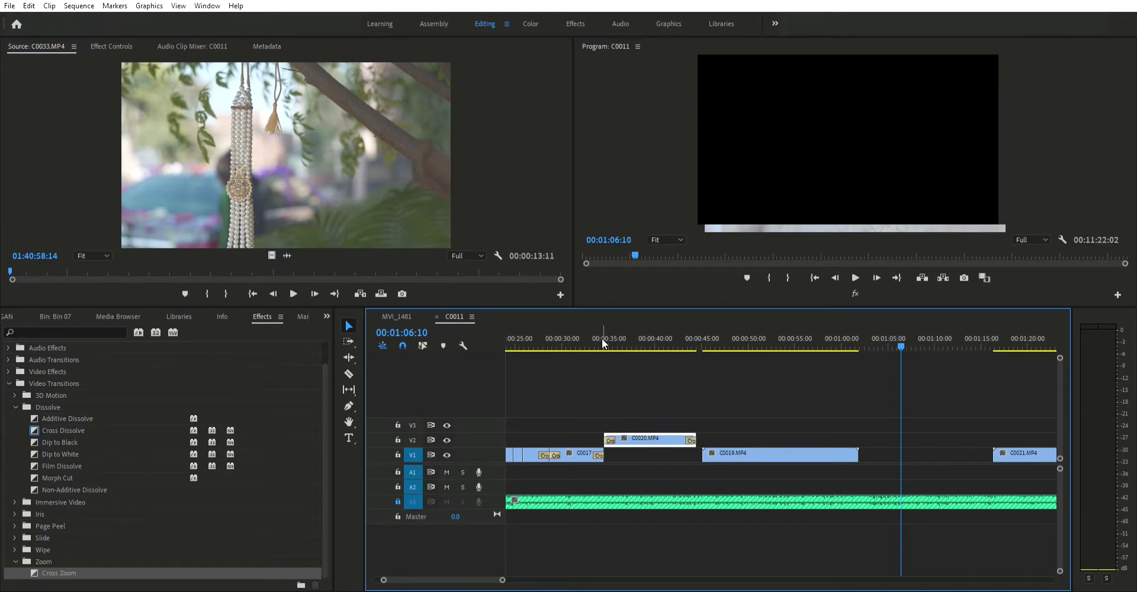
pyautogui.click(602, 339)
pyautogui.press('=')
pyautogui.press('space')
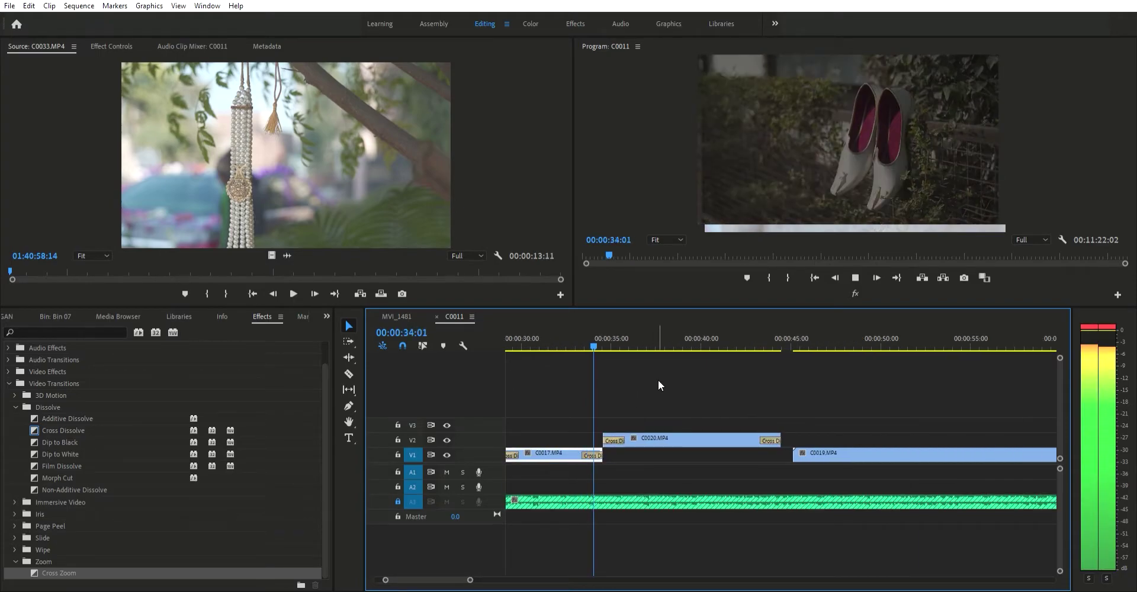
pyautogui.press('=')
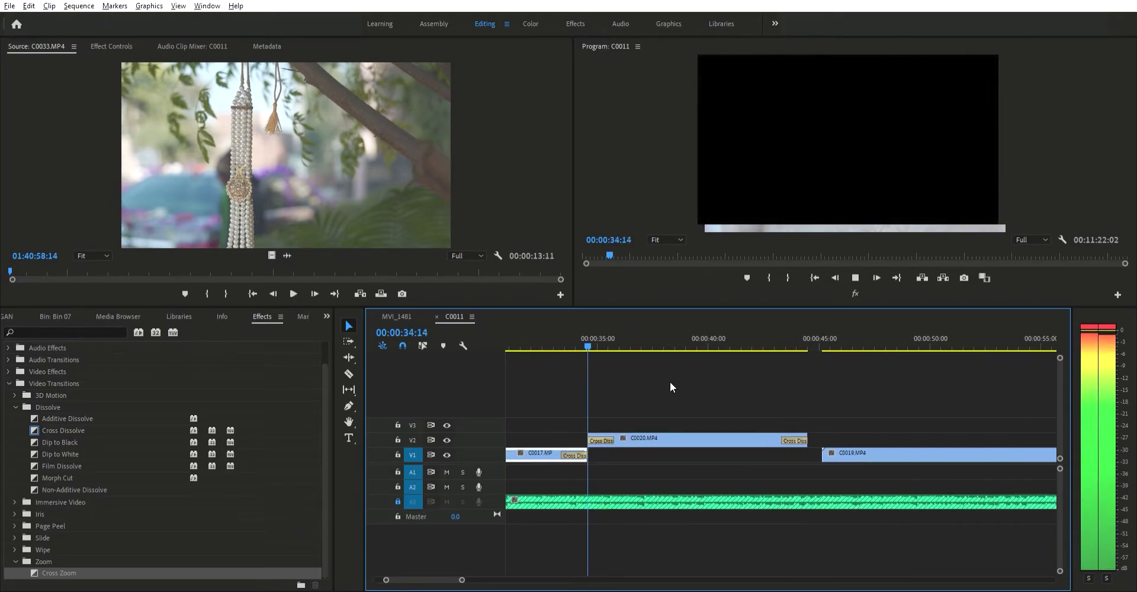
pyautogui.press('=')
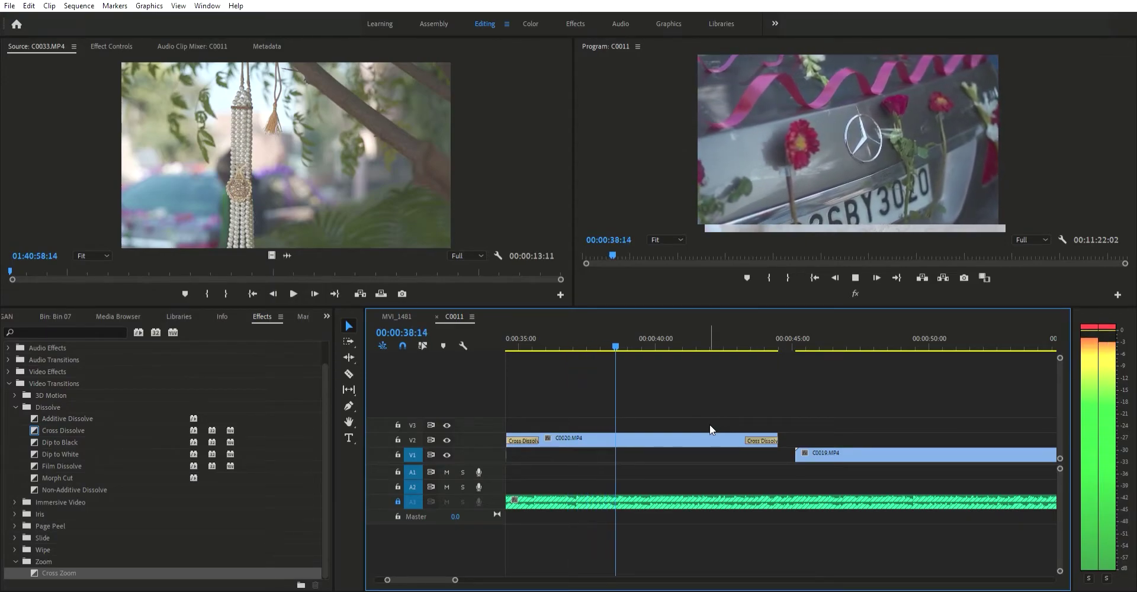
# Step: Cut off C0020.MP4 on track V2 after about 00:00:40
pyautogui.click(694, 436)
pyautogui.hotkey('ctrl', 'k')
pyautogui.press('space')
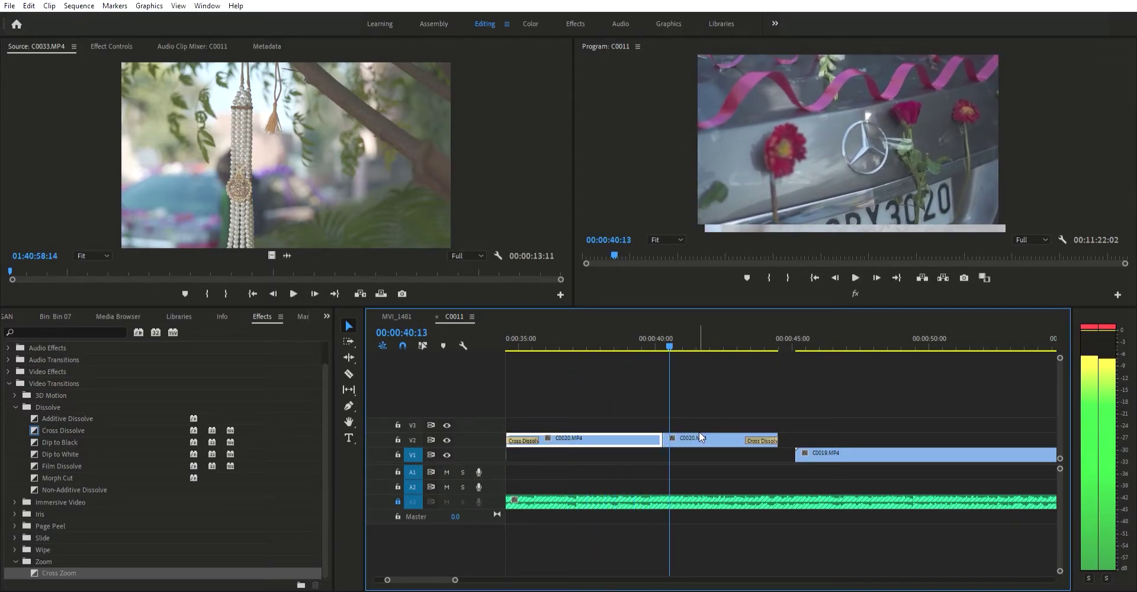
pyautogui.click(698, 435)
pyautogui.press('Delete')
# Step: Move the trimmed C0020.MP4 down to track V1, directly after C0017.MP4
pyautogui.scroll(-2, 638, 430)
pyautogui.click(628, 435)
pyautogui.moveTo(626, 437); pyautogui.dragTo(629, 454)
# Step: Remove C0019.MP4 and close the gaps so that C0021.MP4 directly follows C0020.MP4
pyautogui.click(707, 454)
pyautogui.press('Delete')
pyautogui.press('space')
pyautogui.scroll(2, 737, 407)
pyautogui.press('space')
pyautogui.click(719, 450)
pyautogui.press('Delete')
pyautogui.click(755, 450)
pyautogui.press('Delete')
# Step: Play C0021.MP4 and remove its opening before 00:00:45:08
pyautogui.scroll(-1, 755, 447)
pyautogui.press('space')
pyautogui.scroll(4, 745, 441)
pyautogui.scroll(-2, 891, 422)
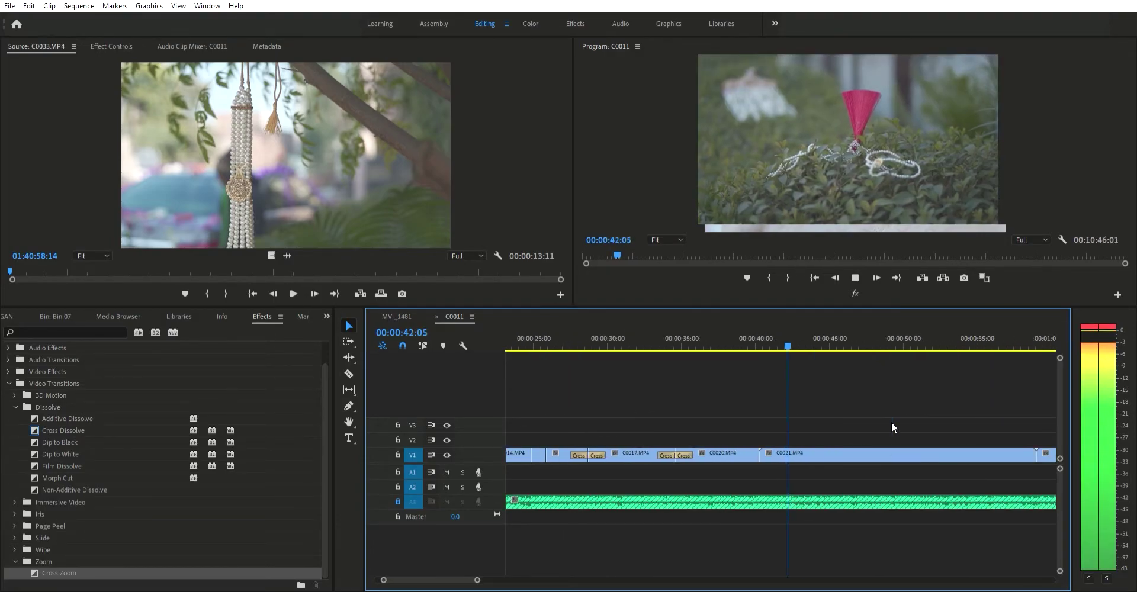
pyautogui.moveTo(821, 339); pyautogui.dragTo(836, 431)
pyautogui.hotkey('ctrl', 'k')
pyautogui.click(812, 455)
pyautogui.press('Delete')
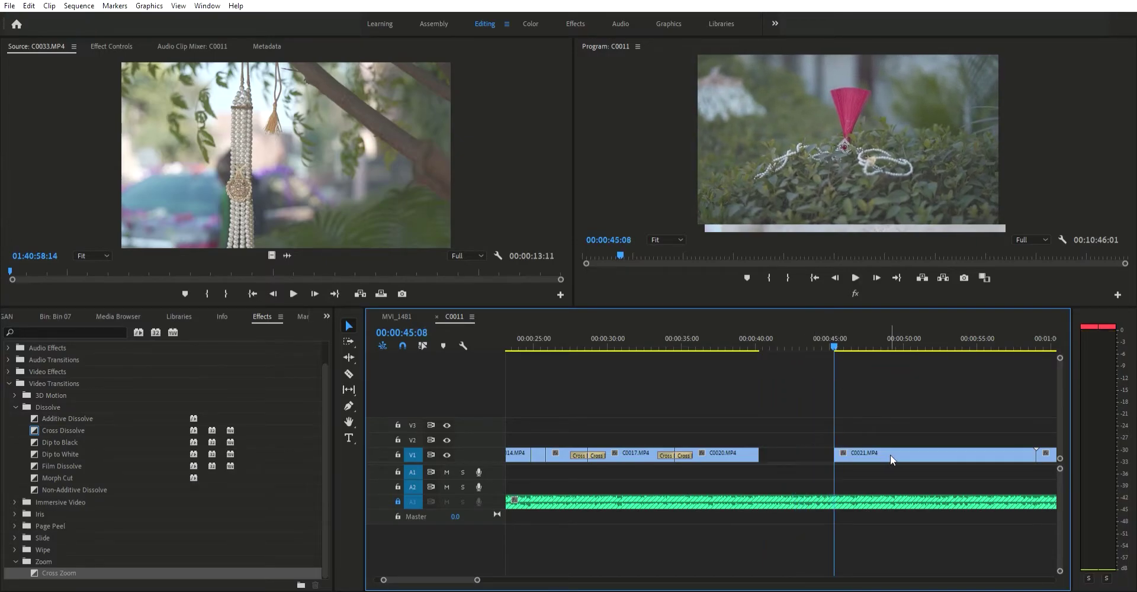
# Step: Add Cross Dissolves to the end of C0020.MP4 and the start of C0021.MP4, close the gap between them, and preview the transition
pyautogui.click(748, 451)
pyautogui.hotkey('ctrl', 'd')
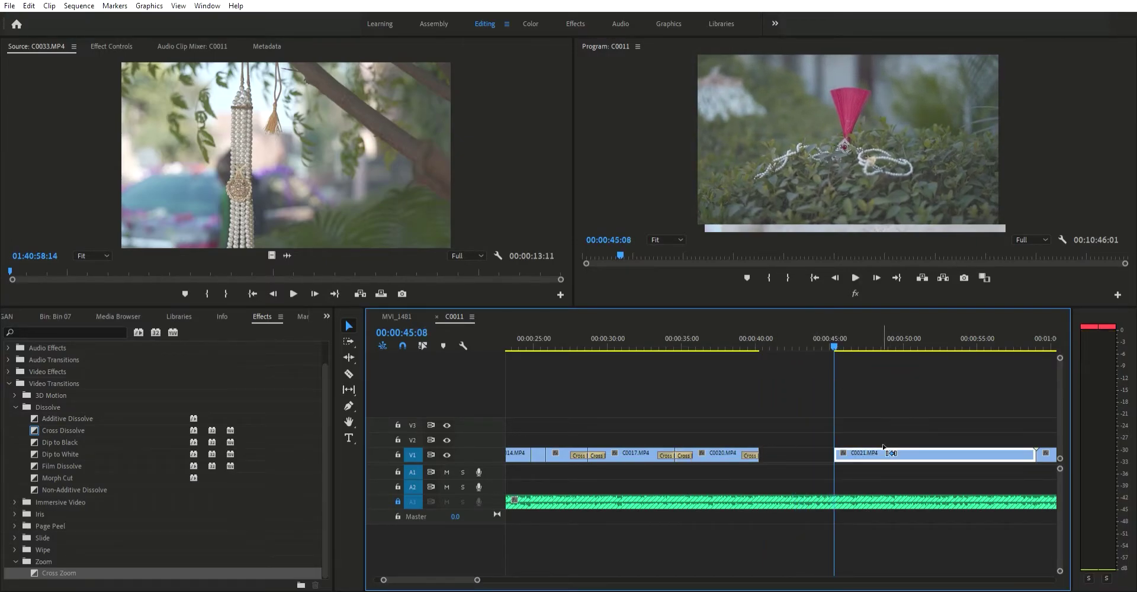
pyautogui.click(817, 449)
pyautogui.press('Delete')
pyautogui.click(757, 324)
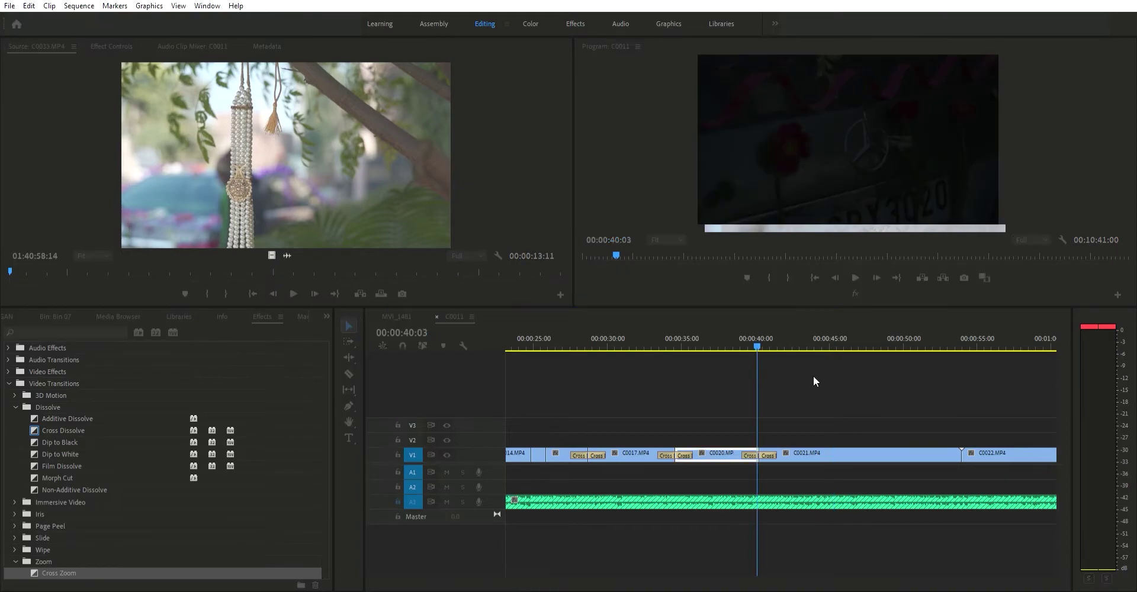
pyautogui.scroll(1, 815, 379)
pyautogui.press('space')
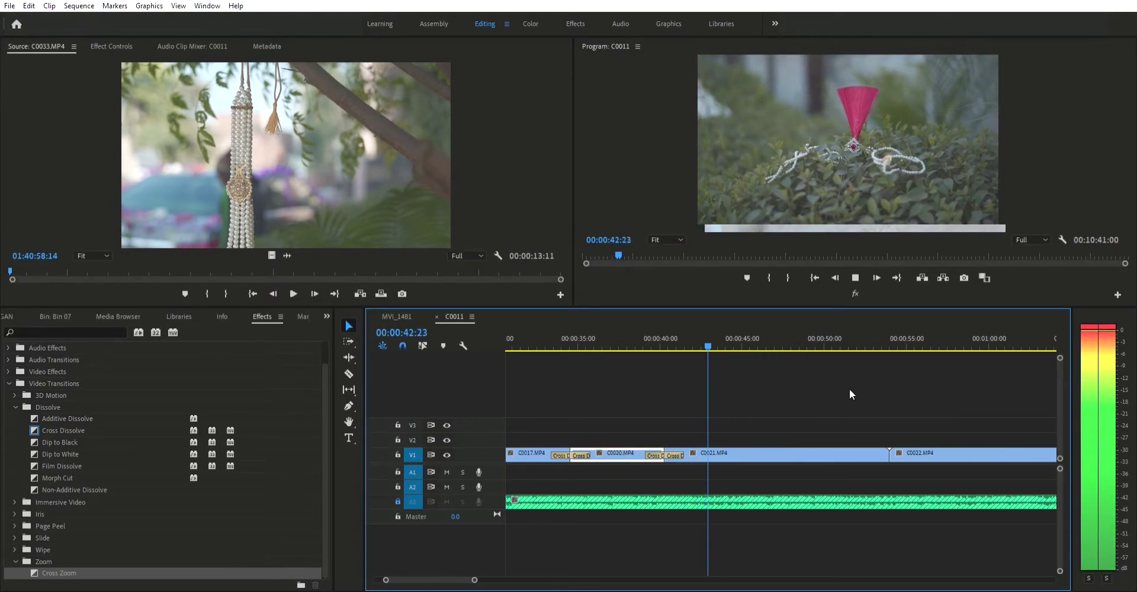
# Step: Cut off C0021.MP4 after about 00:00:46, close the gap before C0022.MP4, and play on
pyautogui.scroll(2, 831, 425)
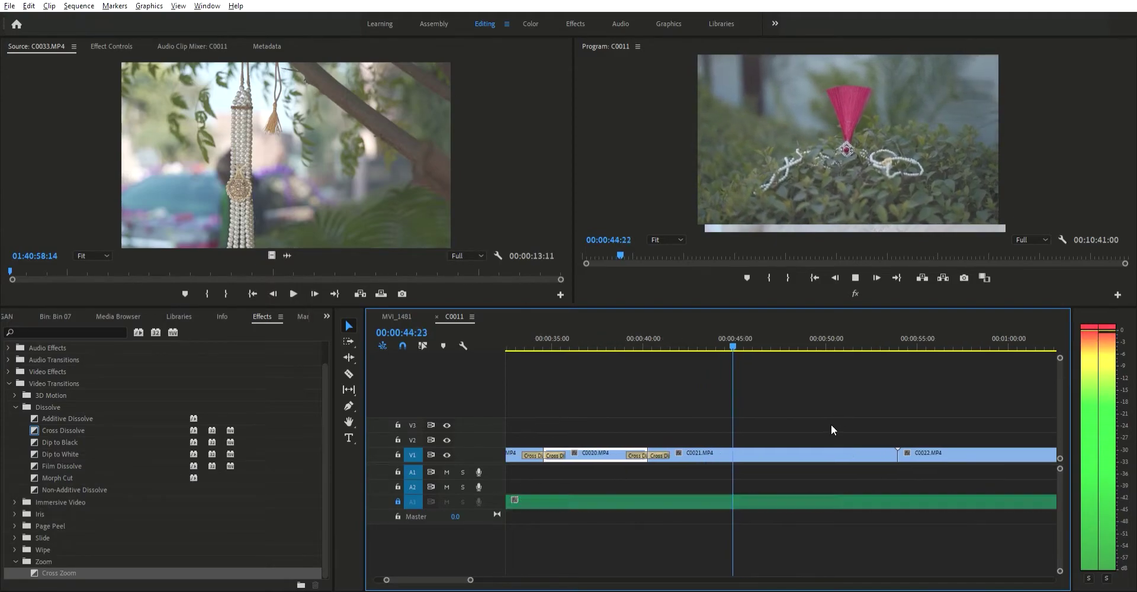
pyautogui.click(821, 450)
pyautogui.hotkey('ctrl', 'k')
pyautogui.click(817, 445)
pyautogui.press('Delete')
pyautogui.click(812, 451)
pyautogui.press('Delete')
pyautogui.press('space')
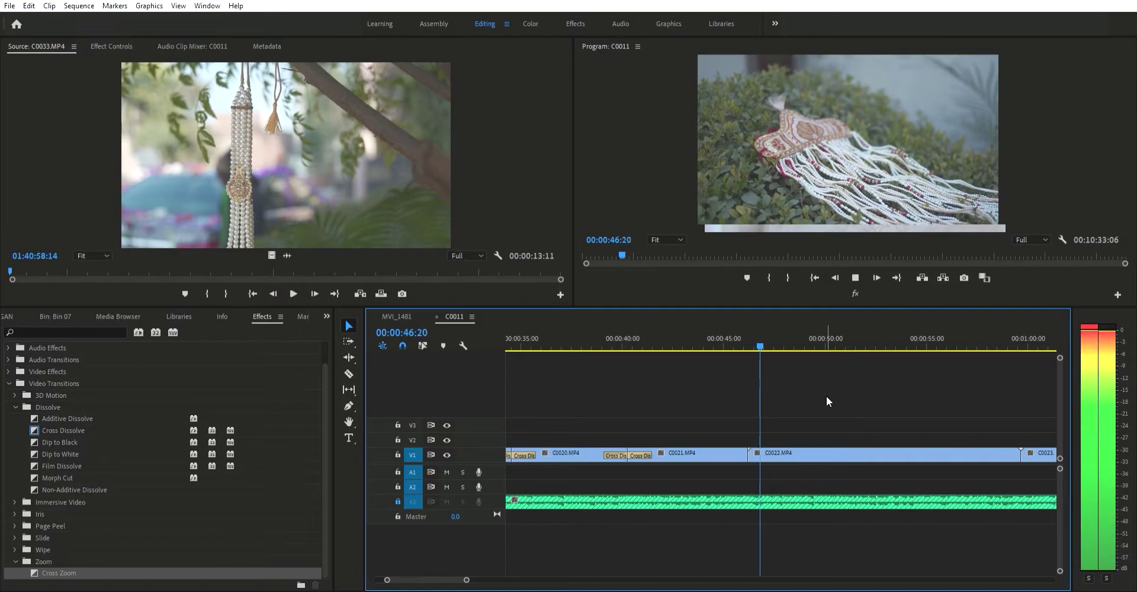
# Step: Remove about the first five seconds of C0022.MP4, close the gap, and preview the cut from 00:00:45:09
pyautogui.click(830, 344)
pyautogui.hotkey('ctrl', 'k')
pyautogui.click(816, 452)
pyautogui.press('Delete')
pyautogui.click(761, 453)
pyautogui.press('Delete')
pyautogui.click(732, 339)
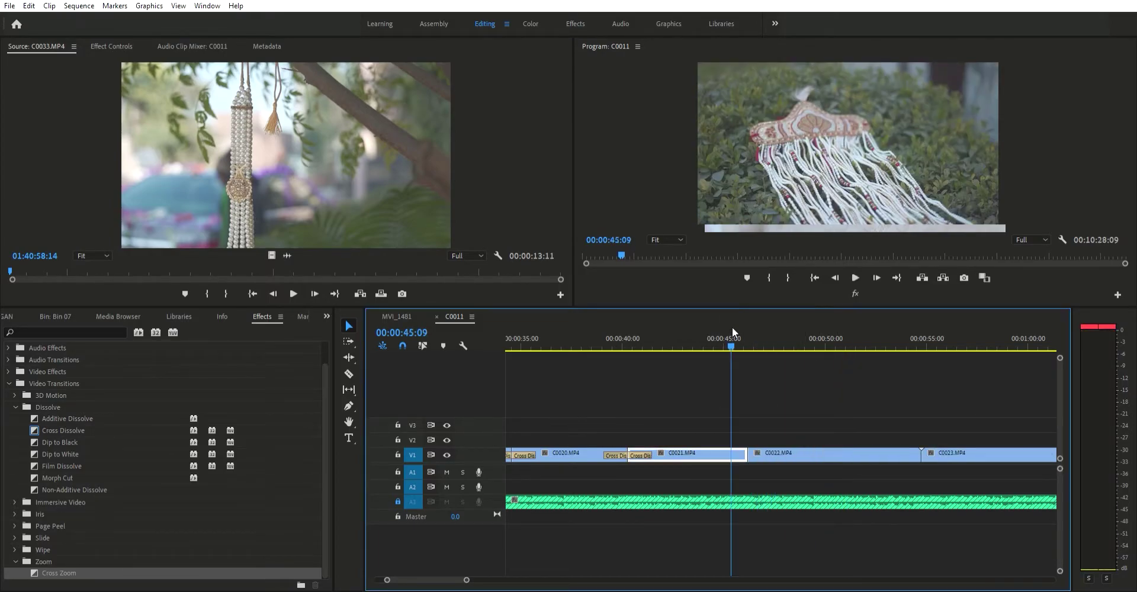
pyautogui.press('space')
pyautogui.press('=')
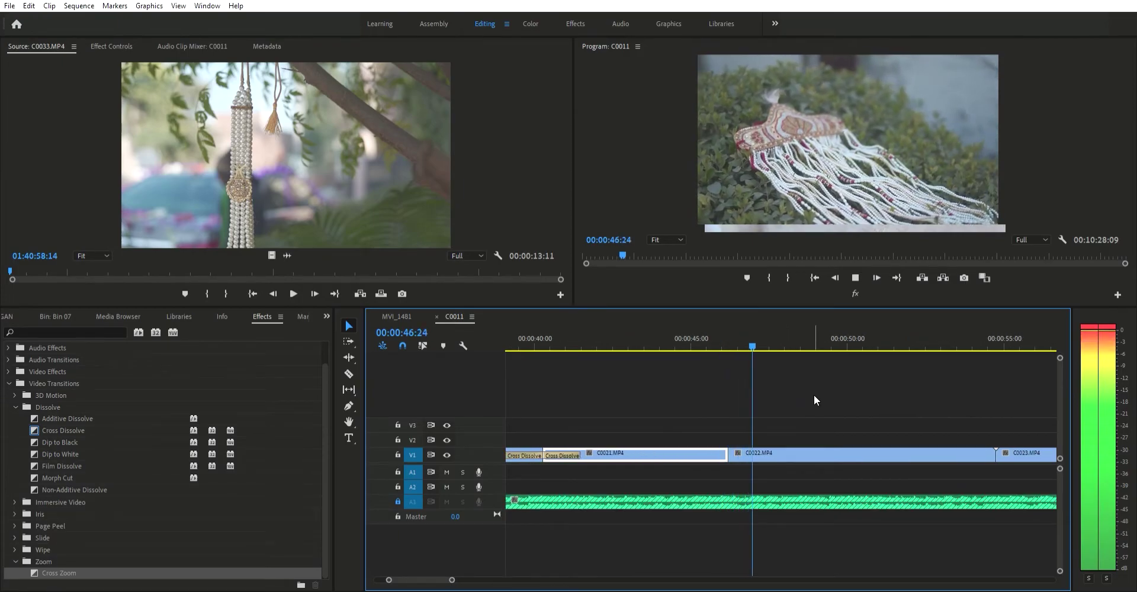
# Step: Cut off C0022.MP4 after 00:00:49:13, leaving a gap before C0023.MP4
pyautogui.press('-')
pyautogui.click(808, 450)
pyautogui.hotkey('ctrl', 'k')
pyautogui.click(823, 451)
pyautogui.press('space')
pyautogui.press('Delete')
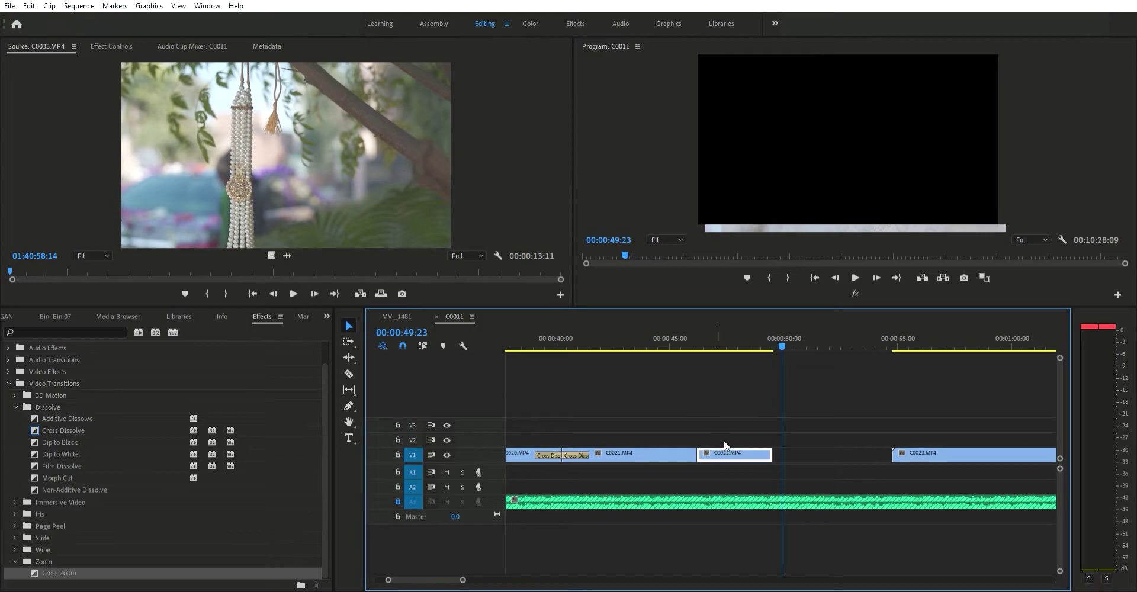
# Step: Apply a Dip to White transition between C0021.MP4 and C0022.MP4 and preview it
pyautogui.click(58, 454)
pyautogui.scroll(1, 59, 473)
pyautogui.scroll(-1, 61, 473)
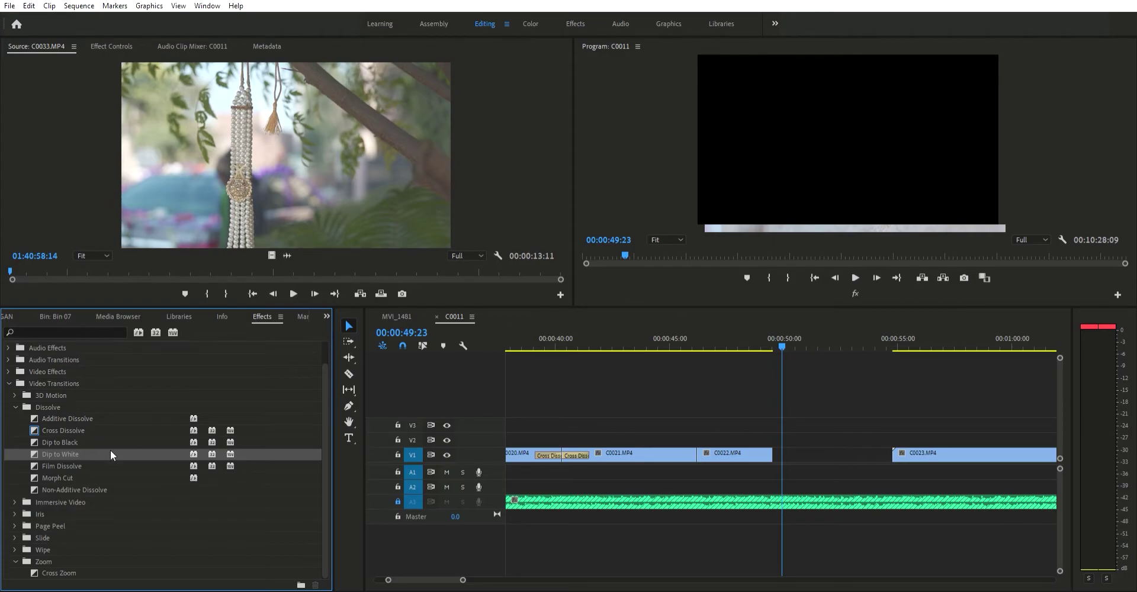
pyautogui.moveTo(58, 449); pyautogui.dragTo(712, 450)
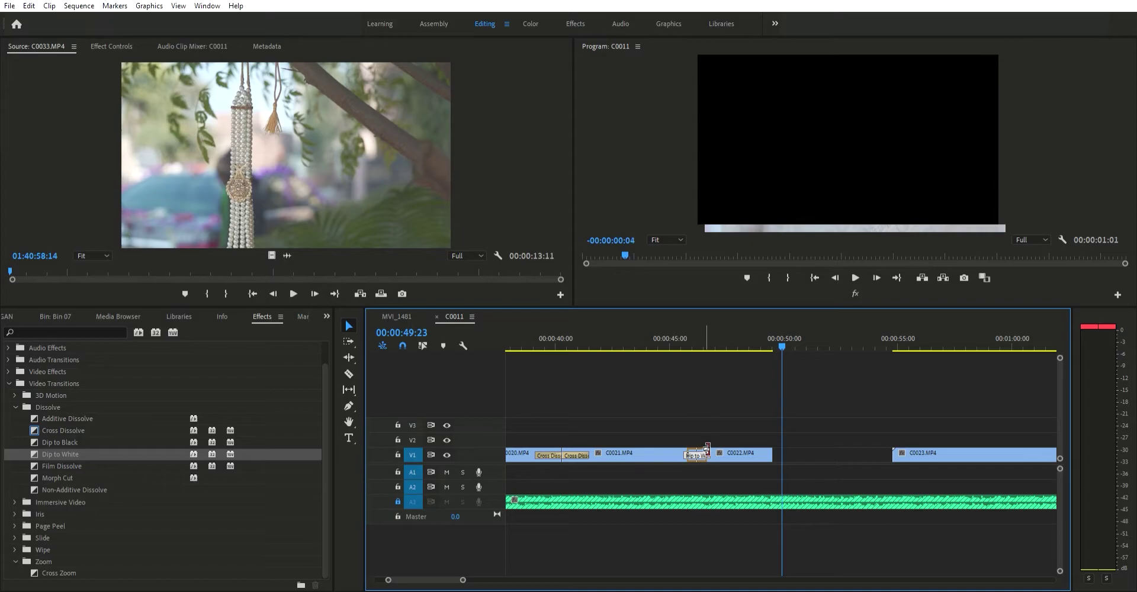
pyautogui.click(692, 334)
pyautogui.keyDown('alt'); pyautogui.scroll(2, 706, 371); pyautogui.keyUp('alt')
pyautogui.press('space')
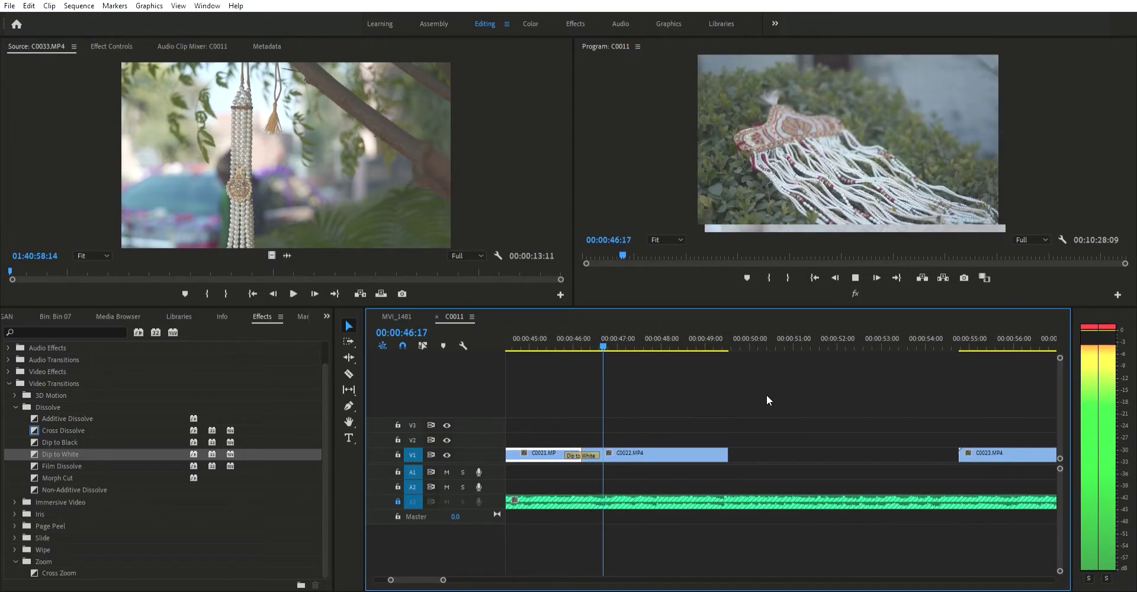
pyautogui.press('space')
# Step: Add a Cross Dissolve to the end of C0022.MP4 and close the gap before C0023.MP4
pyautogui.click(720, 451)
pyautogui.hotkey('ctrl', 'd')
pyautogui.click(761, 451)
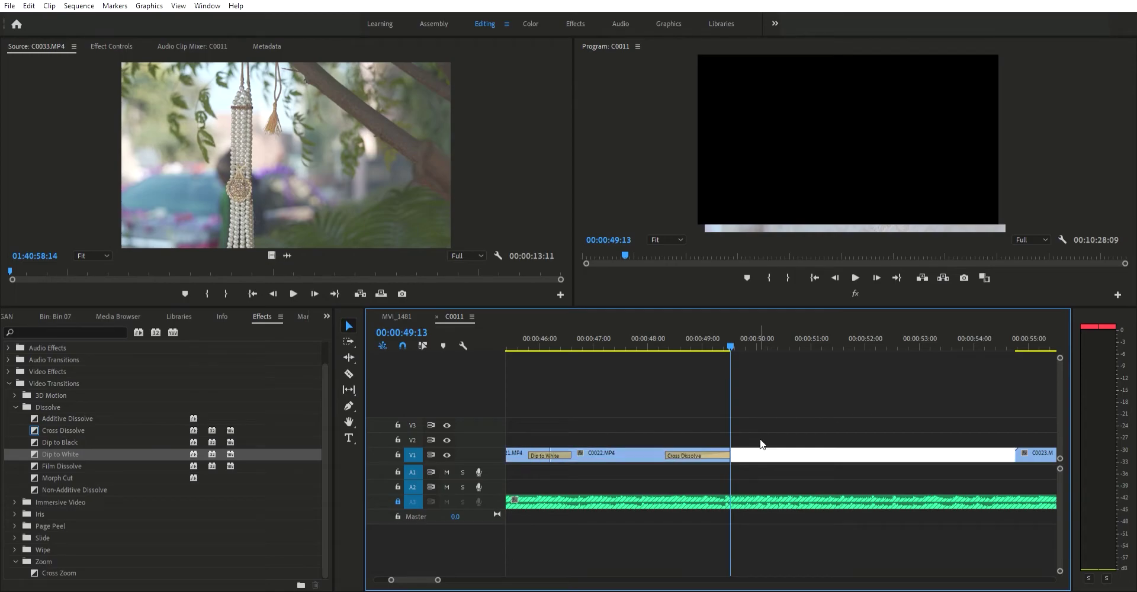
pyautogui.press('Delete')
pyautogui.press('space')
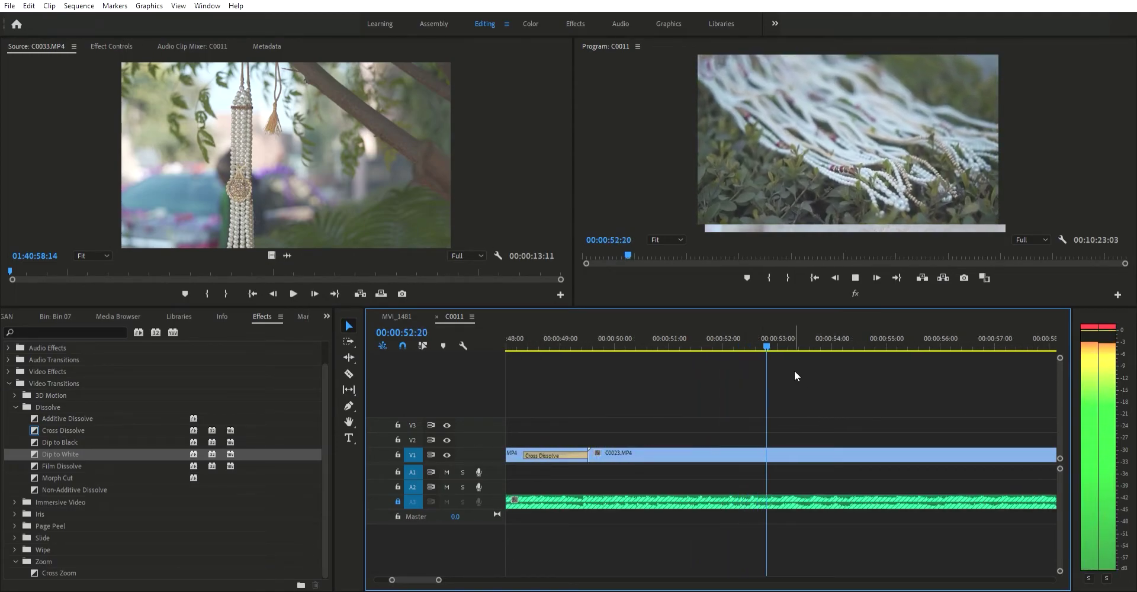
# Step: Play through the following footage, remove C0023.MP4, and close the gap before C0024.MP4
pyautogui.scroll(-2, 865, 387)
pyautogui.scroll(-2, 930, 349)
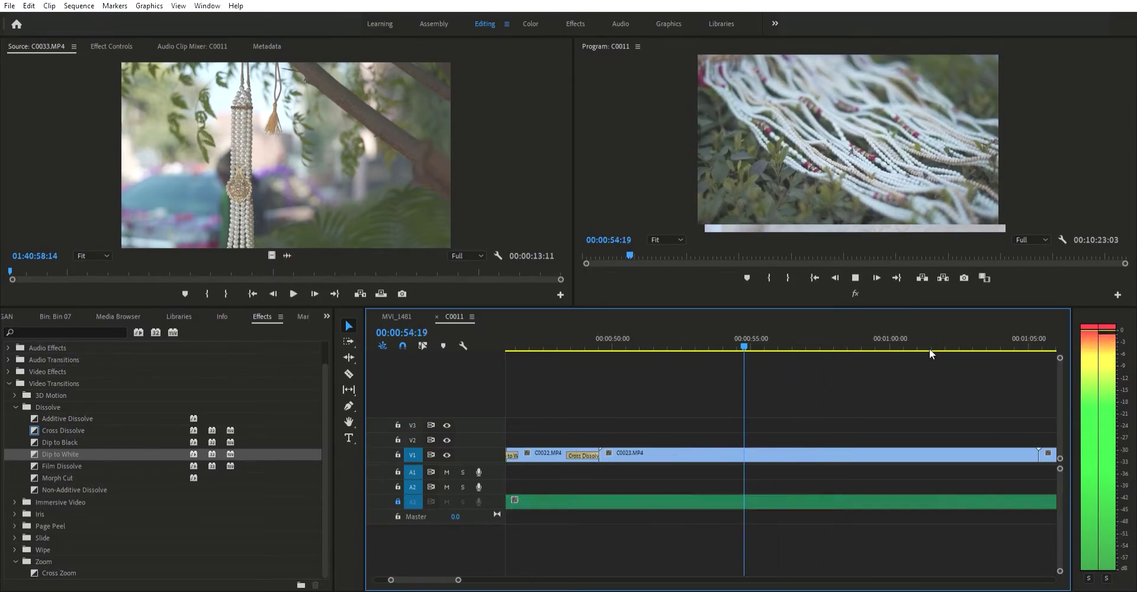
pyautogui.scroll(-2, 886, 367)
pyautogui.scroll(-2, 907, 334)
pyautogui.click(781, 335)
pyautogui.press('space')
pyautogui.scroll(2, 800, 380)
pyautogui.press('space')
pyautogui.press('Delete')
pyautogui.click(738, 452)
pyautogui.press('Delete')
# Step: Remove the opening of C0024.MP4 before 00:00:56:11, add a Cross Dissolve to its start, and close the gap
pyautogui.moveTo(584, 338); pyautogui.dragTo(677, 346)
pyautogui.hotkey('ctrl', 'k')
pyautogui.press('Delete')
pyautogui.click(705, 451)
pyautogui.hotkey('ctrl', 'd')
pyautogui.click(640, 451)
pyautogui.press('Delete')
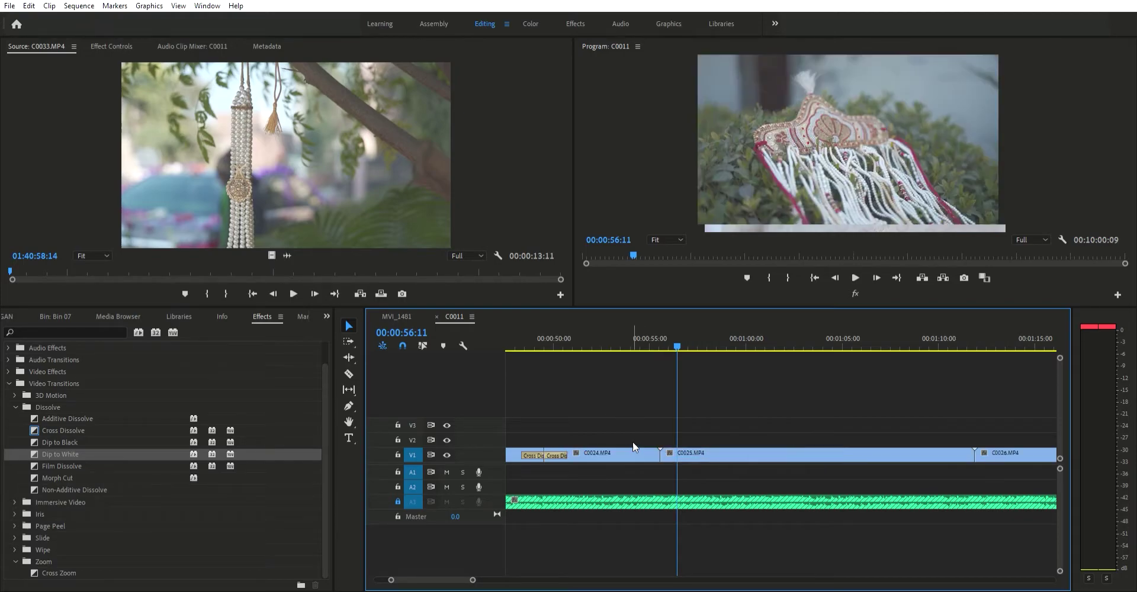
# Step: Play the sequence from 00:00:49:19 to check the Cross Dissolve into C0024.MP4
pyautogui.click(549, 336)
pyautogui.scroll(3, 578, 357)
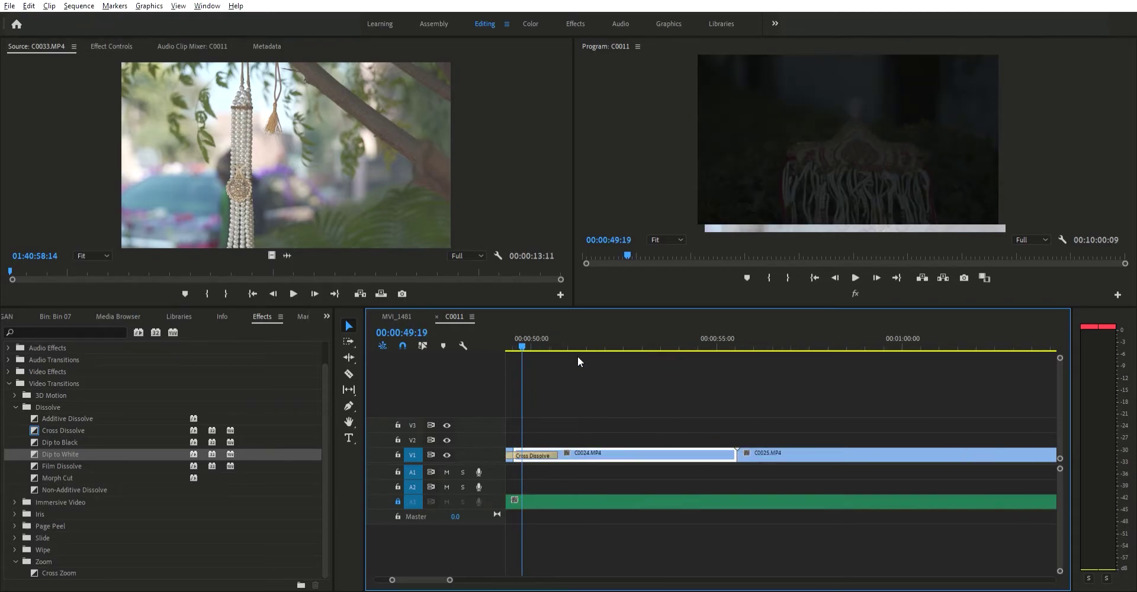
pyautogui.press('space')
pyautogui.scroll(-1, 802, 396)
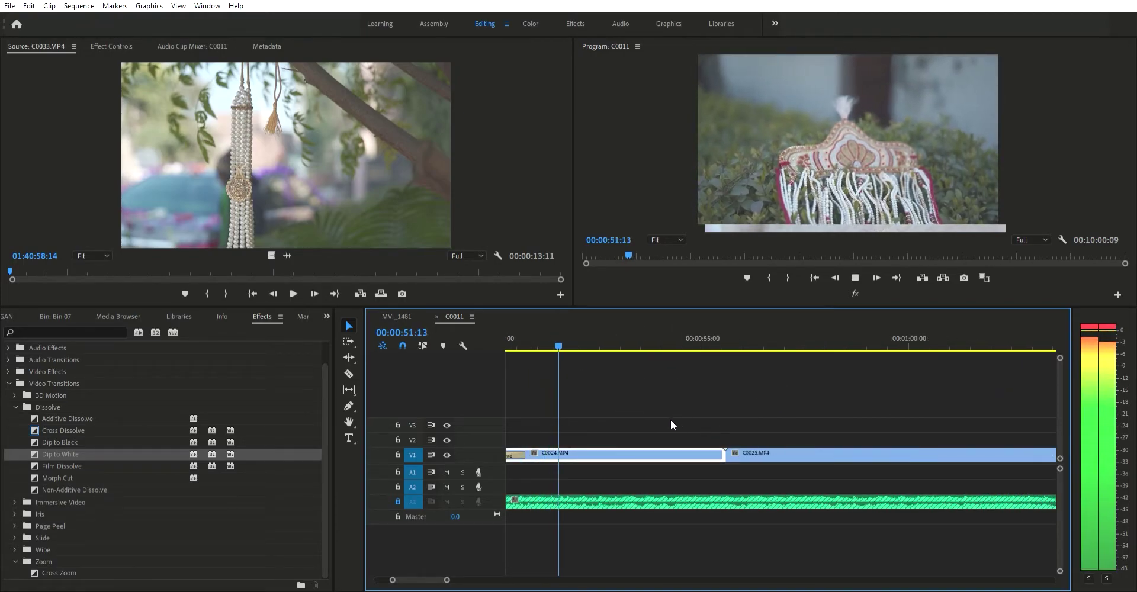
pyautogui.scroll(1, 670, 420)
# Step: Split C0024.MP4, remove its remainder, and close the gap before C0025.MP4
pyautogui.click(686, 409)
pyautogui.click(681, 443)
pyautogui.hotkey('ctrl', 'k')
pyautogui.press('space')
pyautogui.click(690, 444)
pyautogui.hotkey('shift', 'Delete')
pyautogui.press('Delete')
pyautogui.press('space')
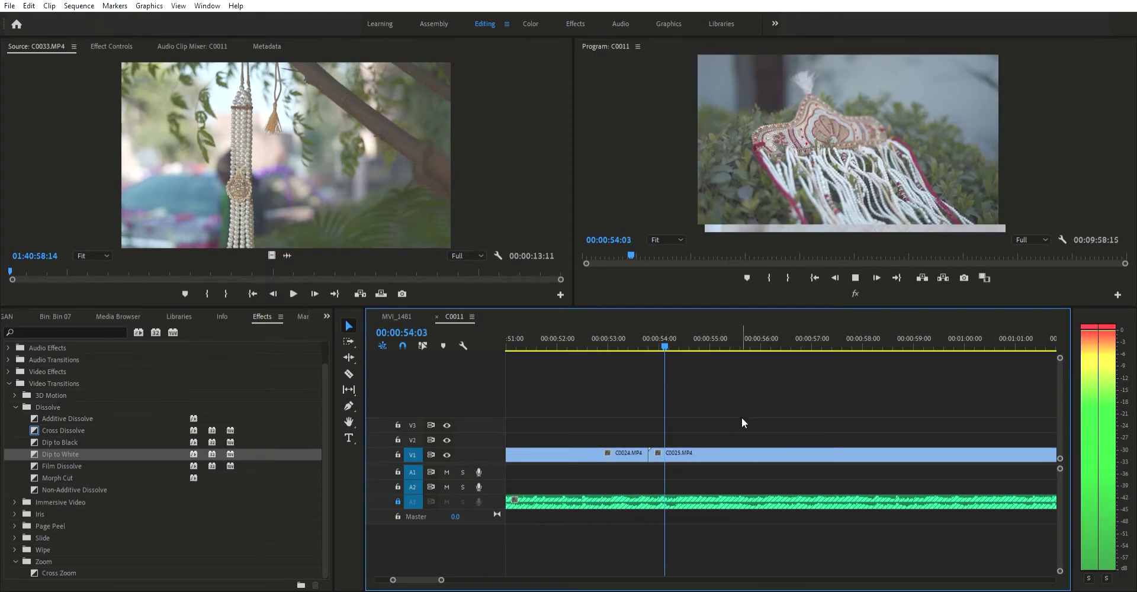
# Step: Remove C0025.MP4 and close the gap before C0026.MP4
pyautogui.press('space')
pyautogui.click(708, 448)
pyautogui.press('Delete')
pyautogui.click(737, 448)
pyautogui.press('Delete')
pyautogui.click(723, 448)
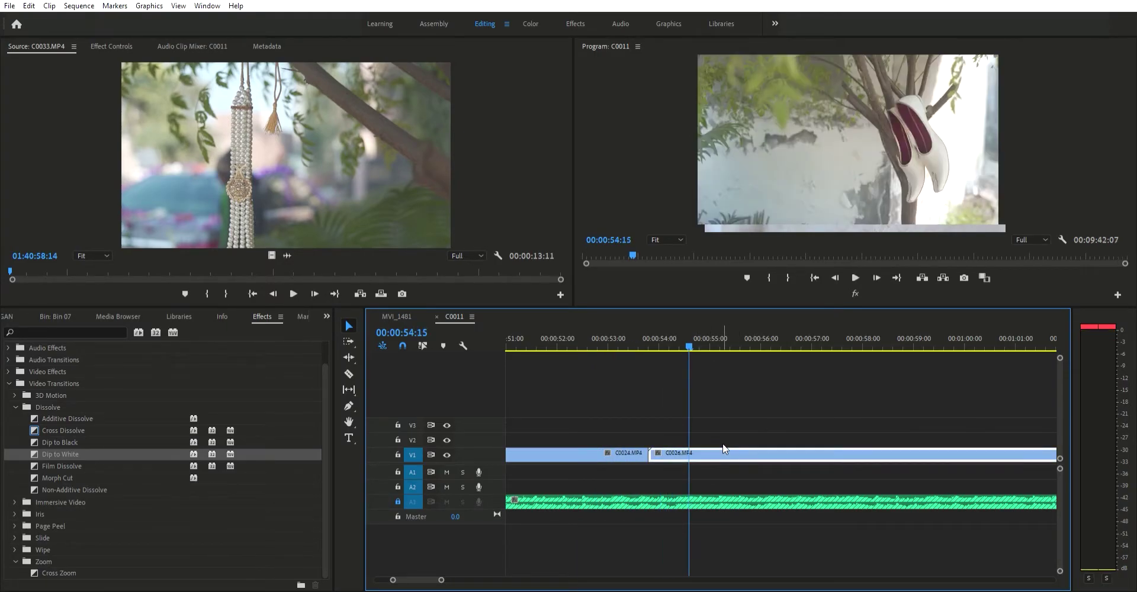
# Step: Split C0026.MP4 at 00:00:55:22 and remove its opening
pyautogui.press('space')
pyautogui.press('space')
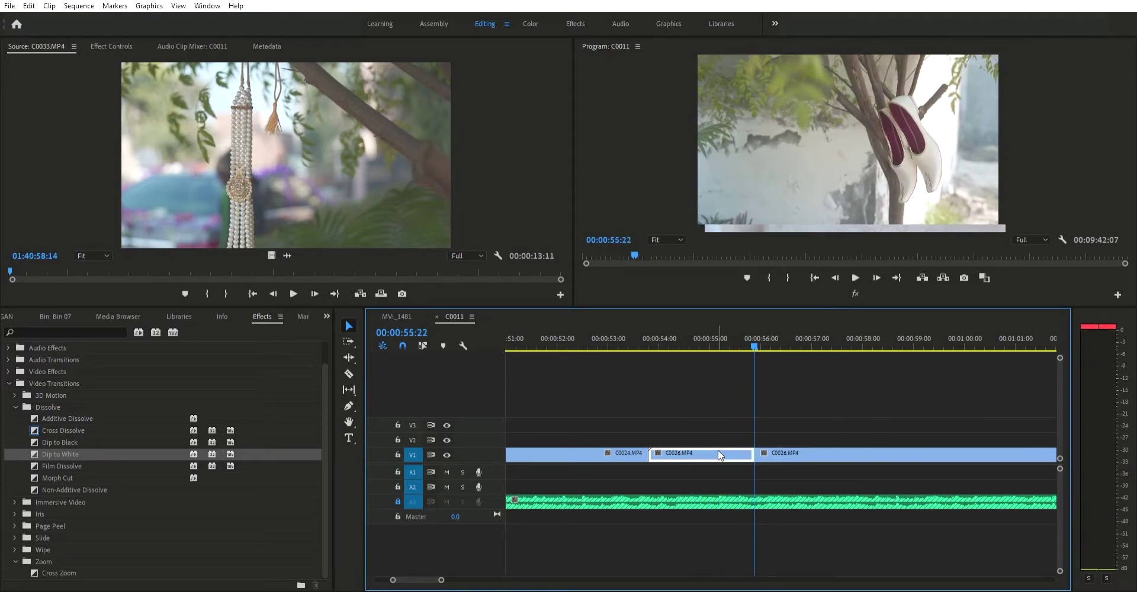
pyautogui.hotkey('ctrl', 'alt', 'q')
# Step: Add Cross Dissolves to the end of C0024.MP4 and the start of C0026.MP4, and close the gap between them
pyautogui.click(616, 446)
pyautogui.hotkey('ctrl', 'd')
pyautogui.click(793, 449)
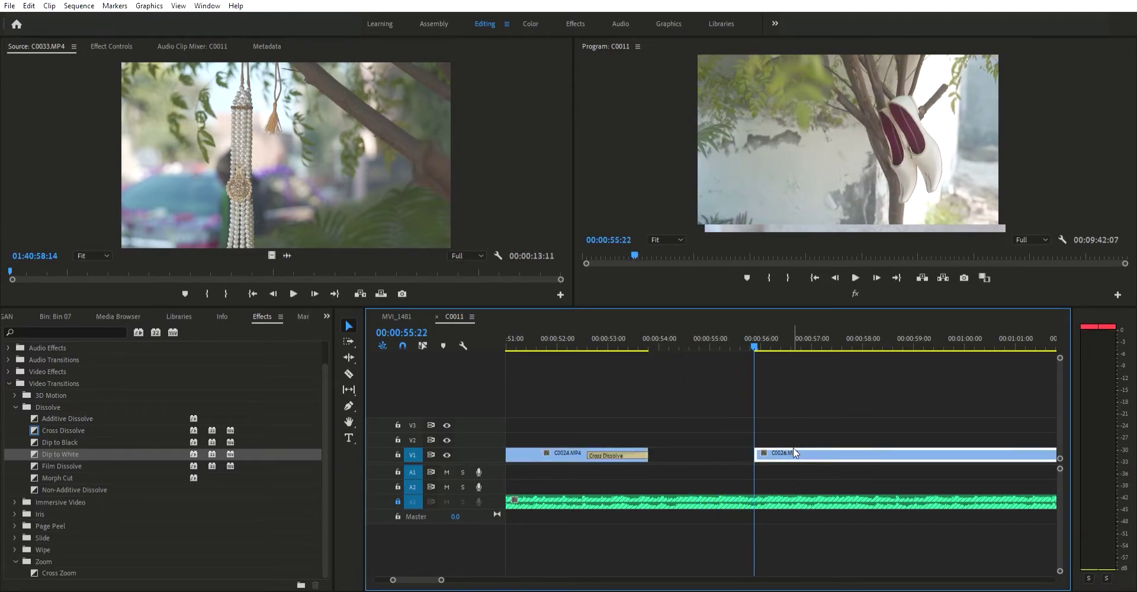
pyautogui.hotkey('ctrl', 'd')
pyautogui.click(717, 448)
pyautogui.press('Delete')
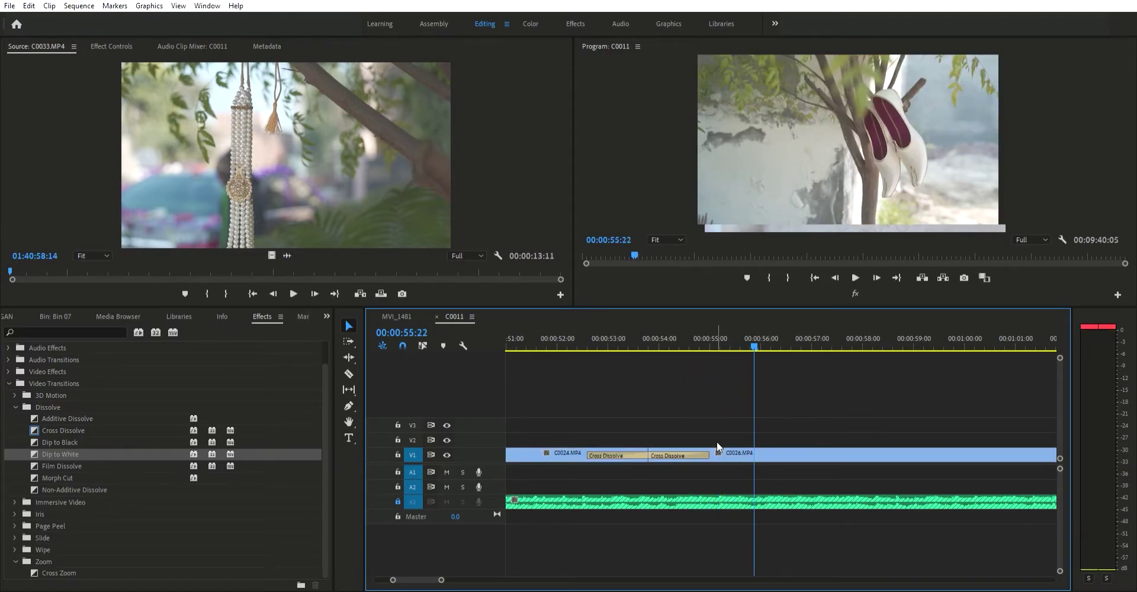
# Step: Play C0026.MP4 and ripple-trim its remainder so C0027.MP4 follows directly
pyautogui.press('space')
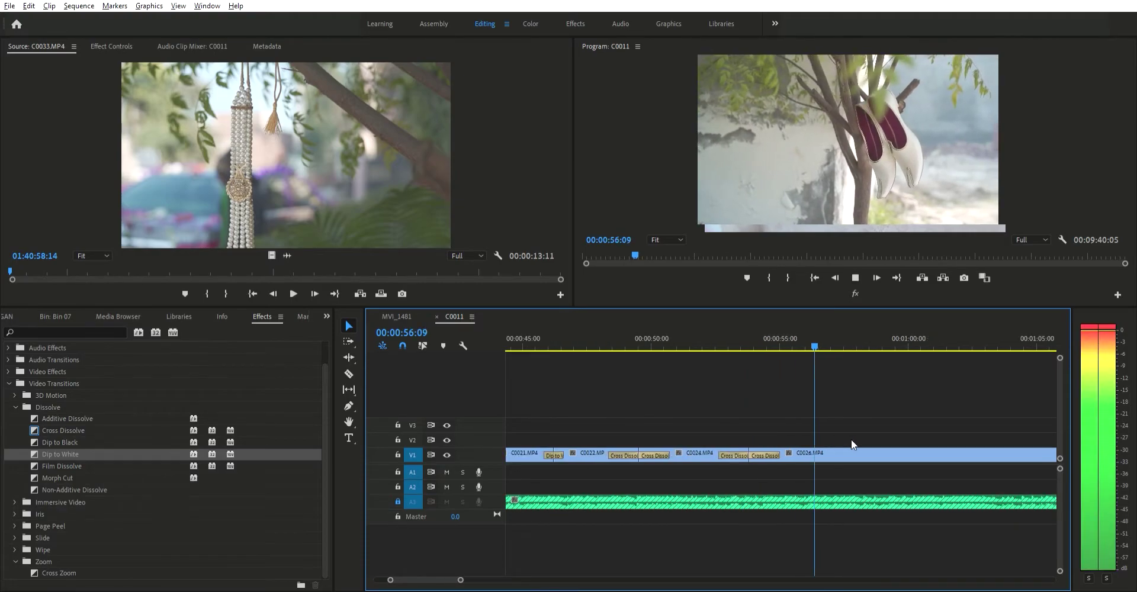
pyautogui.press('-')
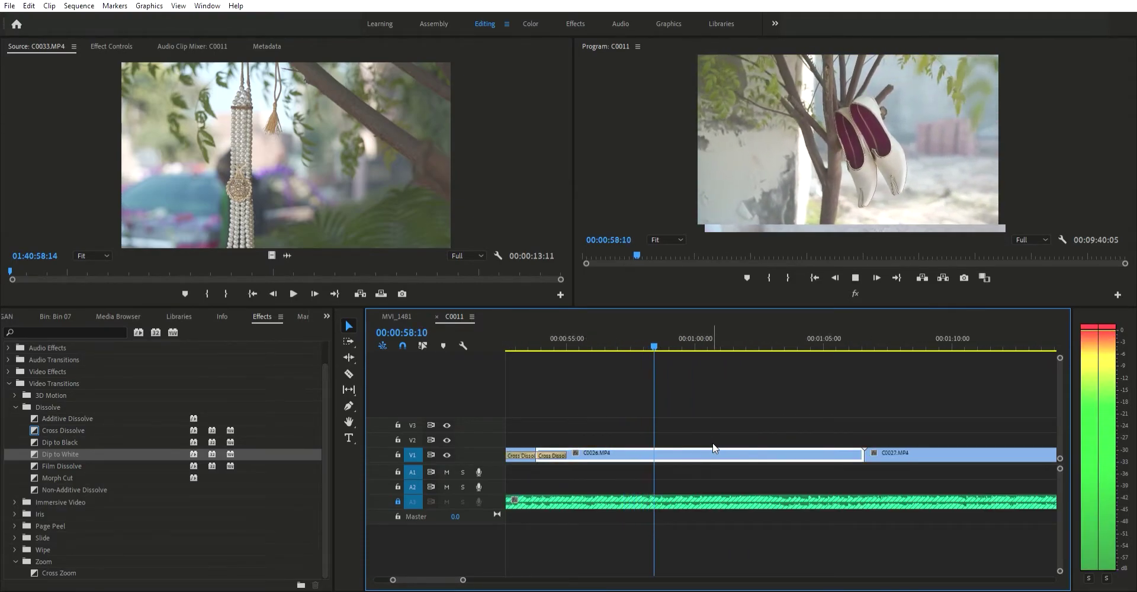
pyautogui.press('w')
pyautogui.press('space')
# Step: Review the opening of C0027.MP4 and ripple-delete the clip so C0028.MP4 follows C0026.MP4
pyautogui.press('space')
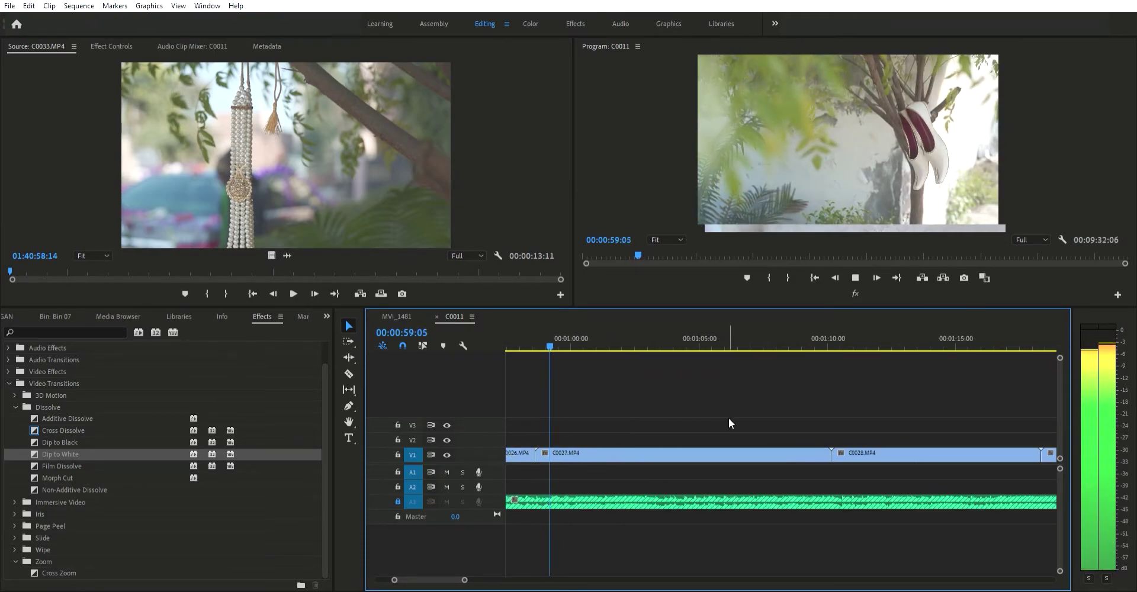
pyautogui.press('-')
pyautogui.click(705, 450)
pyautogui.hotkey('shift', 'Delete')
# Step: Split C0028.MP4 at 00:01:01:03 and remove its opening
pyautogui.press('space')
pyautogui.scroll(3, 678, 447)
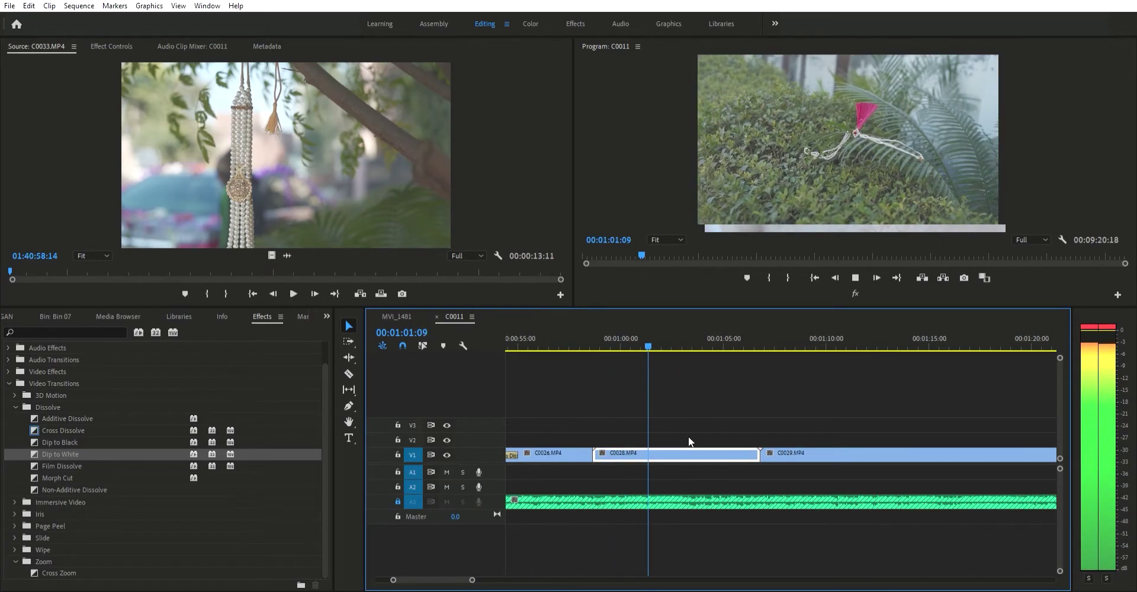
pyautogui.press('space')
pyautogui.click(644, 336)
pyautogui.hotkey('ctrl', 'k')
pyautogui.press('Delete')
# Step: Add Cross Dissolves to the end of C0026.MP4 and the start of C0028.MP4, and close the gap between them
pyautogui.click(571, 450)
pyautogui.hotkey('ctrl', 'd')
pyautogui.click(671, 450)
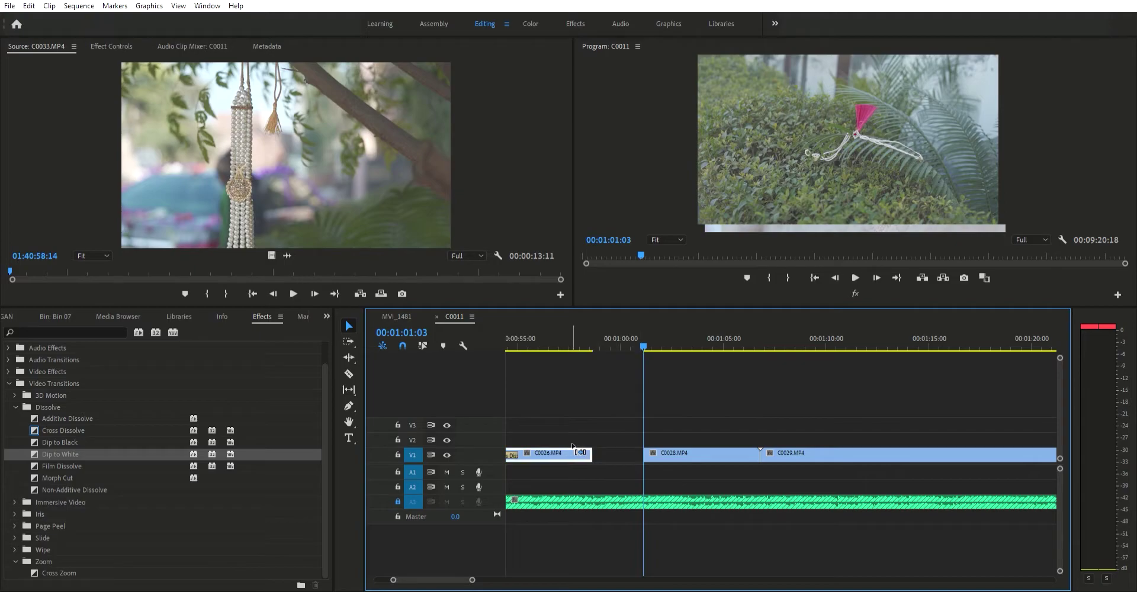
pyautogui.click(602, 443)
pyautogui.press('Delete')
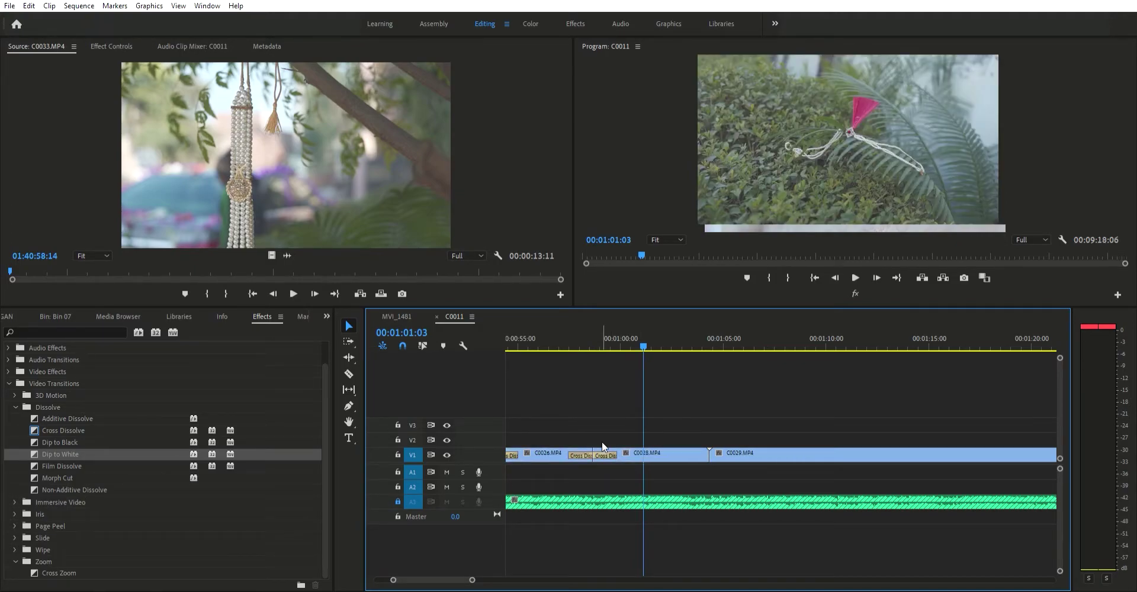
# Step: Preview C0028.MP4, remove the clip, and close the gap before C0029.MP4
pyautogui.scroll(3, 640, 433)
pyautogui.click(633, 331)
pyautogui.press('space')
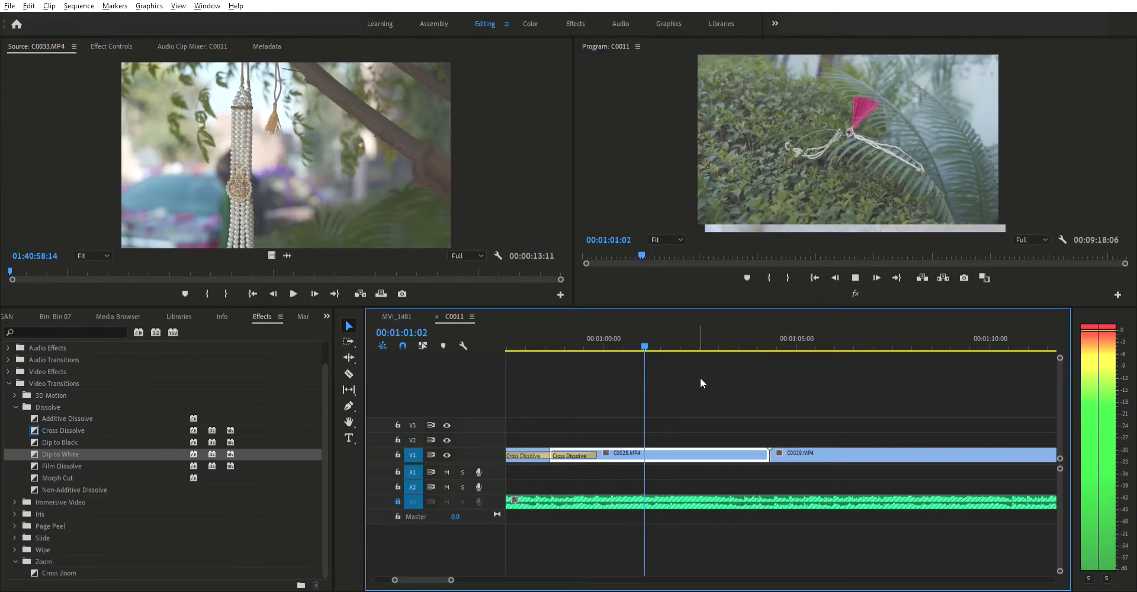
pyautogui.scroll(1, 716, 396)
pyautogui.press('space')
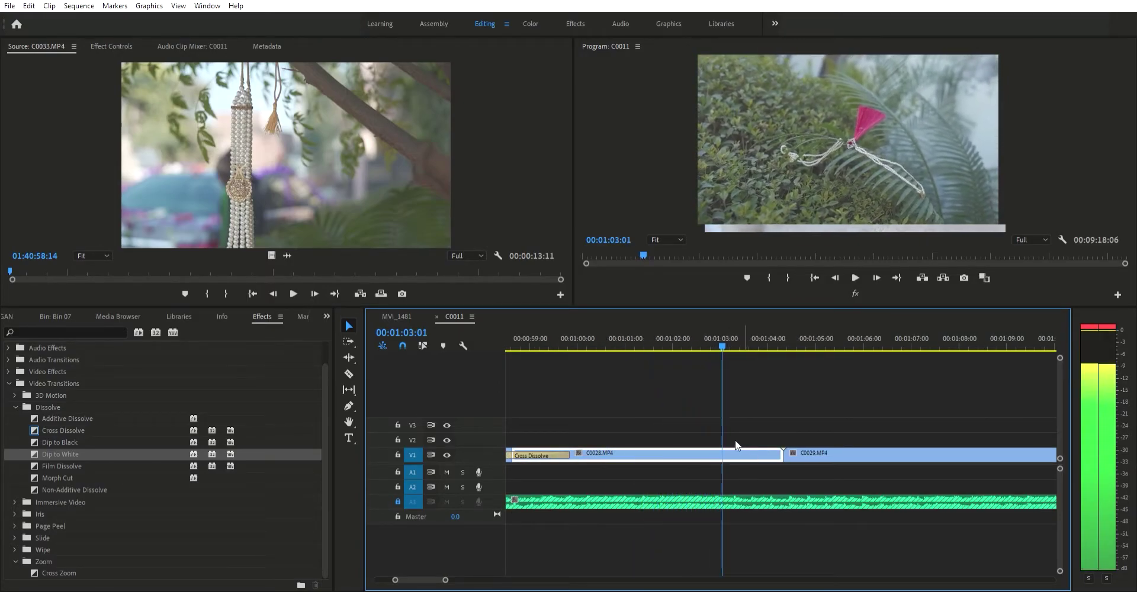
pyautogui.press('Delete')
pyautogui.click(644, 445)
pyautogui.press('Delete')
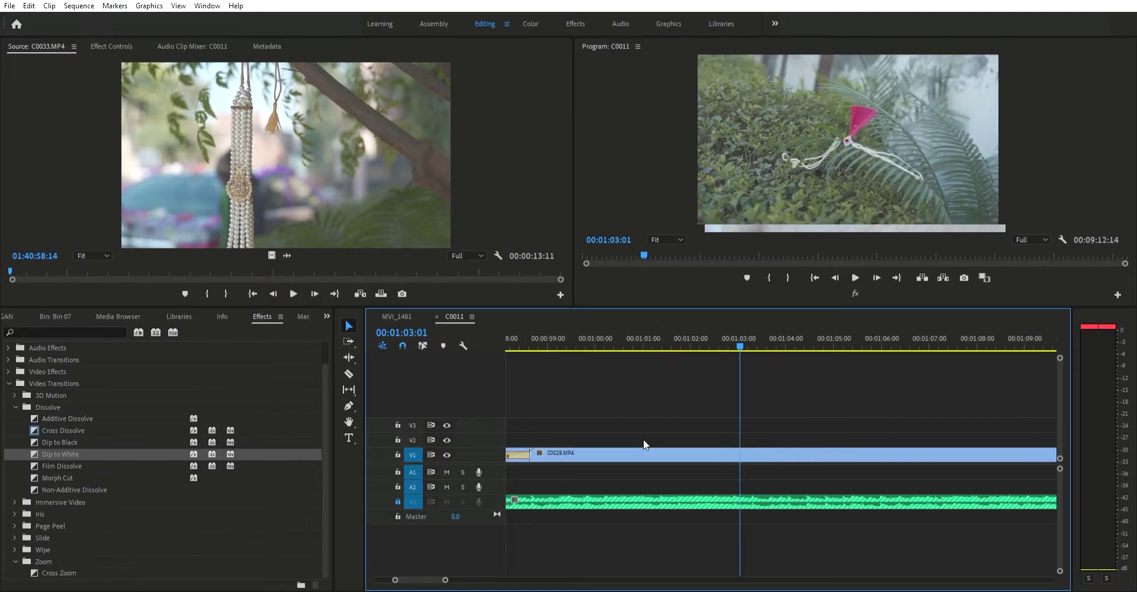
# Step: Split C0029.MP4 at 00:01:01:08 and remove its opening
pyautogui.scroll(2, 643, 439)
pyautogui.moveTo(846, 338); pyautogui.dragTo(764, 342)
pyautogui.hotkey('ctrl', 'k')
pyautogui.click(739, 451)
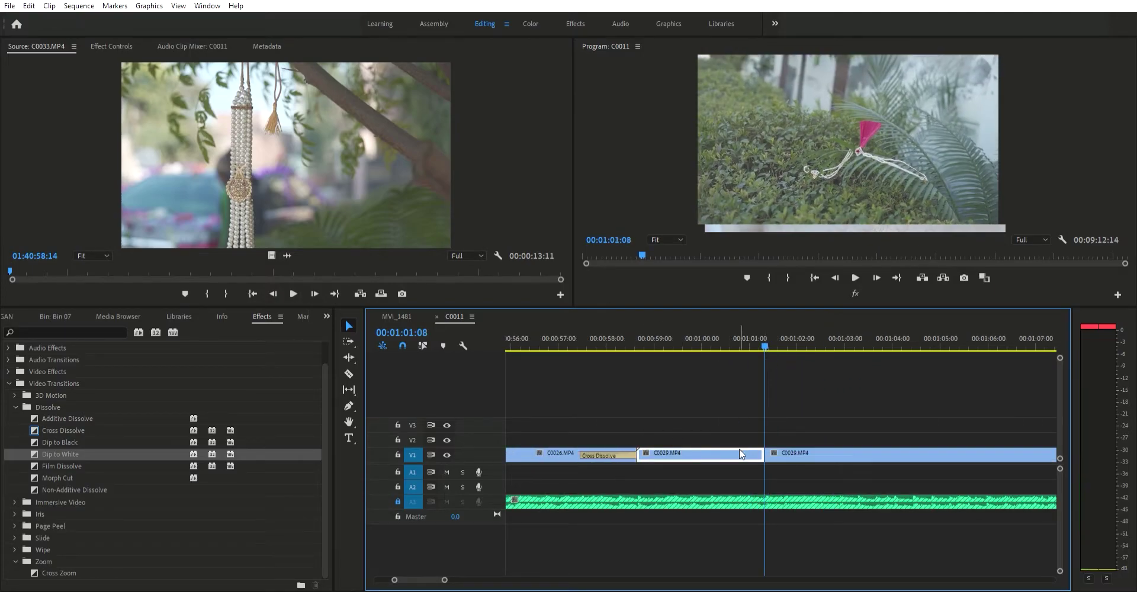
pyautogui.press('Delete')
pyautogui.click(838, 449)
pyautogui.hotkey('ctrl', 'd')
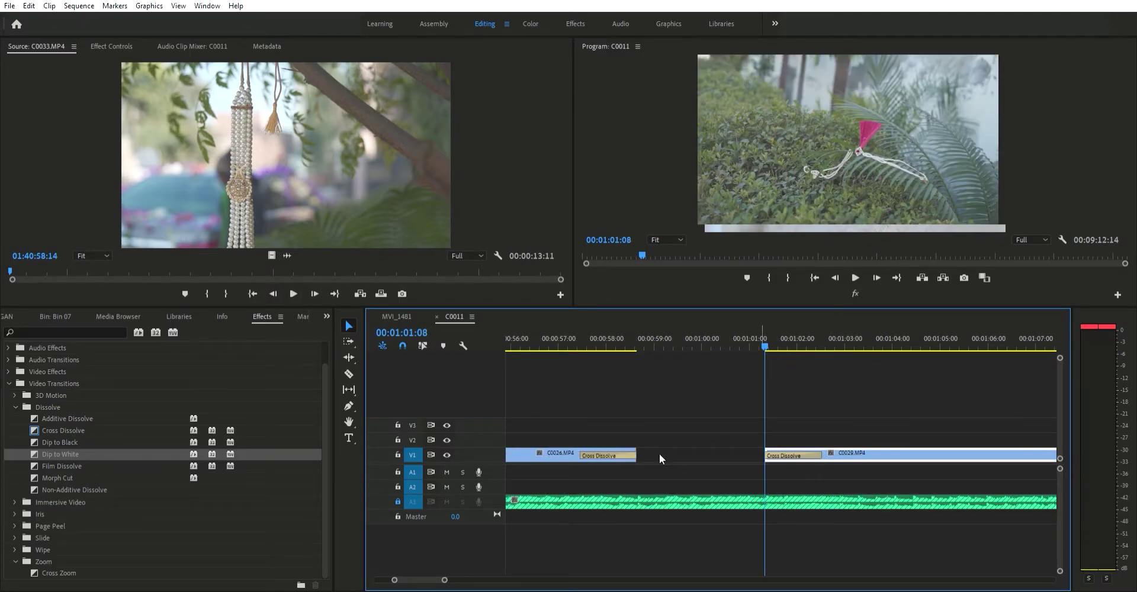
pyautogui.hotkey('ctrl', 'z')
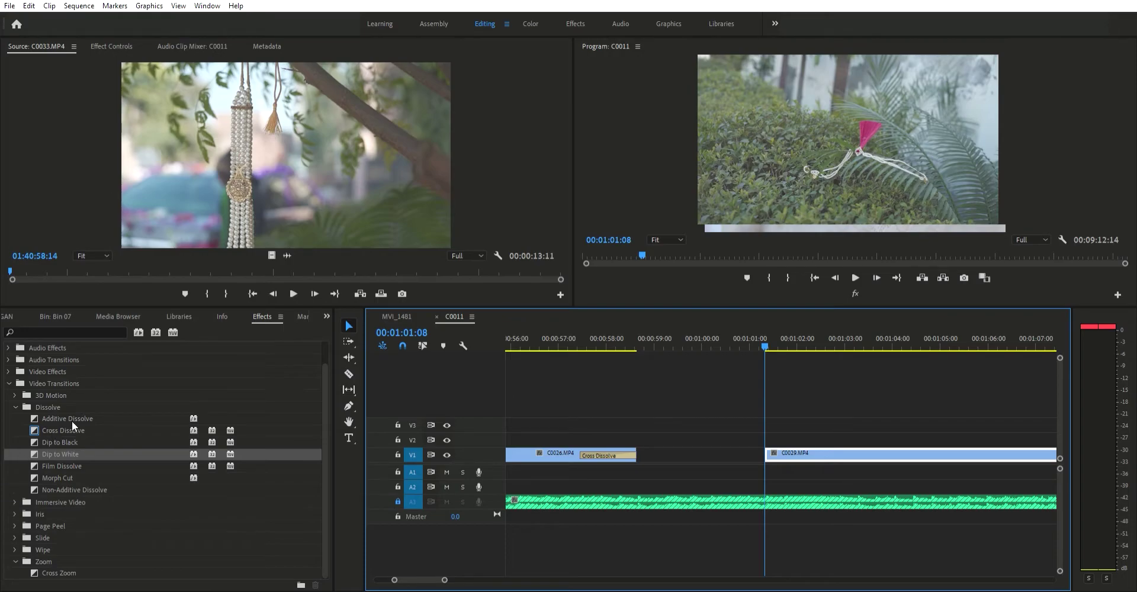
# Step: Apply a Cross Dissolve to the start of C0029.MP4 and close the gap after C0026.MP4
pyautogui.moveTo(72, 427); pyautogui.dragTo(769, 454)
pyautogui.click(702, 450)
pyautogui.press('Delete')
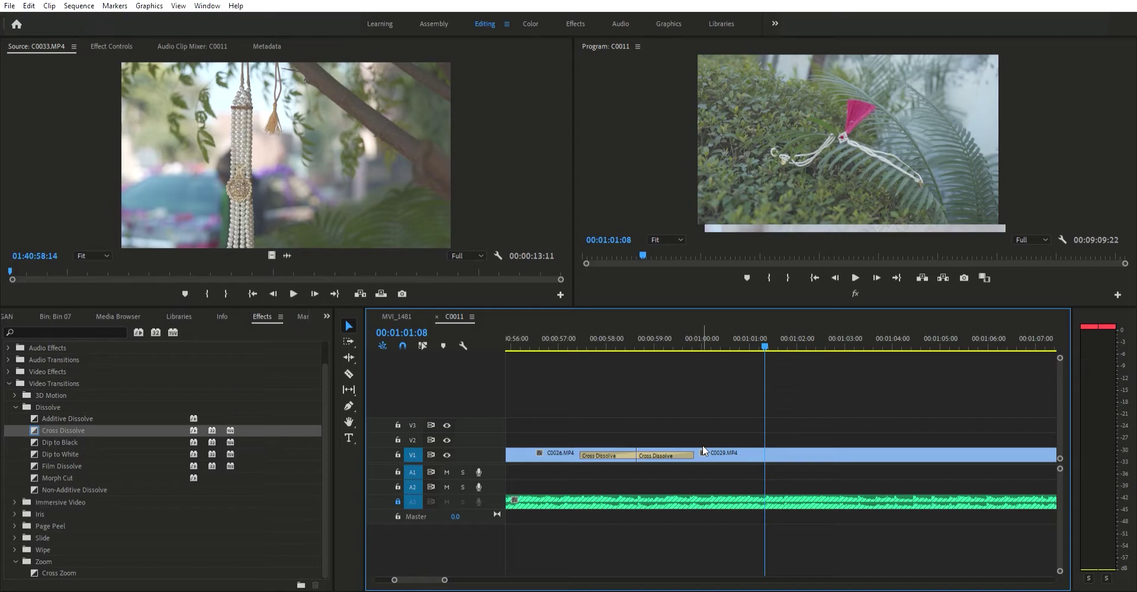
# Step: Play through C0029.MP4, split off and remove its remainder, and close the gap before C0030.MP4
pyautogui.click(673, 329)
pyautogui.press('space')
pyautogui.press('-')
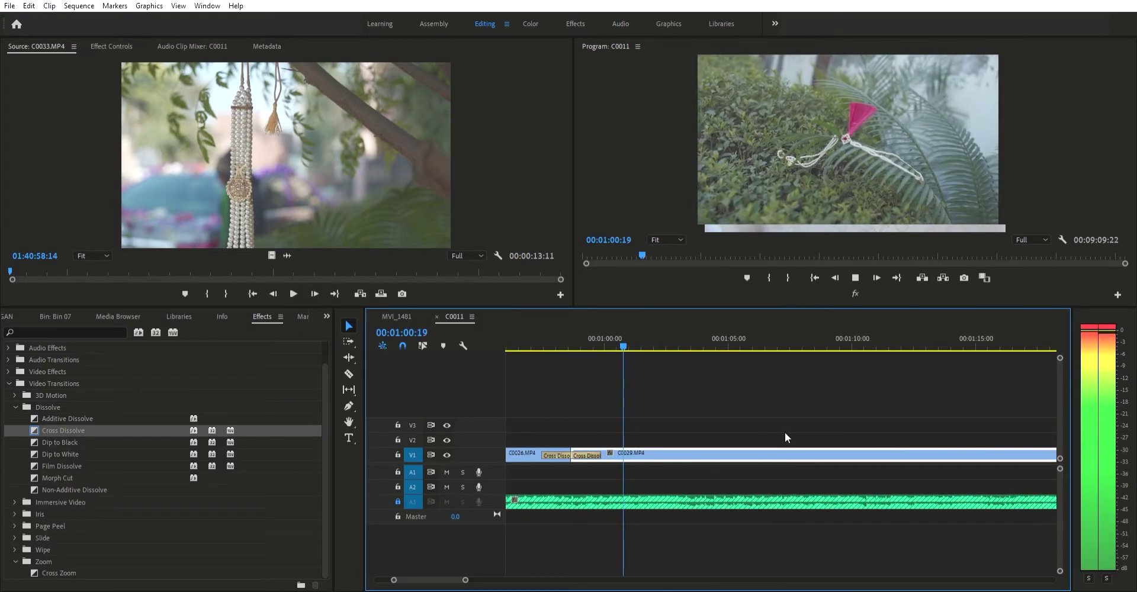
pyautogui.hotkey('ctrl', 'k')
pyautogui.press('space')
pyautogui.click(759, 449)
pyautogui.press('Delete')
pyautogui.click(759, 452)
pyautogui.click(820, 398)
pyautogui.click(735, 452)
pyautogui.press('Delete')
# Step: Remove the opening of C0030.MP4 before 00:01:05:07 and close the gap after C0029.MP4
pyautogui.press('space')
pyautogui.click(735, 349)
pyautogui.hotkey('ctrl', 'k')
pyautogui.click(713, 450)
pyautogui.press('Delete')
pyautogui.click(716, 451)
pyautogui.press('Delete')
# Step: Apply a Cross Dissolve at the cut between C0029.MP4 and C0030.MP4
pyautogui.moveTo(690, 433); pyautogui.dragTo(666, 470)
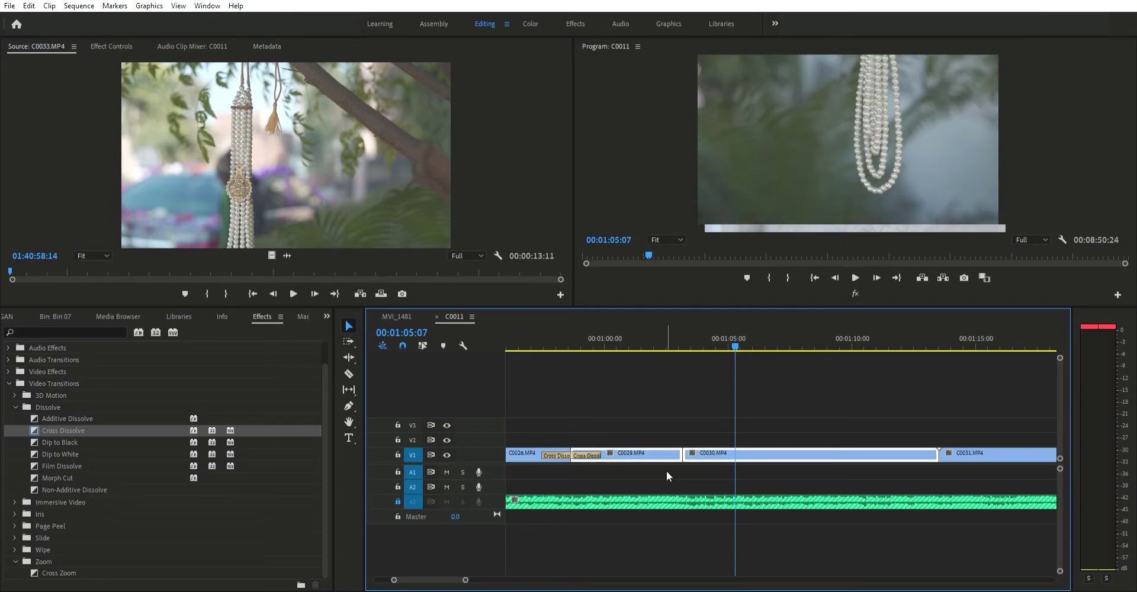
pyautogui.hotkey('ctrl', 'd')
pyautogui.click(804, 399)
# Step: Play C0030.MP4, split it at 00:01:08:06, and remove the remainder
pyautogui.press('space')
pyautogui.scroll(-1, 812, 406)
pyautogui.scroll(-1, 857, 406)
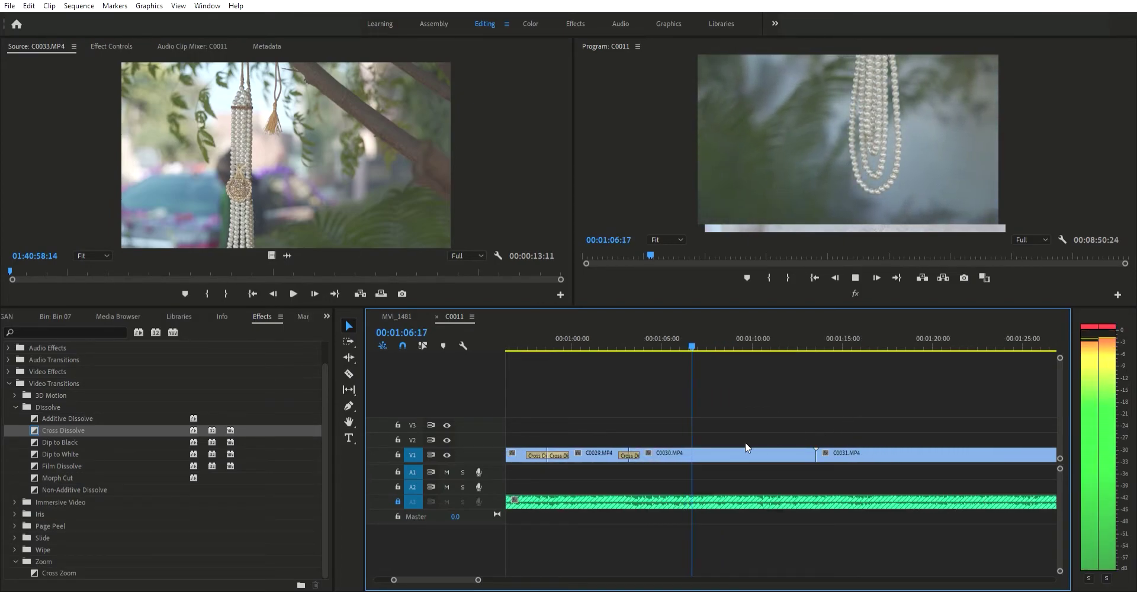
pyautogui.press('d')
pyautogui.hotkey('ctrl', 'k')
pyautogui.press('space')
pyautogui.click(753, 451)
pyautogui.press('Delete')
# Step: Add a Cross Dissolve to the end of C0030.MP4 and close the gap before C0031.MP4
pyautogui.click(708, 451)
pyautogui.hotkey('ctrl', 'd')
pyautogui.click(757, 451)
pyautogui.press('Delete')
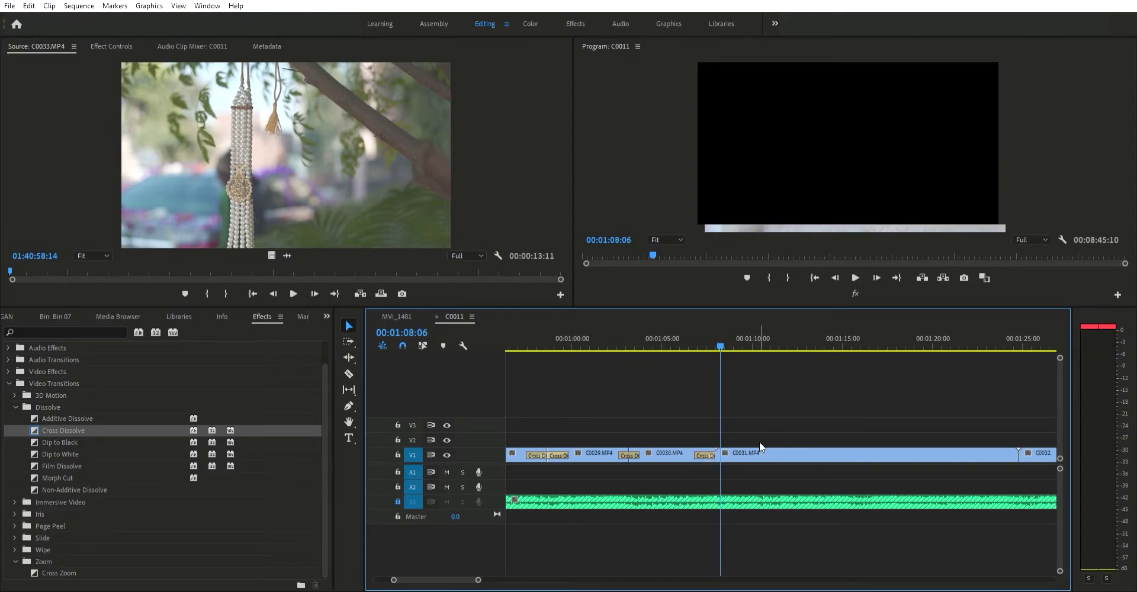
# Step: Split C0031.MP4 at 00:01:14:21 and remove its opening
pyautogui.press('space')
pyautogui.scroll(-1, 822, 406)
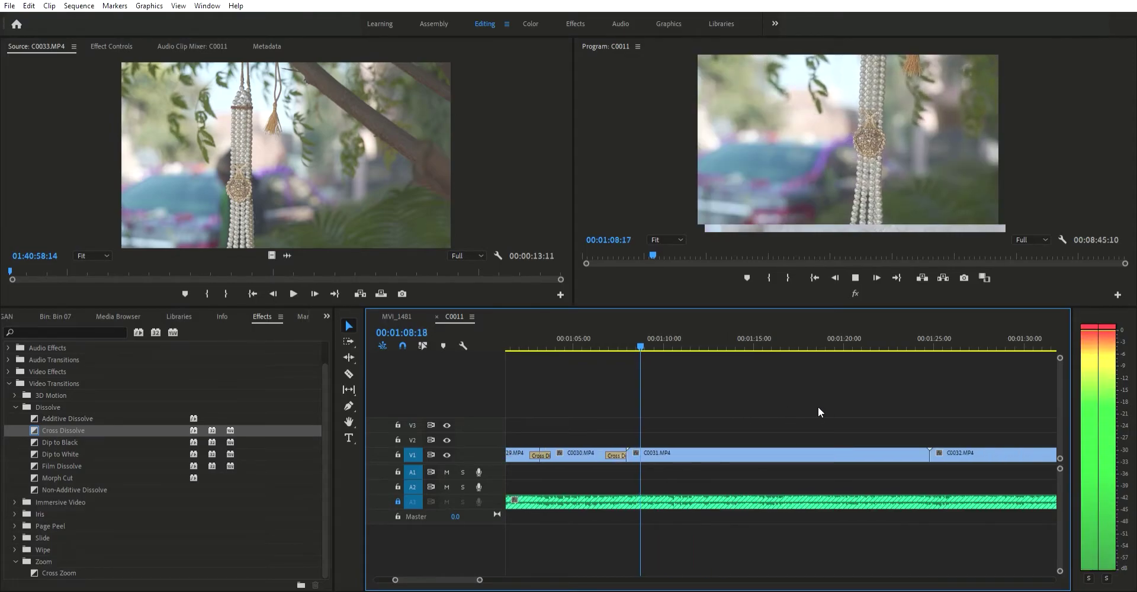
pyautogui.moveTo(720, 339); pyautogui.dragTo(729, 334)
pyautogui.press('space')
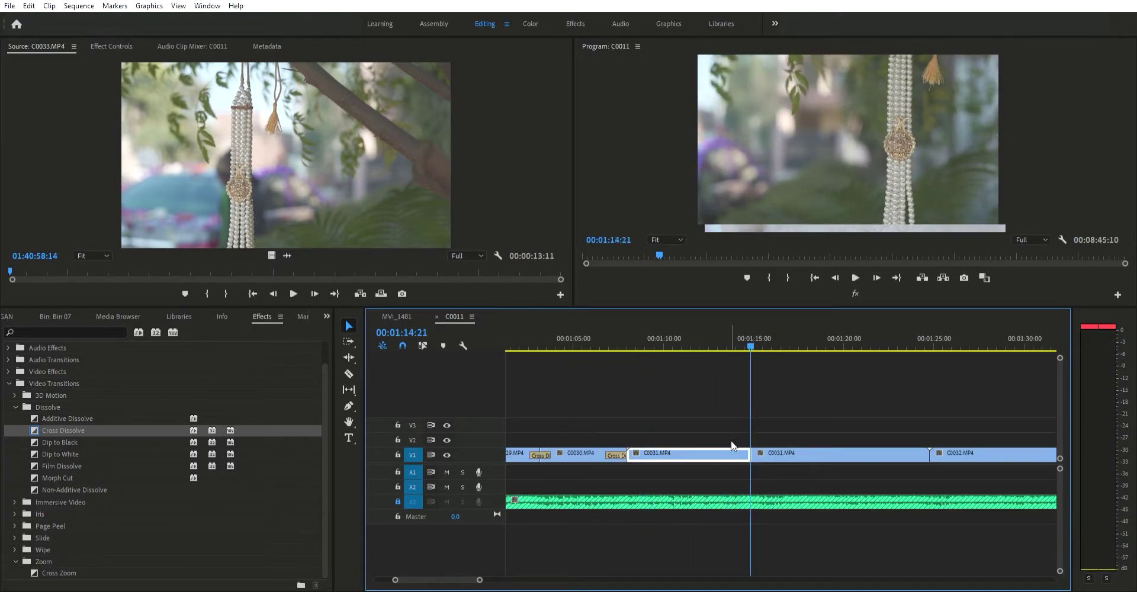
pyautogui.hotkey('ctrl', 'alt', 'q')
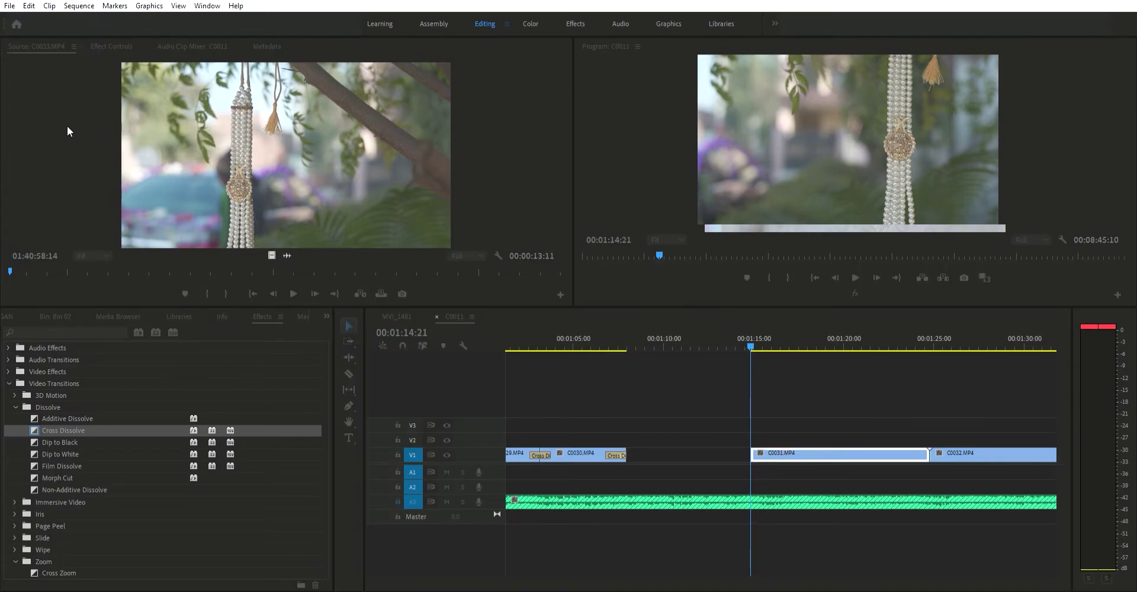
# Step: Add a Cross Dissolve to the start of C0031.MP4 and close the gap after C0030.MP4
pyautogui.press('space')
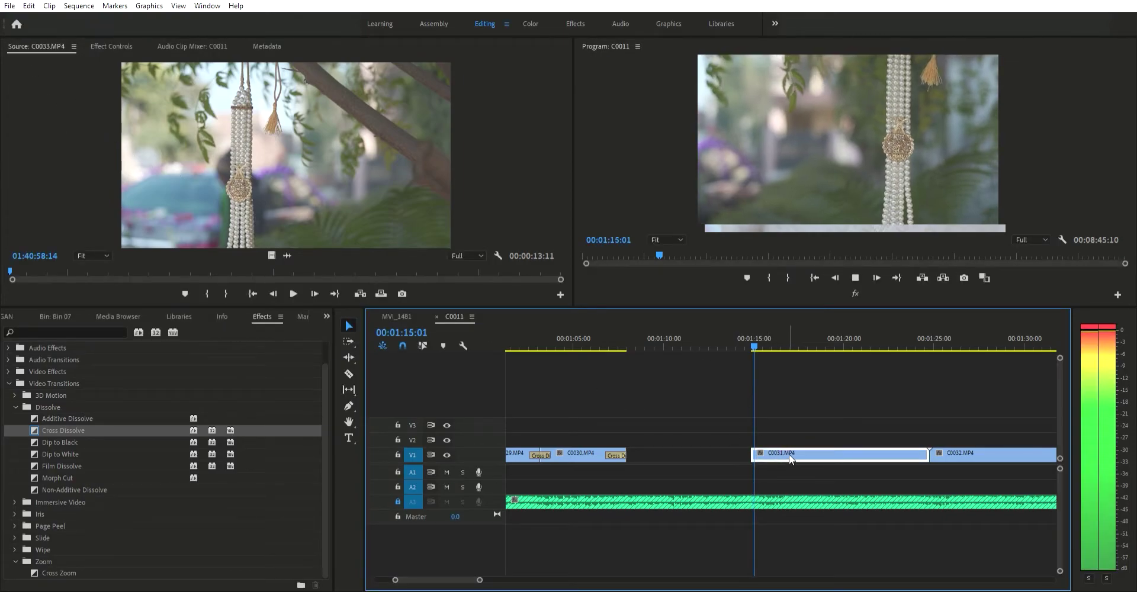
pyautogui.press('space')
pyautogui.click(752, 454)
pyautogui.hotkey('ctrl', 'd')
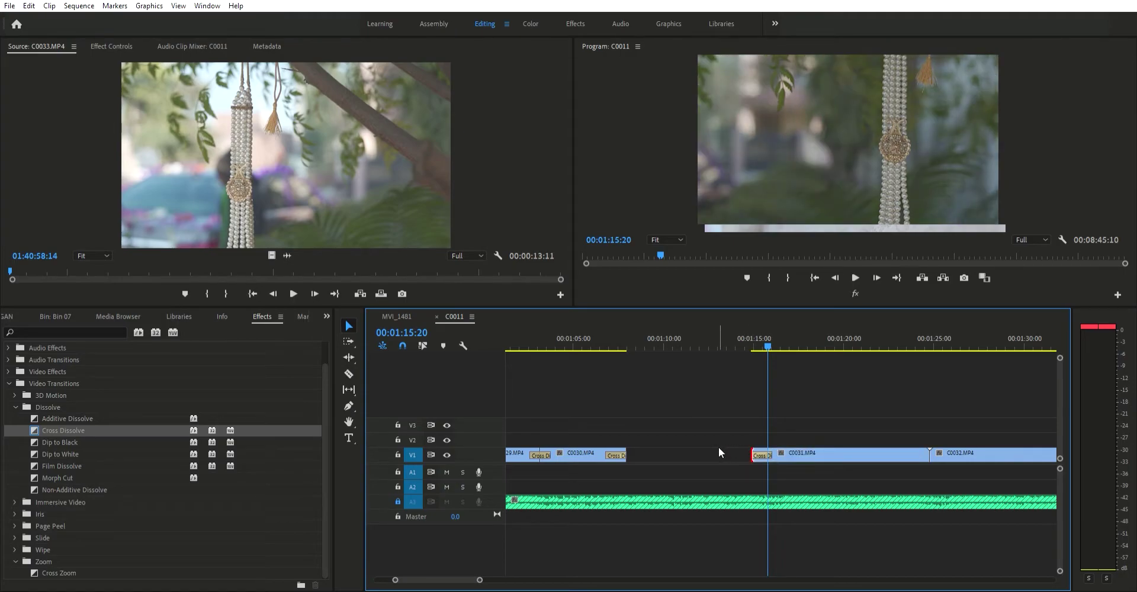
pyautogui.click(719, 453)
pyautogui.press('Delete')
# Step: Play back the dissolve into C0031.MP4 and ripple-trim the clip's remainder so C0032.MP4 follows directly
pyautogui.click(621, 339)
pyautogui.press('space')
pyautogui.scroll(1, 706, 417)
pyautogui.scroll(-1, 705, 417)
pyautogui.scroll(5, 705, 417)
pyautogui.scroll(-6, 870, 411)
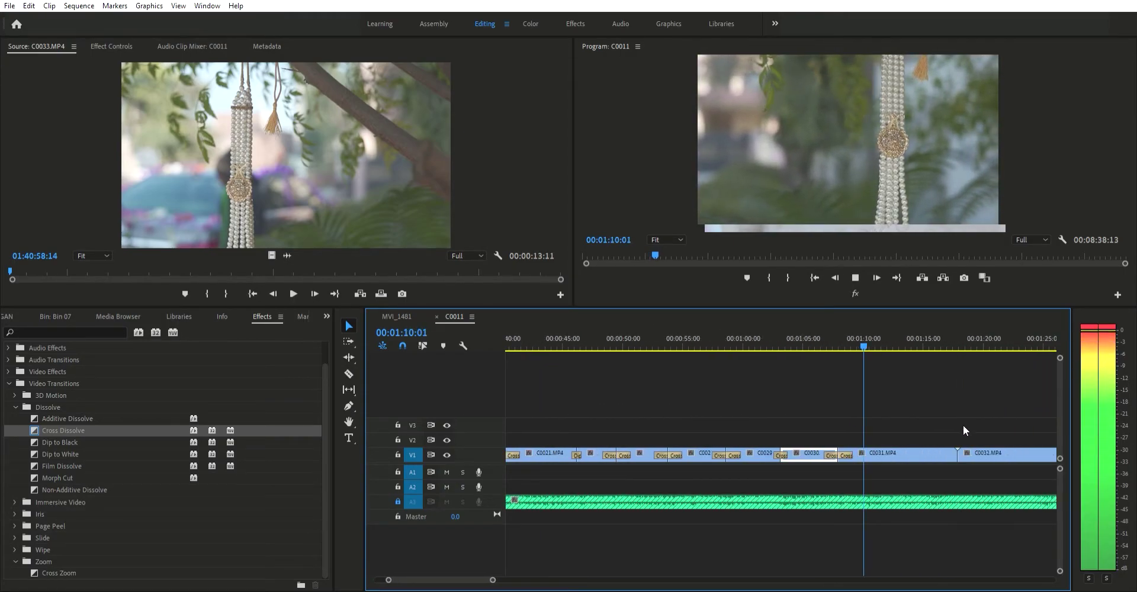
pyautogui.scroll(1, 902, 446)
pyautogui.click(928, 452)
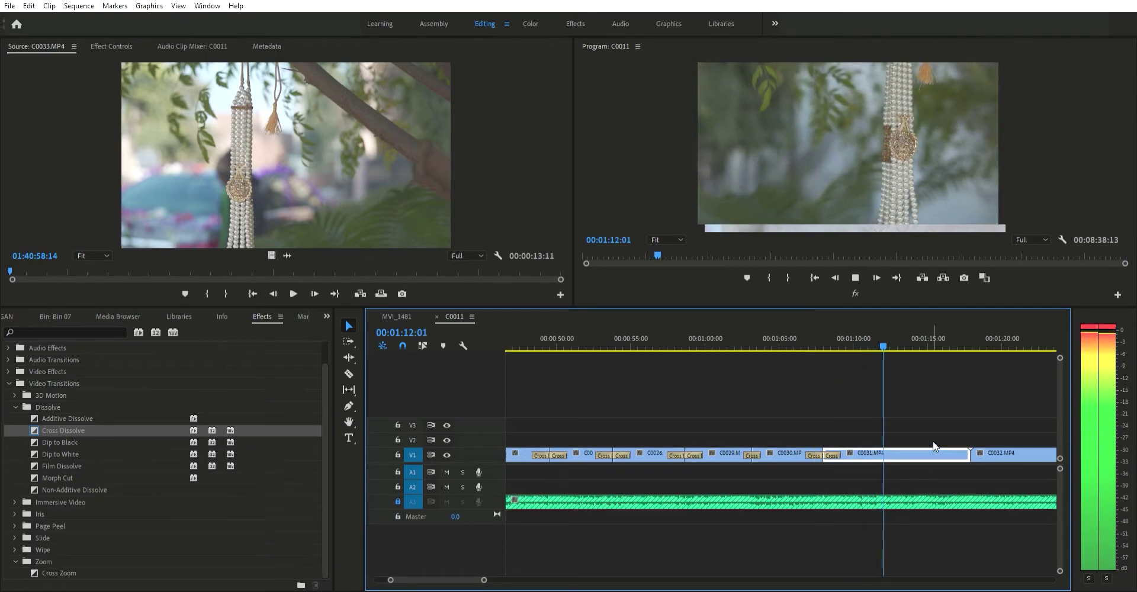
pyautogui.press('w')
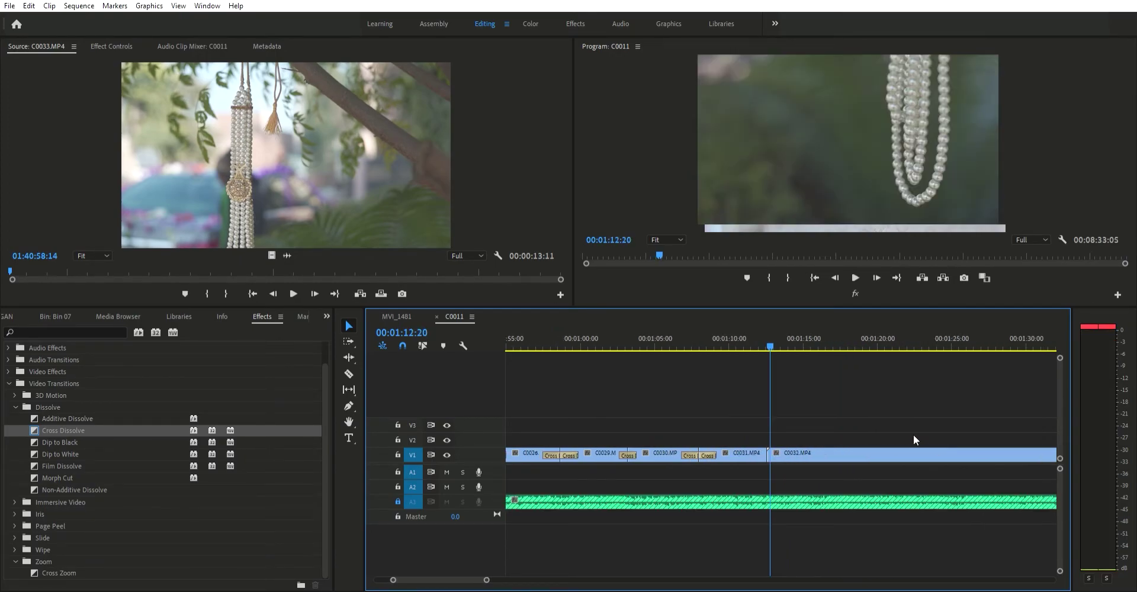
# Step: Remove C0032.MP4 and close the gap before C0033.MP4
pyautogui.press('-')
pyautogui.click(953, 344)
pyautogui.moveTo(953, 345); pyautogui.dragTo(817, 399)
pyautogui.press('Delete')
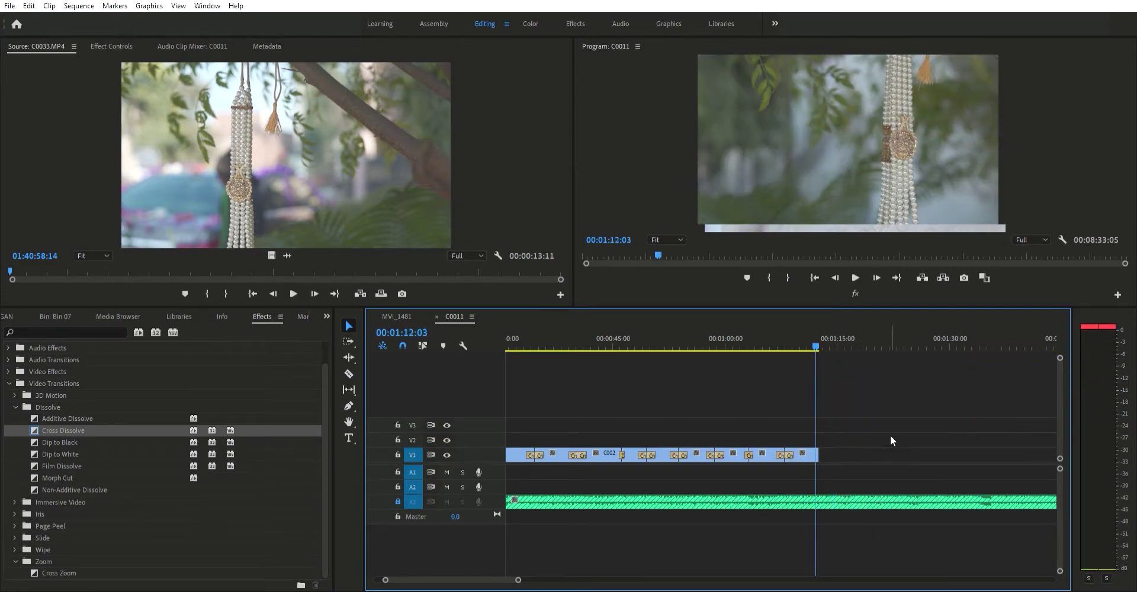
pyautogui.click(870, 450)
pyautogui.press('Delete')
# Step: Play the start of C0033.MP4, remove the clip, and close the gap before C0034.MP4
pyautogui.press('space')
pyautogui.scroll(3, 894, 421)
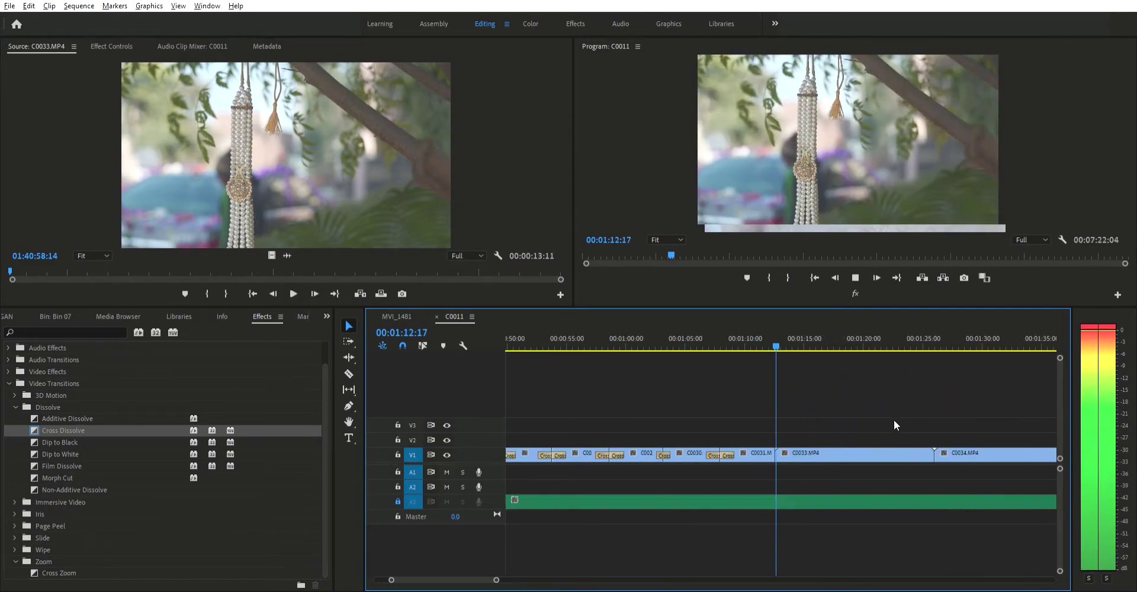
pyautogui.press('space')
pyautogui.click(819, 451)
pyautogui.press('Delete')
pyautogui.click(829, 451)
pyautogui.press('Delete')
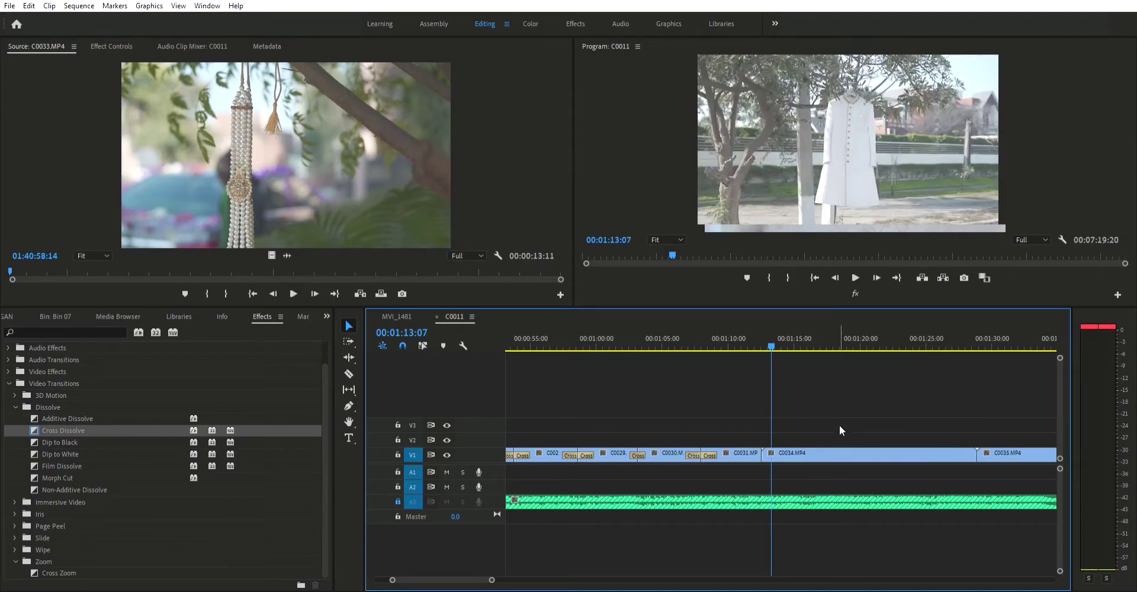
# Step: Play and scrub through C0034.MP4, then split it at 00:01:20:09
pyautogui.scroll(-2, 801, 437)
pyautogui.press('space')
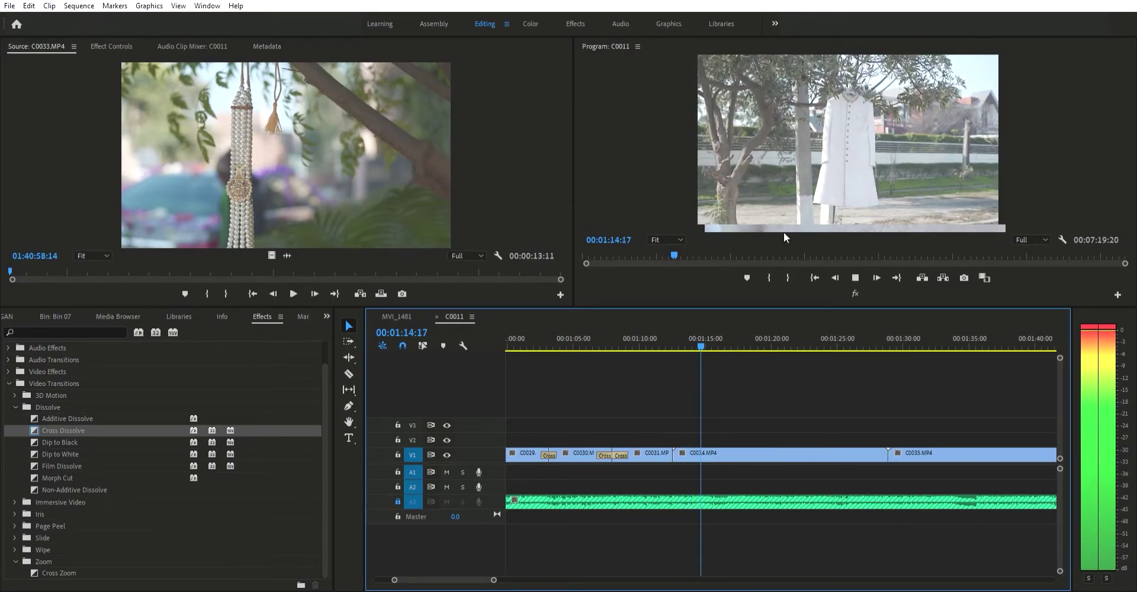
pyautogui.click(836, 132)
pyautogui.press('space')
pyautogui.click(836, 132)
pyautogui.moveTo(889, 146)
pyautogui.mouseDown()
pyautogui.moveTo(896, 158)
pyautogui.moveTo(896, 132)
pyautogui.mouseUp()
pyautogui.click(838, 374)
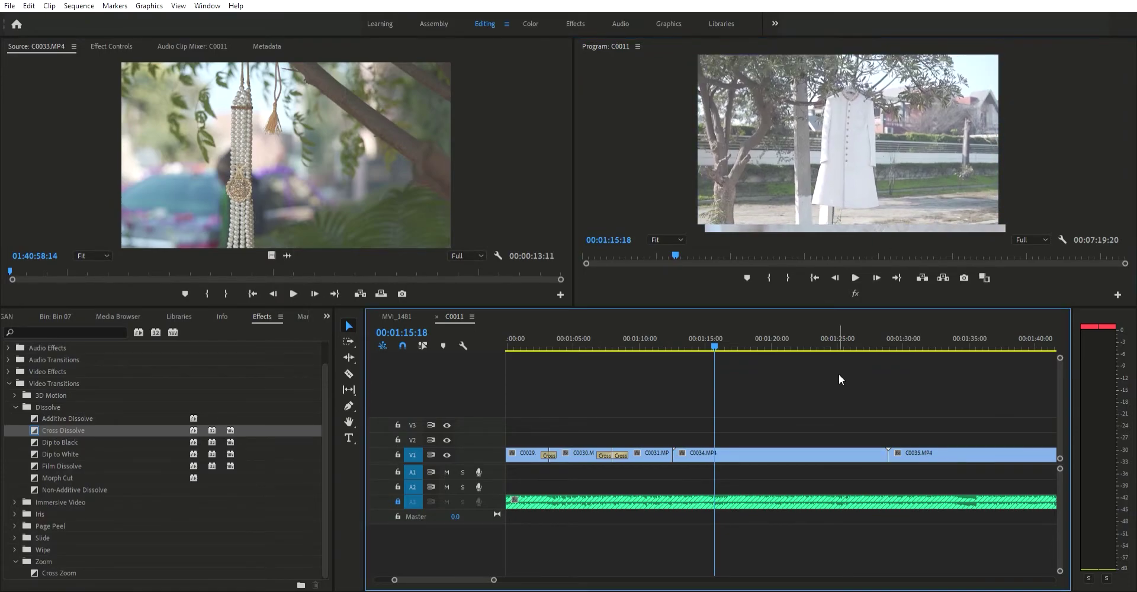
pyautogui.moveTo(828, 349); pyautogui.dragTo(776, 371)
pyautogui.hotkey('ctrl', 'k')
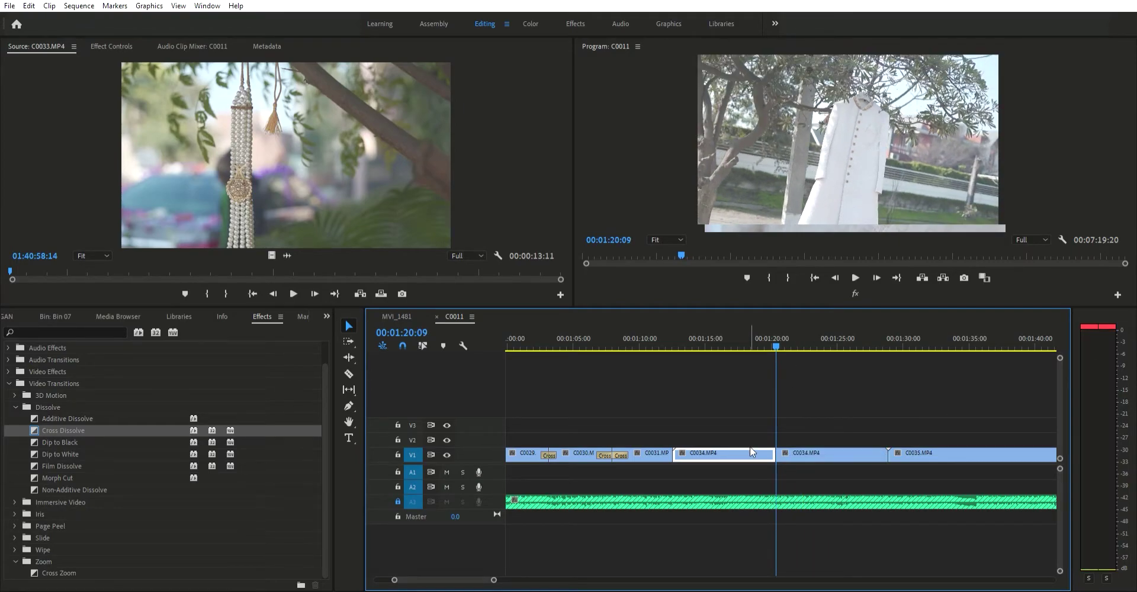
# Step: Remove both pieces of C0034.MP4 and the clip after it, closing the gaps so C0036.MP4 follows C0031.MP4
pyautogui.click(753, 453)
pyautogui.press('Delete')
pyautogui.click(791, 451)
pyautogui.press('Delete')
pyautogui.click(794, 451)
pyautogui.press('Delete')
pyautogui.press('space')
pyautogui.press('Delete')
pyautogui.click(801, 454)
pyautogui.press('Delete')
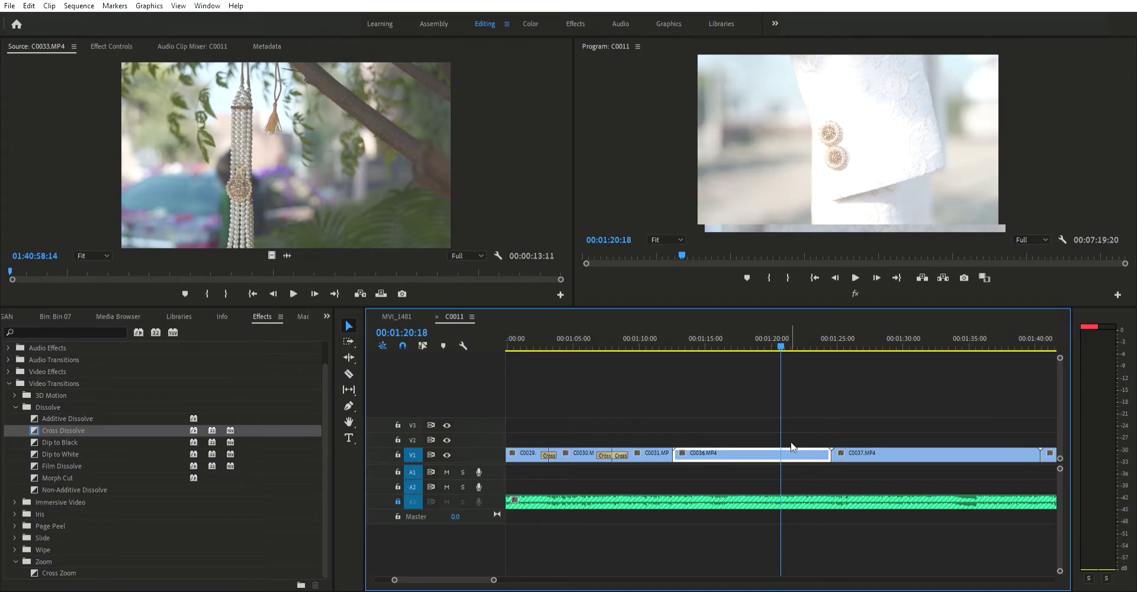
# Step: Split C0036.MP4 at 00:01:17:01, remove its opening part, and close the gap after C0031.MP4
pyautogui.click(734, 340)
pyautogui.hotkey('ctrl', 'k')
pyautogui.click(705, 451)
pyautogui.press('Delete')
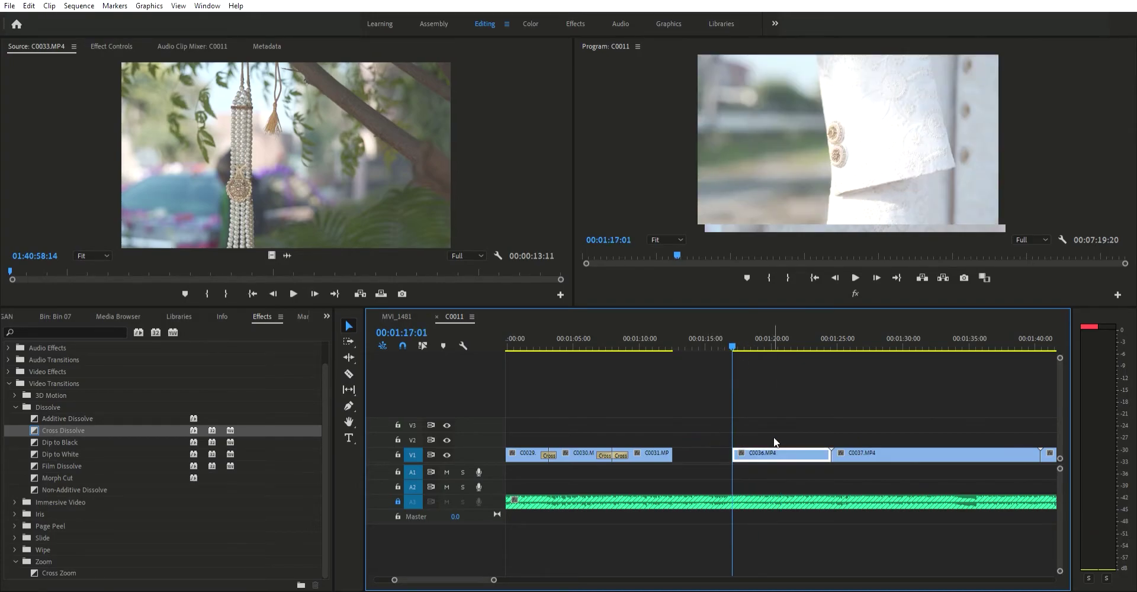
pyautogui.click(694, 454)
pyautogui.press('Delete')
# Step: Play the cut from C0031.MP4 into C0036.MP4, split C0036.MP4 at about 00:01:15, and remove its remainder
pyautogui.click(666, 338)
pyautogui.press('=')
pyautogui.press('space')
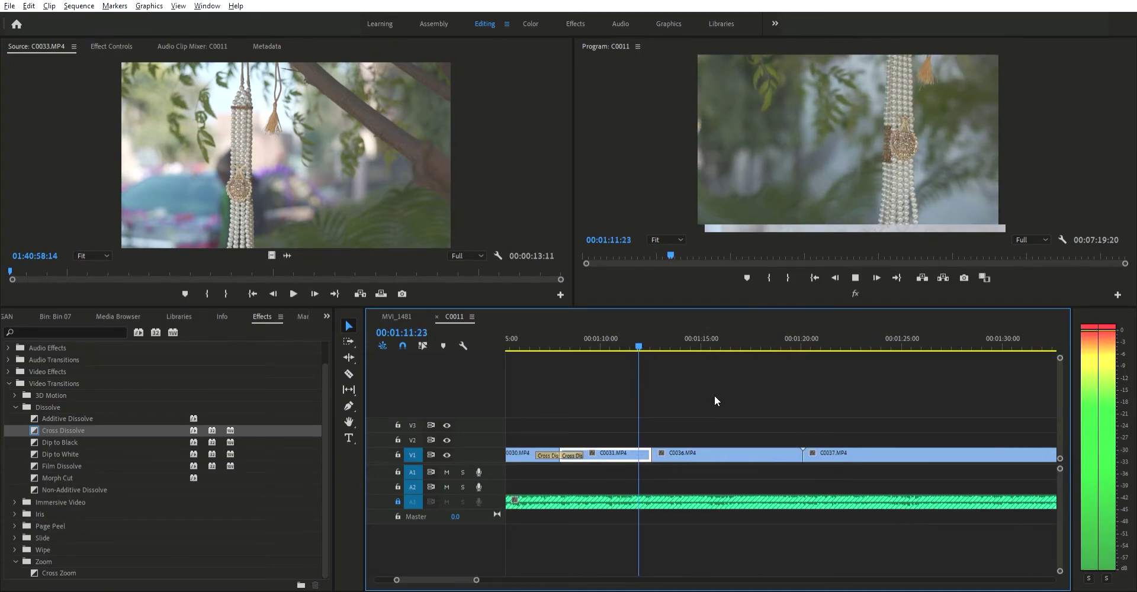
pyautogui.scroll(-1, 716, 402)
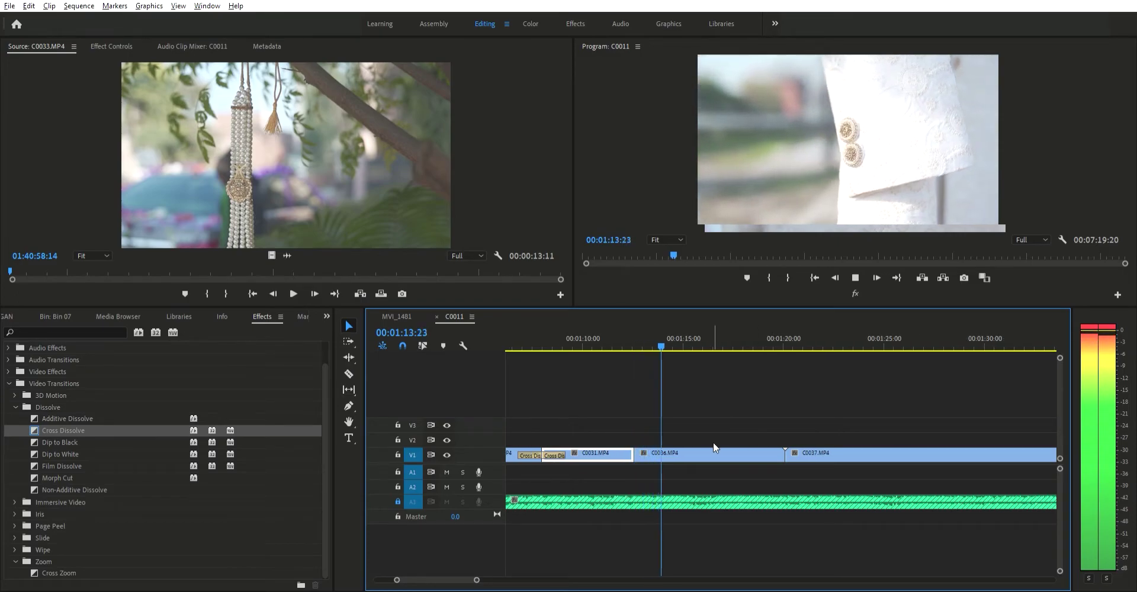
pyautogui.scroll(1, 711, 447)
pyautogui.click(729, 449)
pyautogui.hotkey('ctrl', 'k')
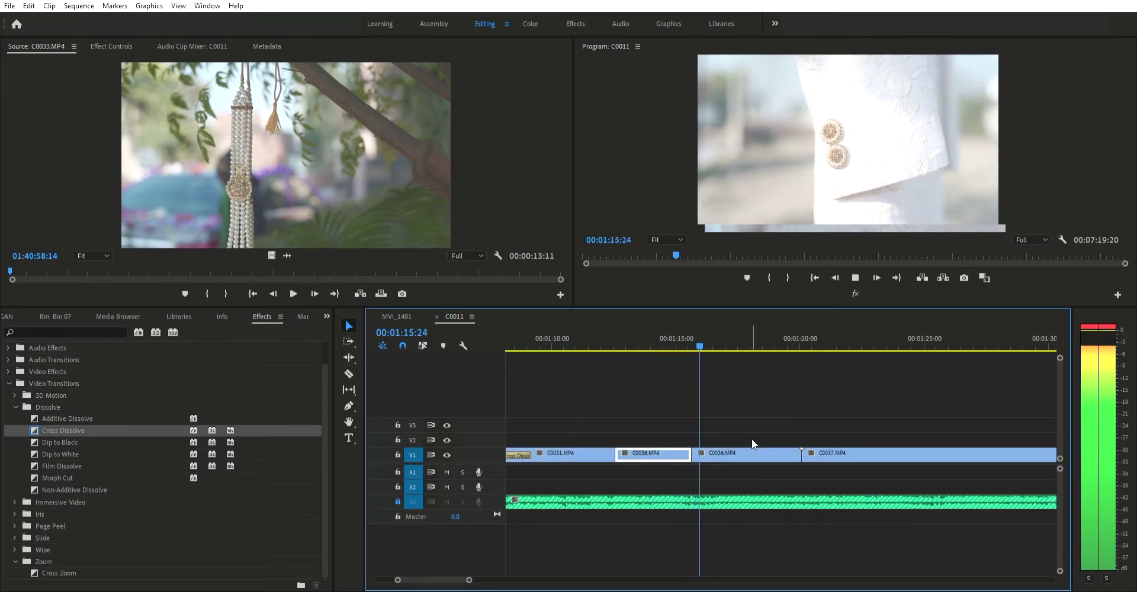
pyautogui.press('space')
pyautogui.click(740, 451)
pyautogui.press('Delete')
# Step: Add a Cross Dissolve to the end of C0036.MP4 and close the gap before C0037.MP4
pyautogui.click(672, 450)
pyautogui.click(693, 452)
pyautogui.hotkey('ctrl', 'd')
pyautogui.click(722, 452)
pyautogui.press('Delete')
pyautogui.press('space')
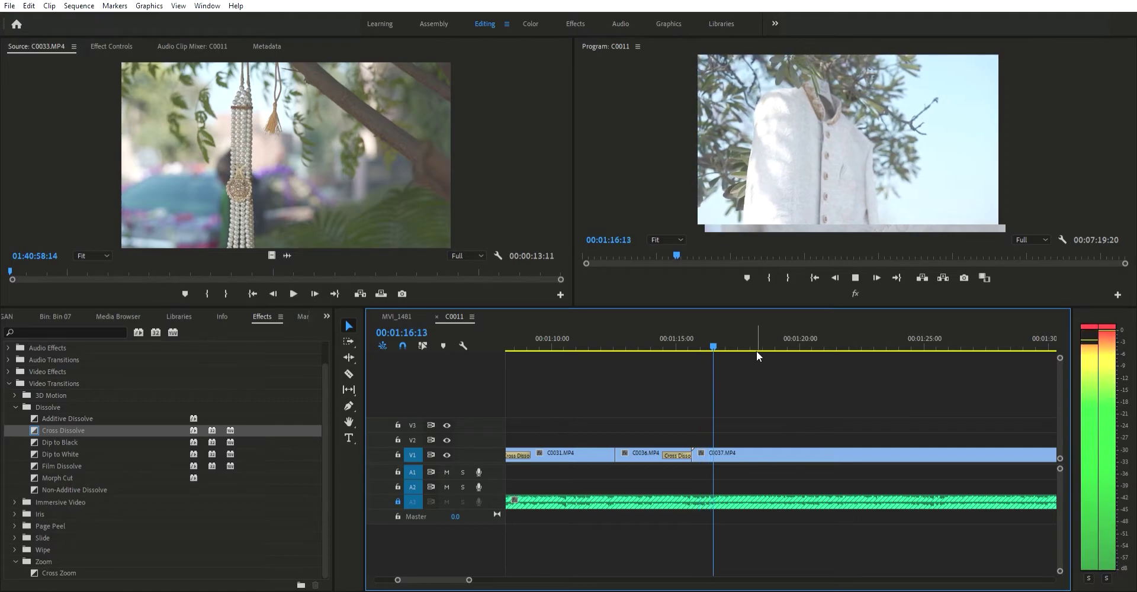
# Step: Split C0037.MP4 at 00:01:19:07 and remove its opening part
pyautogui.press('space')
pyautogui.click(781, 338)
pyautogui.hotkey('ctrl', 'k')
pyautogui.click(756, 451)
pyautogui.press('Delete')
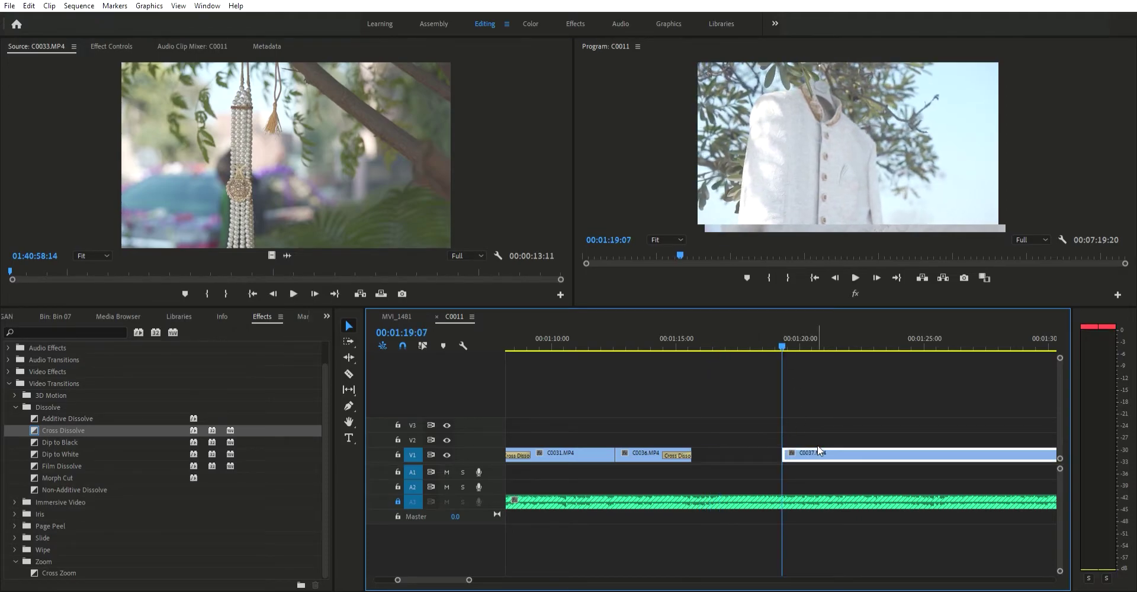
# Step: Add a Cross Dissolve to the start of C0037.MP4 and close the gap after C0036.MP4
pyautogui.hotkey('ctrl', 'd')
pyautogui.click(748, 450)
pyautogui.press('Delete')
pyautogui.press('space')
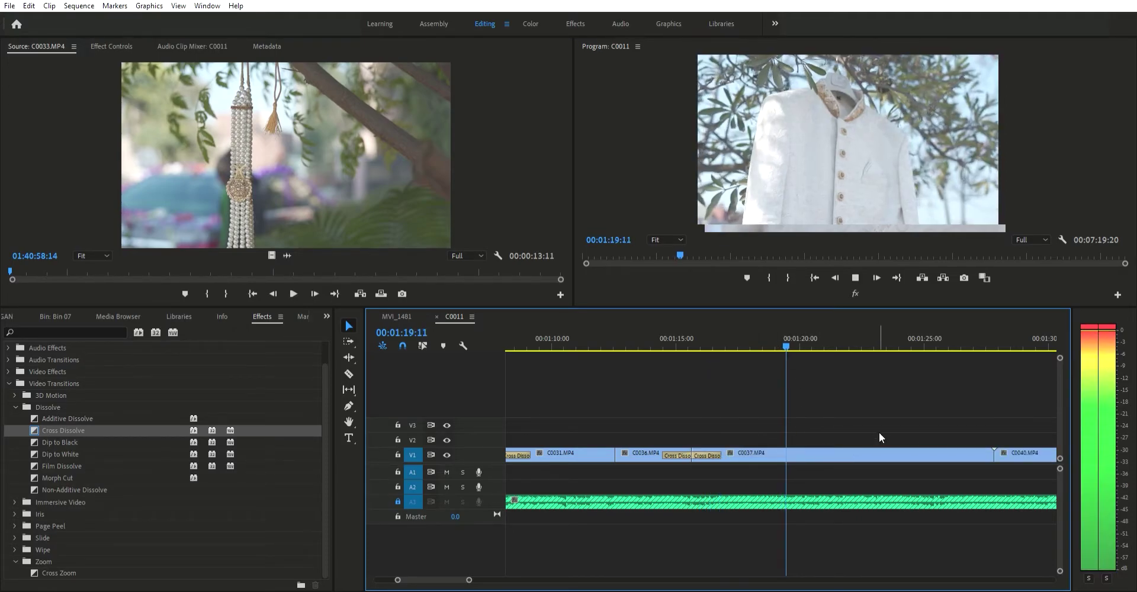
# Step: Split C0037.MP4 at about 00:01:20 during playback, remove its remainder, and close the gap before C0040.MP4
pyautogui.scroll(-1, 897, 441)
pyautogui.click(863, 450)
pyautogui.hotkey('ctrl', 'k')
pyautogui.press('space')
pyautogui.press('Delete')
pyautogui.click(904, 450)
pyautogui.press('Delete')
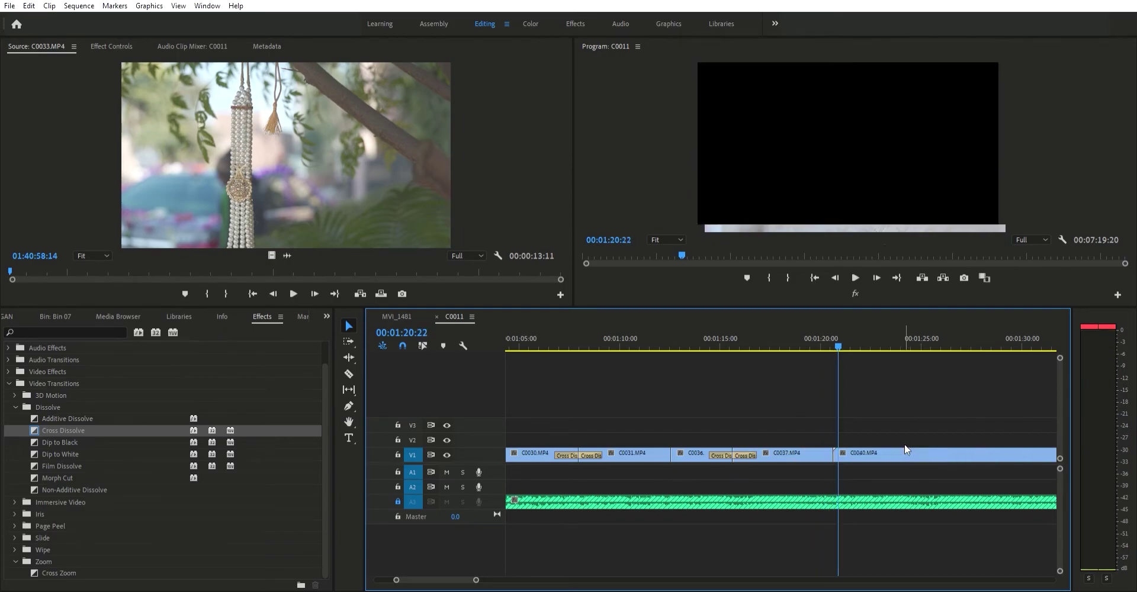
# Step: Play the start of C0040.MP4, split it at 00:01:24:03, and remove its opening part
pyautogui.scroll(-2, 904, 444)
pyautogui.press('space')
pyautogui.press('space')
pyautogui.click(796, 339)
pyautogui.hotkey('ctrl', 'k')
pyautogui.click(773, 446)
pyautogui.press('Delete')
# Step: Add Cross Dissolves to the end of C0037.MP4 and the start of C0040.MP4, then close the gap between them
pyautogui.click(710, 447)
pyautogui.hotkey('ctrl', 'd')
pyautogui.click(818, 448)
pyautogui.hotkey('ctrl', 'd')
pyautogui.click(761, 446)
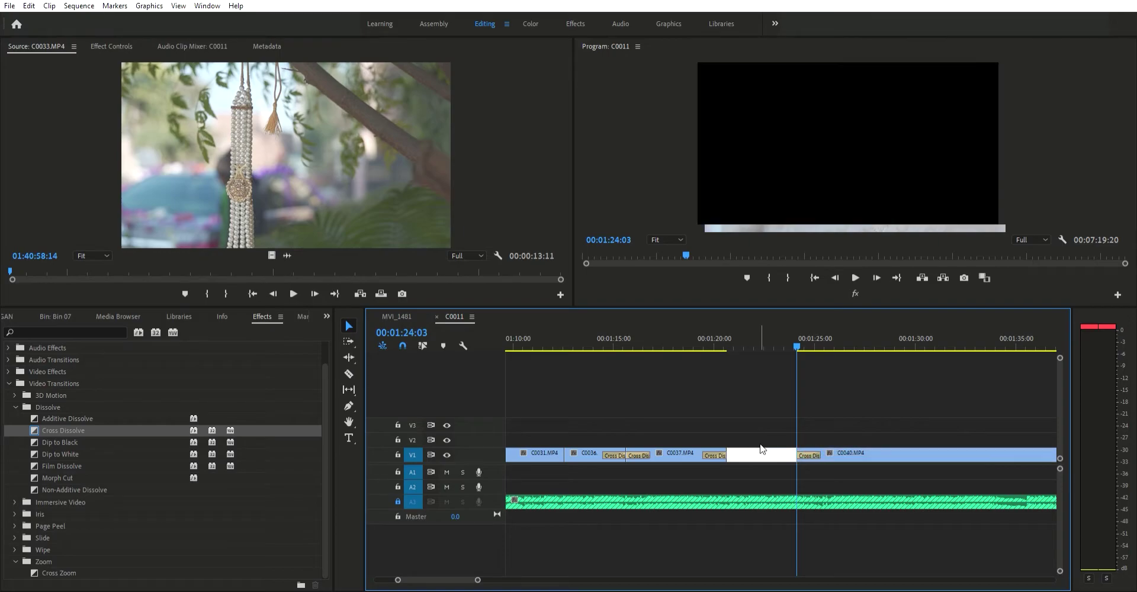
pyautogui.press('Delete')
# Step: Play C0040.MP4, split it at about 00:01:26, and ripple-delete its remainder so C0042.MP4 follows directly
pyautogui.press('space')
pyautogui.press('-')
pyautogui.press('-')
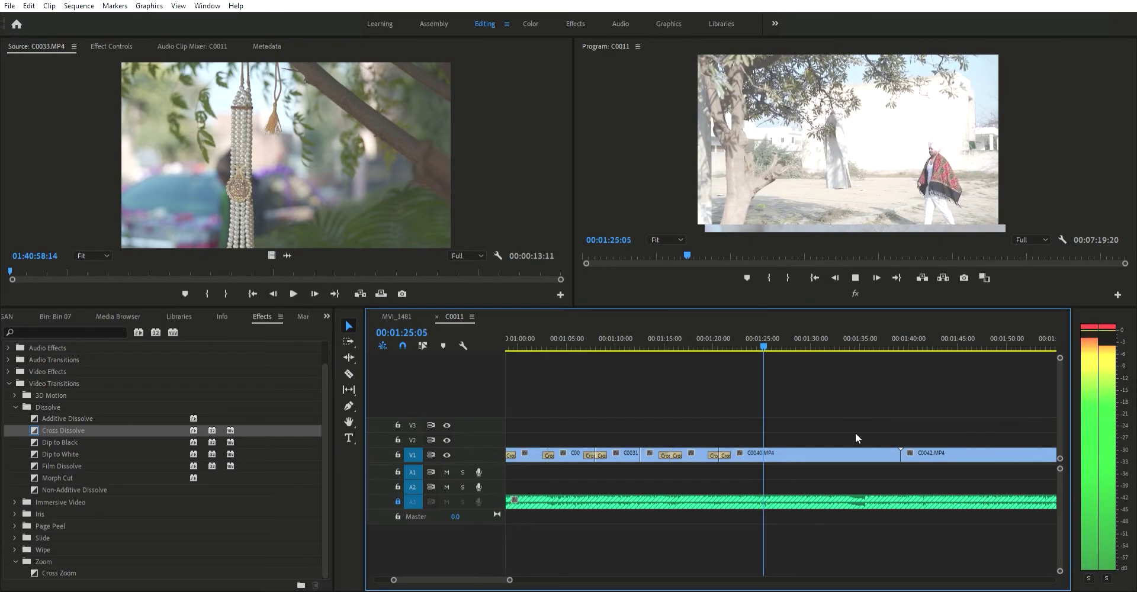
pyautogui.click(839, 445)
pyautogui.hotkey('ctrl', 'k')
pyautogui.click(833, 446)
pyautogui.hotkey('shift', 'Delete')
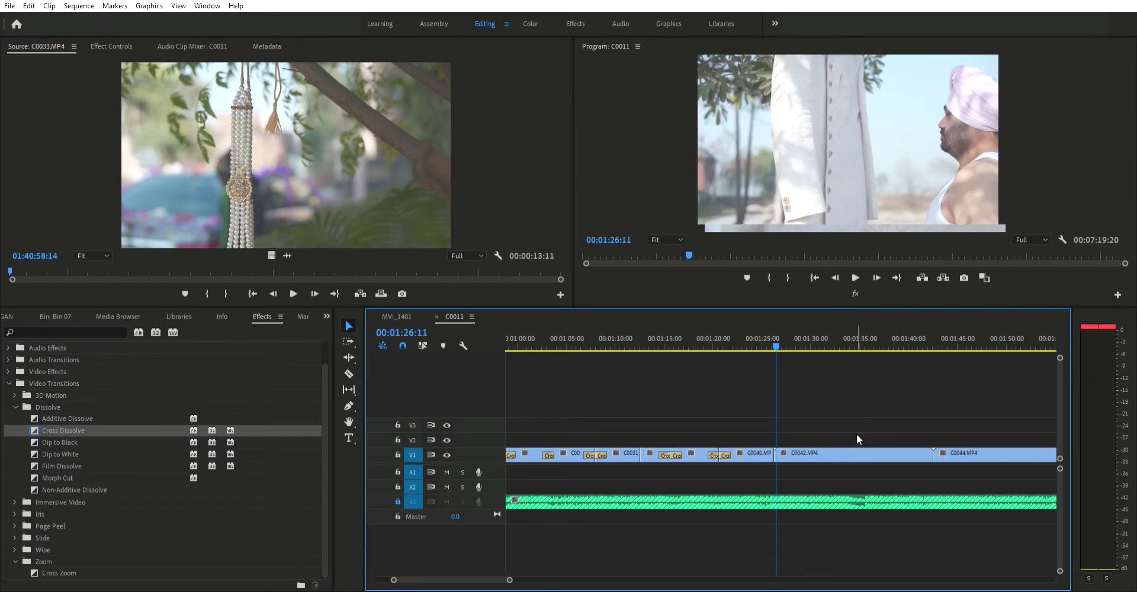
# Step: Play the start of C0042.MP4, remove the clip, and close the gap so C0044.MP4 follows C0040.MP4
pyautogui.press('space')
pyautogui.click(829, 446)
pyautogui.press('Delete')
pyautogui.click(866, 446)
pyautogui.press('Delete')
pyautogui.click(838, 445)
pyautogui.press('Delete')
pyautogui.hotkey('ctrl', 'z')
pyautogui.hotkey('ctrl', 'shift', 'z')
pyautogui.hotkey('ctrl', 'z')
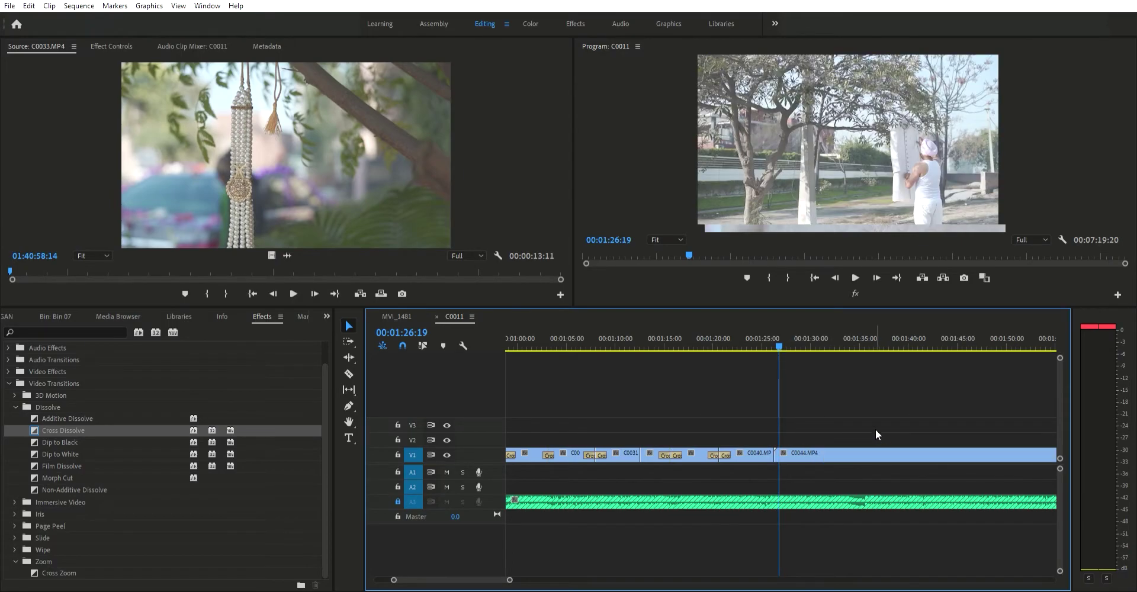
# Step: Split C0044.MP4 at about 00:01:40, remove its opening part, and close the gap after C0040.MP4
pyautogui.moveTo(859, 333); pyautogui.dragTo(901, 357)
pyautogui.press('space')
pyautogui.press('-')
pyautogui.press('-')
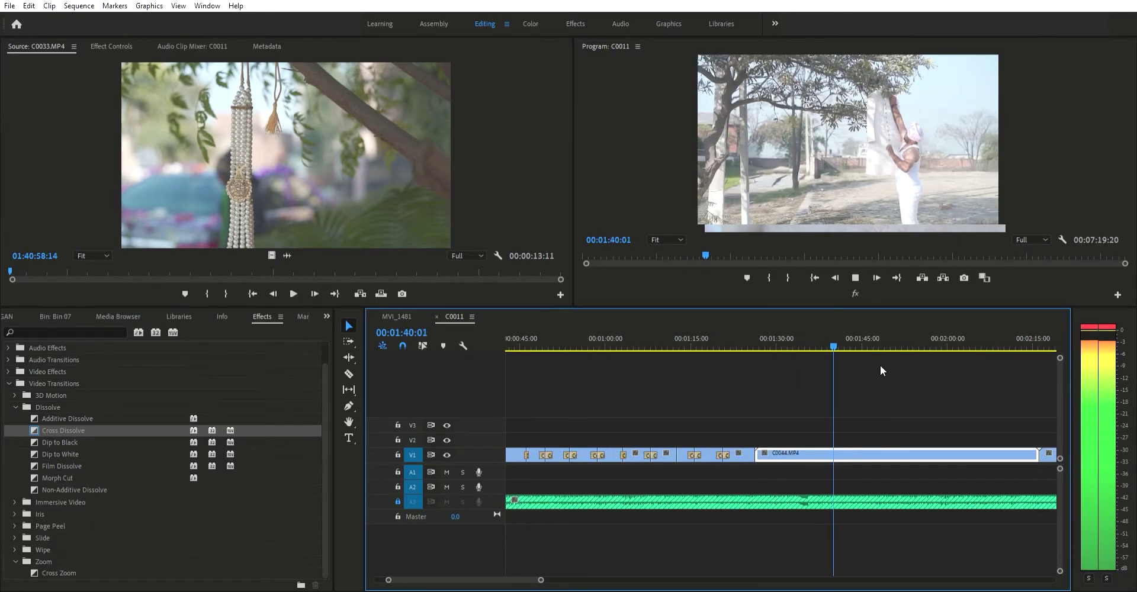
pyautogui.hotkey('ctrl', 'k')
pyautogui.moveTo(838, 343)
pyautogui.mouseDown()
pyautogui.moveTo(801, 342)
pyautogui.moveTo(828, 322)
pyautogui.moveTo(836, 332)
pyautogui.mouseUp()
pyautogui.hotkey('ctrl', 'k')
pyautogui.moveTo(815, 425); pyautogui.dragTo(794, 449)
# Step: Play the cut into C0044.MP4, then shift C0044.MP4 and all following clips later to open a gap after C0040.MP4
pyautogui.click(748, 343)
pyautogui.press('=')
pyautogui.press('space')
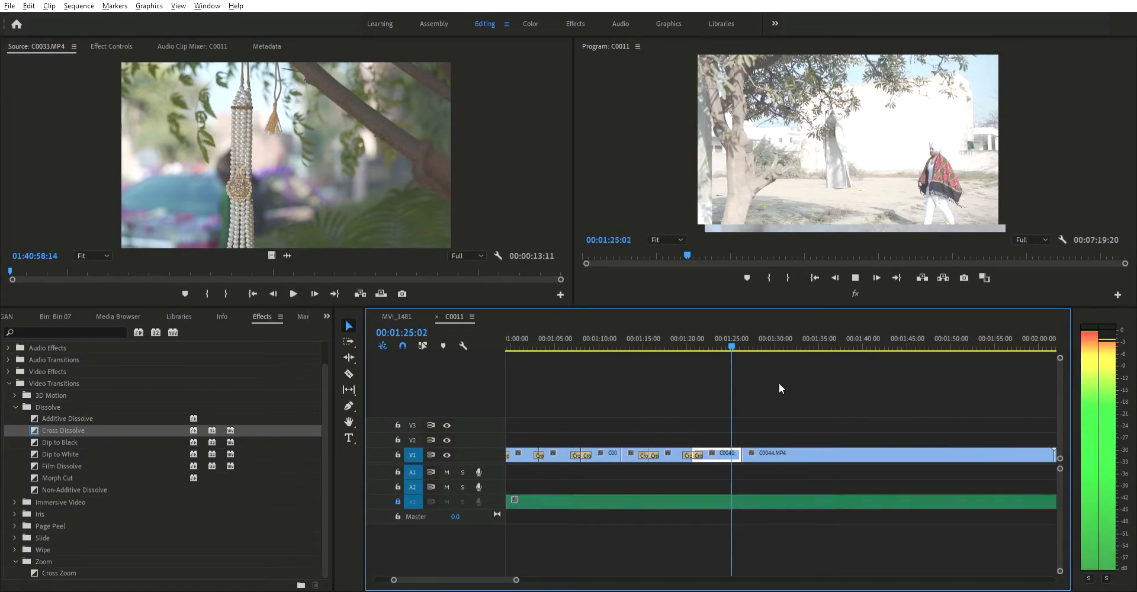
pyautogui.scroll(-1, 779, 384)
pyautogui.press('space')
pyautogui.press('a')
pyautogui.click(771, 451)
pyautogui.moveTo(771, 450); pyautogui.dragTo(804, 451)
pyautogui.press('v')
pyautogui.click(695, 443)
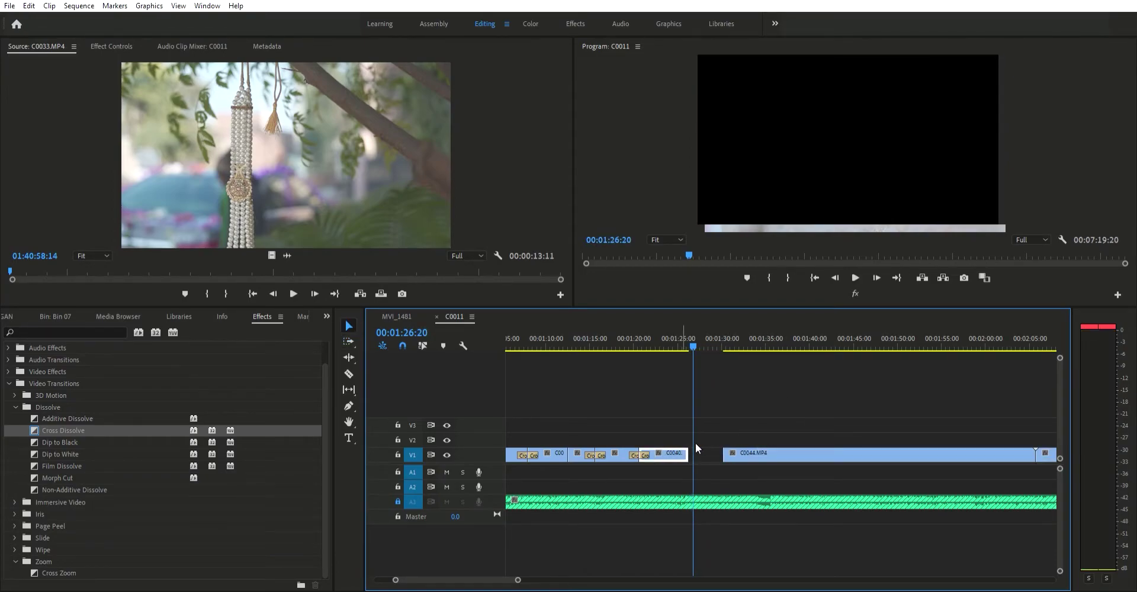
# Step: Apply Cross Dissolves to the end of C0040.MP4 and the start of C0044.MP4, then close the gap between them
pyautogui.moveTo(63, 430); pyautogui.dragTo(683, 442)
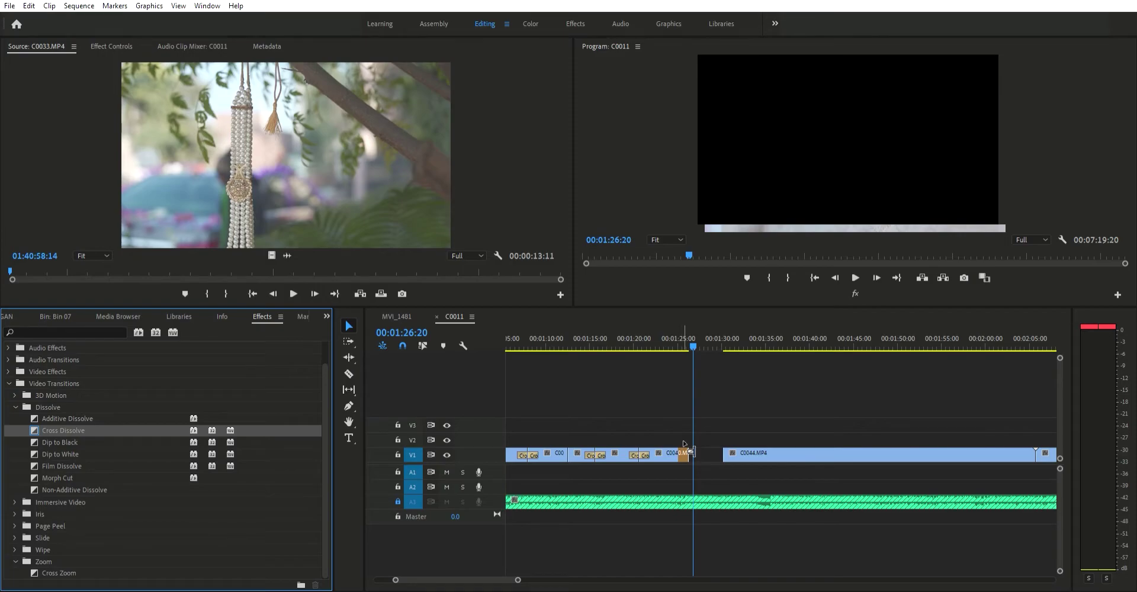
pyautogui.moveTo(71, 430); pyautogui.dragTo(728, 453)
pyautogui.click(702, 447)
pyautogui.press('Delete')
pyautogui.scroll(3, 716, 436)
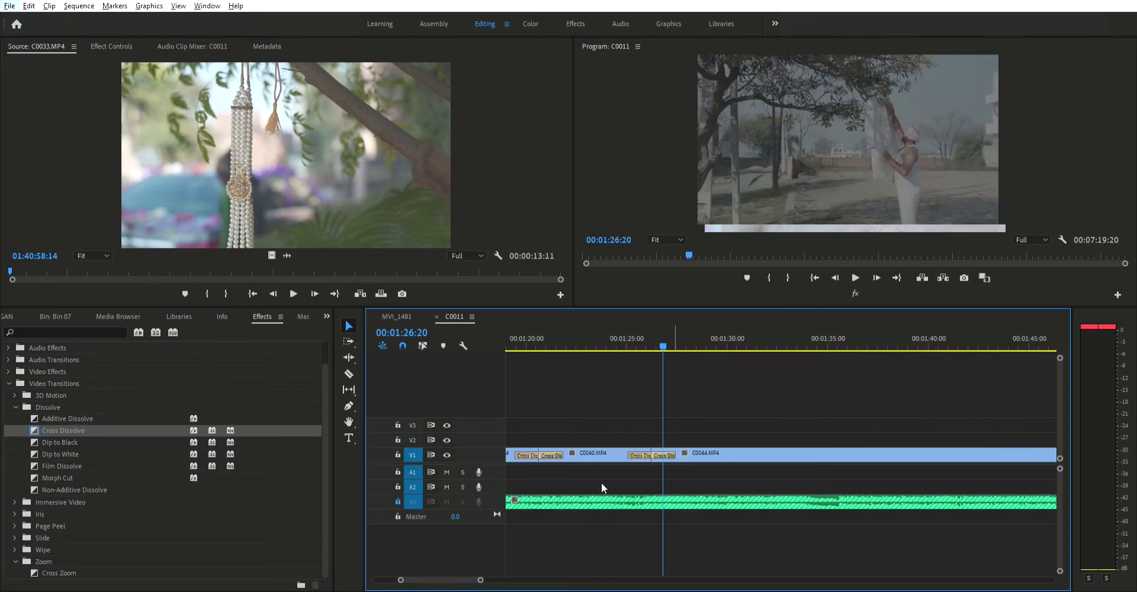
# Step: Lengthen the Cross Dissolve at the start of C0044.MP4 to about 2 seconds
pyautogui.scroll(2, 502, 570)
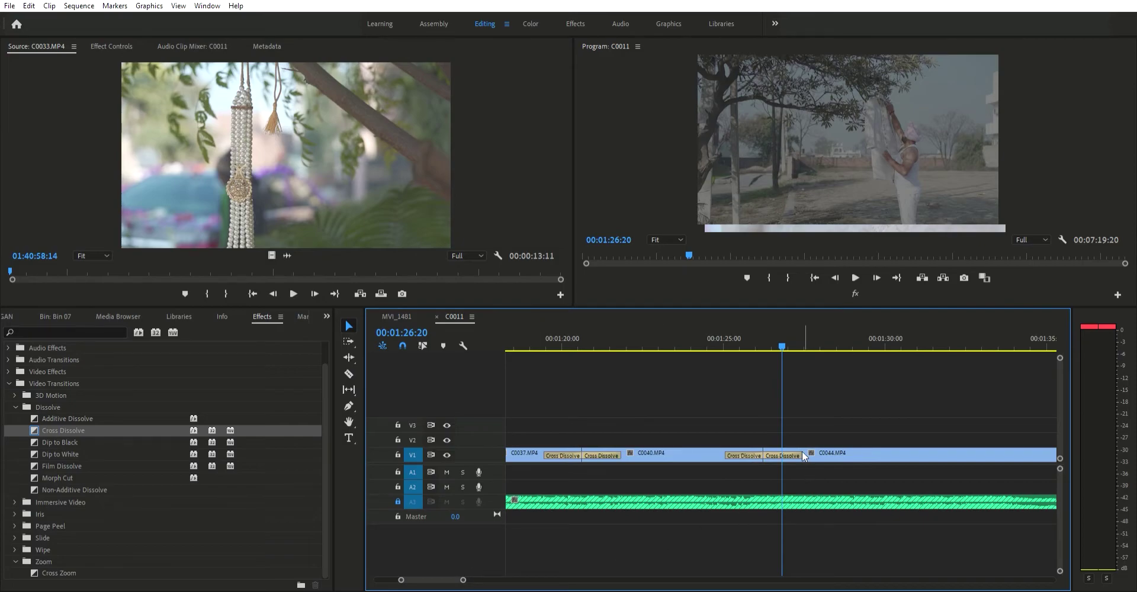
pyautogui.moveTo(801, 447); pyautogui.dragTo(824, 446)
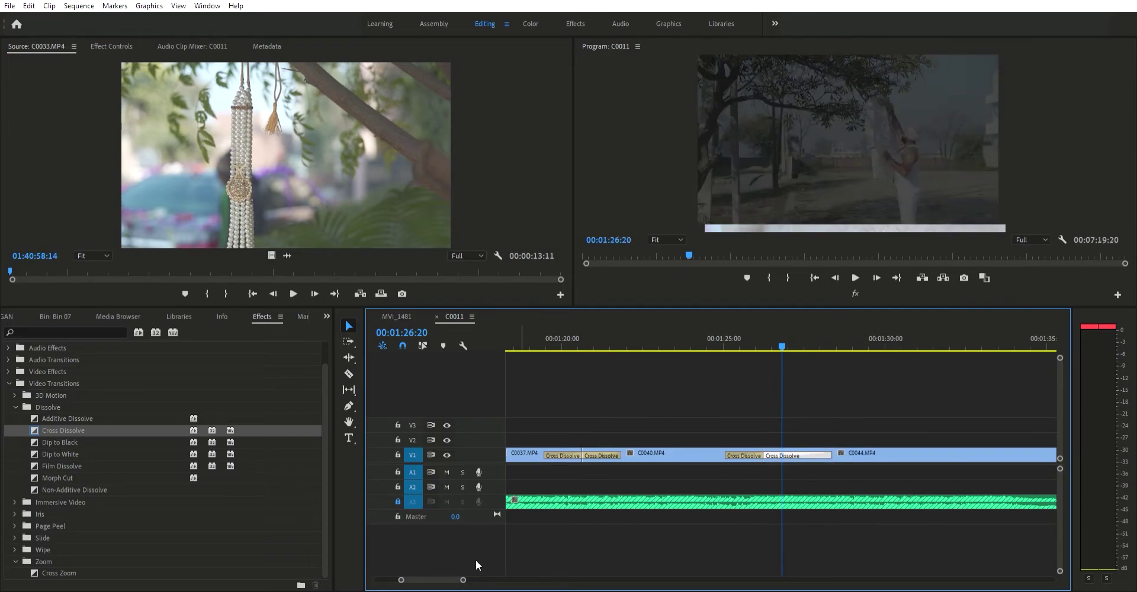
pyautogui.moveTo(467, 572); pyautogui.dragTo(447, 572)
pyautogui.moveTo(895, 449)
pyautogui.mouseDown()
pyautogui.moveTo(839, 449)
pyautogui.moveTo(906, 449)
pyautogui.moveTo(892, 449)
pyautogui.mouseUp()
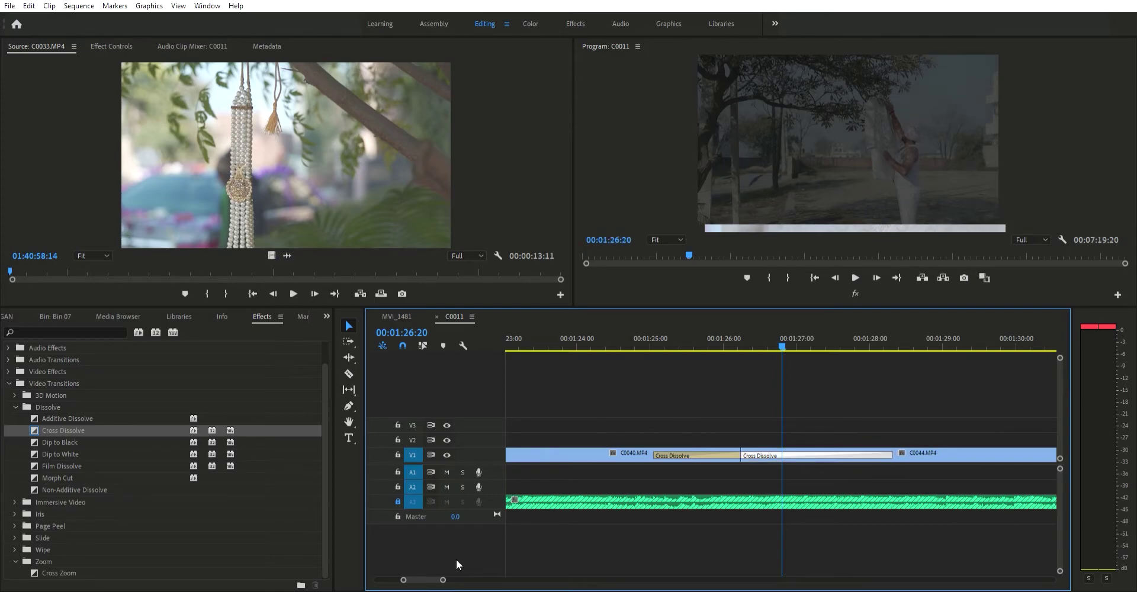
pyautogui.moveTo(442, 579); pyautogui.dragTo(466, 568)
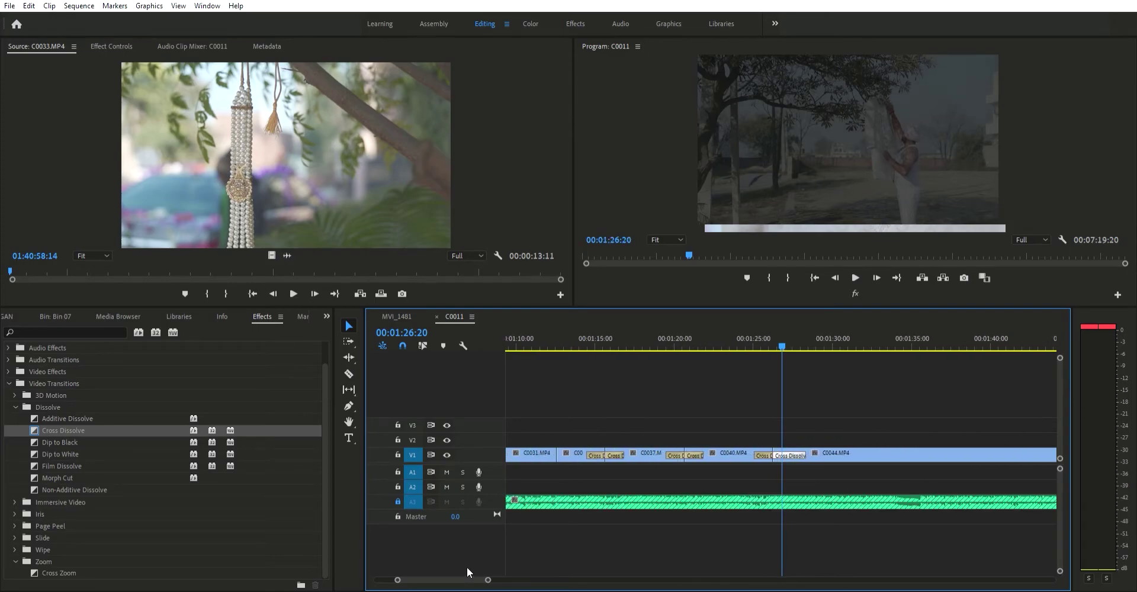
# Step: Play the dissolve into C0044.MP4 and remove the rest of the clip after about 00:01:32
pyautogui.press('space')
pyautogui.scroll(-2, 903, 401)
pyautogui.scroll(-6, 903, 401)
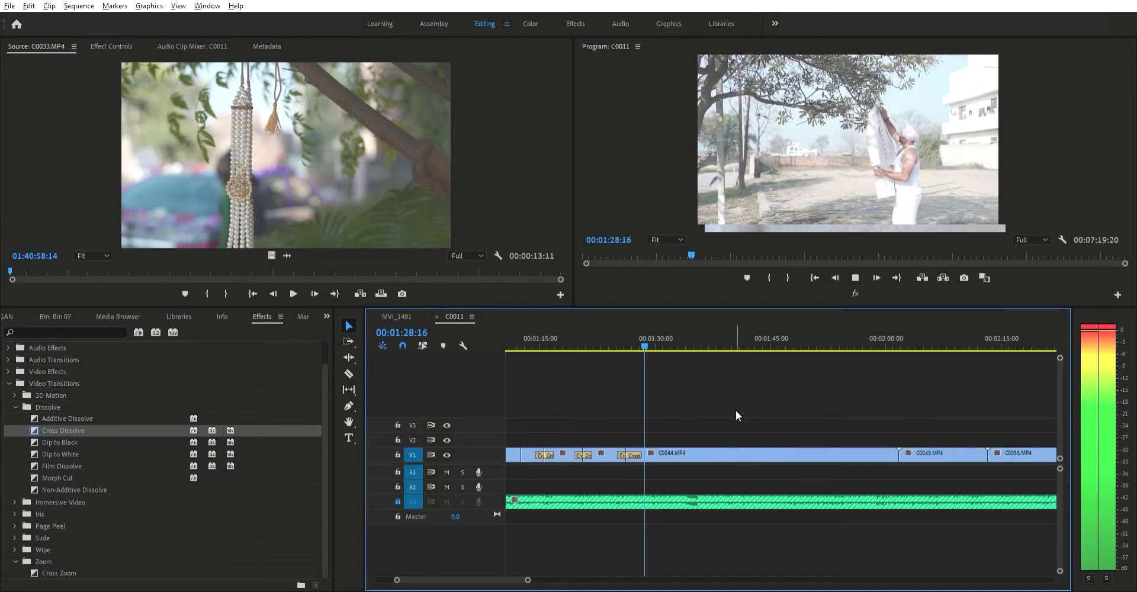
pyautogui.scroll(1, 736, 411)
pyautogui.press('=')
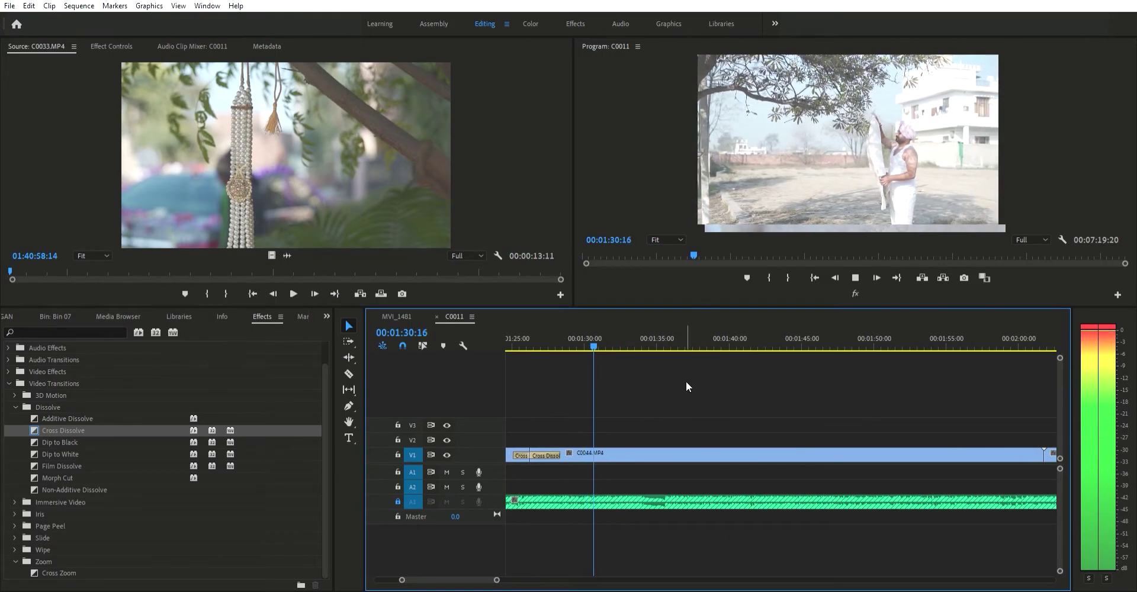
pyautogui.press('w')
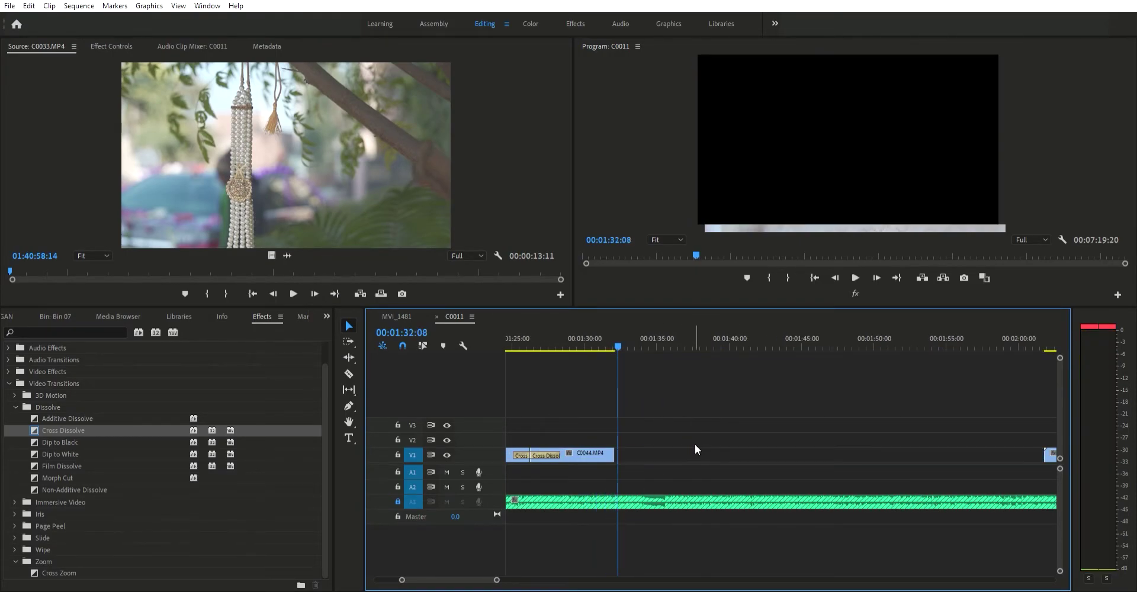
# Step: Close the gap after C0044.MP4, split C0045.MP4 at 00:01:36:10, and remove its opening part
pyautogui.press('space')
pyautogui.moveTo(646, 330); pyautogui.dragTo(669, 336)
pyautogui.hotkey('ctrl', 'k')
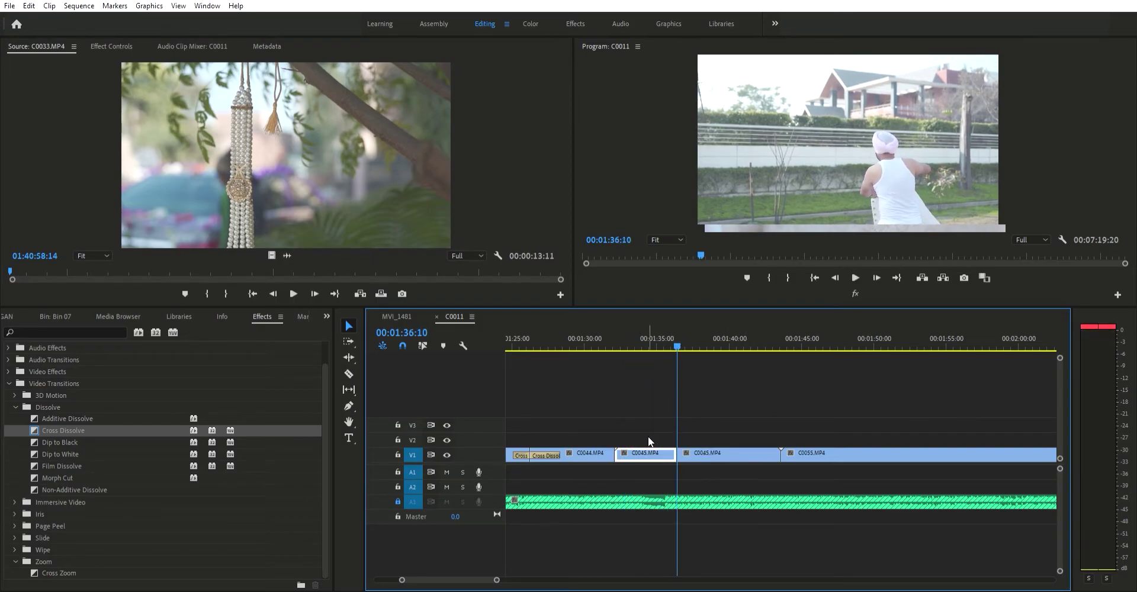
pyautogui.press('Delete')
# Step: Add Cross Dissolves to the end of C0044.MP4 and the start of C0045.MP4, then close the gap between them
pyautogui.hotkey('ctrl', 'd')
pyautogui.click(691, 451)
pyautogui.hotkey('ctrl', 'd')
pyautogui.click(650, 452)
pyautogui.press('Delete')
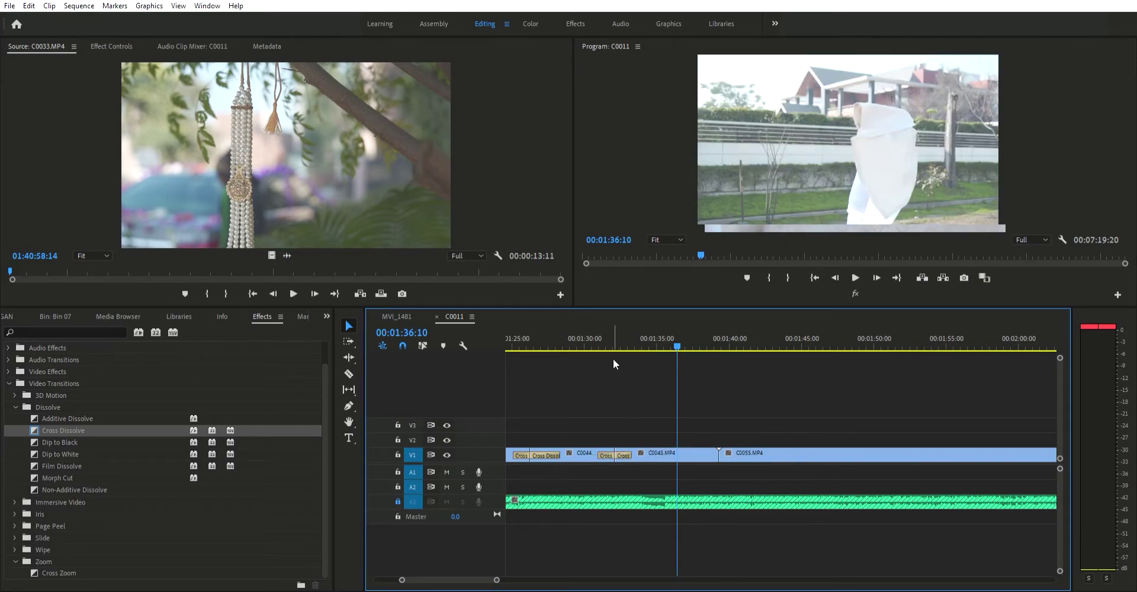
# Step: Play the dissolve into C0045.MP4, remove the clip's remainder after about 00:01:38, and close the gap to the next clip
pyautogui.click(609, 345)
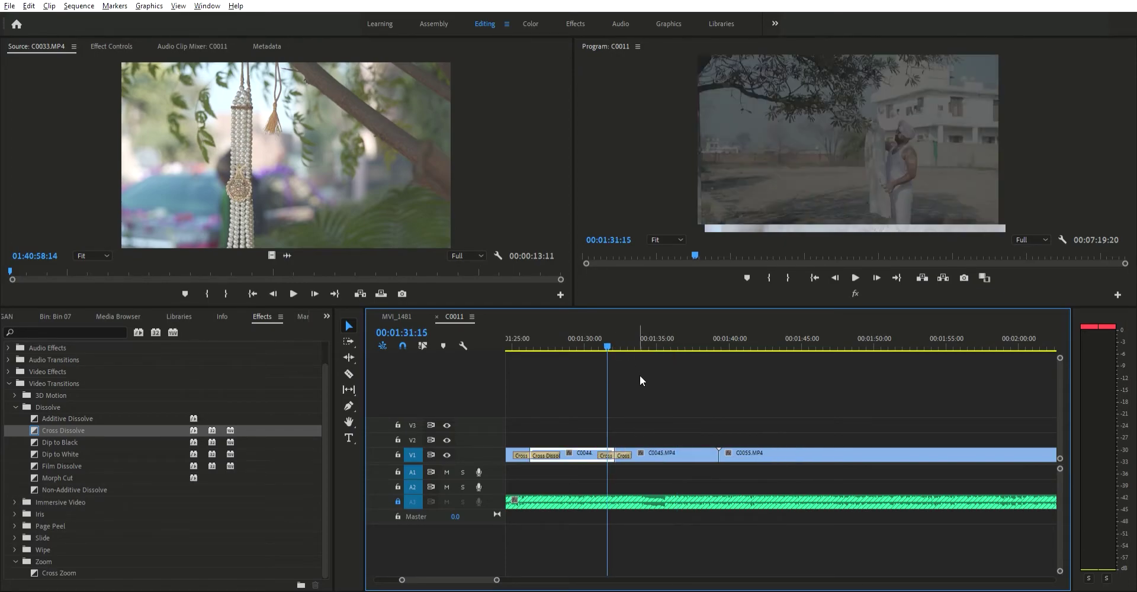
pyautogui.scroll(2, 641, 377)
pyautogui.press('space')
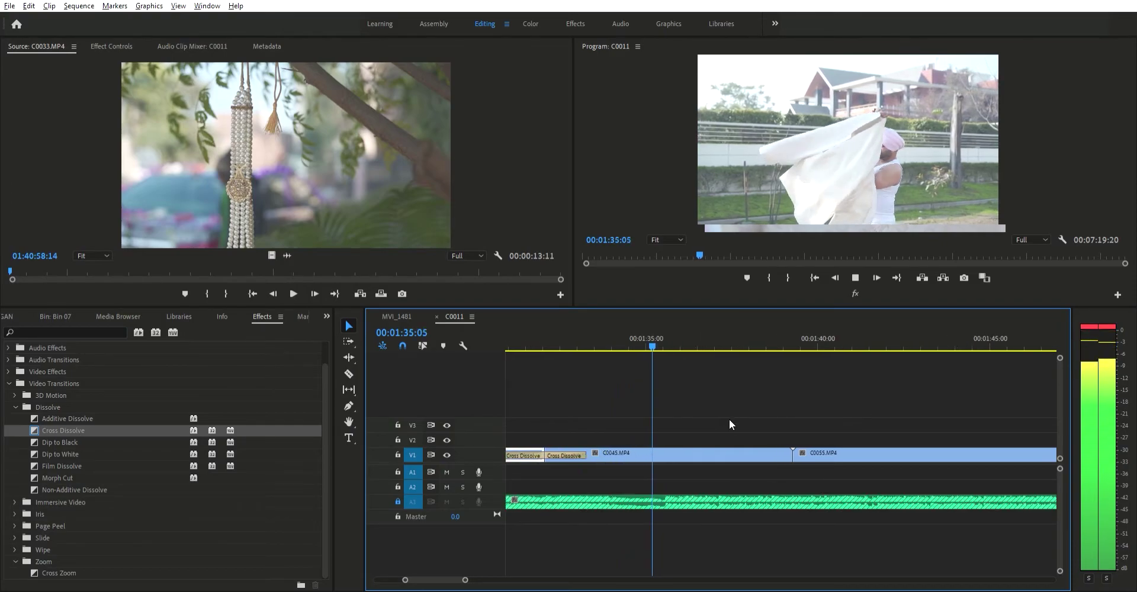
pyautogui.press('d')
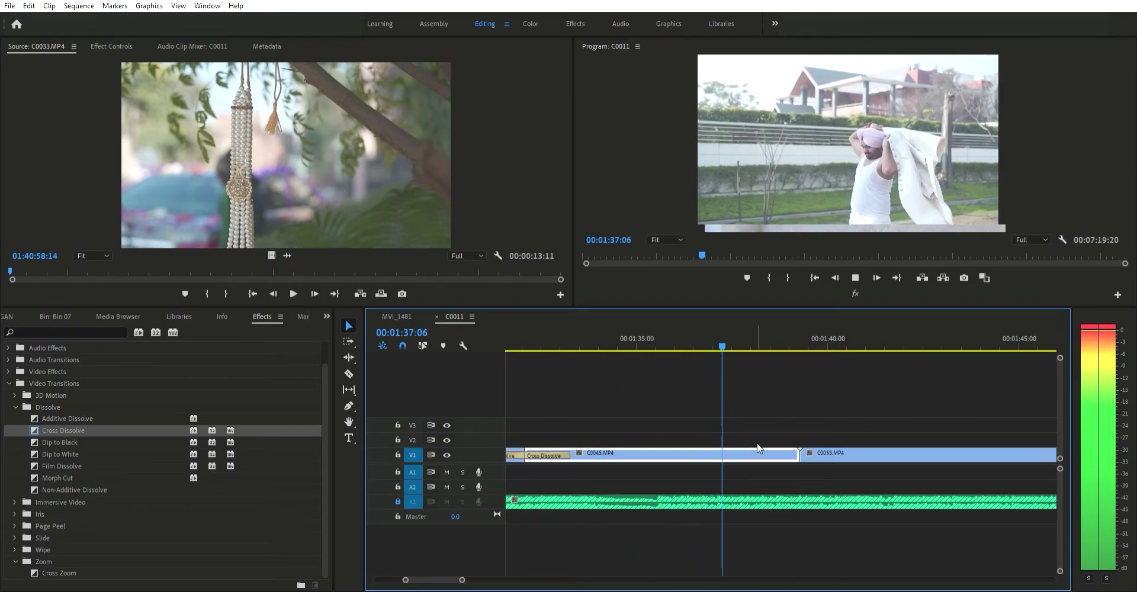
pyautogui.hotkey('ctrl', 'k')
pyautogui.press('space')
pyautogui.press('Delete')
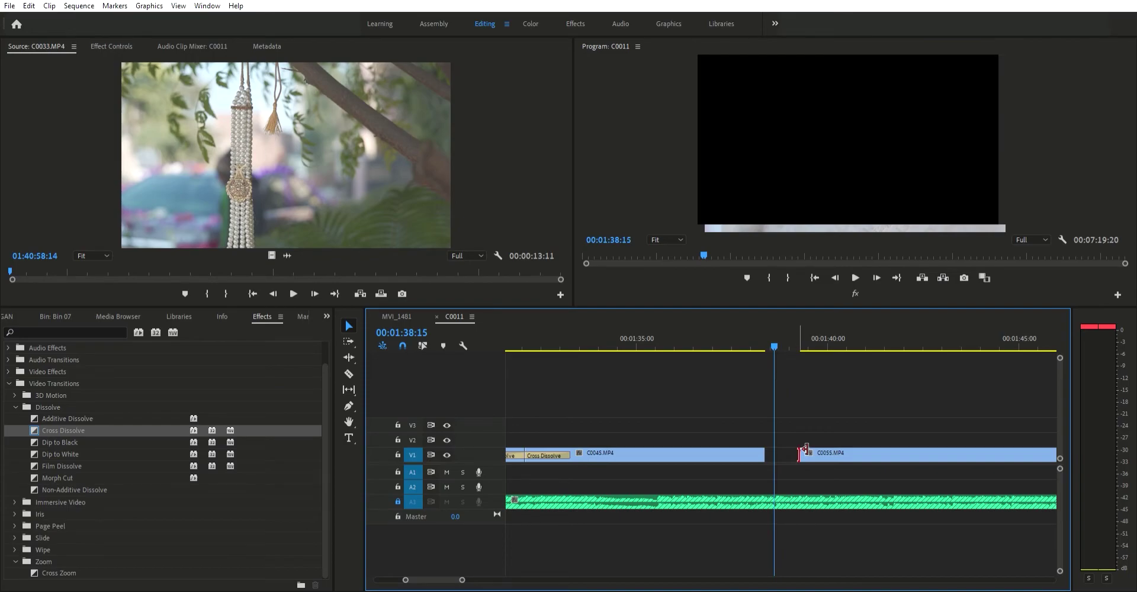
pyautogui.press('space')
pyautogui.scroll(1, 738, 409)
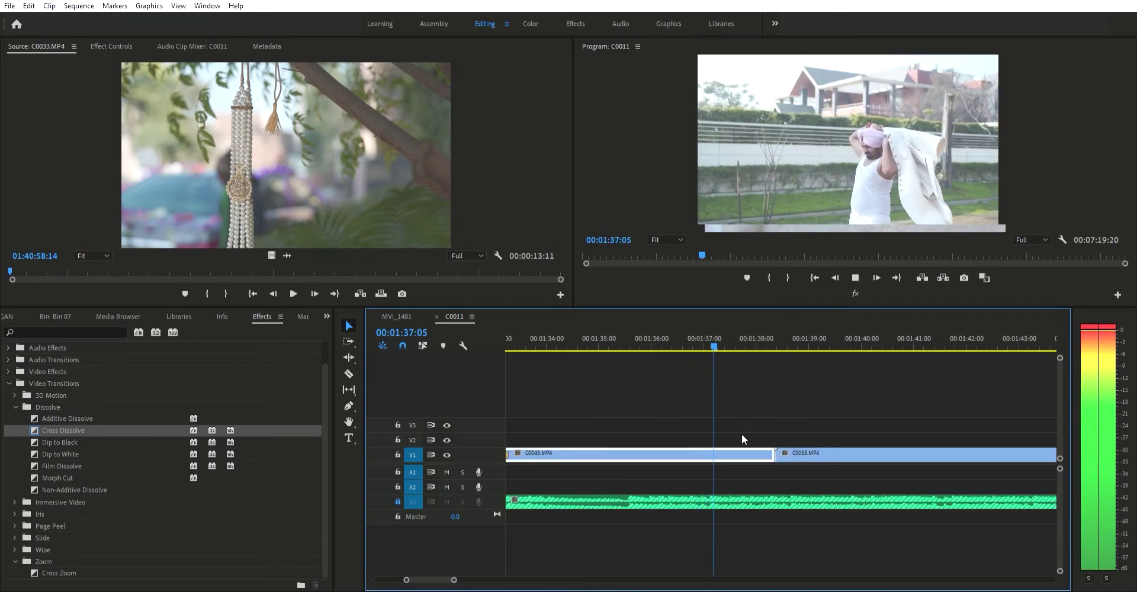
# Step: Split C0045.MP4 at about 00:01:37:05, remove the piece after the cut, and close the gap to C0055.MP4
pyautogui.hotkey('ctrl', 'k')
pyautogui.click(741, 452)
pyautogui.press('space')
pyautogui.press('Delete')
pyautogui.click(742, 453)
pyautogui.press('Delete')
pyautogui.click(636, 346)
pyautogui.press('space')
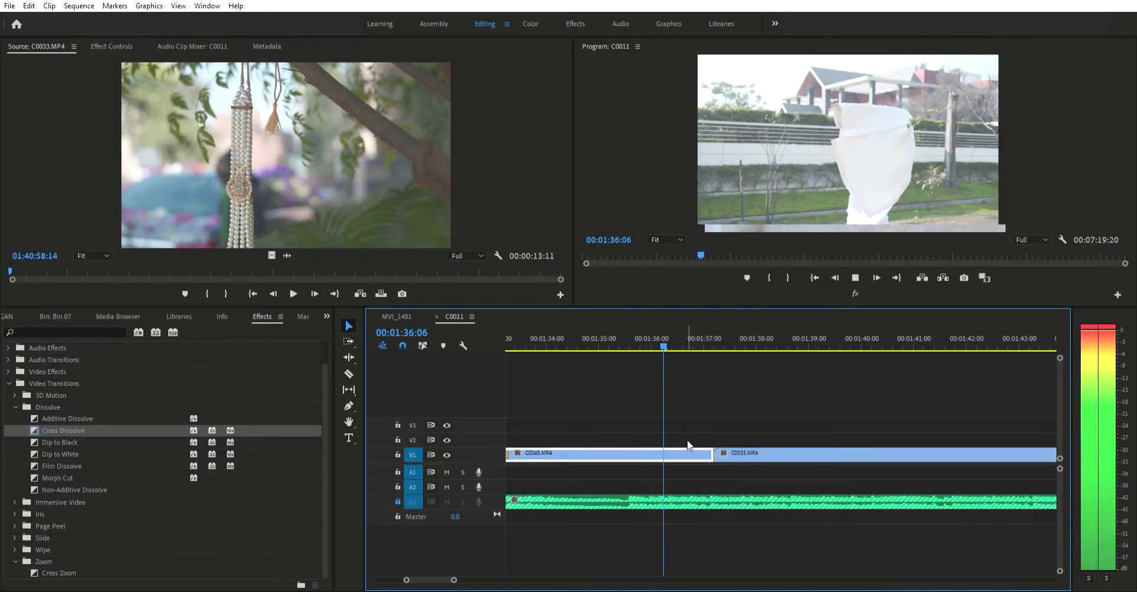
# Step: Play the end of C0045.MP4 and remove its last few frames after about 00:01:36:23
pyautogui.hotkey('ctrl', 'k')
pyautogui.press('space')
pyautogui.click(709, 451)
pyautogui.press('Delete')
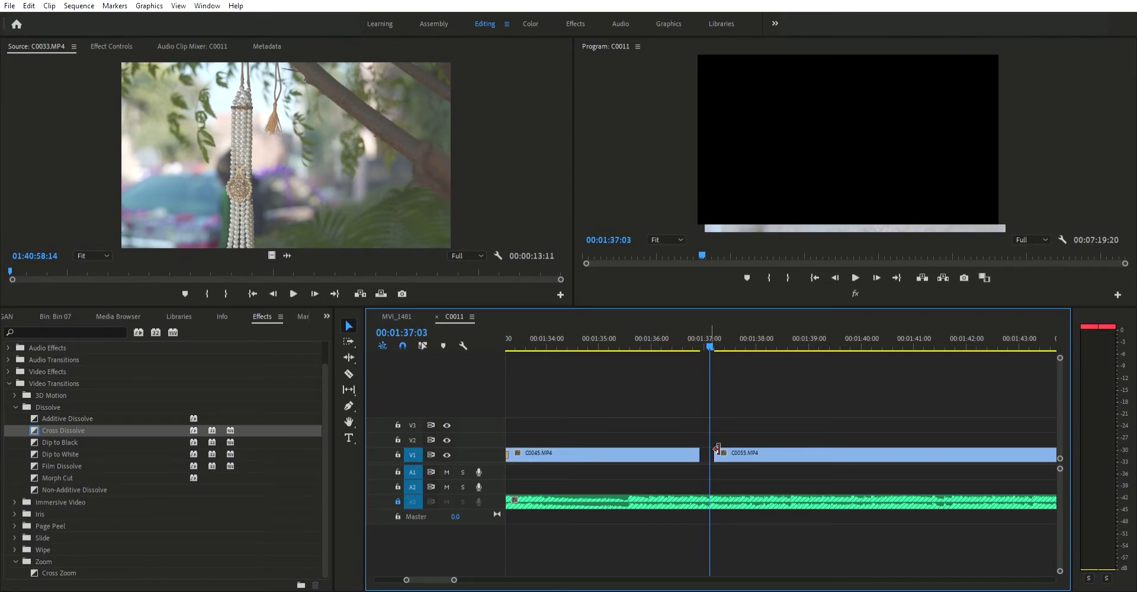
# Step: Remove the opening of C0055.MP4 before 00:01:47:03 and close the gap after C0045.MP4
pyautogui.scroll(-1, 798, 399)
pyautogui.moveTo(740, 338); pyautogui.dragTo(864, 362)
pyautogui.press('-')
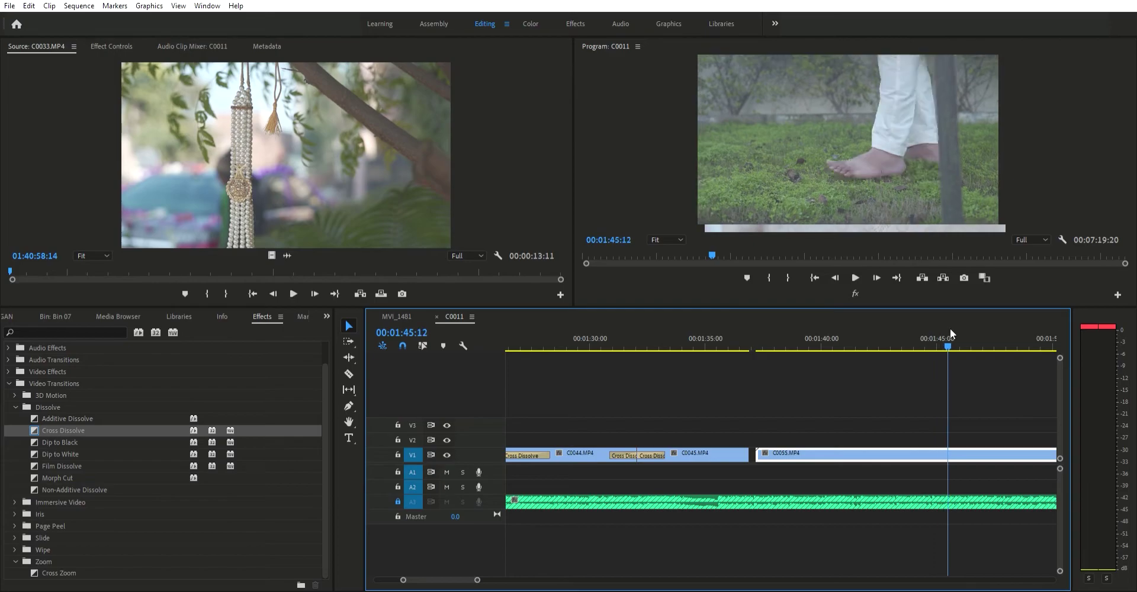
pyautogui.moveTo(950, 343); pyautogui.dragTo(993, 349)
pyautogui.press('Delete')
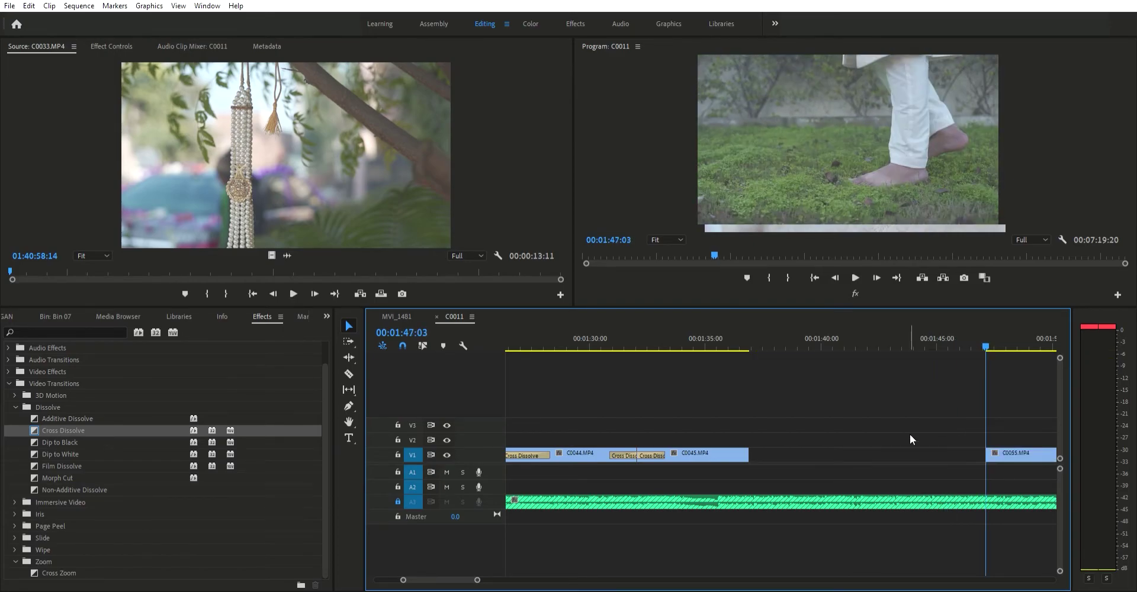
pyautogui.click(865, 450)
pyautogui.press('Delete')
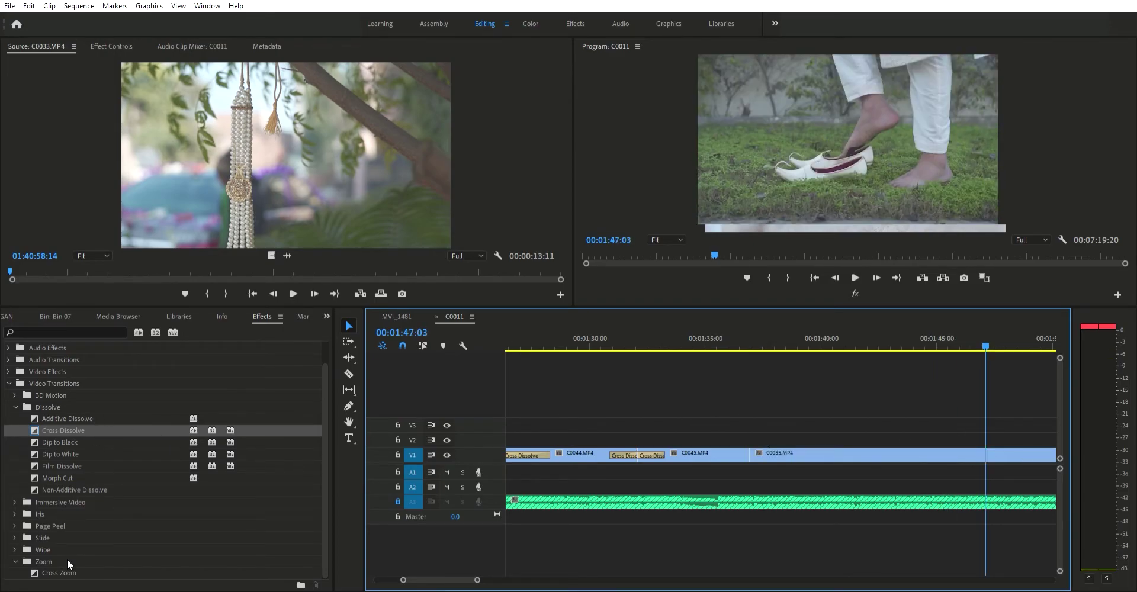
# Step: Add a Cross Zoom transition at the cut between C0045.MP4 and C0055.MP4, and play it back
pyautogui.moveTo(58, 572); pyautogui.dragTo(577, 465)
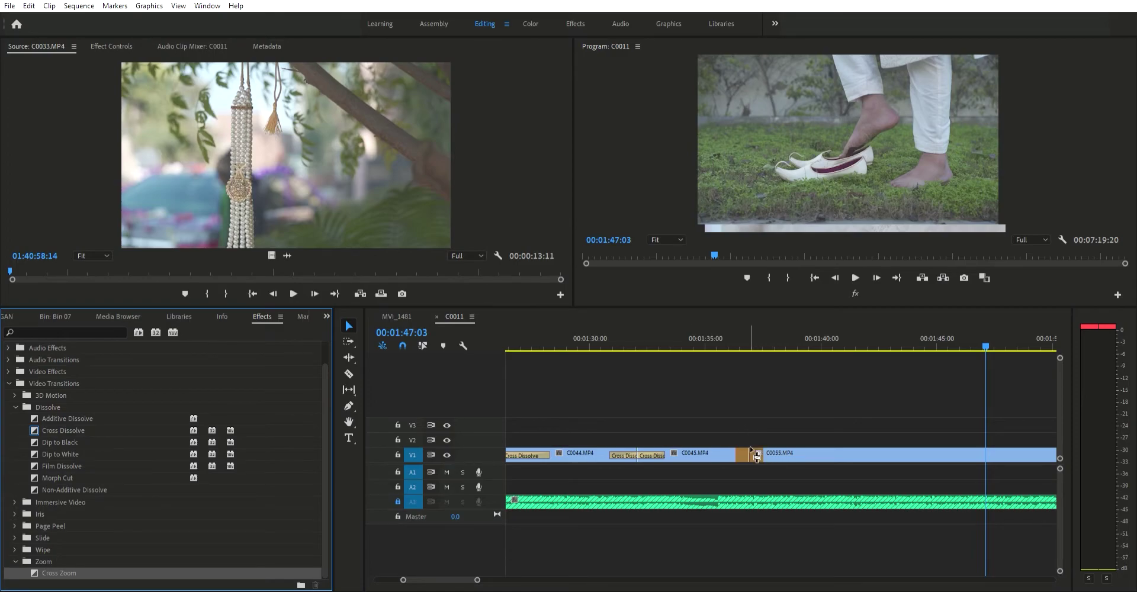
pyautogui.click(765, 448)
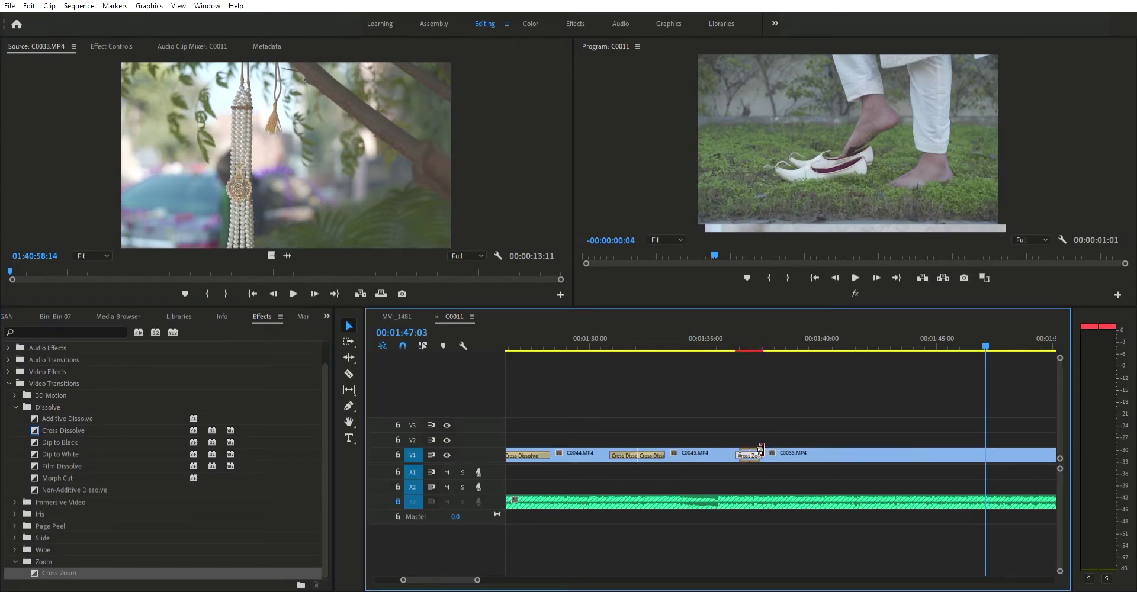
pyautogui.click(744, 338)
pyautogui.scroll(2, 809, 393)
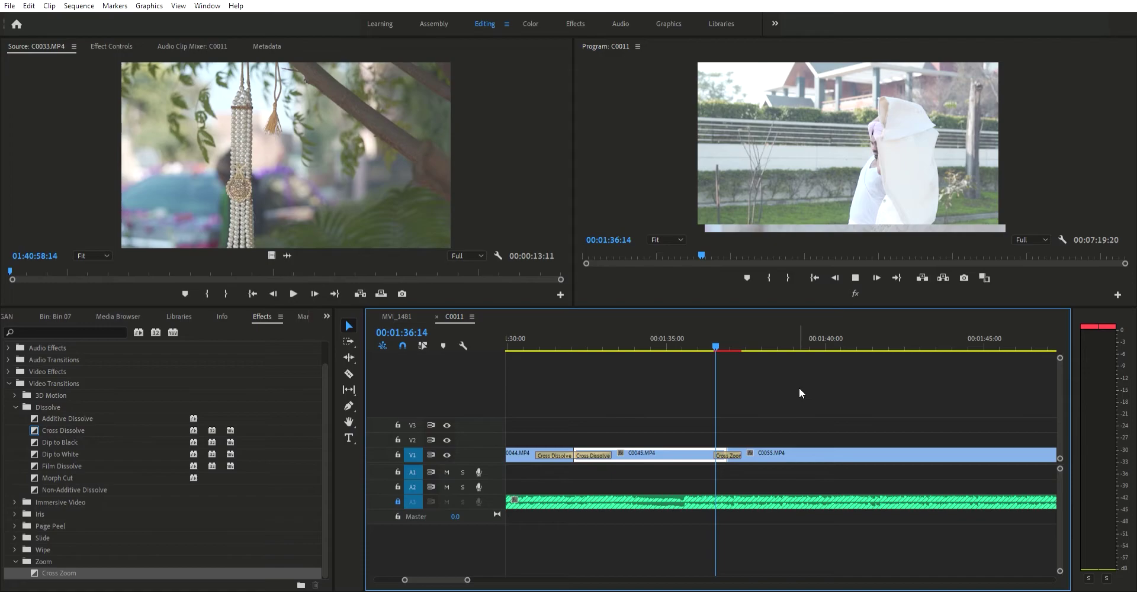
pyautogui.press('space')
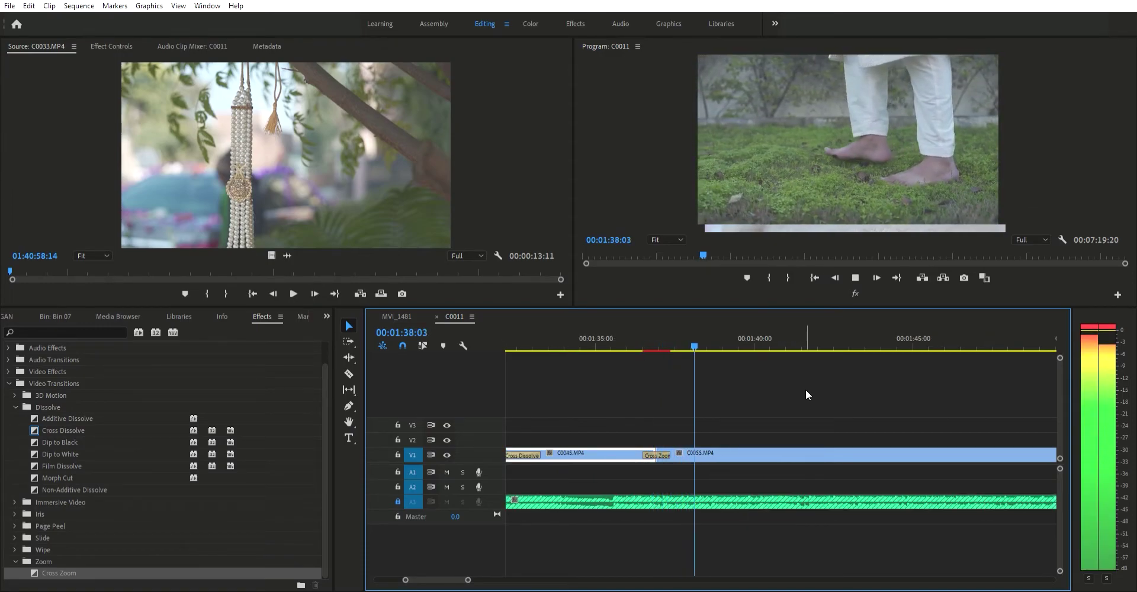
# Step: Play on through C0055.MP4 and split it at about 00:01:41:17
pyautogui.scroll(-2, 805, 389)
pyautogui.scroll(-2, 805, 389)
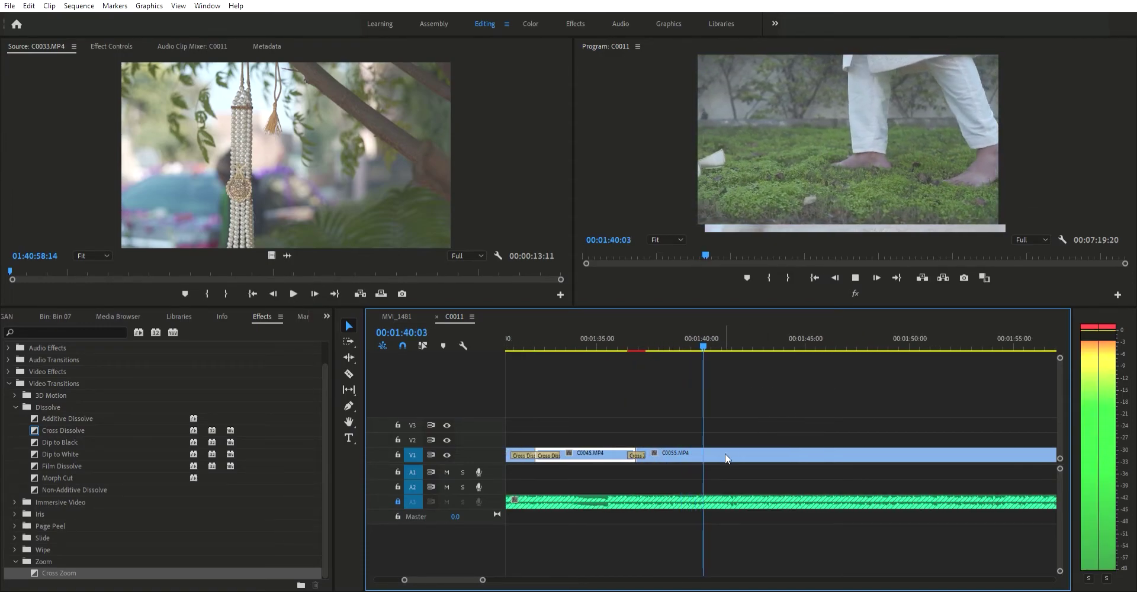
pyautogui.click(747, 450)
pyautogui.hotkey('ctrl', 'k')
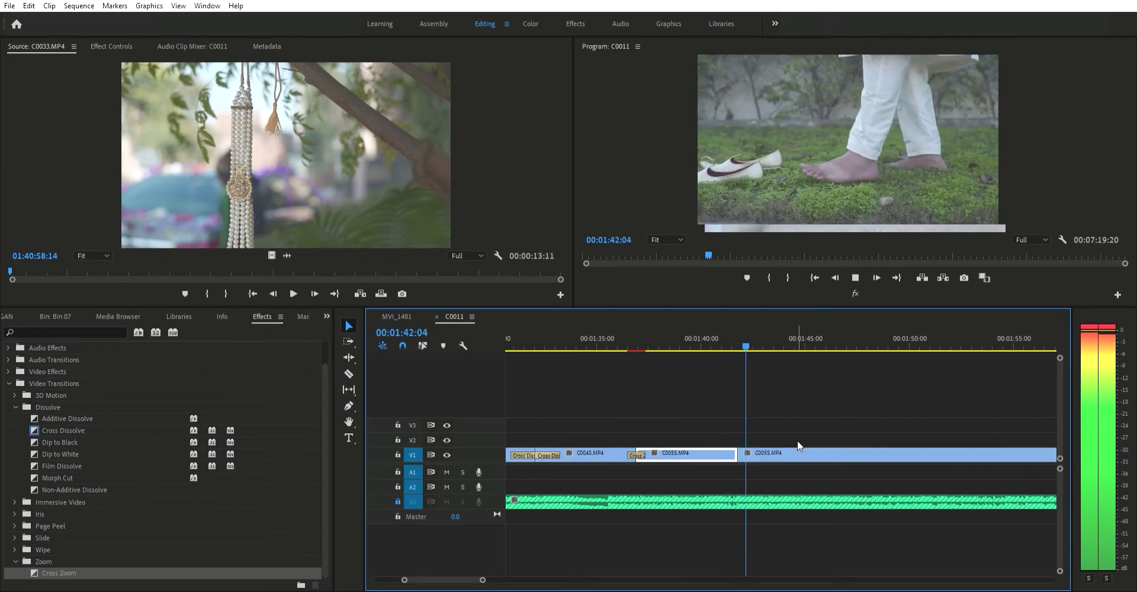
# Step: Scrub ahead through the second part of C0055.MP4 and split it at 00:01:47:16
pyautogui.press('space')
pyautogui.click(778, 451)
pyautogui.moveTo(840, 340); pyautogui.dragTo(920, 346)
pyautogui.scroll(-3, 923, 358)
pyautogui.press('space')
pyautogui.press('space')
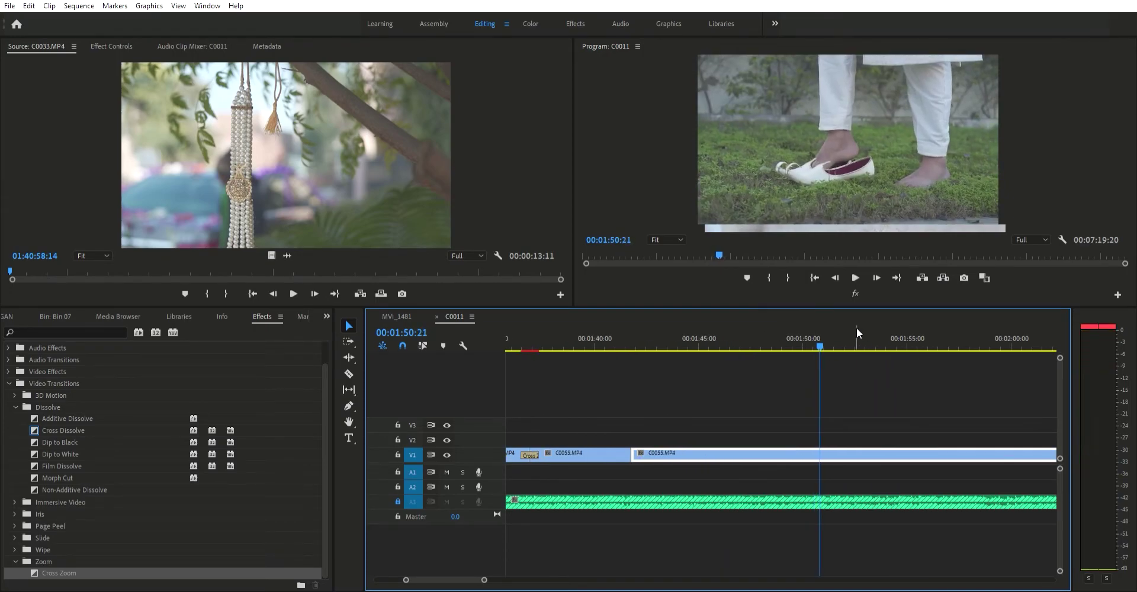
pyautogui.moveTo(813, 339); pyautogui.dragTo(789, 339)
pyautogui.click(755, 346)
pyautogui.hotkey('ctrl', 'k')
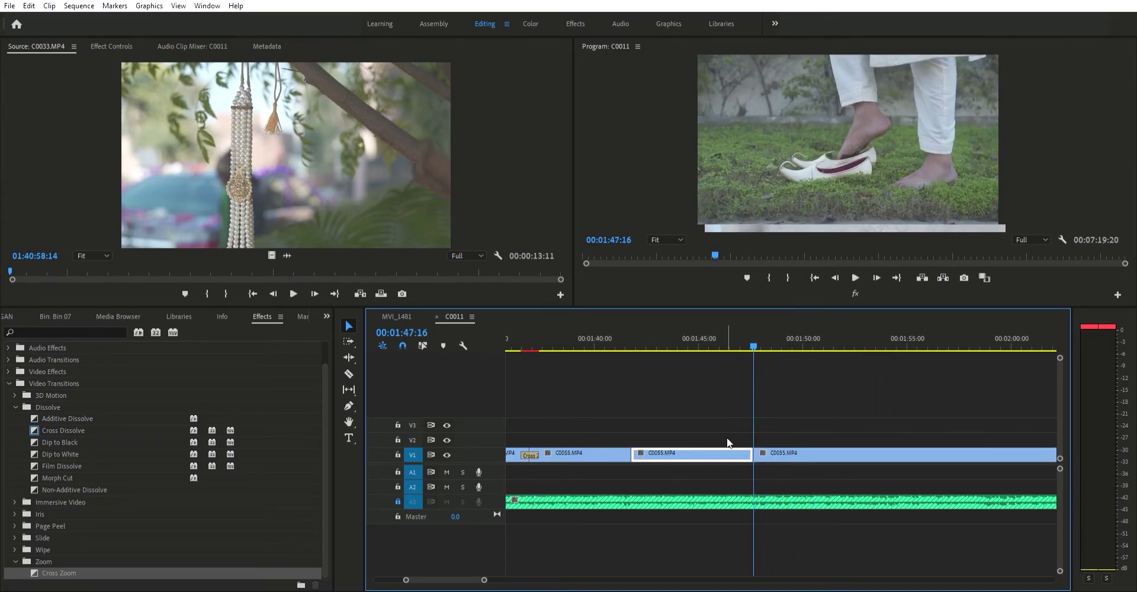
# Step: Replace the middle section of C0055.MP4 with Cross Dissolves on the two remaining parts, close the gap, and play the transition
pyautogui.click(788, 448)
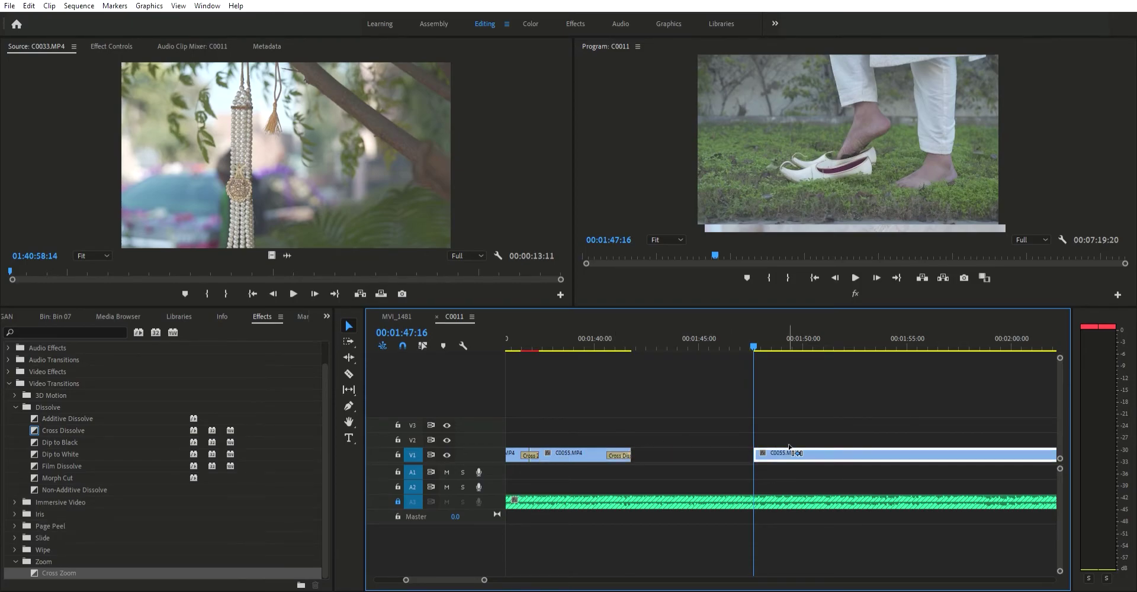
pyautogui.click(722, 449)
pyautogui.press('Delete')
pyautogui.click(641, 341)
pyautogui.press('space')
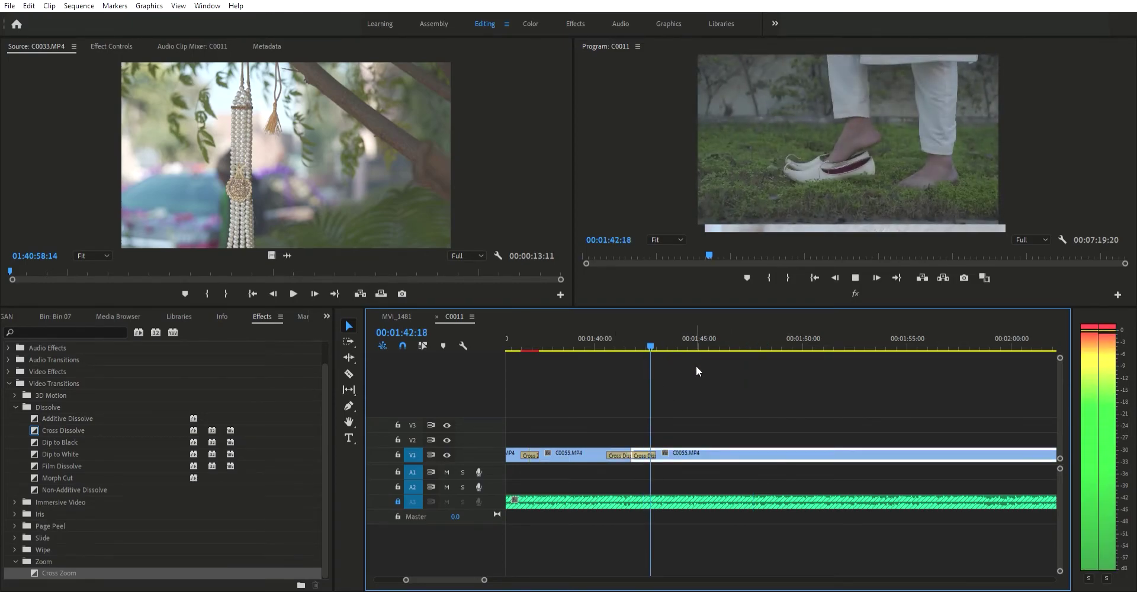
# Step: Play the second part of C0055.MP4, remove its remainder after about 00:01:47, and close the gap to C0057.MP4
pyautogui.scroll(-2, 721, 379)
pyautogui.scroll(-2, 728, 389)
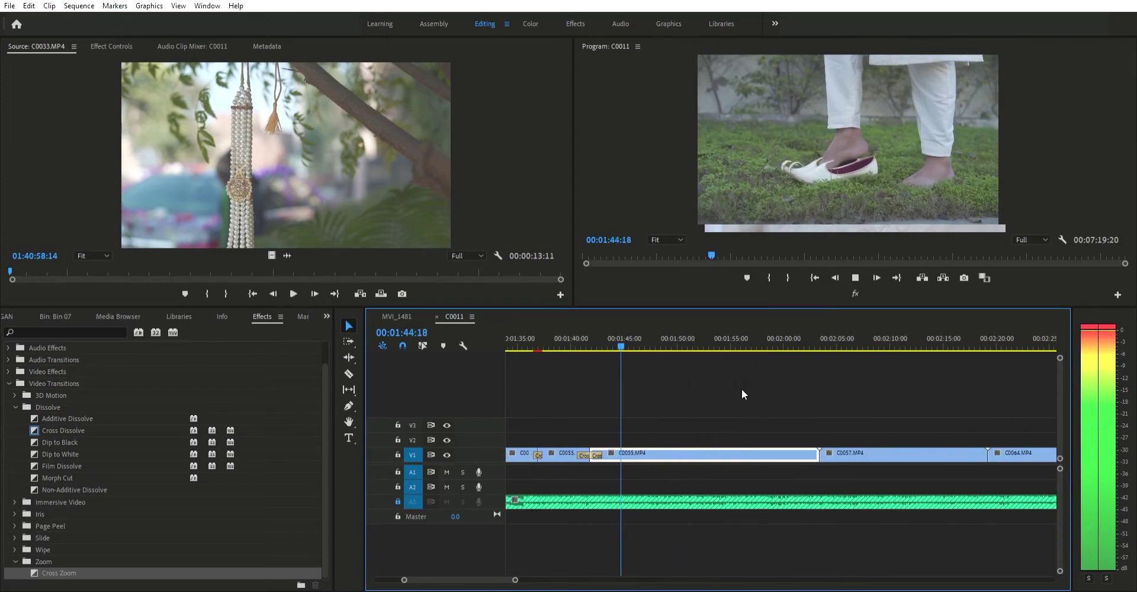
pyautogui.press('=')
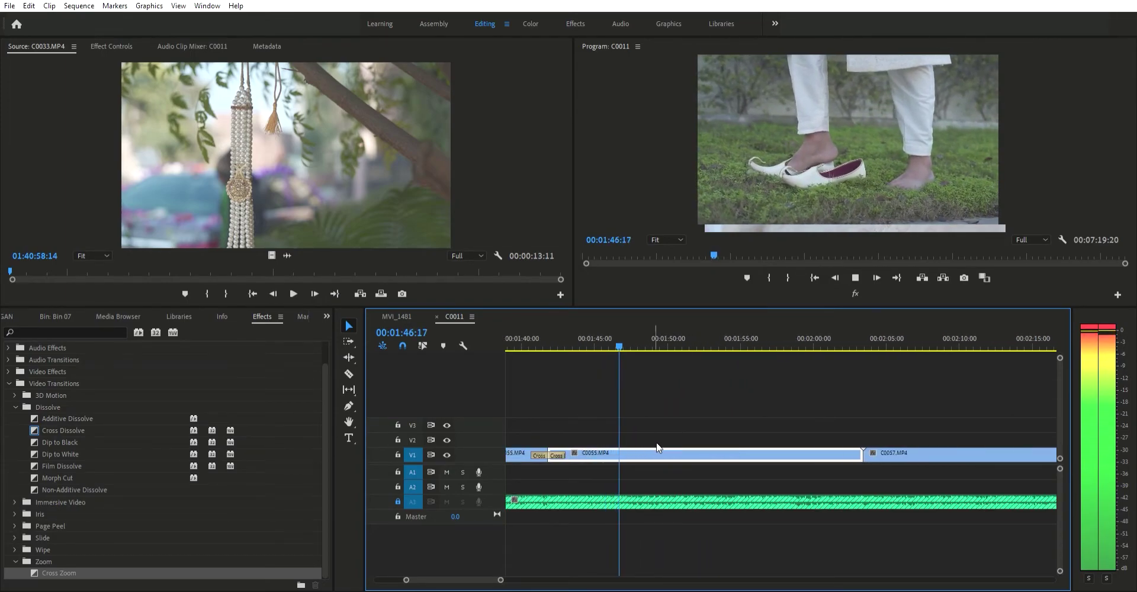
pyautogui.hotkey('ctrl', 'k')
pyautogui.click(692, 450)
pyautogui.press('Delete')
pyautogui.click(712, 449)
pyautogui.press('Delete')
# Step: Review C0057.MP4 and the clips after it, and remove C0064.MP4 from the sequence
pyautogui.scroll(5, 716, 421)
pyautogui.press('space')
pyautogui.scroll(-2, 1007, 387)
pyautogui.click(948, 329)
pyautogui.scroll(-2, 939, 355)
pyautogui.press('space')
pyautogui.scroll(-2, 904, 435)
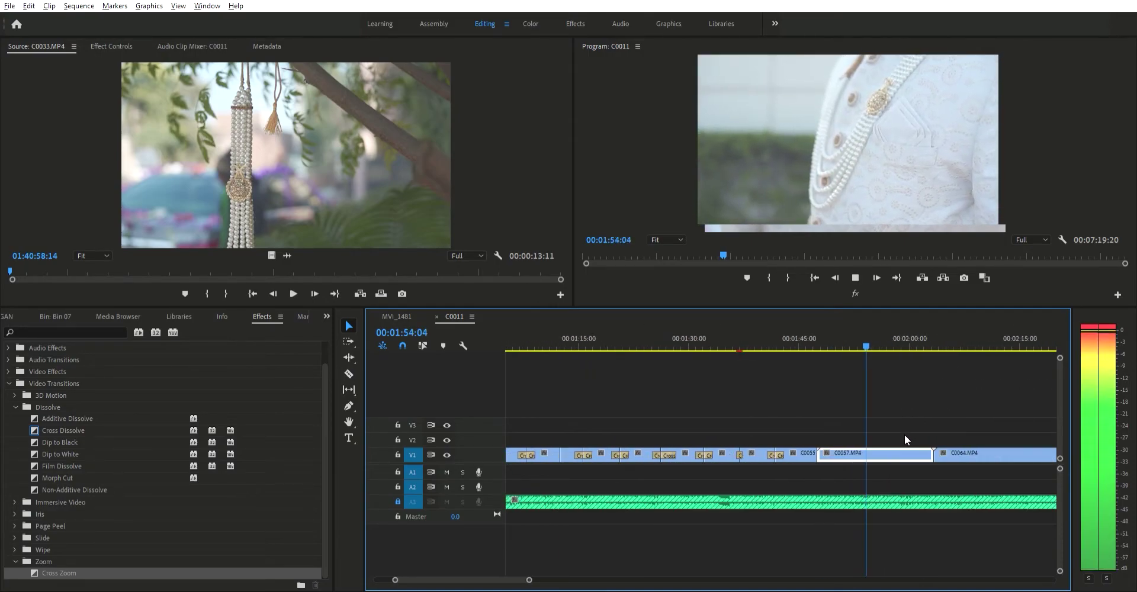
pyautogui.scroll(-2, 904, 438)
pyautogui.click(882, 330)
pyautogui.scroll(-2, 879, 340)
pyautogui.press('space')
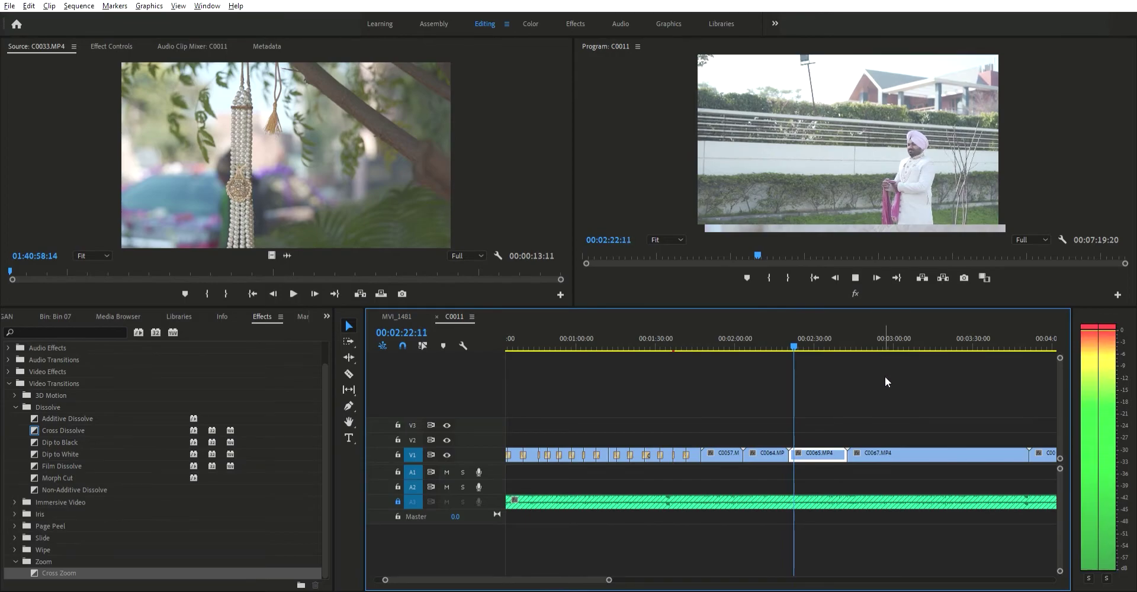
pyautogui.press('-')
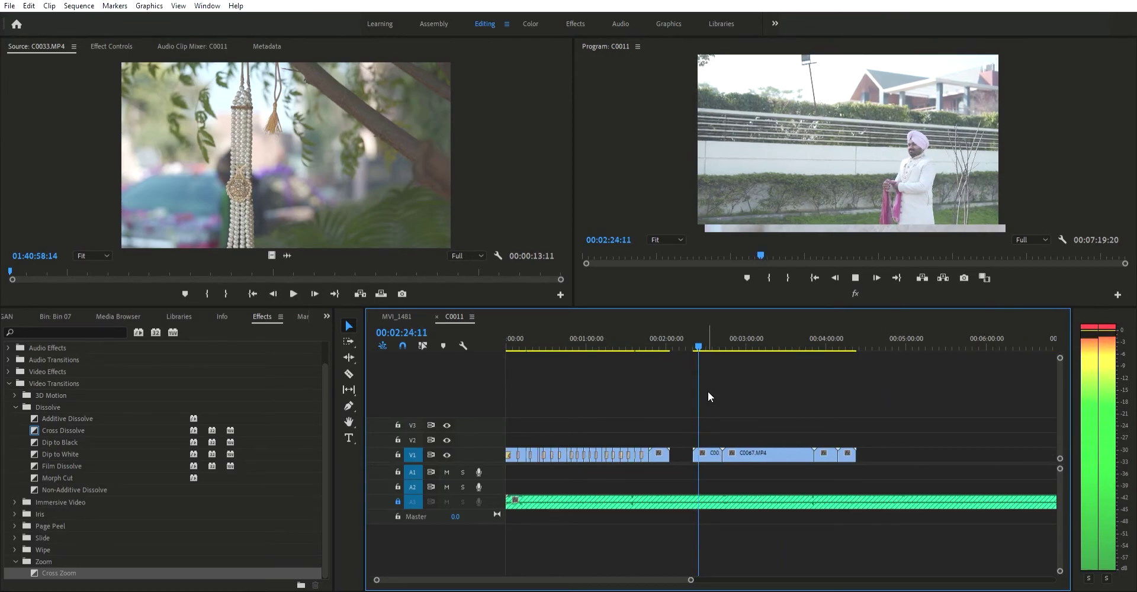
pyautogui.press('Delete')
pyautogui.click(733, 343)
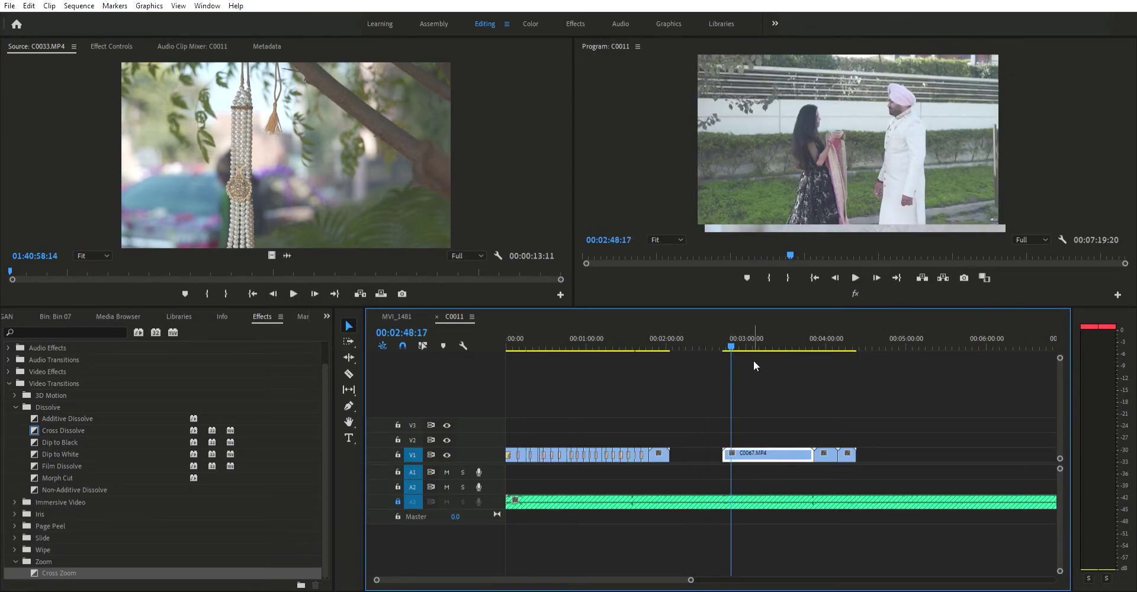
pyautogui.hotkey('ctrl', 'z')
# Step: Scrub through C0065.MP4, split it at 00:02:29:20, and remove its opening part
pyautogui.click(712, 332)
pyautogui.scroll(2, 720, 366)
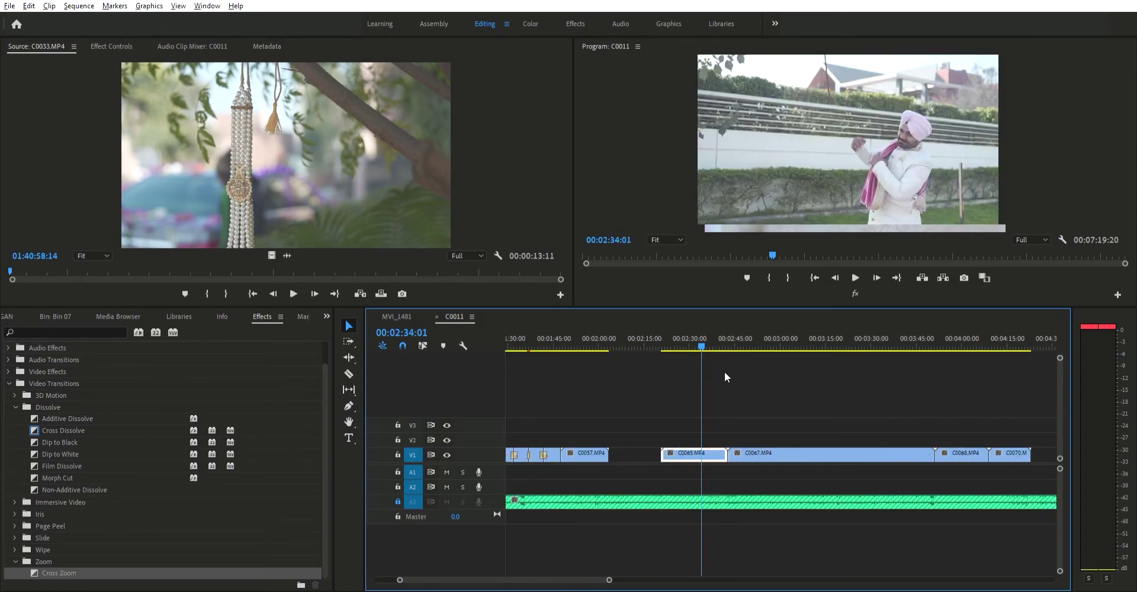
pyautogui.press('space')
pyautogui.moveTo(681, 347)
pyautogui.mouseDown()
pyautogui.moveTo(642, 347)
pyautogui.moveTo(681, 347)
pyautogui.moveTo(663, 348)
pyautogui.mouseUp()
pyautogui.hotkey('ctrl', 'k')
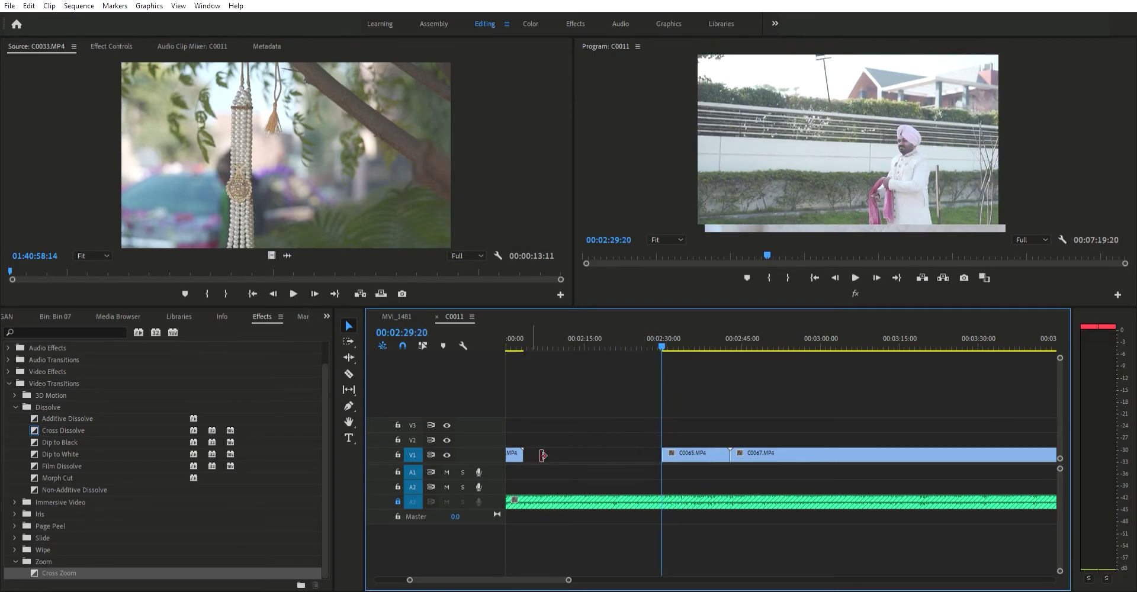
# Step: Remove C0057.MP4 and join C0055.MP4 to C0065.MP4 with Cross Dissolves on both sides of the cut
pyautogui.scroll(3, 543, 455)
pyautogui.click(601, 339)
pyautogui.click(616, 453)
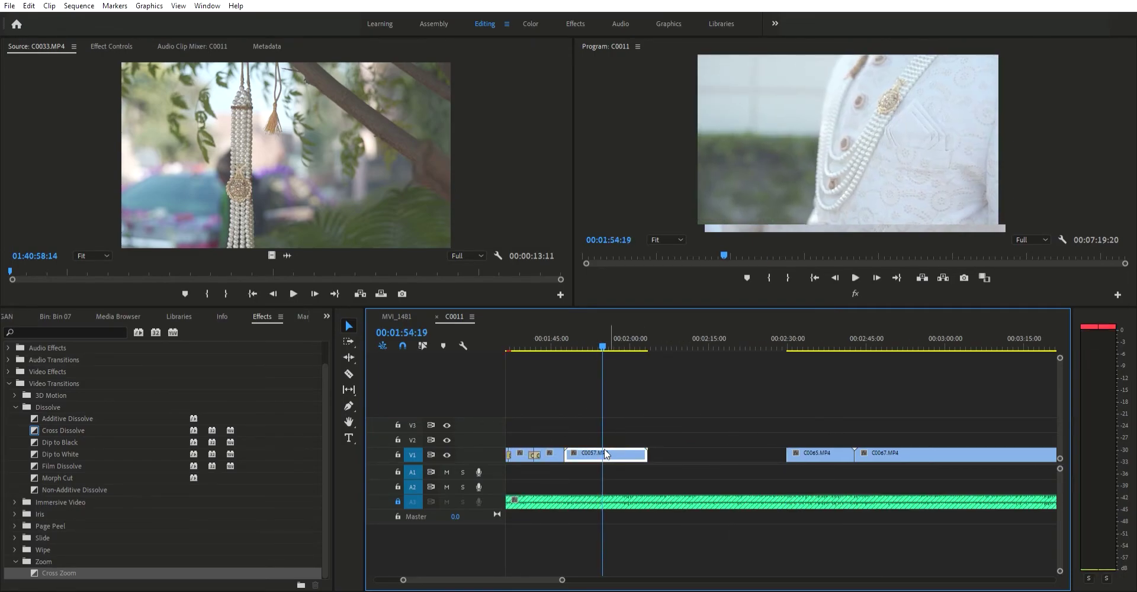
pyautogui.press('Delete')
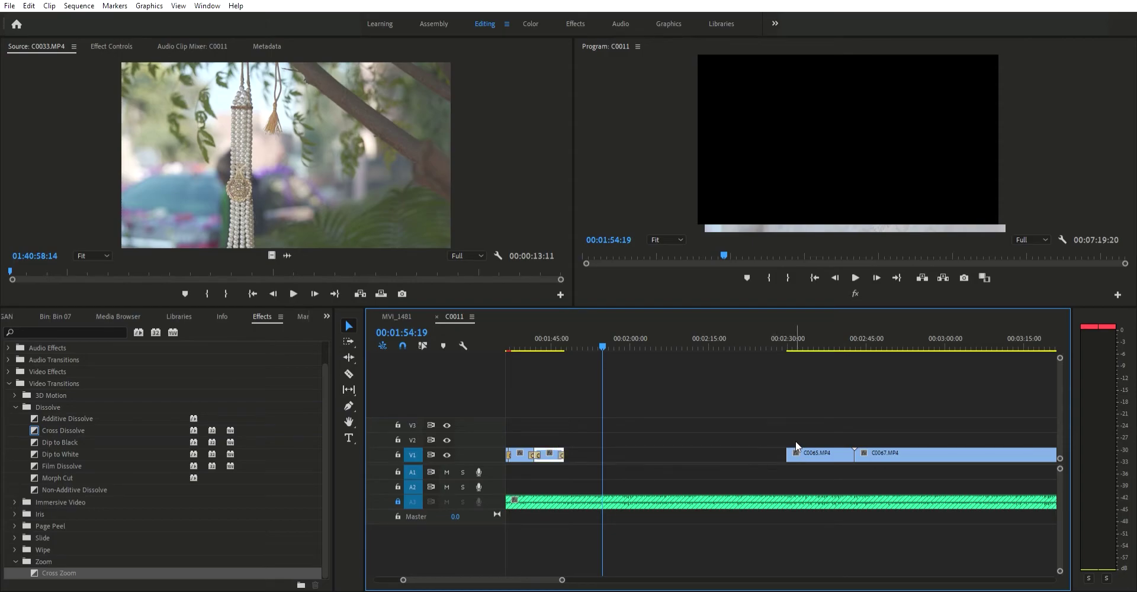
pyautogui.press('Delete')
# Step: Play the dissolve into C0065.MP4 and remove the rest of the clip after about 00:01:54
pyautogui.click(558, 346)
pyautogui.press('=')
pyautogui.press('=')
pyautogui.press('space')
pyautogui.press('=')
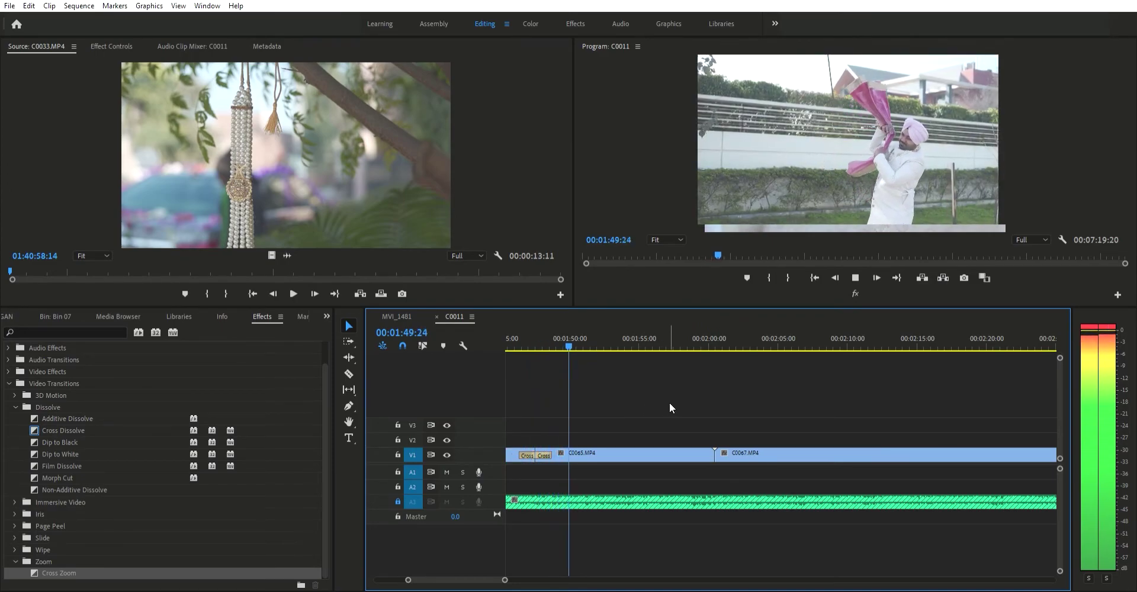
pyautogui.click(658, 452)
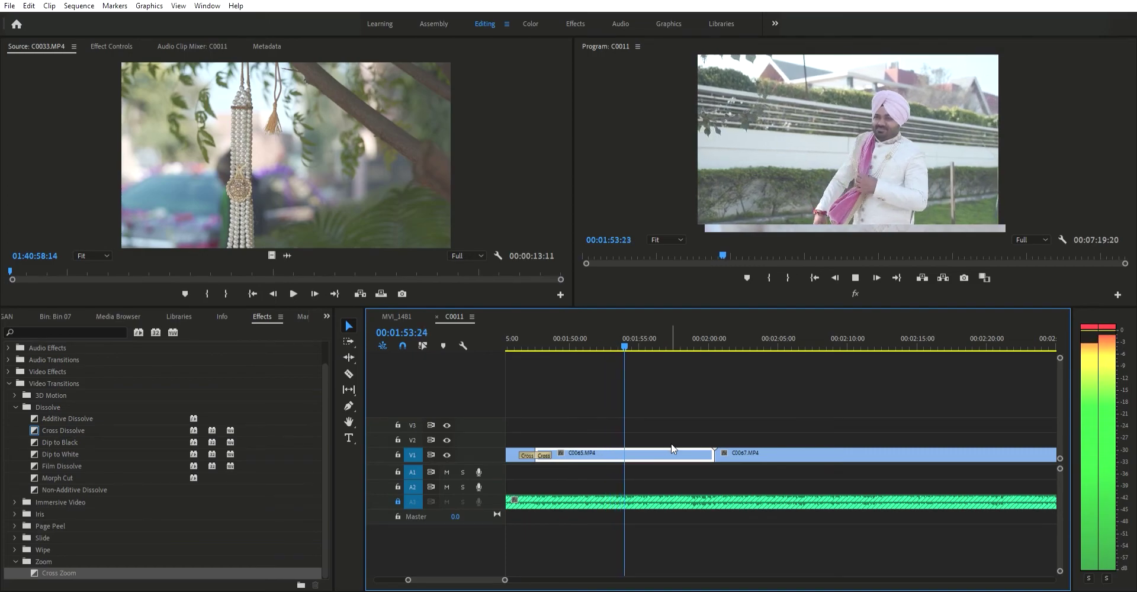
pyautogui.press('w')
# Step: Scrub through C0067.MP4, remove its opening part, and close the gap after C0065.MP4
pyautogui.moveTo(713, 346); pyautogui.dragTo(799, 346)
pyautogui.moveTo(730, 355); pyautogui.dragTo(708, 354)
pyautogui.hotkey('ctrl', 'alt', 'q')
pyautogui.click(670, 450)
pyautogui.press('Delete')
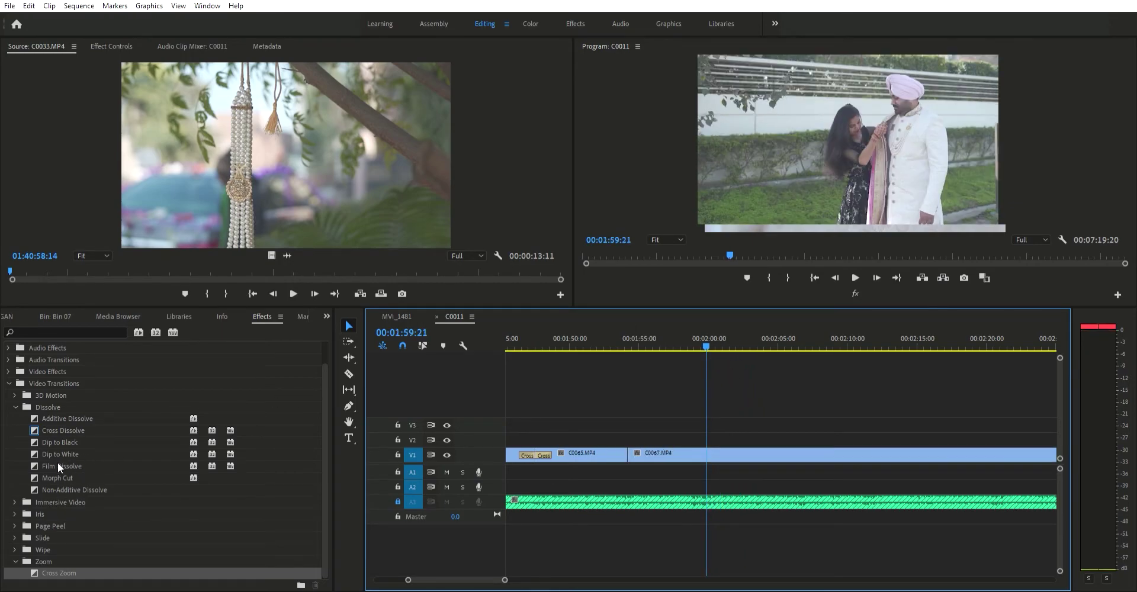
# Step: Add a Dip to White transition between C0065.MP4 and C0067.MP4, and play it back
pyautogui.scroll(1, 55, 409)
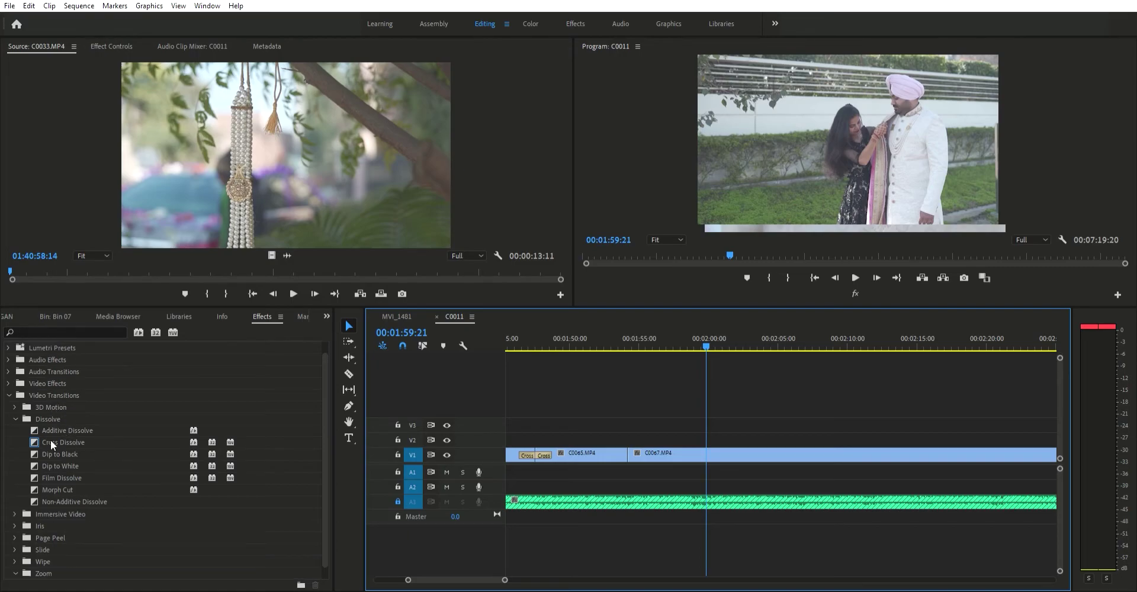
pyautogui.click(62, 462)
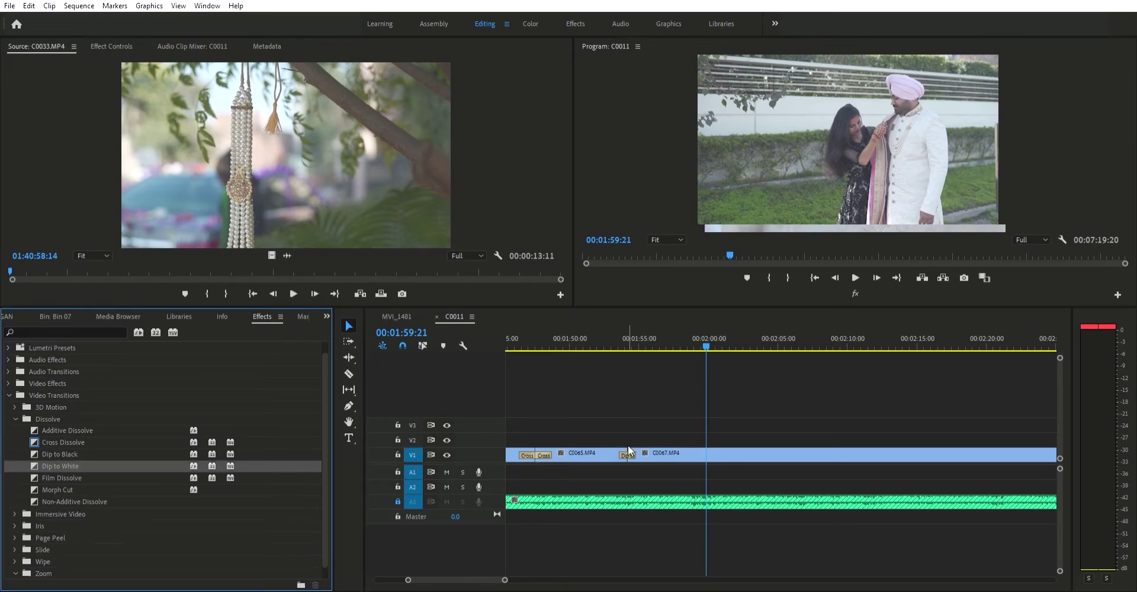
pyautogui.click(622, 336)
pyautogui.press('space')
pyautogui.scroll(3, 693, 418)
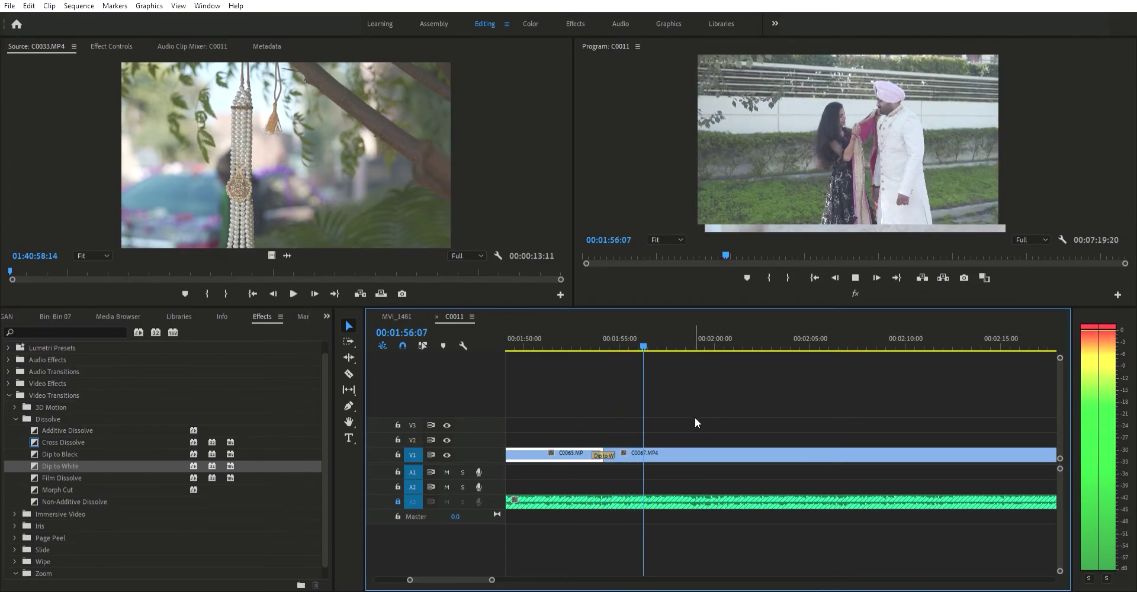
# Step: Play C0067.MP4, remove its remainder after about 00:02:00, and apply a Cross Dissolve to its new end
pyautogui.press('-')
pyautogui.press('-')
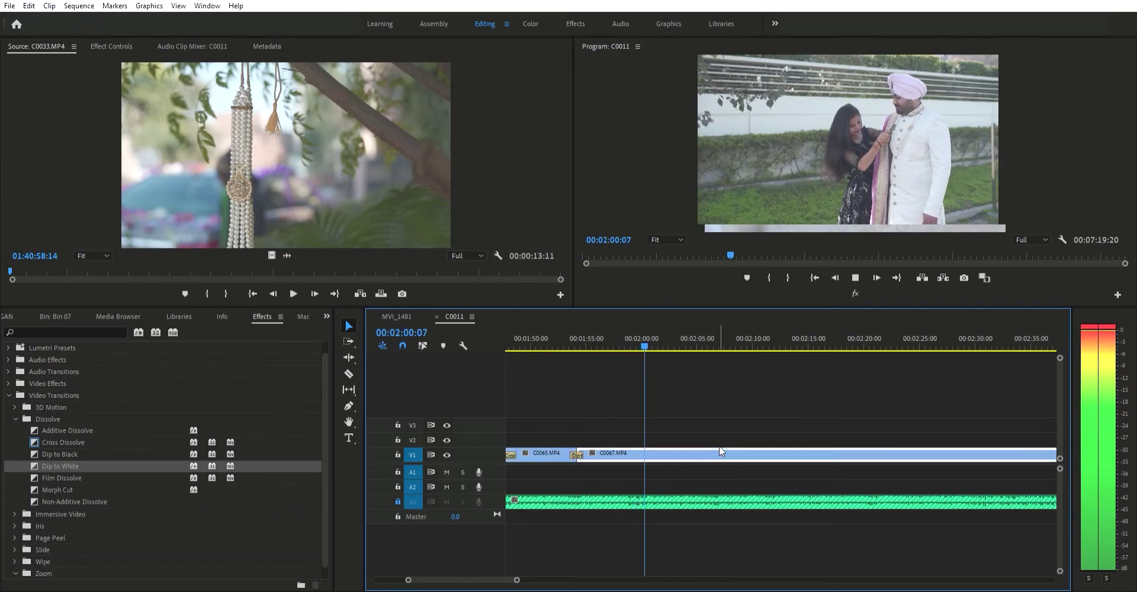
pyautogui.press('w')
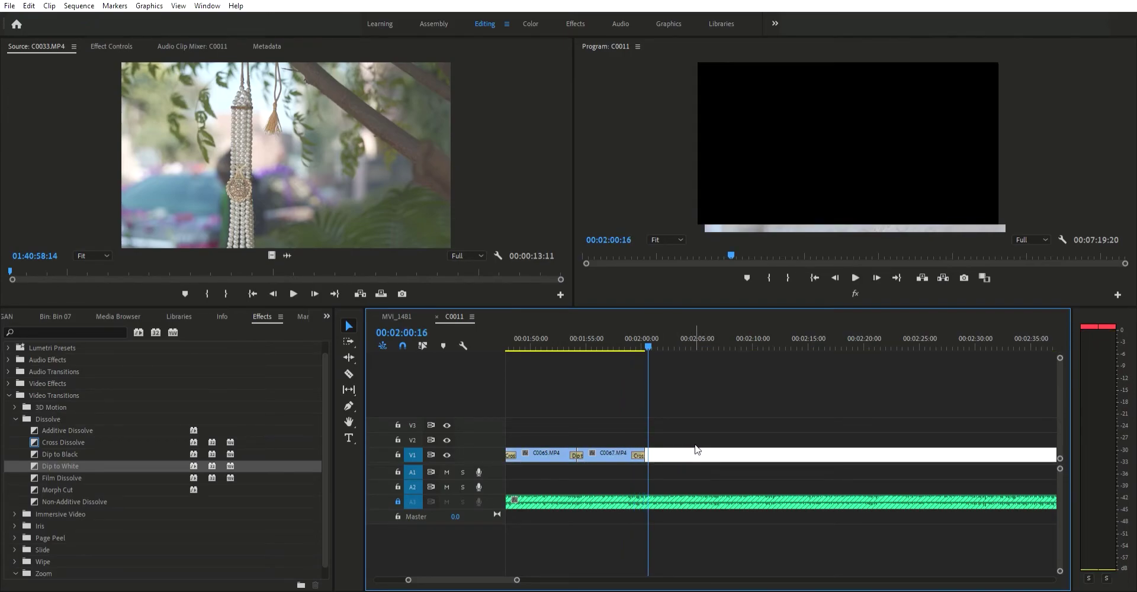
# Step: Close the gap before C0068.MP4, split the clip at 00:02:09:20, and remove its opening part
pyautogui.press('space')
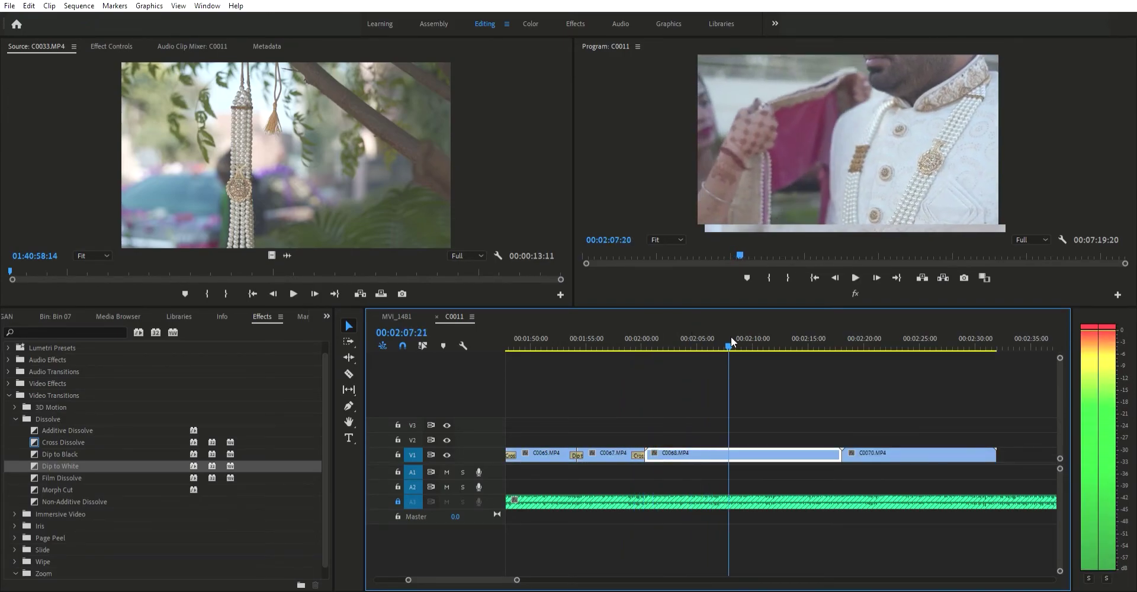
pyautogui.hotkey('ctrl', 'k')
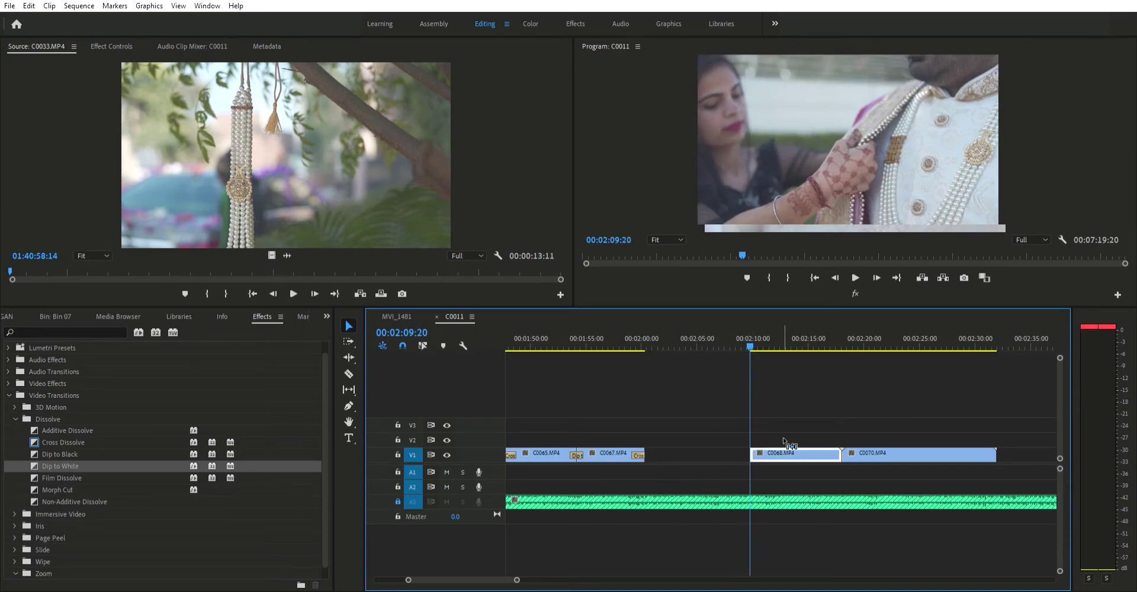
# Step: Close the gap between C0067.MP4 and C0068.MP4, add a Cross Dissolve at the start of C0068.MP4, and play it back
pyautogui.hotkey('shift', 'Delete')
pyautogui.press('space')
pyautogui.press('=')
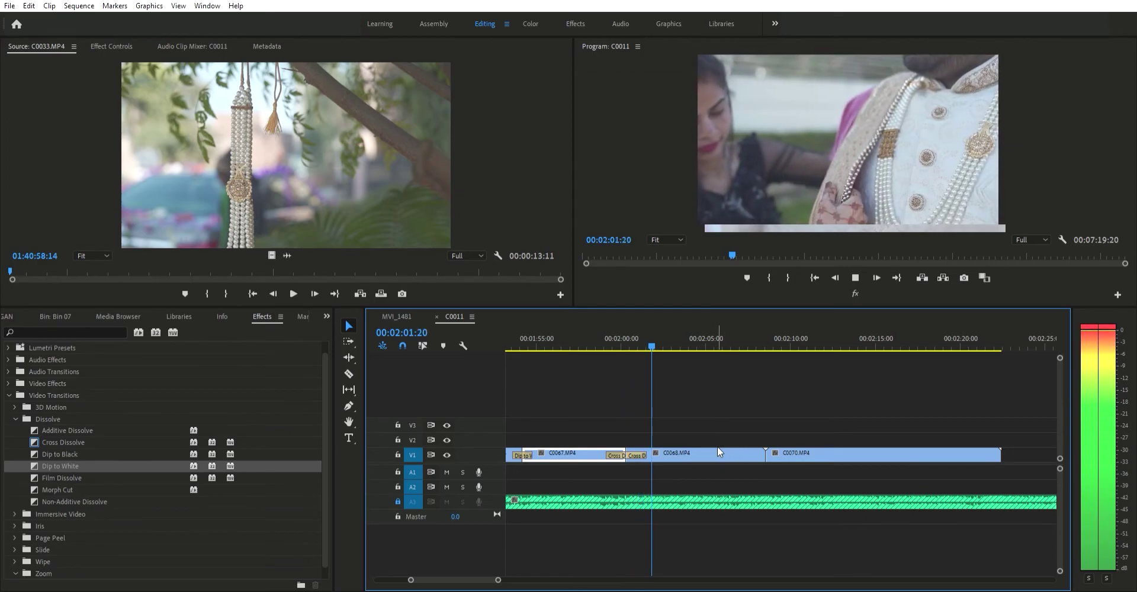
pyautogui.press('=')
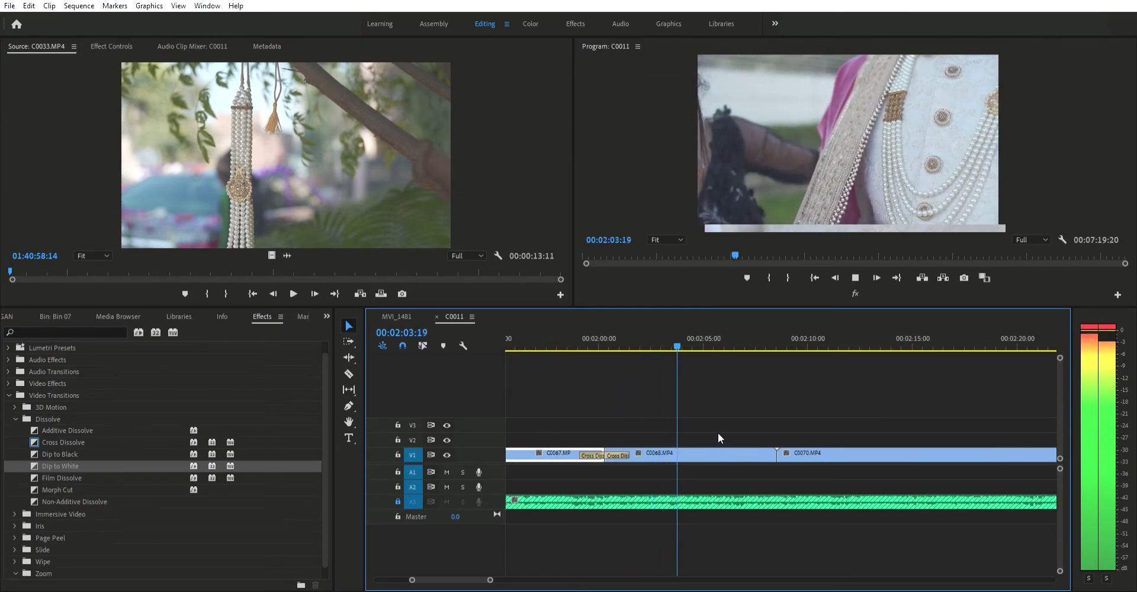
# Step: Delete C0070.MP4 and trim the end of C0068.MP4 to about 00:02:07:23, finishing it with a Cross Dissolve
pyautogui.click(811, 452)
pyautogui.press('Delete')
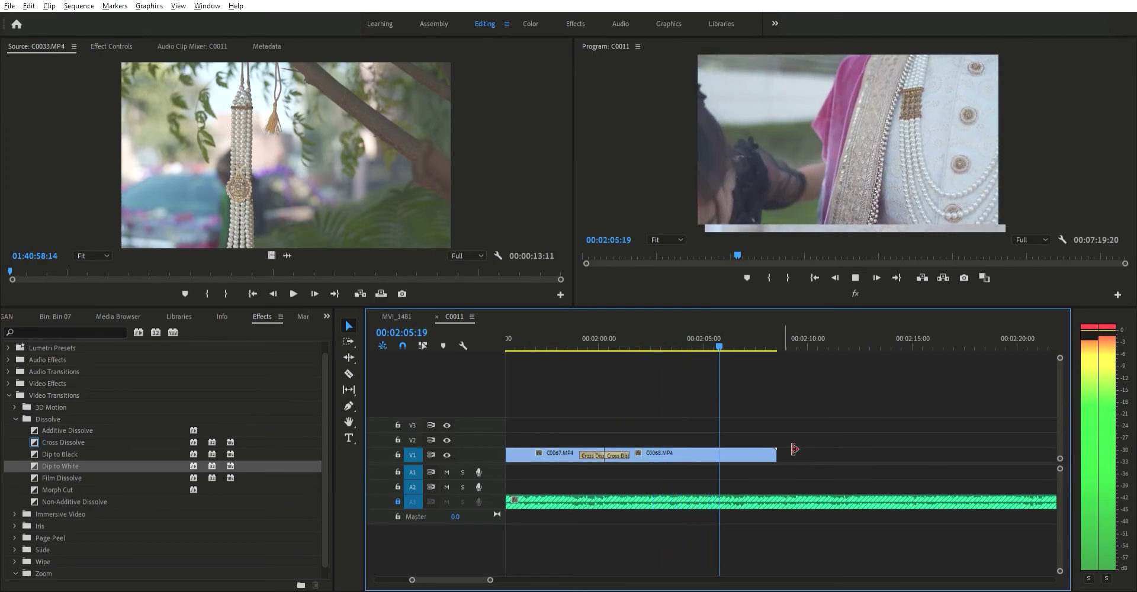
pyautogui.press('=')
pyautogui.click(748, 451)
pyautogui.moveTo(770, 453); pyautogui.dragTo(752, 453)
pyautogui.hotkey('ctrl', 'd')
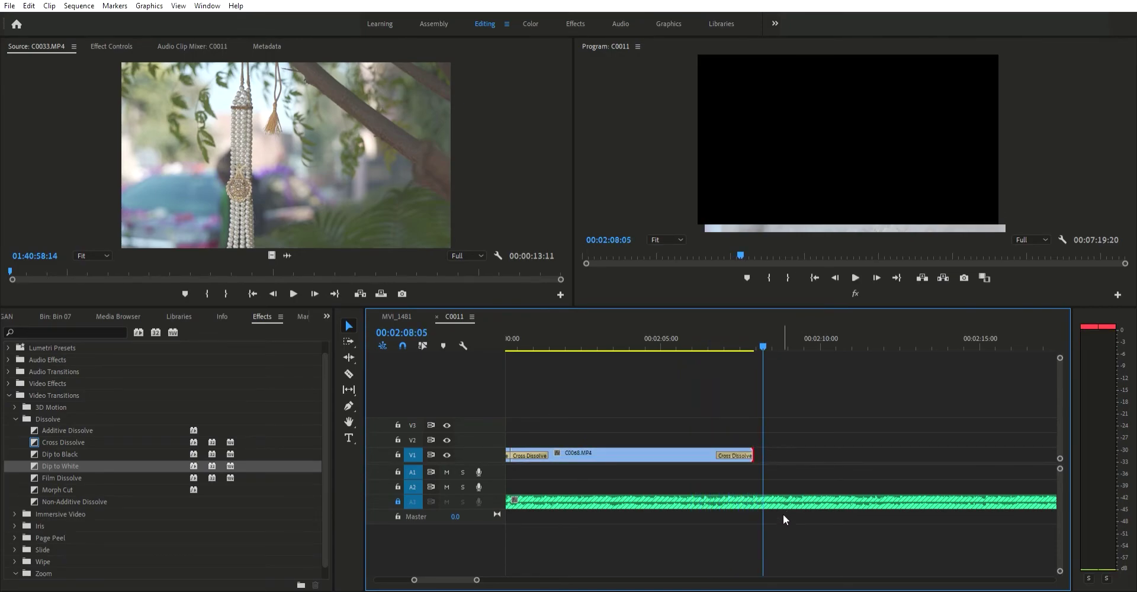
# Step: Unlock the song's audio track A3, cut off the song's remainder, and trim its end to match the end of C0068.MP4
pyautogui.click(397, 502)
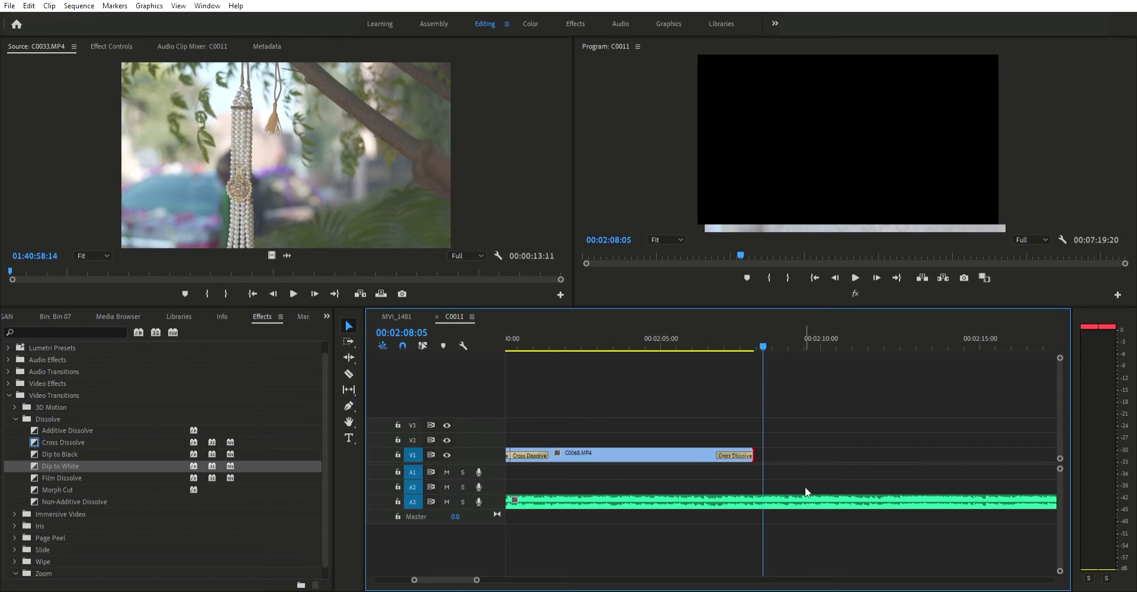
pyautogui.click(806, 500)
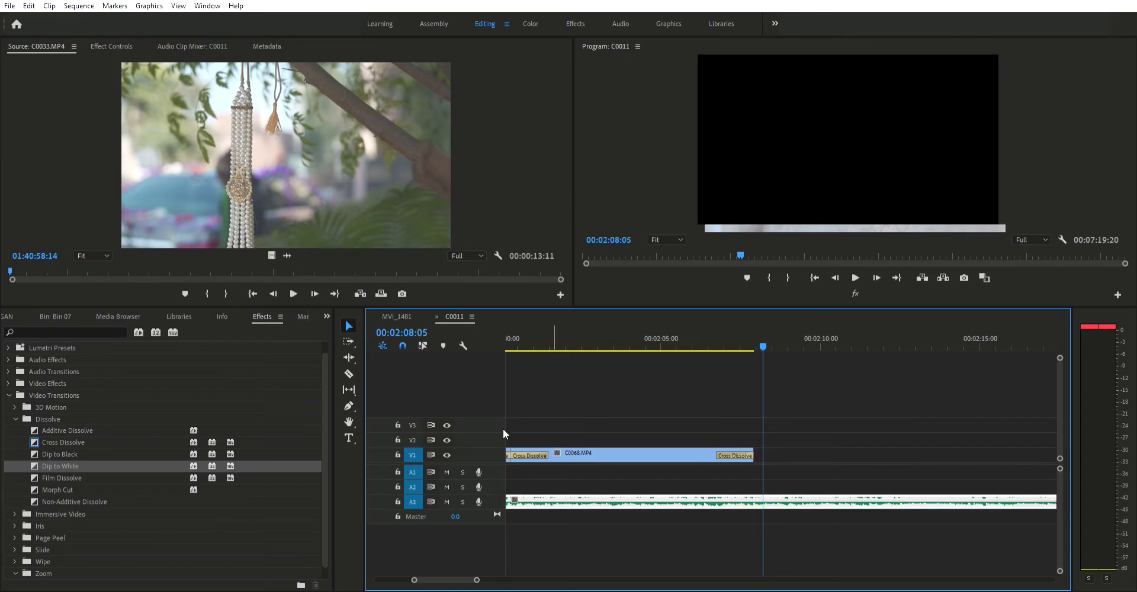
pyautogui.click(349, 372)
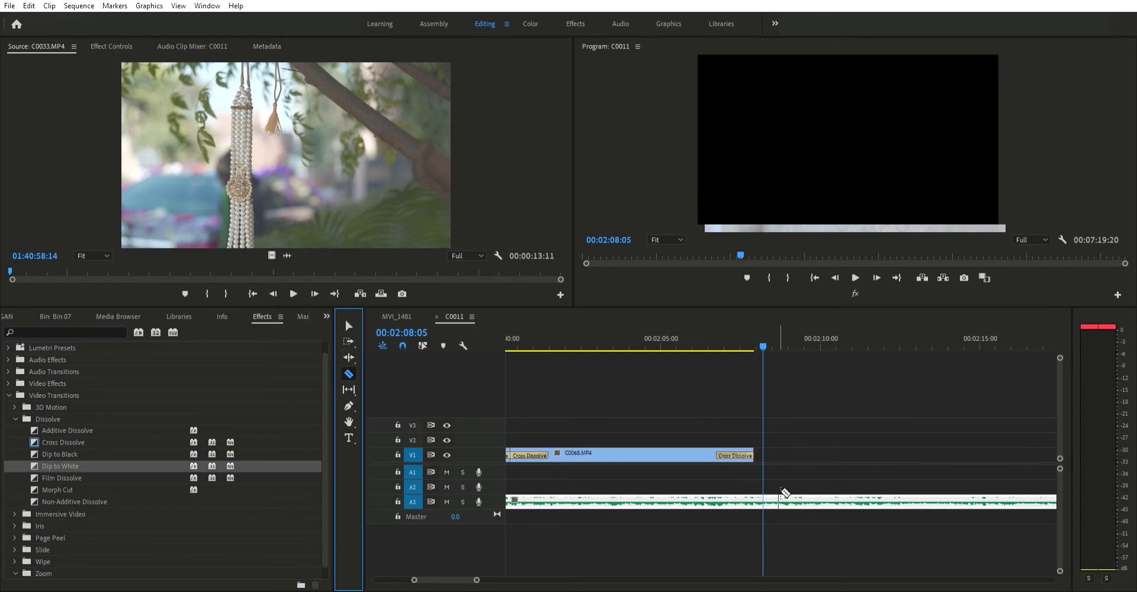
pyautogui.click(779, 501)
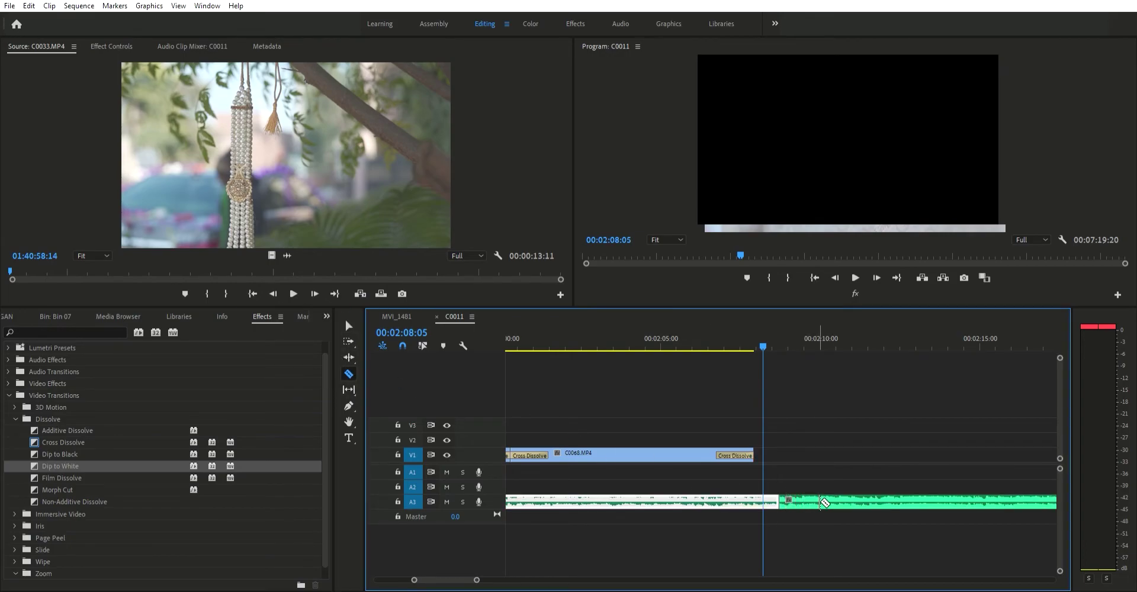
pyautogui.click(828, 497)
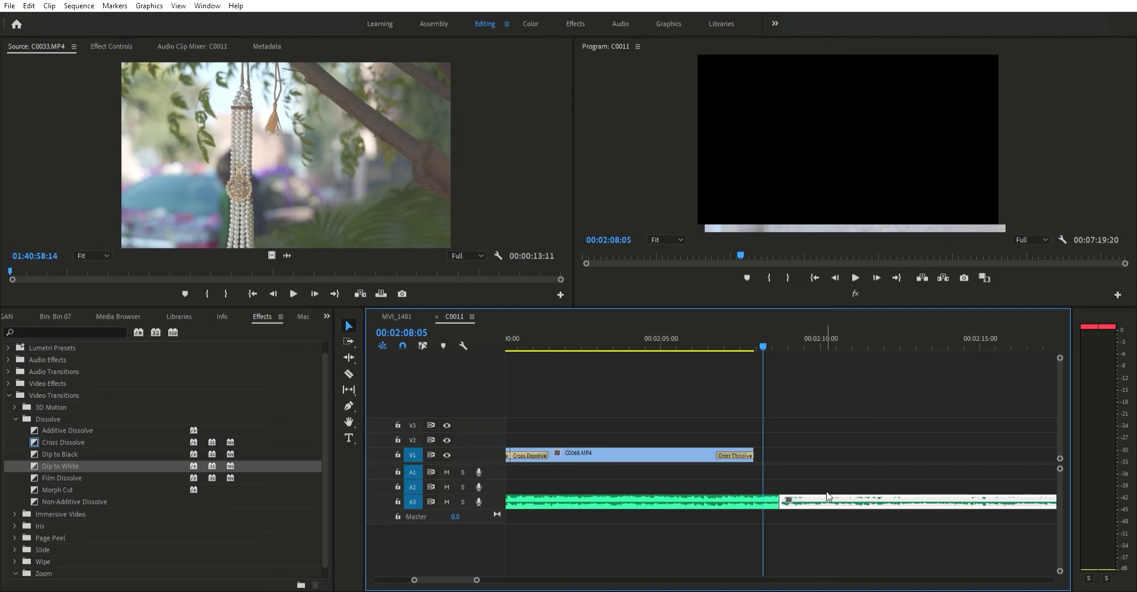
pyautogui.press('Delete')
pyautogui.moveTo(774, 496); pyautogui.dragTo(757, 492)
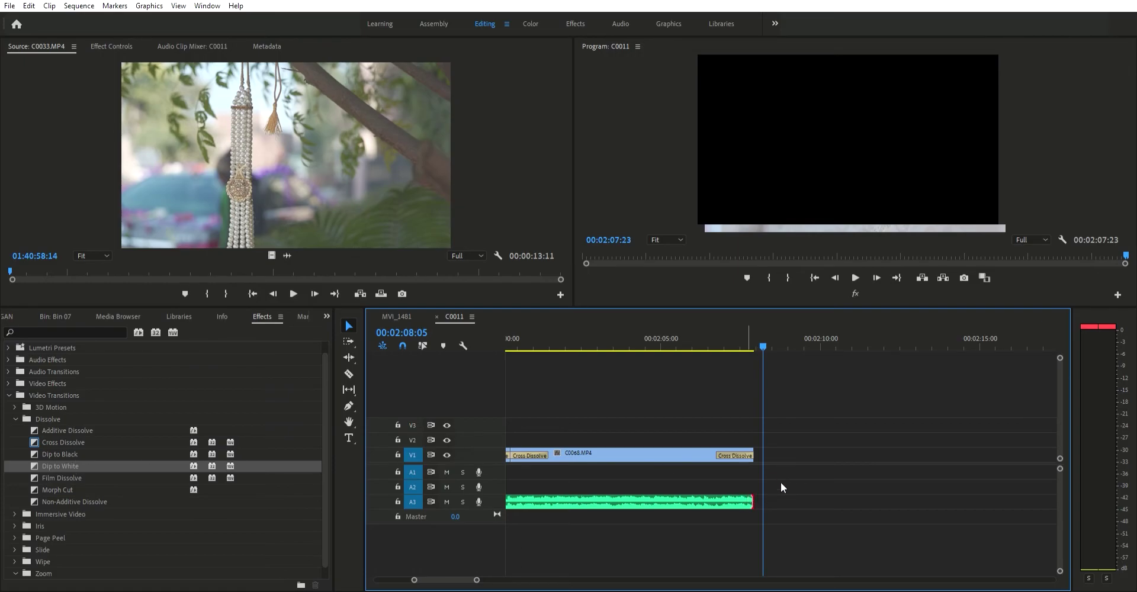
# Step: Apply a Constant Power fade to the end of the song and play back the sequence's ending
pyautogui.hotkey('ctrl', 'shift', 'd')
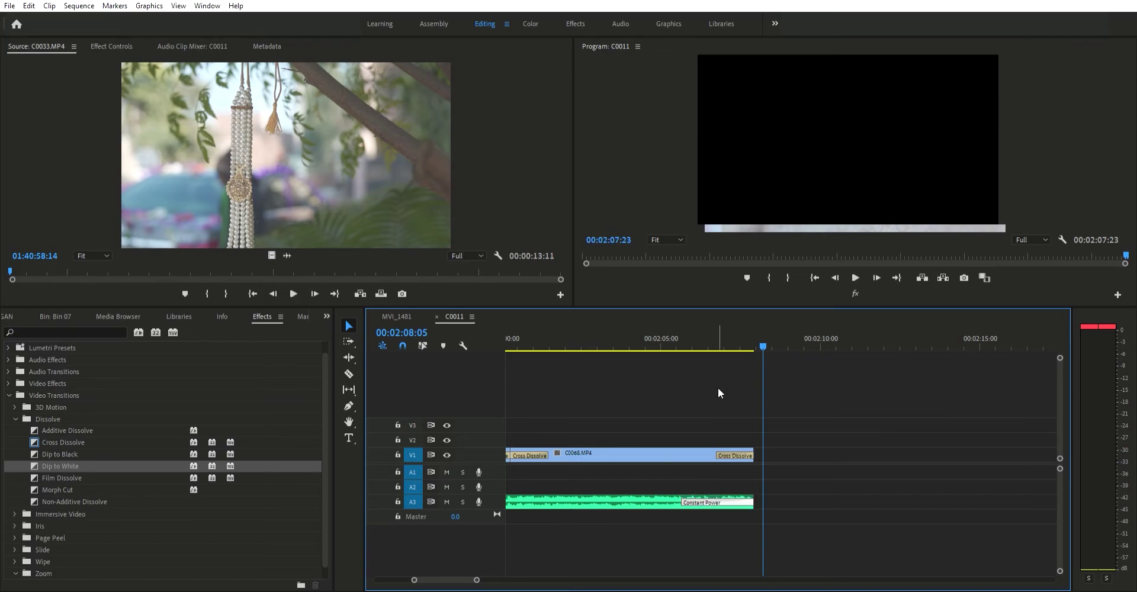
pyautogui.click(687, 329)
pyautogui.press('space')
pyautogui.scroll(-2, 754, 381)
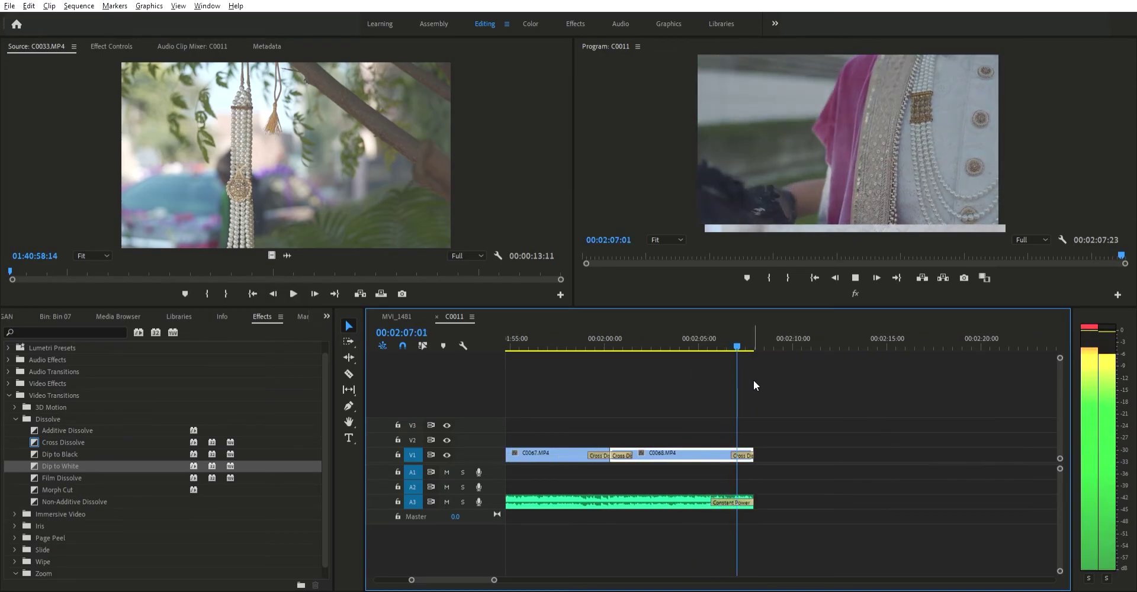
pyautogui.scroll(-1, 754, 381)
pyautogui.click(676, 339)
# Step: Return to the start of the C0011 sequence, maximize the Program monitor, and play the finished edit
pyautogui.scroll(-3, 685, 346)
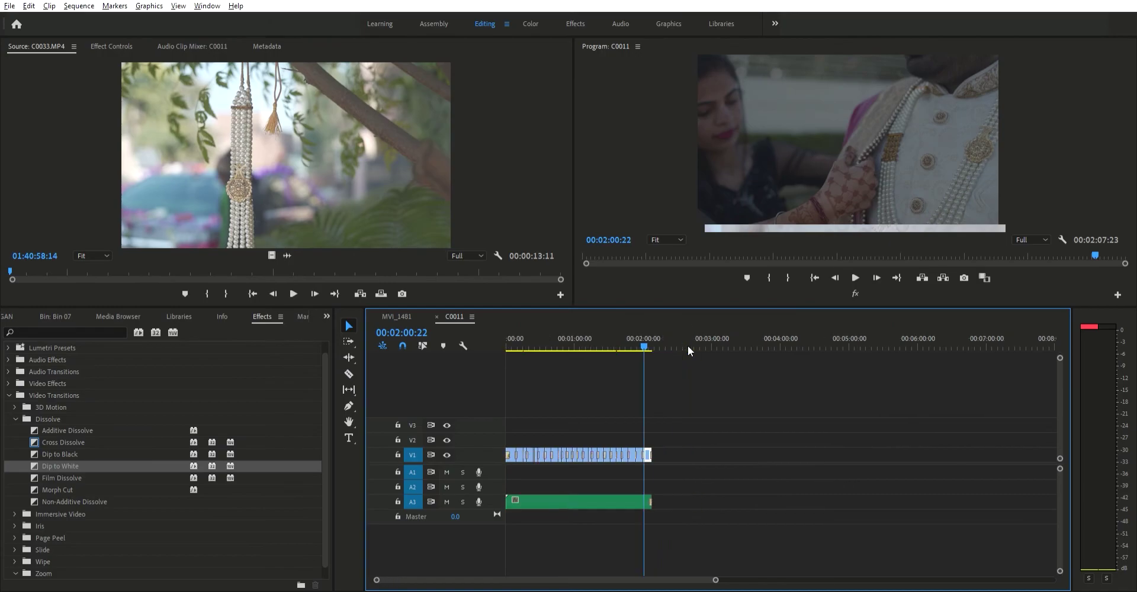
pyautogui.press('Home')
pyautogui.press('=')
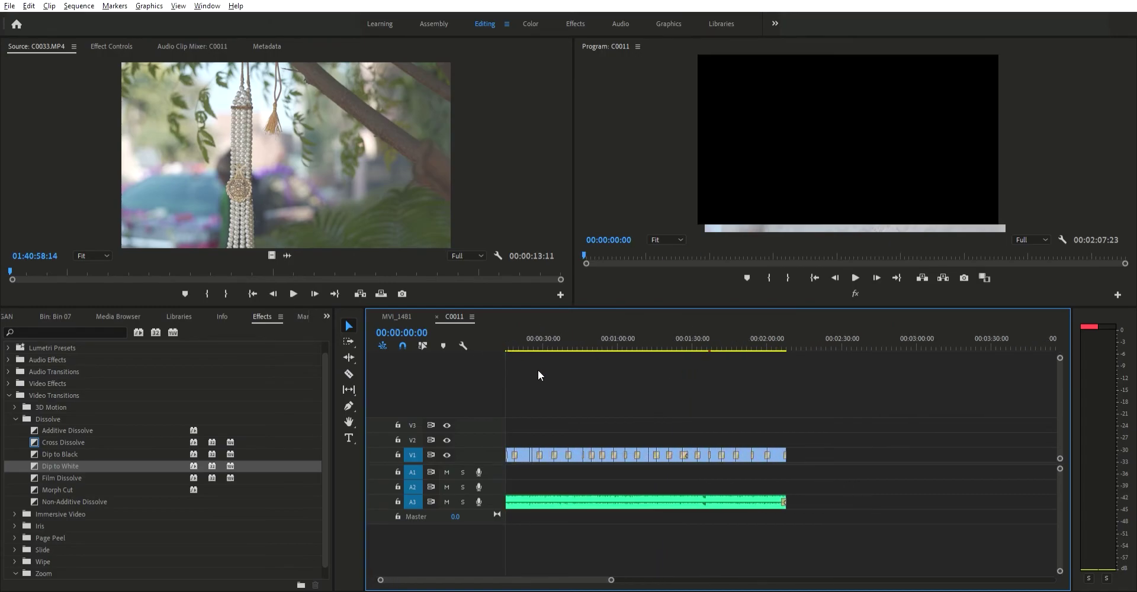
pyautogui.press('=')
pyautogui.click(805, 124)
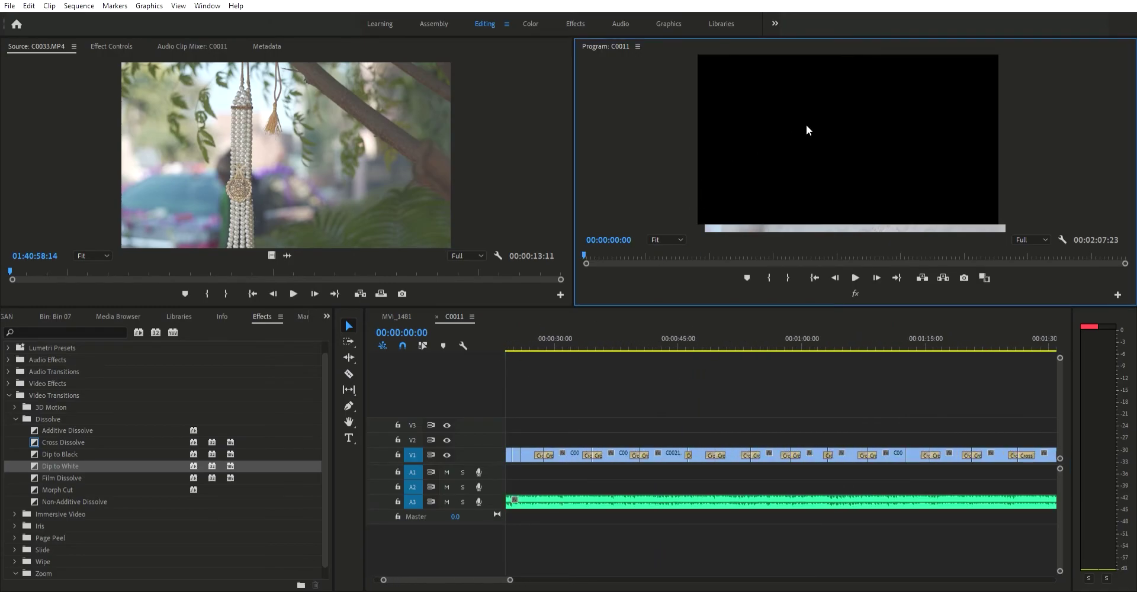
pyautogui.press('`')
pyautogui.press('space')
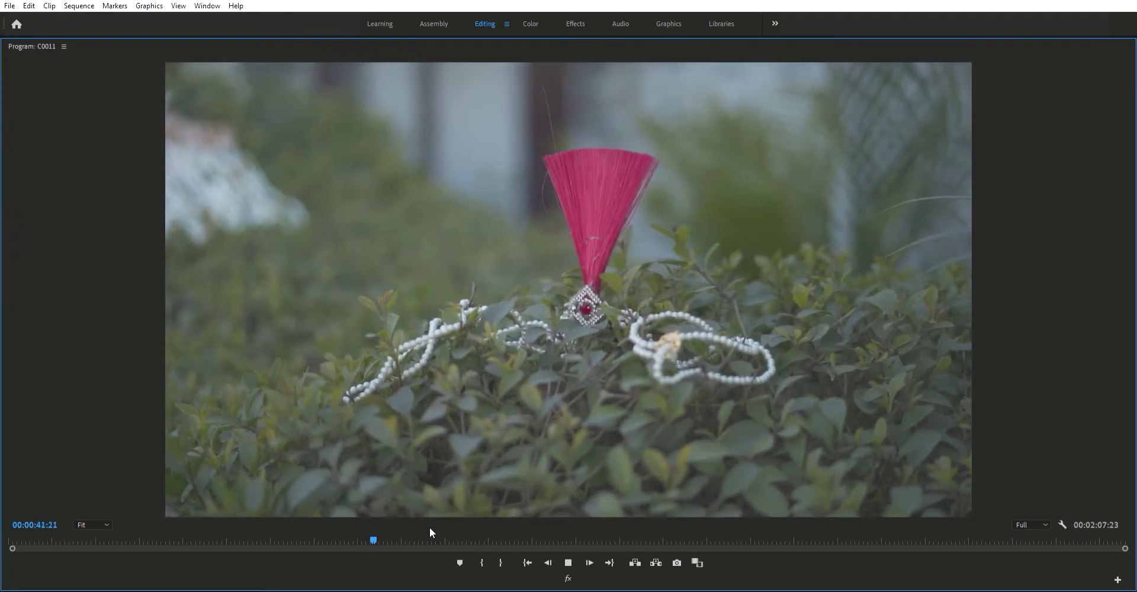
# Step: Skim through the maximized preview from about 00:00:48 to 00:01:37, playing short parts to review the clips and transitions
pyautogui.click(430, 528)
pyautogui.press('space')
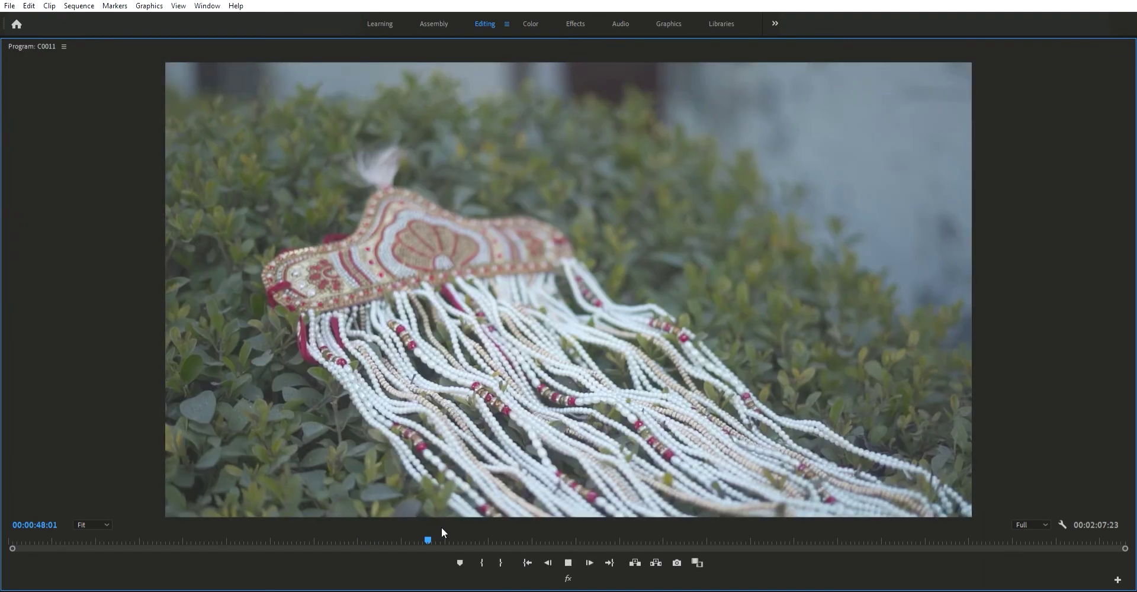
pyautogui.click(484, 530)
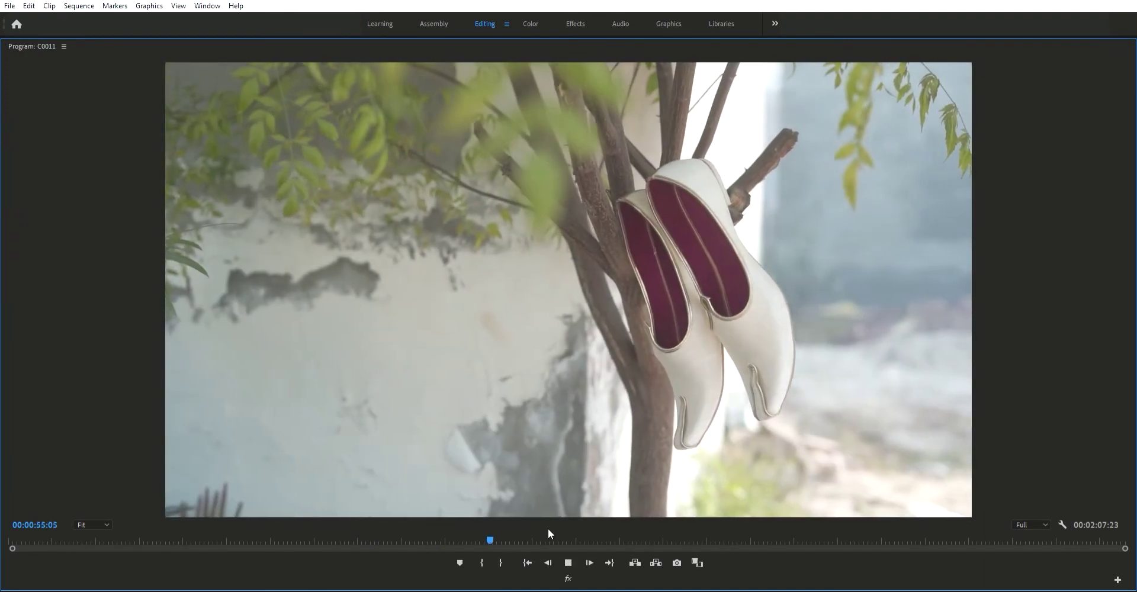
pyautogui.click(552, 528)
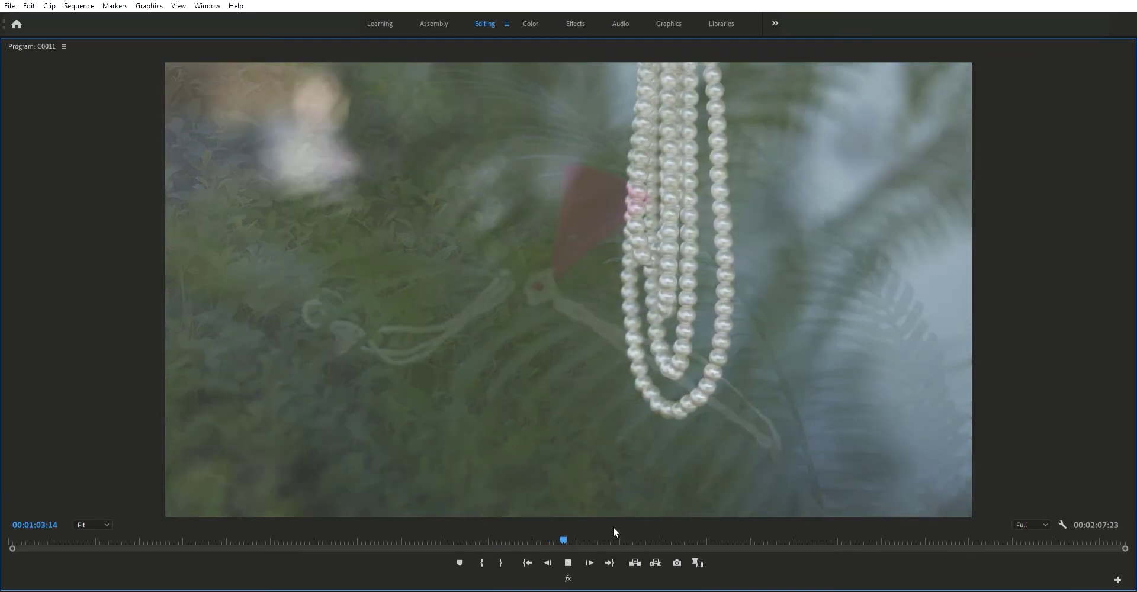
pyautogui.click(613, 532)
pyautogui.press('space')
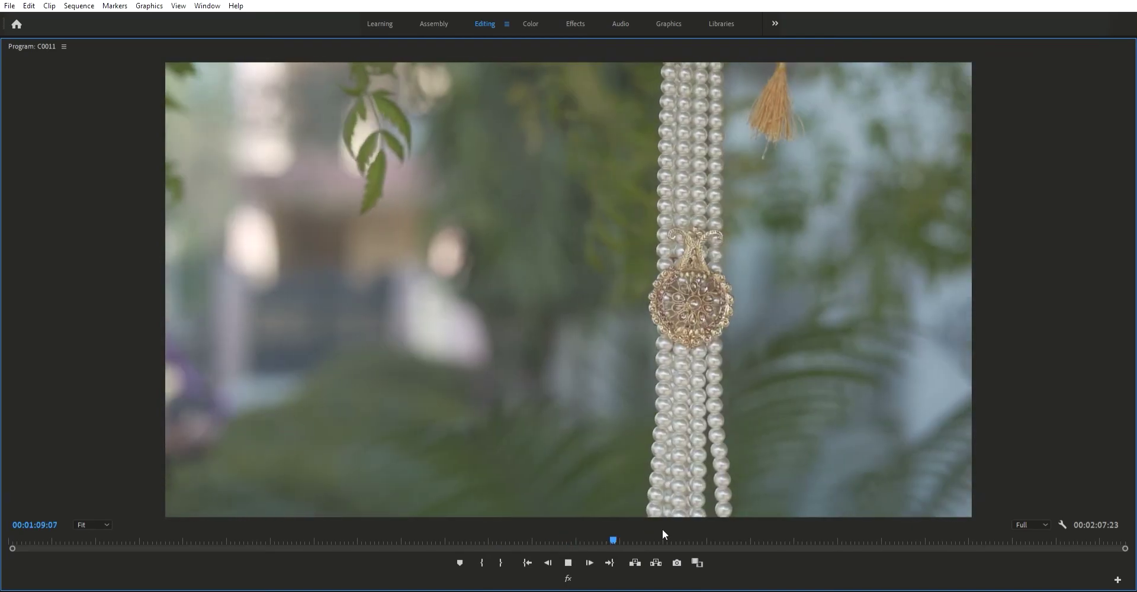
pyautogui.click(706, 530)
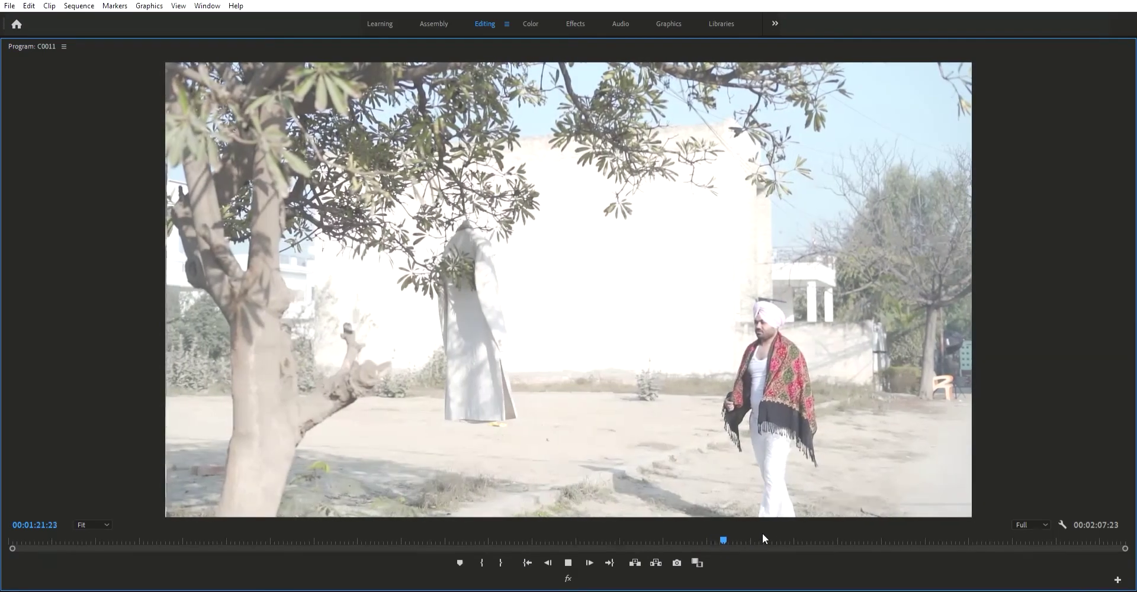
pyautogui.click(749, 530)
pyautogui.click(790, 526)
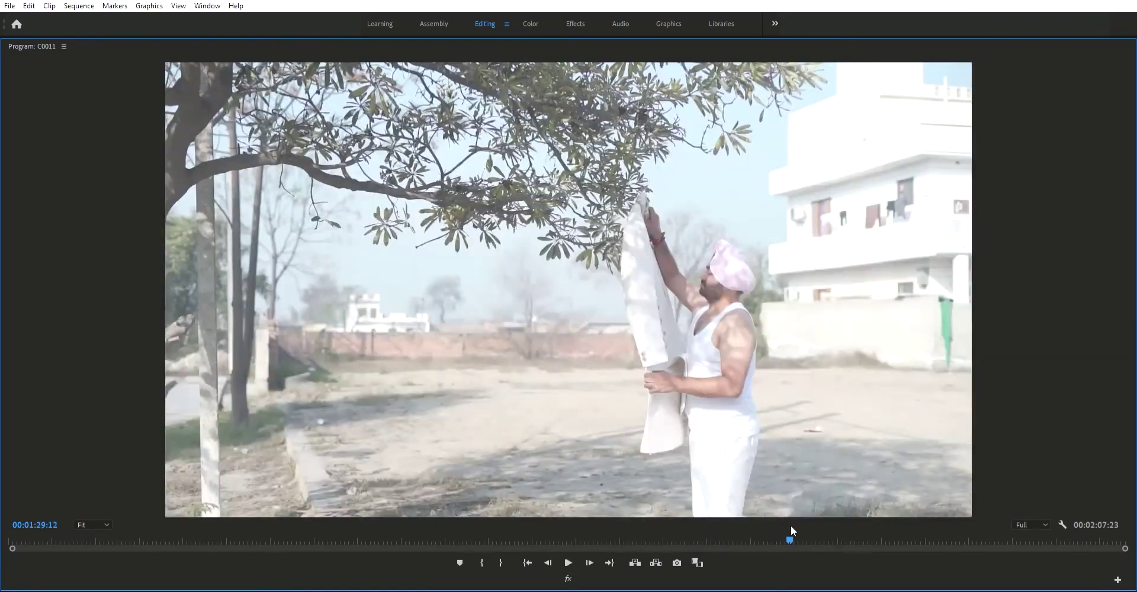
pyautogui.click(860, 528)
pyautogui.press('space')
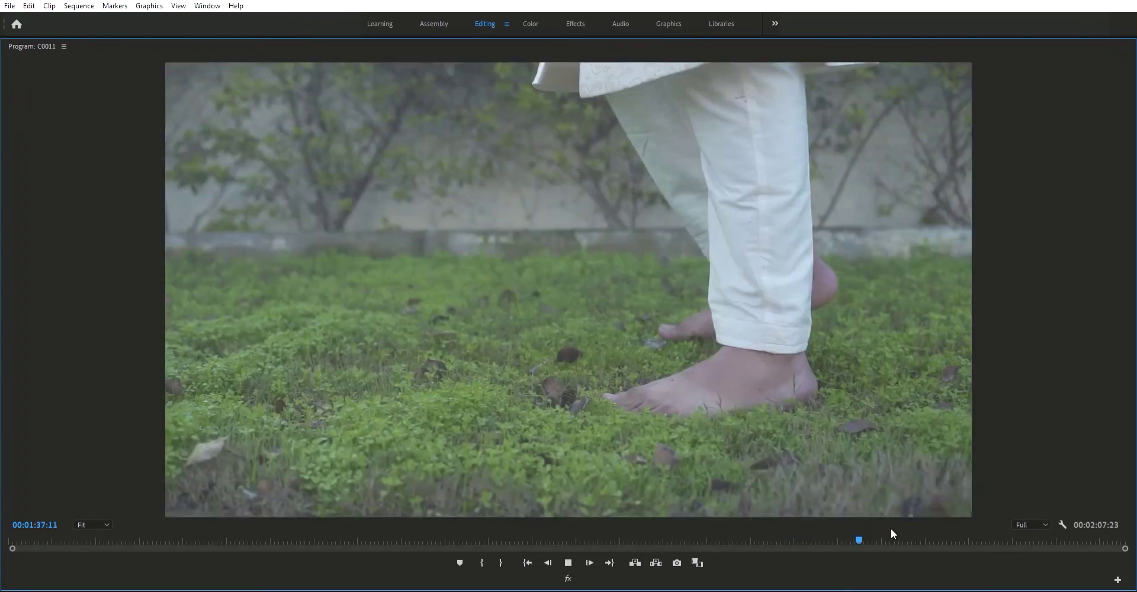